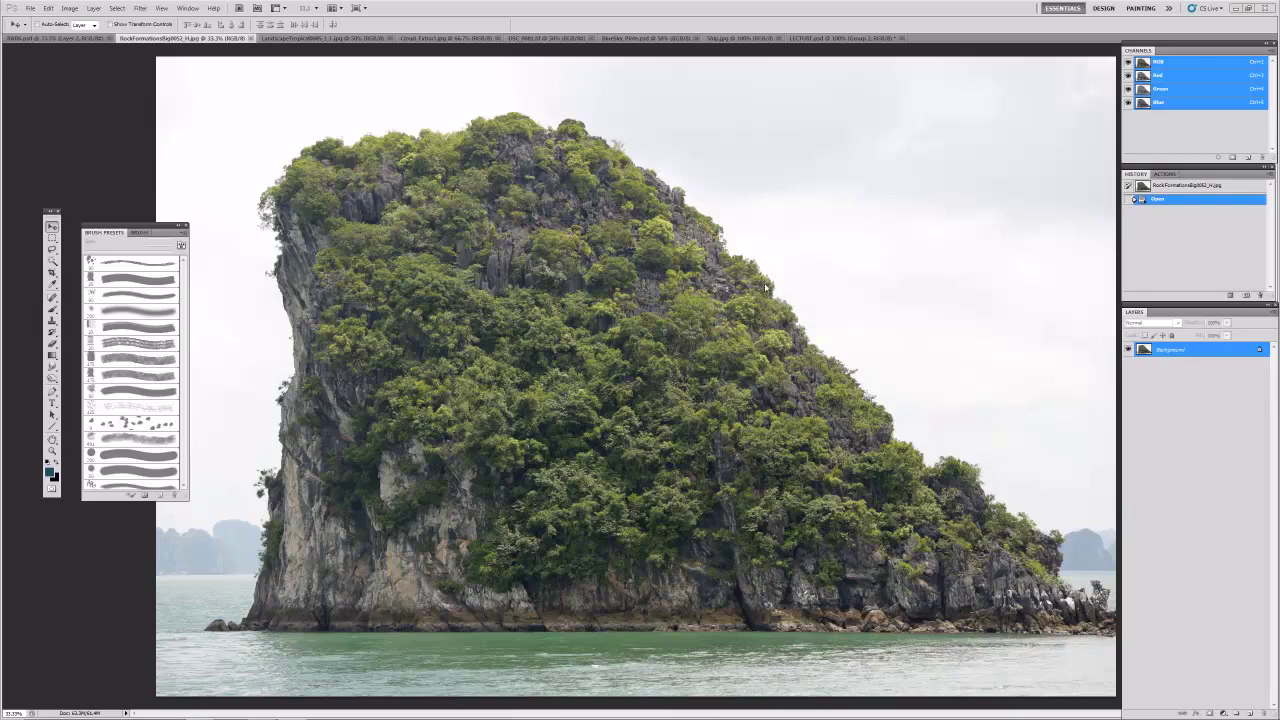
Step: Compare the Red, Green and Blue channels, then duplicate Blue into a 'Blue copy' channel
{"action": "left_click", "coordinate": [1146, 76]}
{"action": "left_click", "coordinate": [1150, 89]}
{"action": "left_click", "coordinate": [1155, 100]}
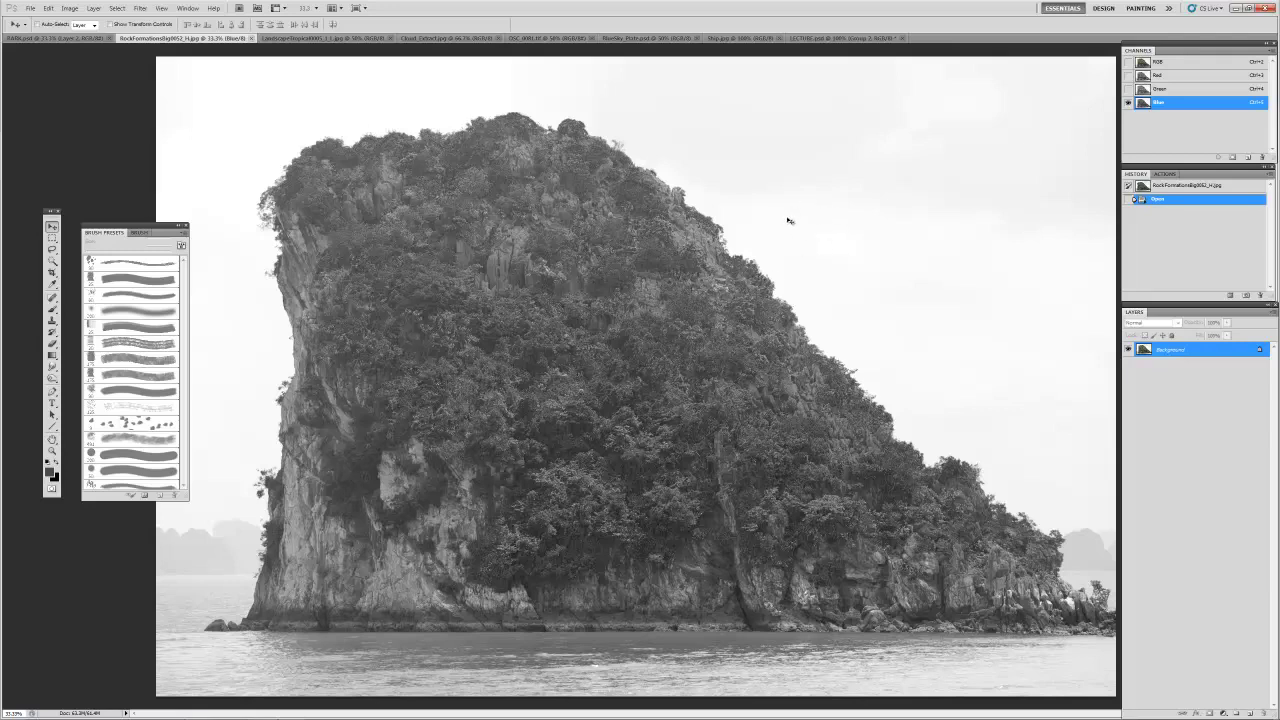
{"action": "left_click", "coordinate": [1150, 89]}
{"action": "key", "text": "ctrl+3"}
{"action": "left_click", "coordinate": [1150, 89]}
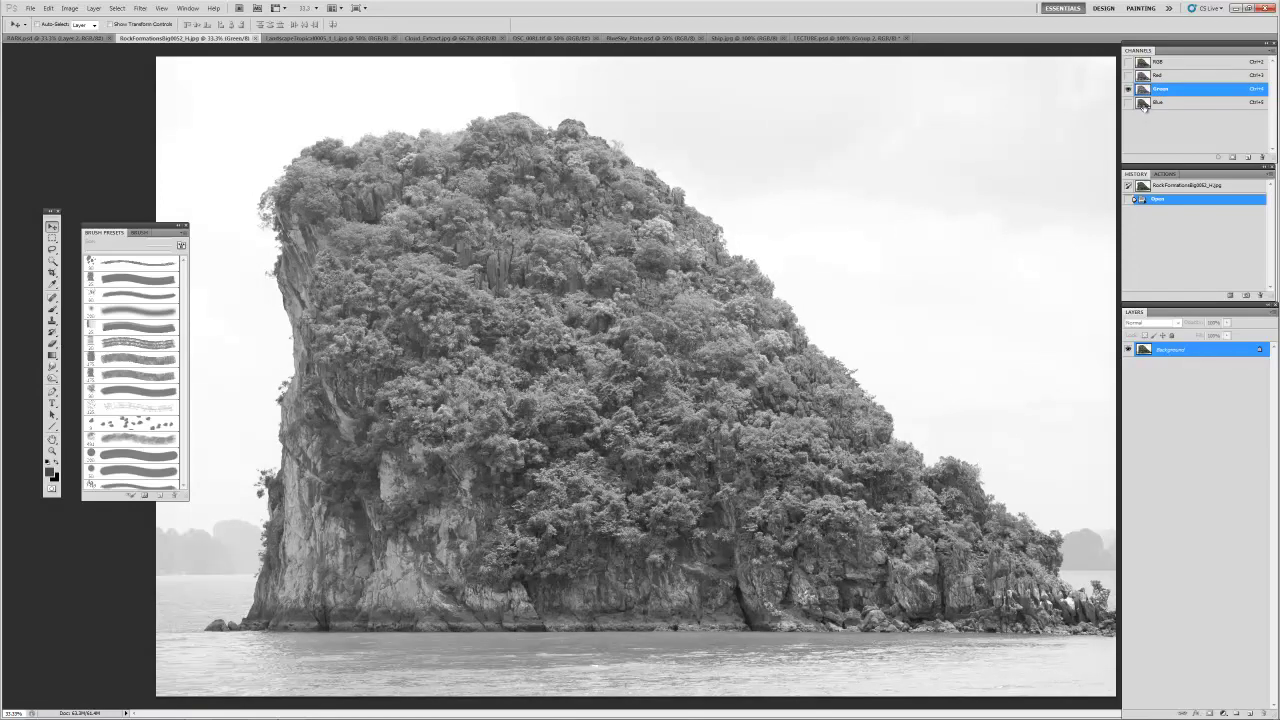
{"action": "left_click", "coordinate": [1145, 103]}
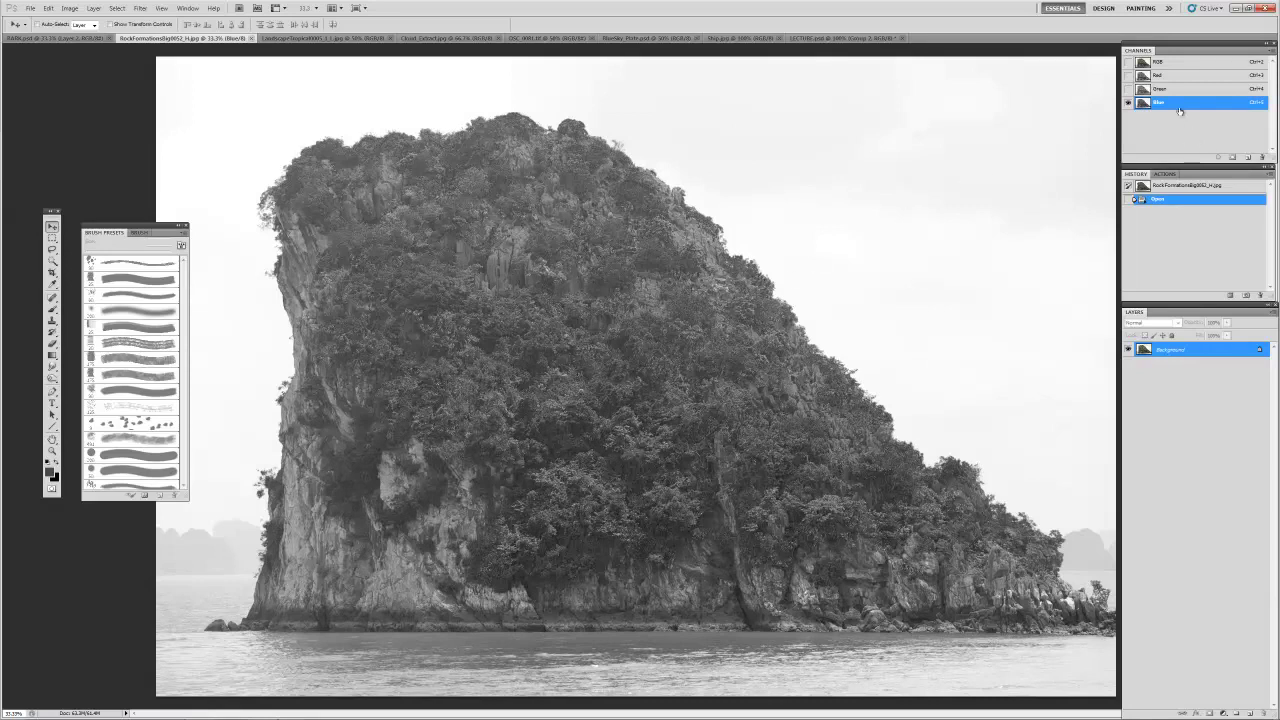
{"action": "left_click_drag", "start_coordinate": [1145, 104], "coordinate": [1249, 159]}
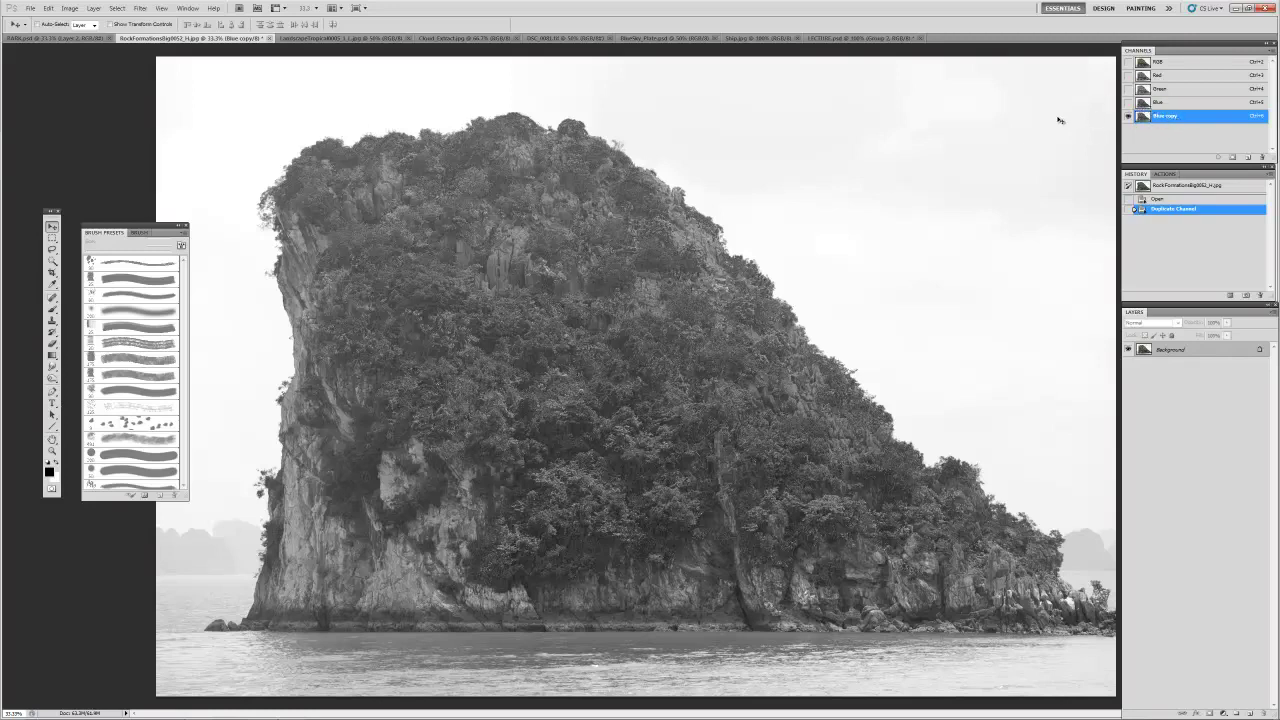
Step: Apply Curves to Blue copy, pulling the rock's dark tones down and lifting the sky highlights
{"action": "left_click", "coordinate": [69, 8]}
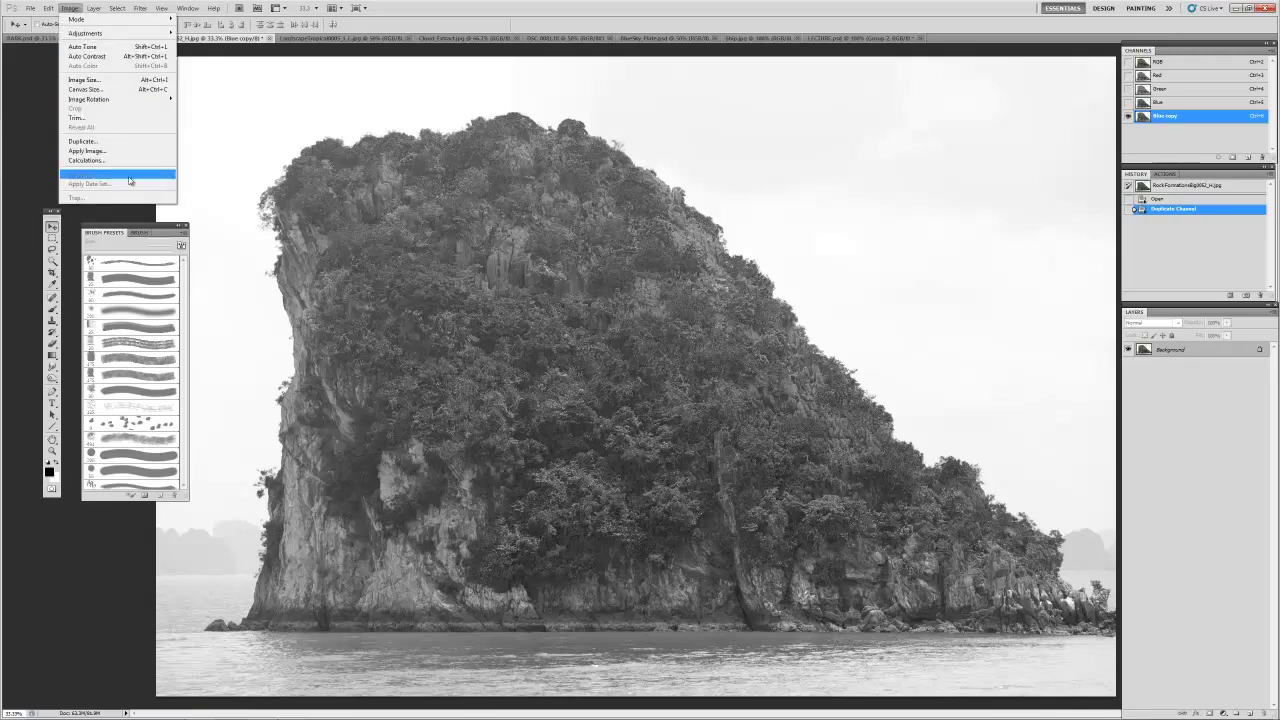
{"action": "mouse_move", "coordinate": [90, 33]}
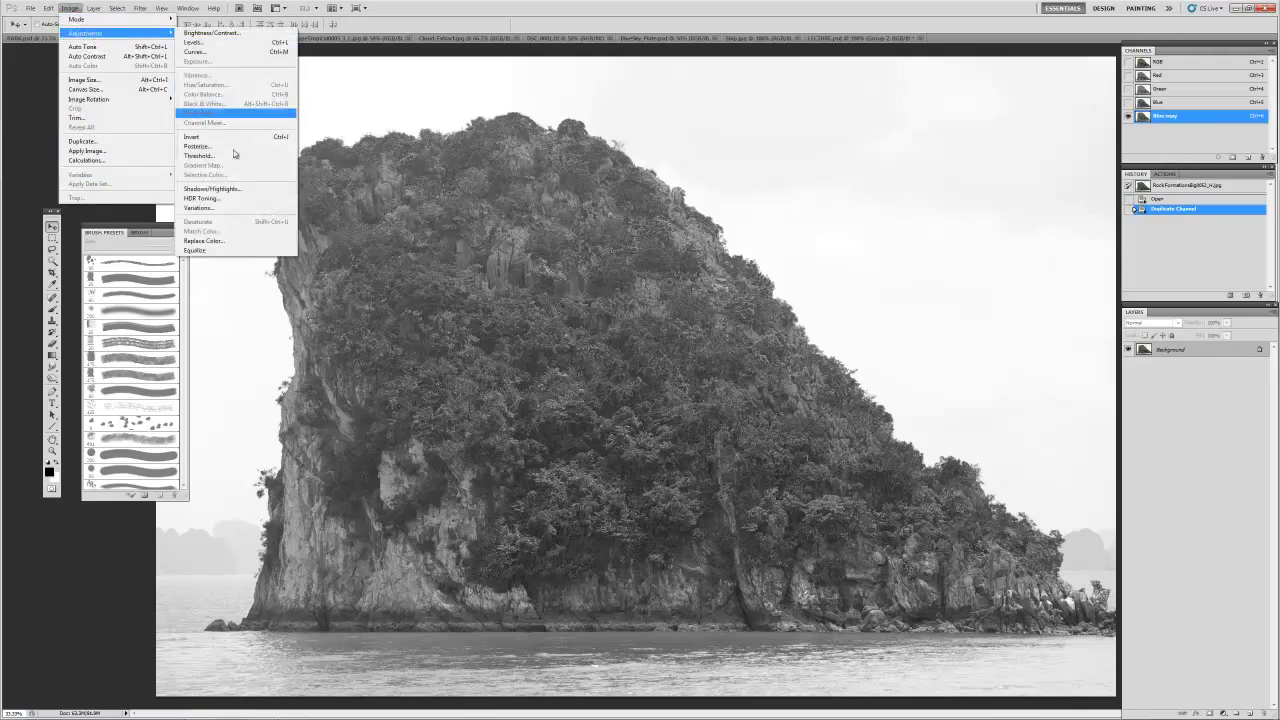
{"action": "left_click", "coordinate": [200, 51]}
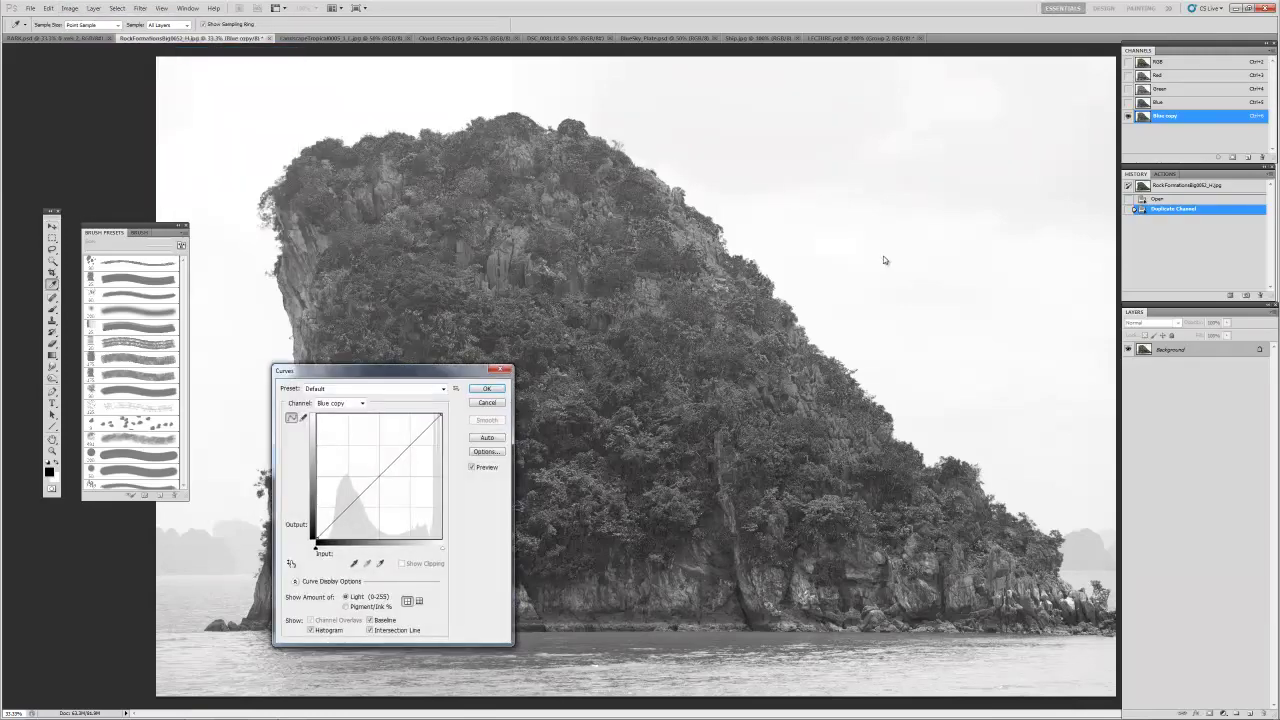
{"action": "mouse_move", "coordinate": [960, 226]}
{"action": "left_mouse_down"}
{"action": "mouse_move", "coordinate": [969, 129]}
{"action": "mouse_move", "coordinate": [978, 222]}
{"action": "left_mouse_up"}
{"action": "left_click", "coordinate": [915, 291]}
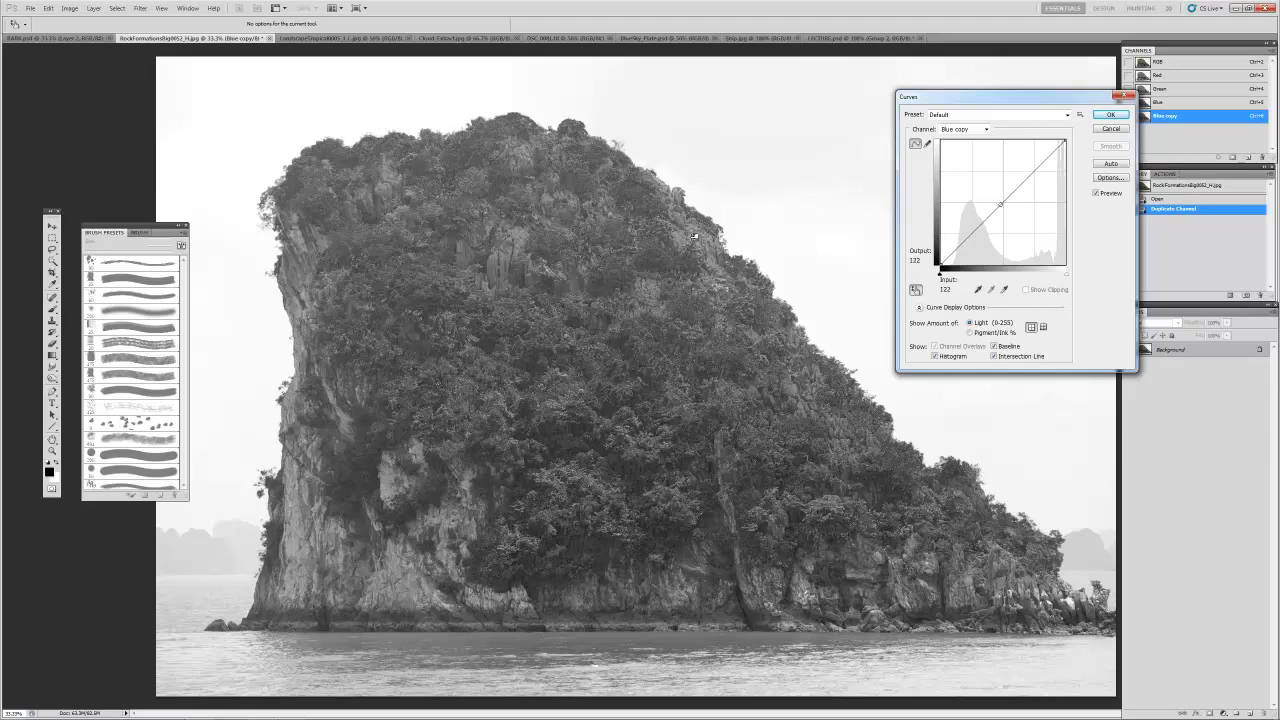
{"action": "left_click_drag", "start_coordinate": [693, 236], "coordinate": [697, 296]}
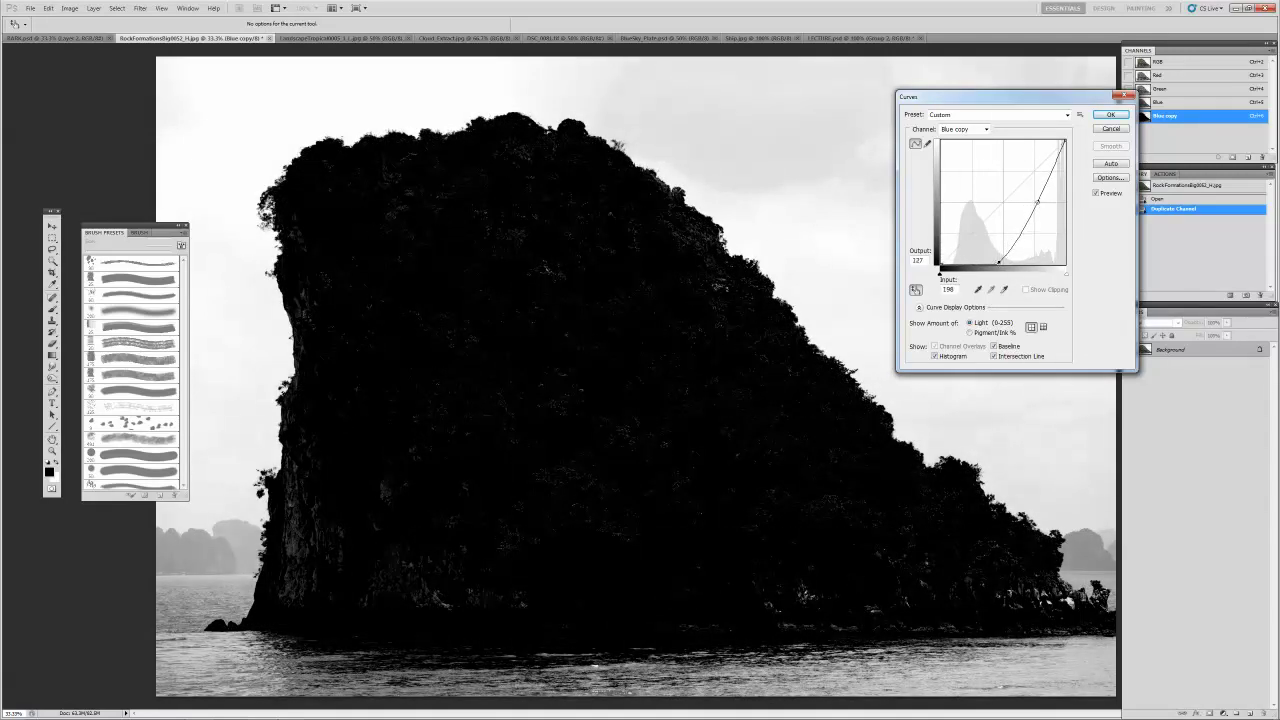
{"action": "left_click_drag", "start_coordinate": [991, 104], "coordinate": [1062, 111]}
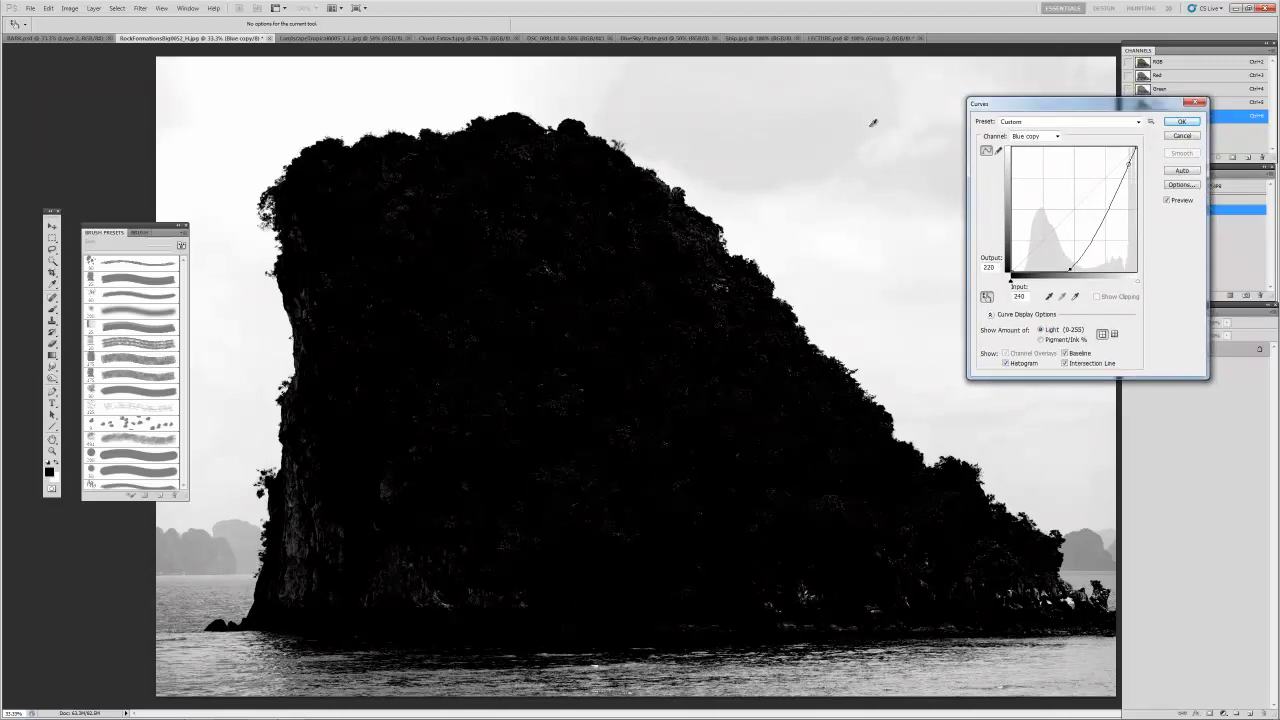
{"action": "left_click_drag", "start_coordinate": [766, 149], "coordinate": [757, 135]}
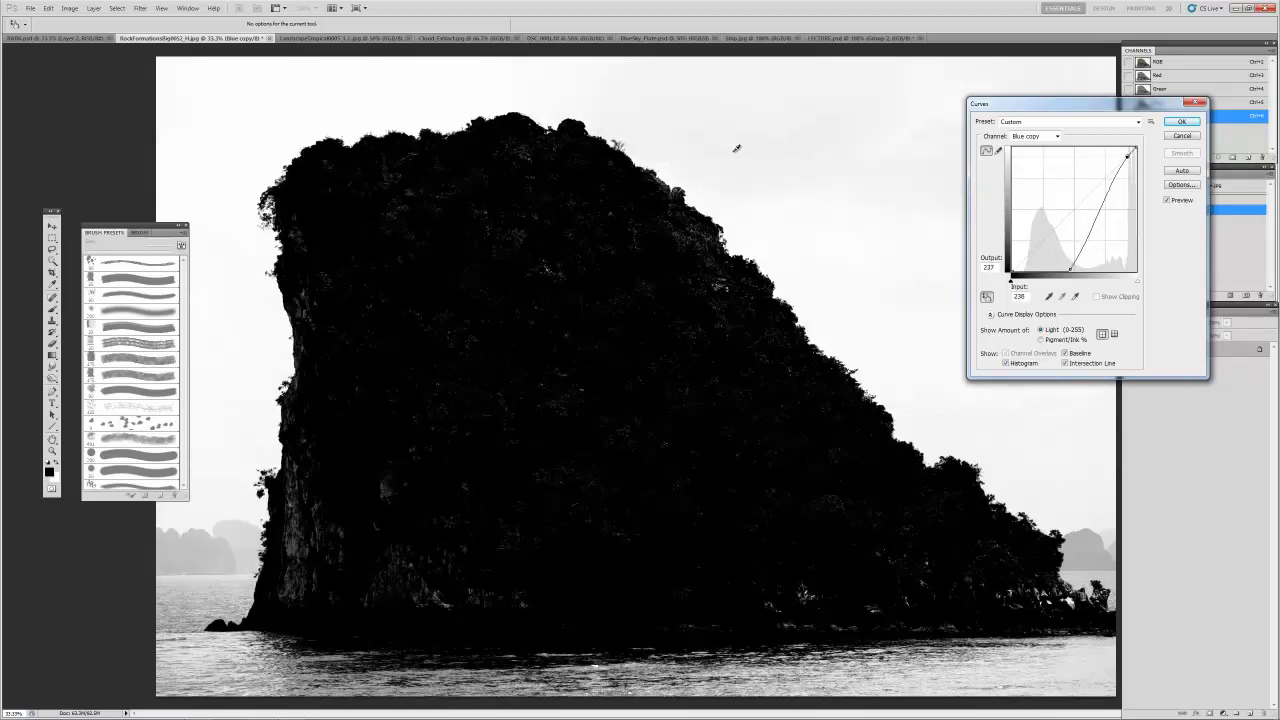
{"action": "left_click_drag", "start_coordinate": [1019, 104], "coordinate": [961, 106]}
{"action": "left_click", "coordinate": [1126, 122]}
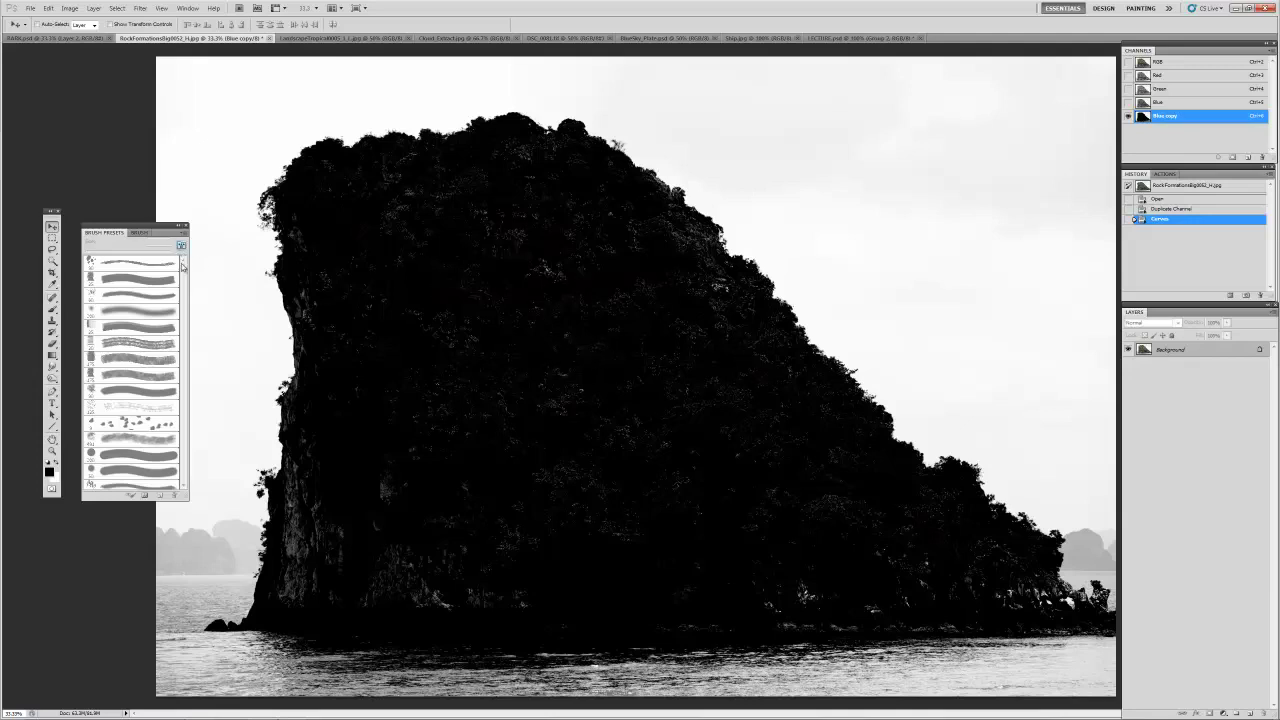
Step: Switch to the Burn tool and limit its Range to Shadows
{"action": "left_click_drag", "start_coordinate": [54, 380], "coordinate": [88, 384]}
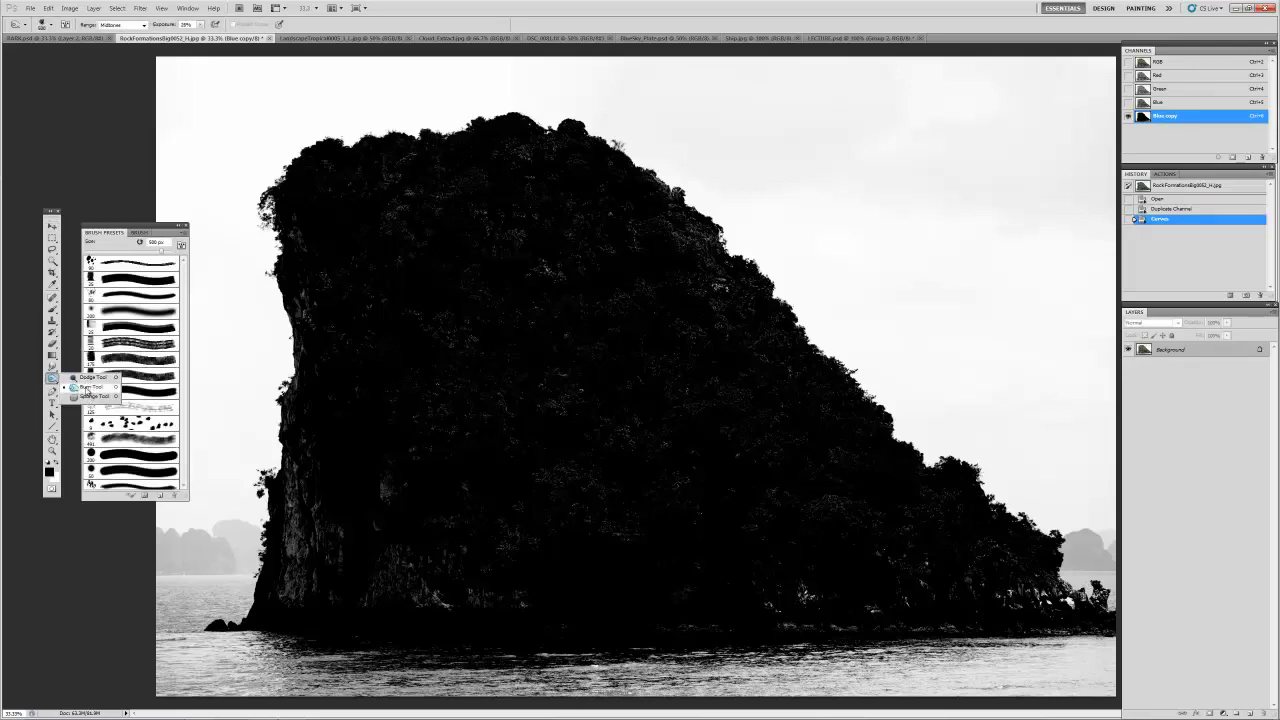
{"action": "left_click", "coordinate": [90, 387]}
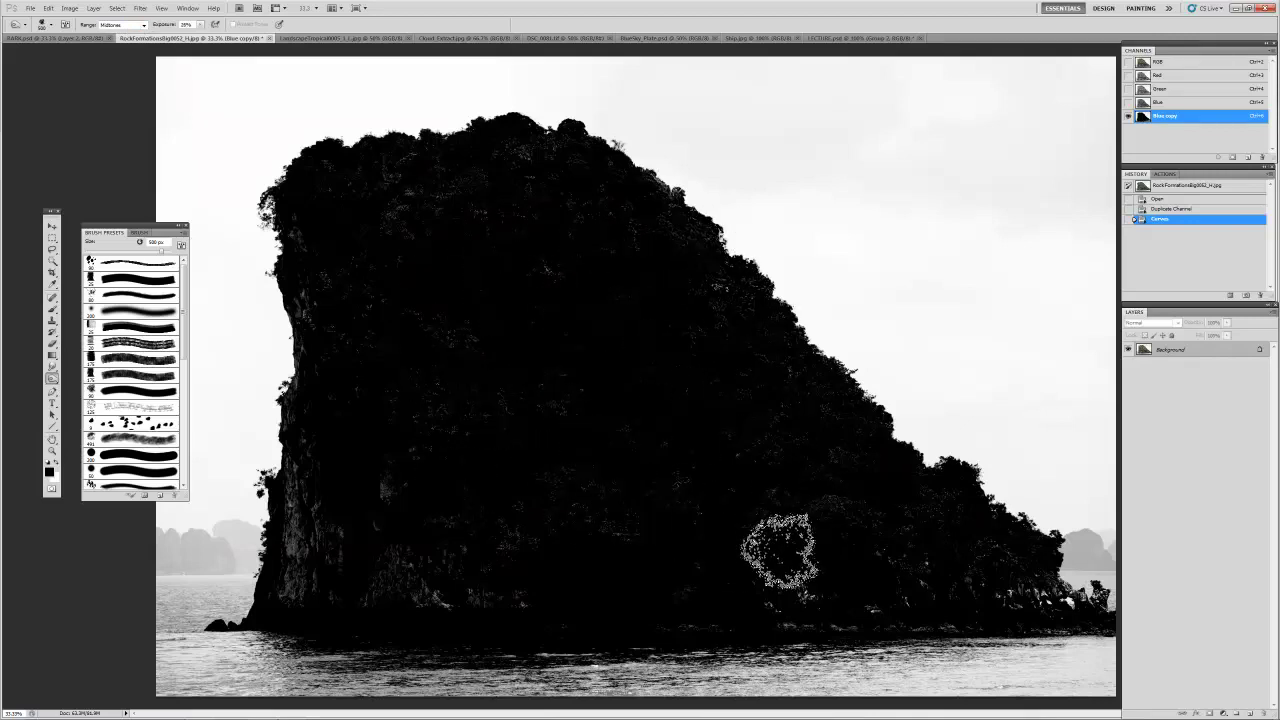
{"action": "left_click", "coordinate": [723, 422]}
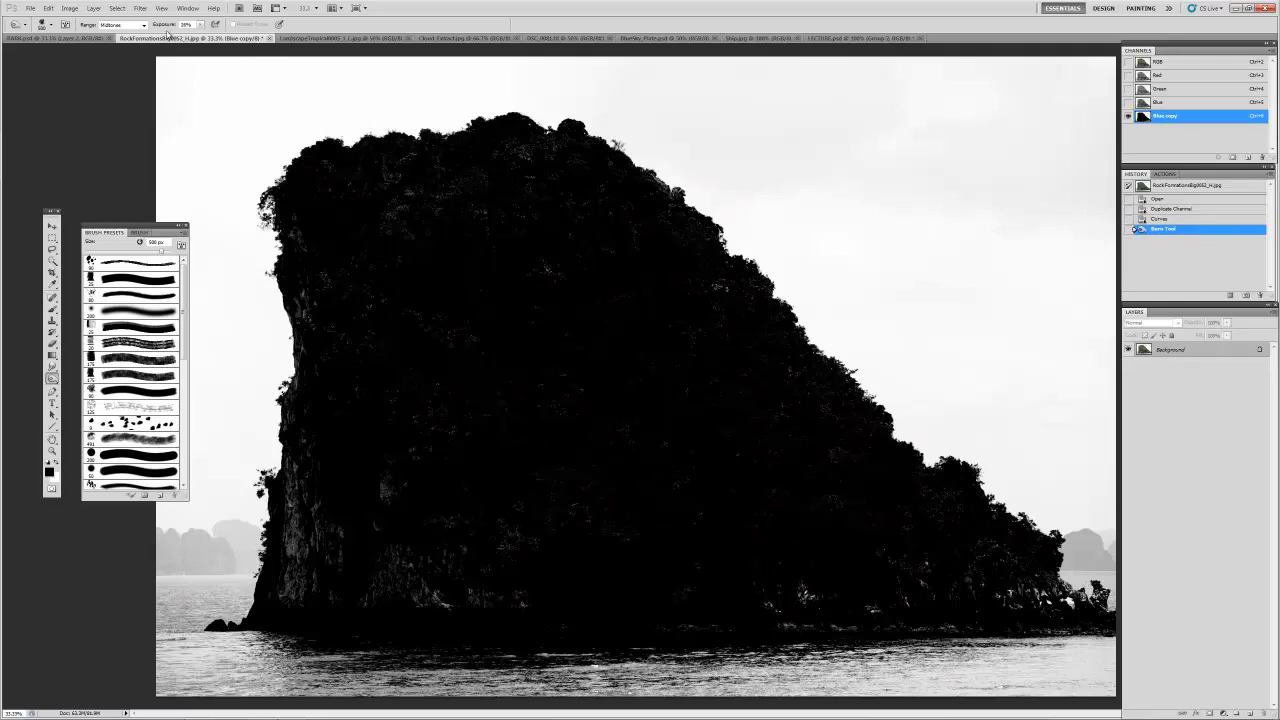
{"action": "left_click", "coordinate": [143, 24]}
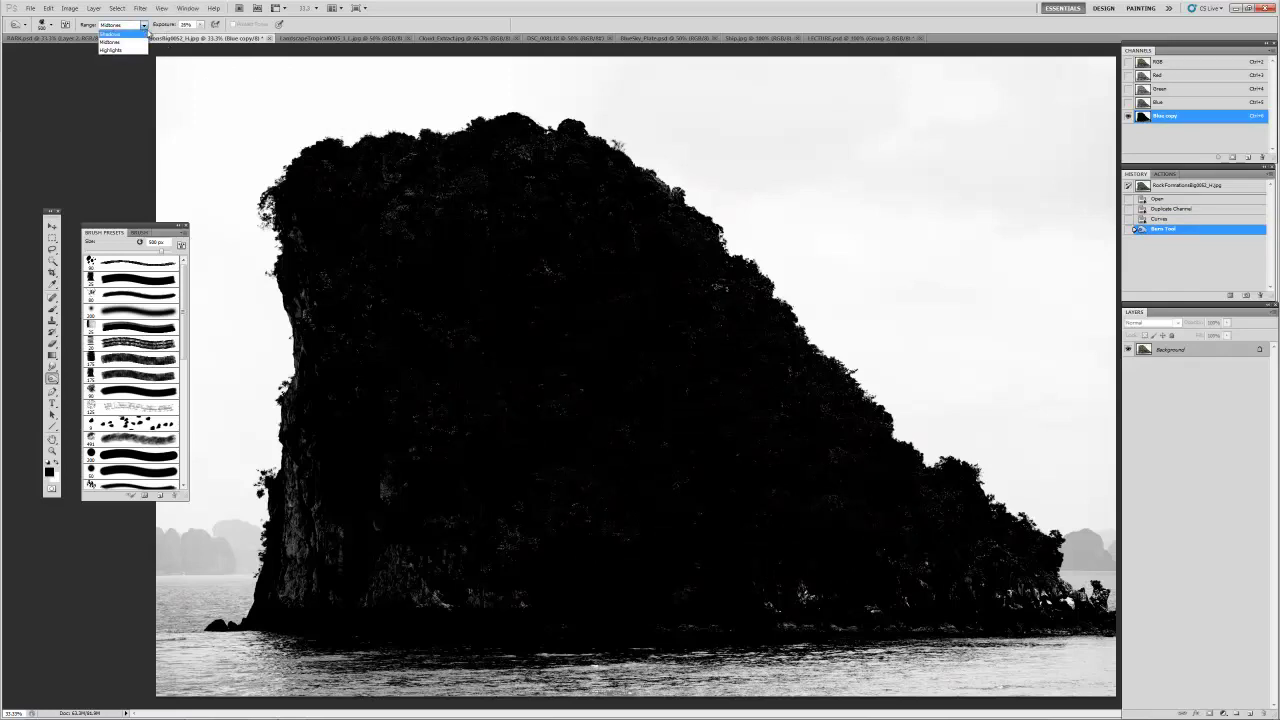
{"action": "left_click", "coordinate": [110, 33]}
Step: Burn over the grey specks and texture across the rock until it is nearly black
{"action": "mouse_move", "coordinate": [423, 414]}
{"action": "left_mouse_down"}
{"action": "mouse_move", "coordinate": [560, 449]}
{"action": "mouse_move", "coordinate": [583, 423]}
{"action": "left_mouse_up"}
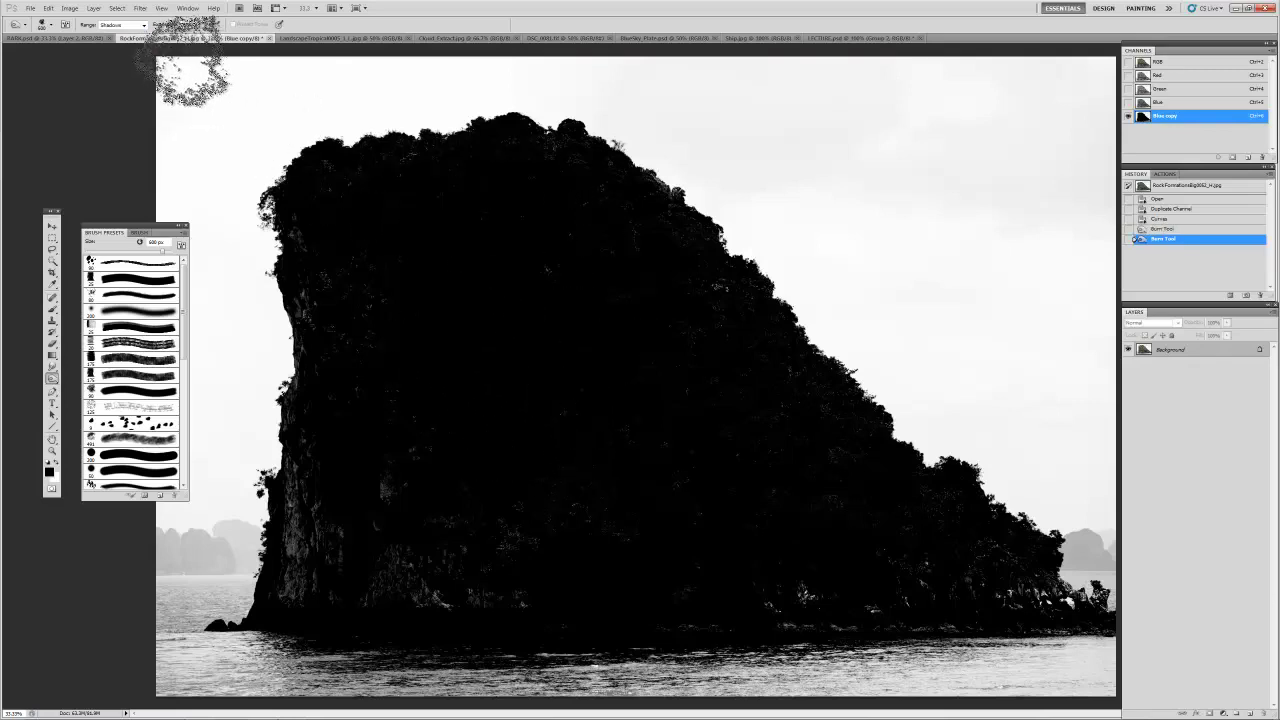
{"action": "left_click", "coordinate": [141, 25]}
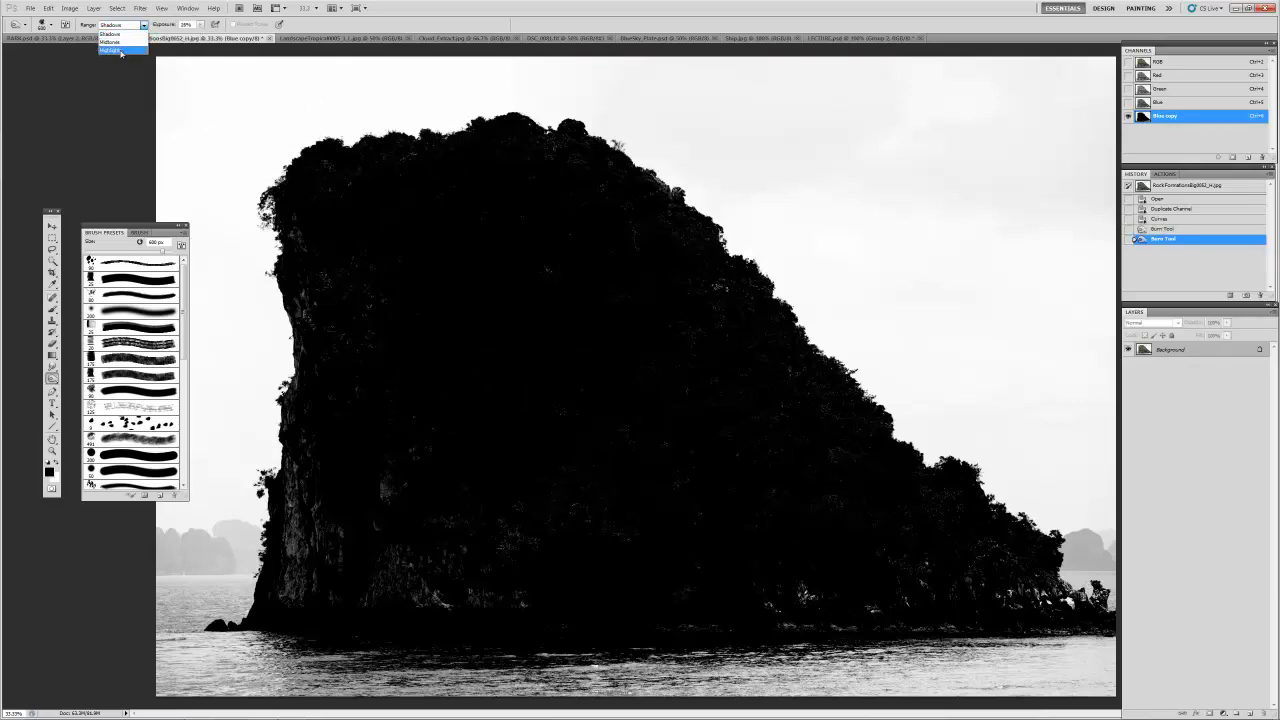
{"action": "left_click", "coordinate": [112, 41]}
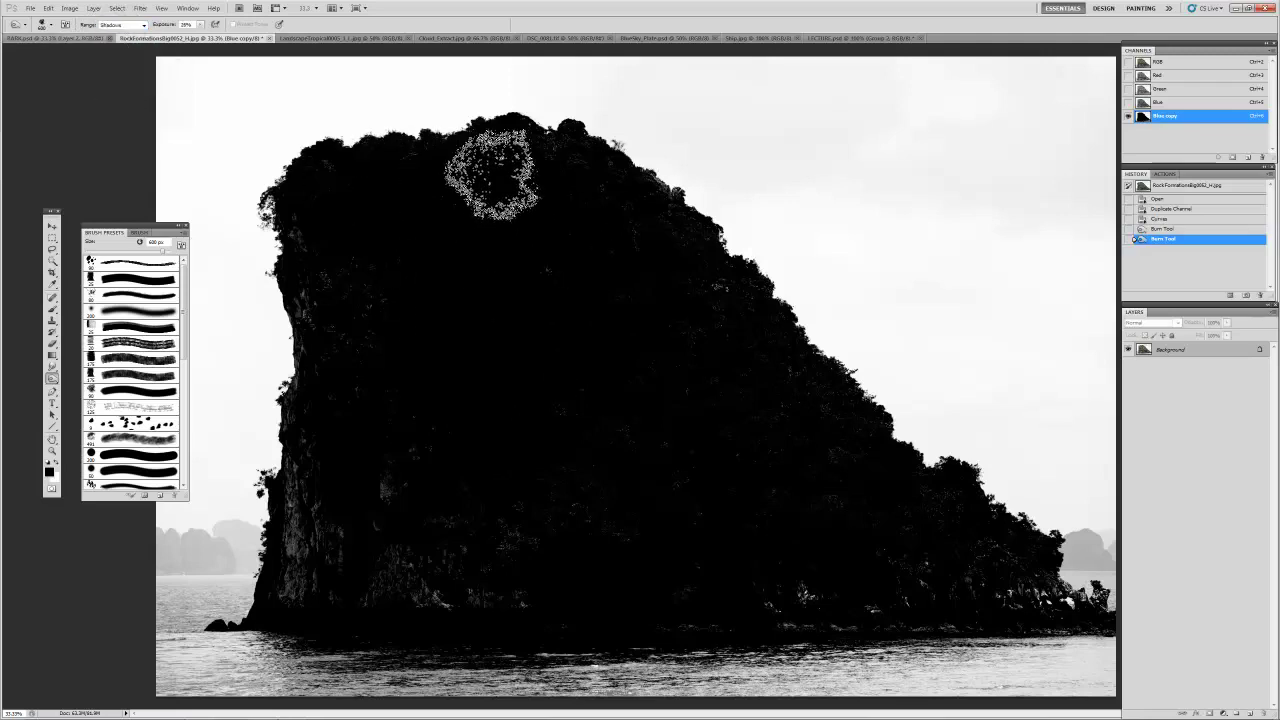
{"action": "mouse_move", "coordinate": [399, 497]}
{"action": "left_mouse_down"}
{"action": "mouse_move", "coordinate": [356, 515]}
{"action": "mouse_move", "coordinate": [330, 478]}
{"action": "mouse_move", "coordinate": [322, 410]}
{"action": "mouse_move", "coordinate": [354, 552]}
{"action": "mouse_move", "coordinate": [605, 515]}
{"action": "mouse_move", "coordinate": [627, 542]}
{"action": "mouse_move", "coordinate": [695, 559]}
{"action": "mouse_move", "coordinate": [736, 512]}
{"action": "mouse_move", "coordinate": [675, 457]}
{"action": "mouse_move", "coordinate": [591, 434]}
{"action": "mouse_move", "coordinate": [600, 378]}
{"action": "mouse_move", "coordinate": [698, 320]}
{"action": "mouse_move", "coordinate": [597, 226]}
{"action": "mouse_move", "coordinate": [546, 211]}
{"action": "mouse_move", "coordinate": [447, 229]}
{"action": "mouse_move", "coordinate": [532, 210]}
{"action": "mouse_move", "coordinate": [552, 163]}
{"action": "mouse_move", "coordinate": [594, 177]}
{"action": "left_mouse_up"}
{"action": "left_click", "coordinate": [594, 177]}
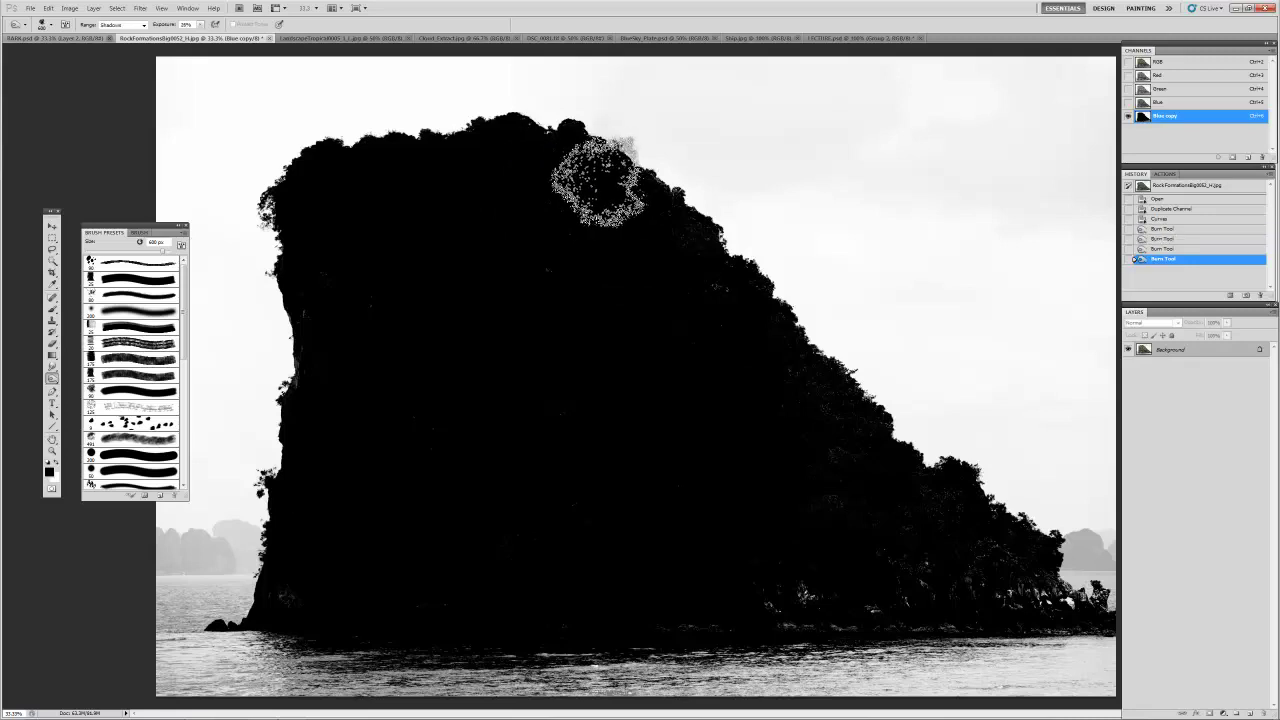
{"action": "mouse_move", "coordinate": [588, 238]}
{"action": "left_mouse_down"}
{"action": "mouse_move", "coordinate": [749, 414]}
{"action": "mouse_move", "coordinate": [877, 471]}
{"action": "mouse_move", "coordinate": [951, 534]}
{"action": "mouse_move", "coordinate": [941, 417]}
{"action": "left_mouse_up"}
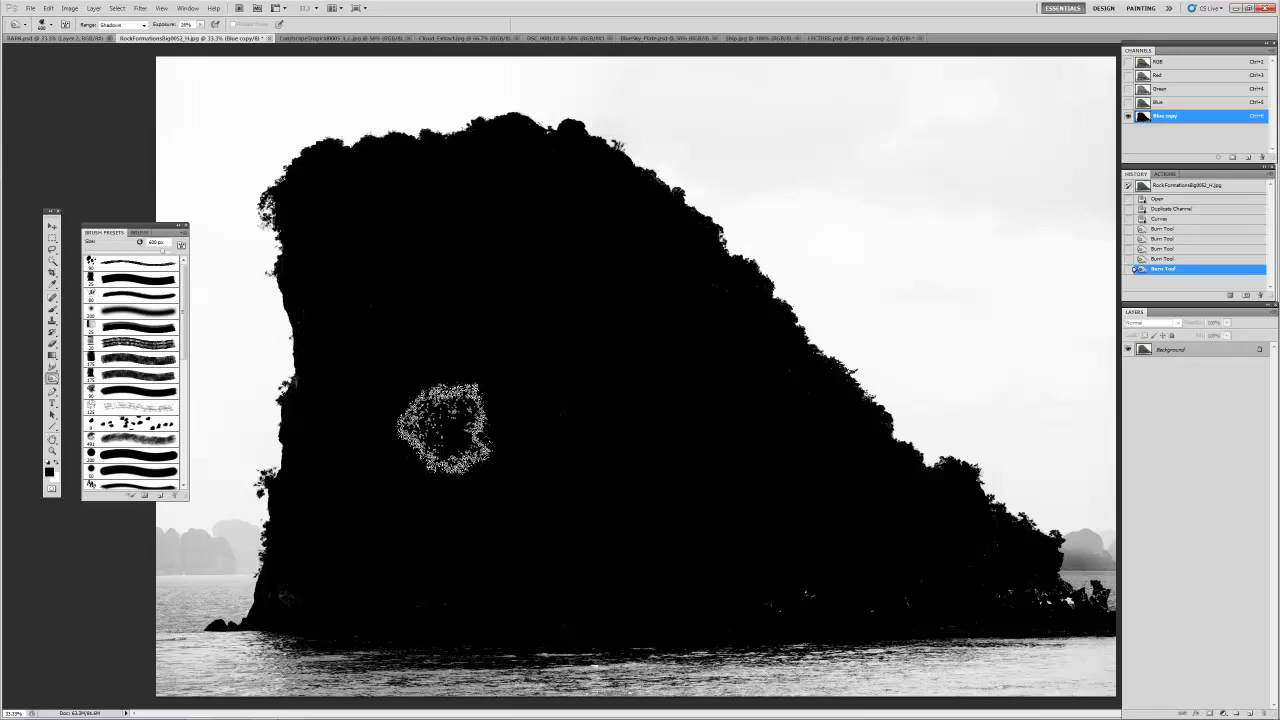
{"action": "left_click_drag", "start_coordinate": [651, 334], "coordinate": [600, 357]}
{"action": "key", "text": "b"}
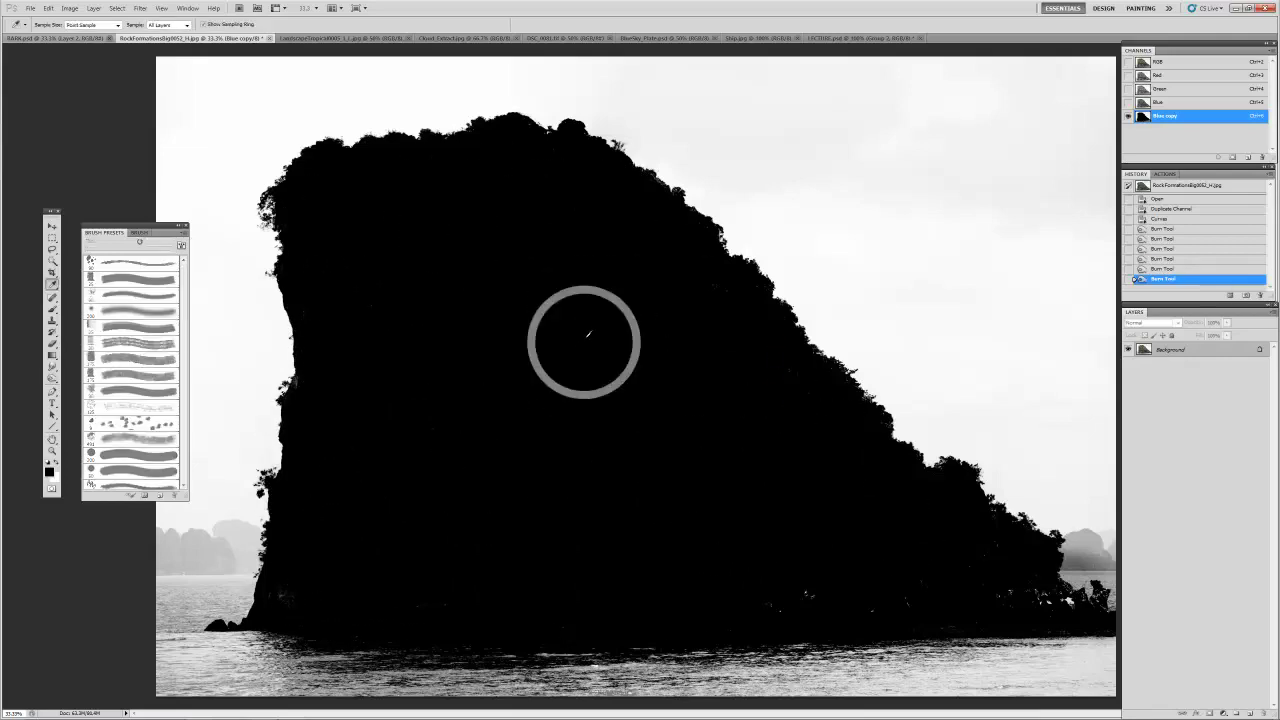
Step: Paint black over the rock's interior and lower edges with a hard brush, ending at 100 px
{"action": "left_click", "coordinate": [140, 272]}
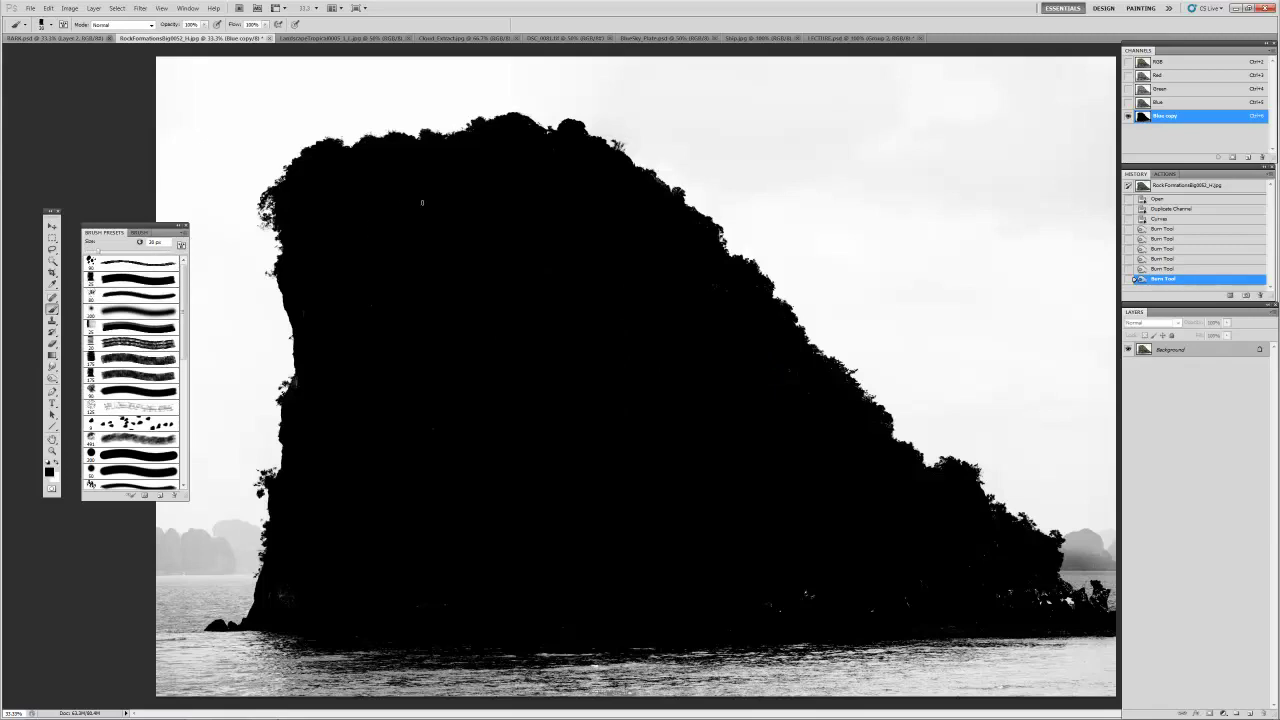
{"action": "key", "text": "bracketright"}
{"action": "key", "text": "bracketright"}
{"action": "key", "text": "bracketright"}
{"action": "key", "text": "bracketright"}
{"action": "key", "text": "bracketright"}
{"action": "key", "text": "bracketright"}
{"action": "key", "text": "bracketright"}
{"action": "key", "text": "bracketright"}
{"action": "key", "text": "bracketright"}
{"action": "key", "text": "bracketright"}
{"action": "key", "text": "bracketright"}
{"action": "key", "text": "bracketright"}
{"action": "left_click_drag", "start_coordinate": [739, 344], "coordinate": [871, 580]}
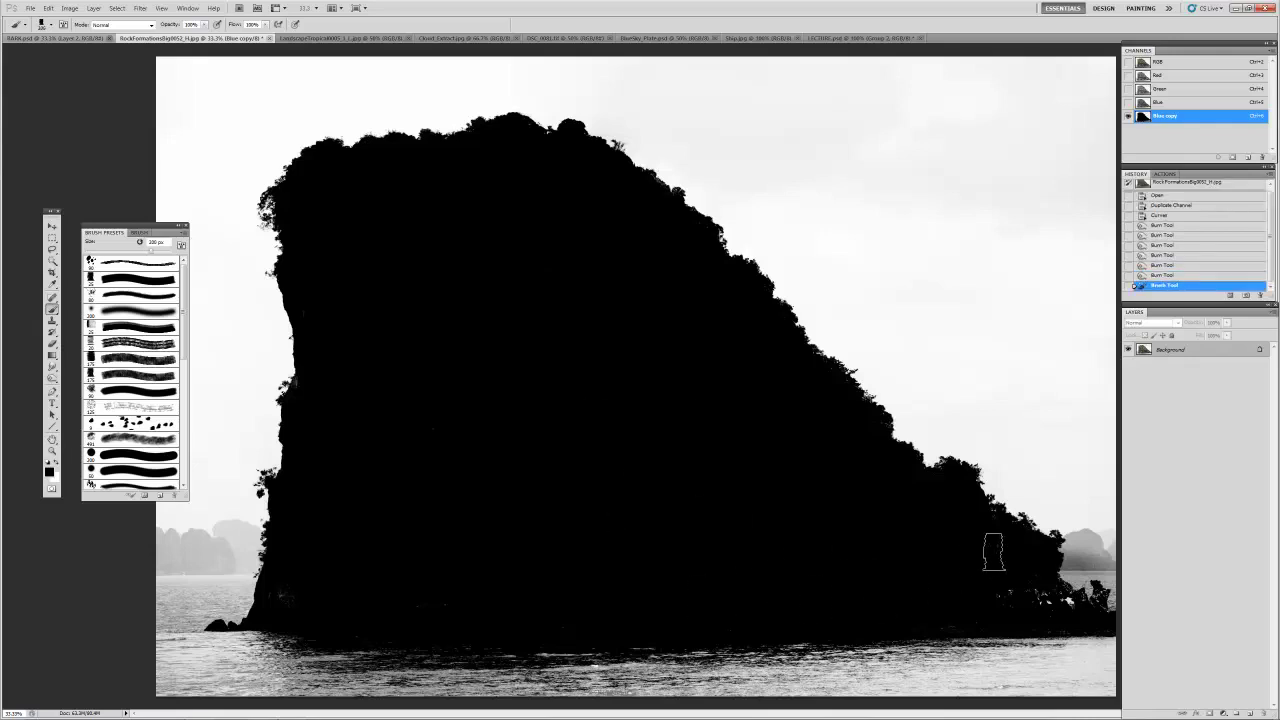
{"action": "left_click_drag", "start_coordinate": [978, 590], "coordinate": [1067, 606]}
{"action": "key", "text": "bracketleft"}
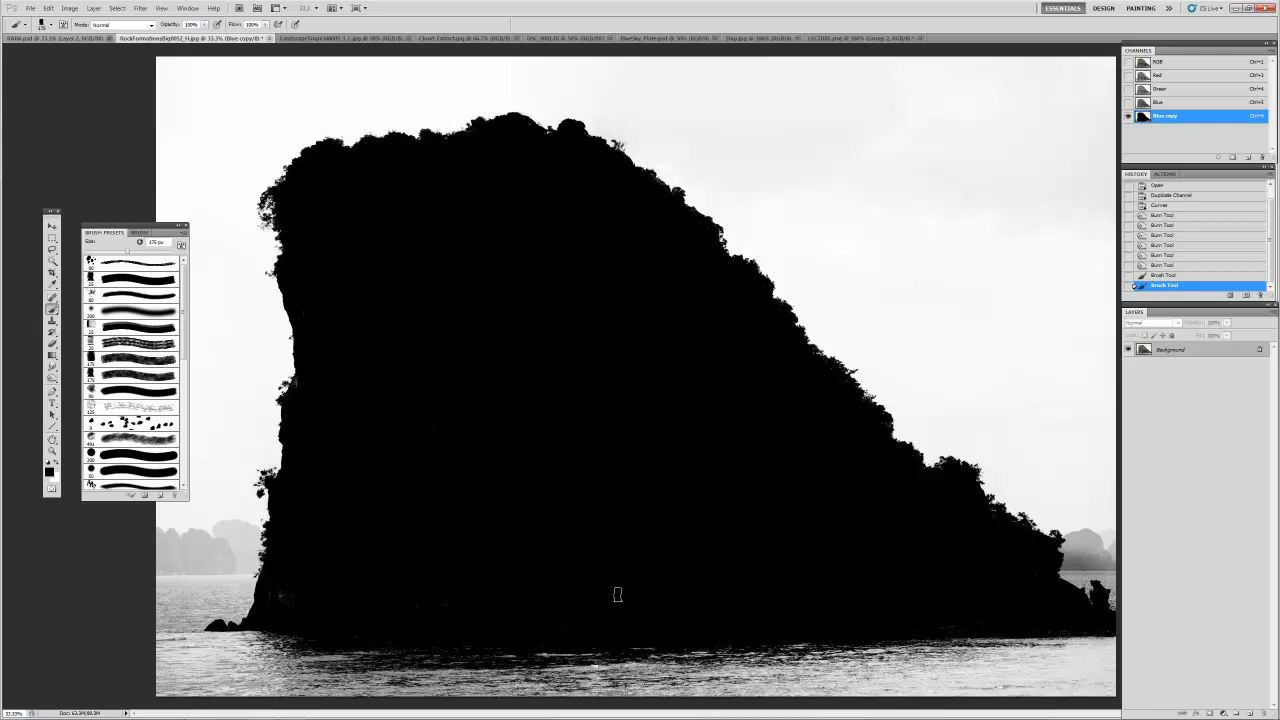
{"action": "mouse_move", "coordinate": [277, 597]}
{"action": "left_mouse_down"}
{"action": "mouse_move", "coordinate": [309, 526]}
{"action": "mouse_move", "coordinate": [385, 555]}
{"action": "left_mouse_up"}
{"action": "key", "text": "bracketleft"}
{"action": "key", "text": "bracketleft"}
{"action": "key", "text": "bracketleft"}
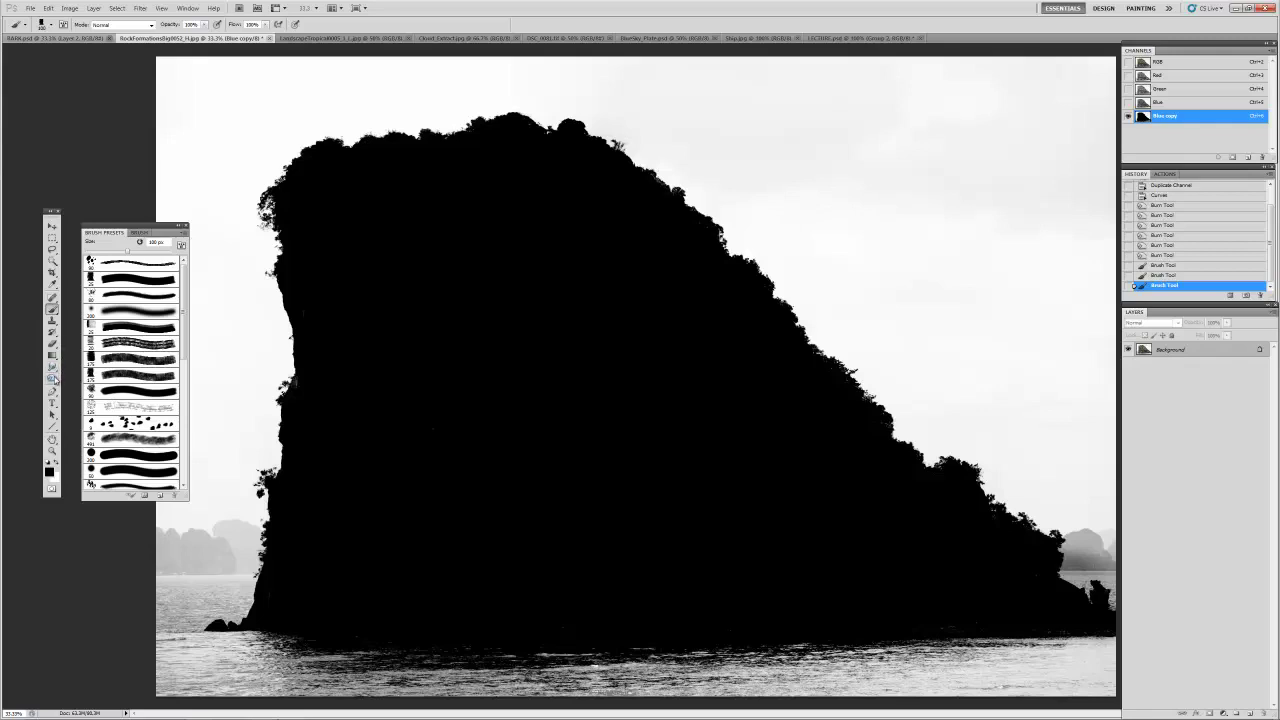
{"action": "left_click_drag", "start_coordinate": [55, 378], "coordinate": [85, 388]}
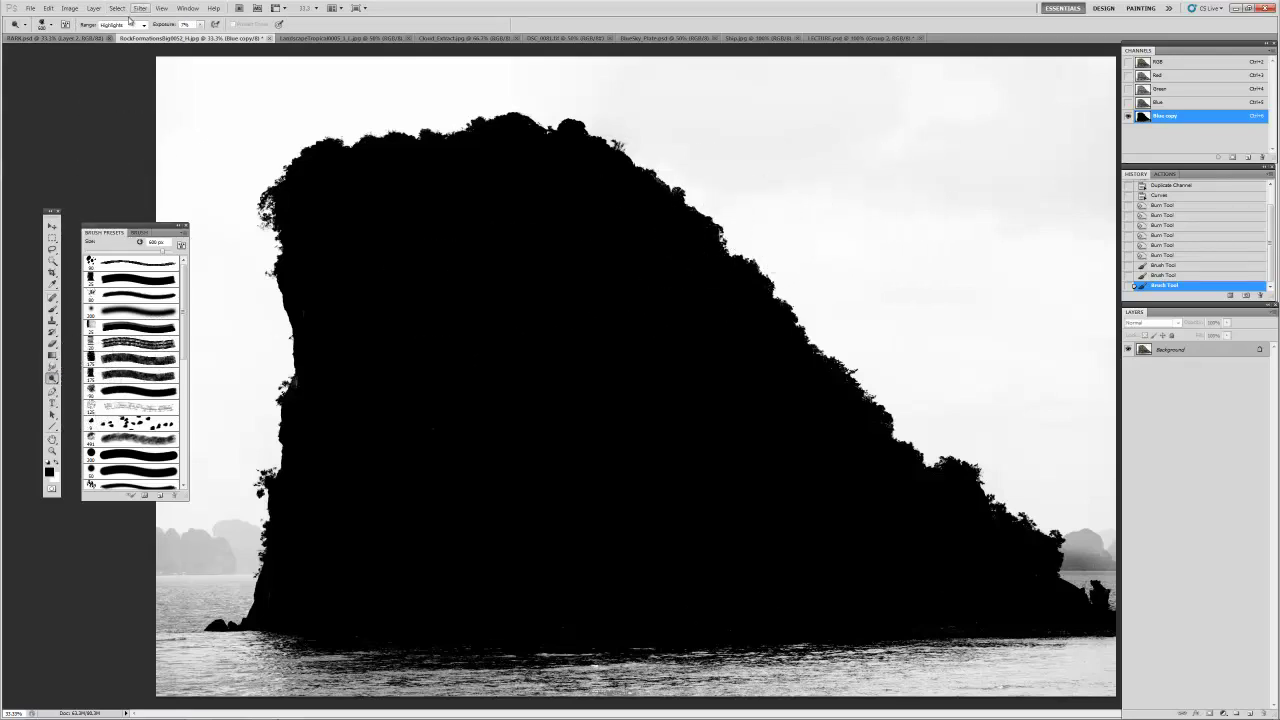
Step: Set the Dodge exposure and lighten the sky across the top of the channel
{"action": "left_click", "coordinate": [201, 25]}
{"action": "left_click", "coordinate": [957, 186]}
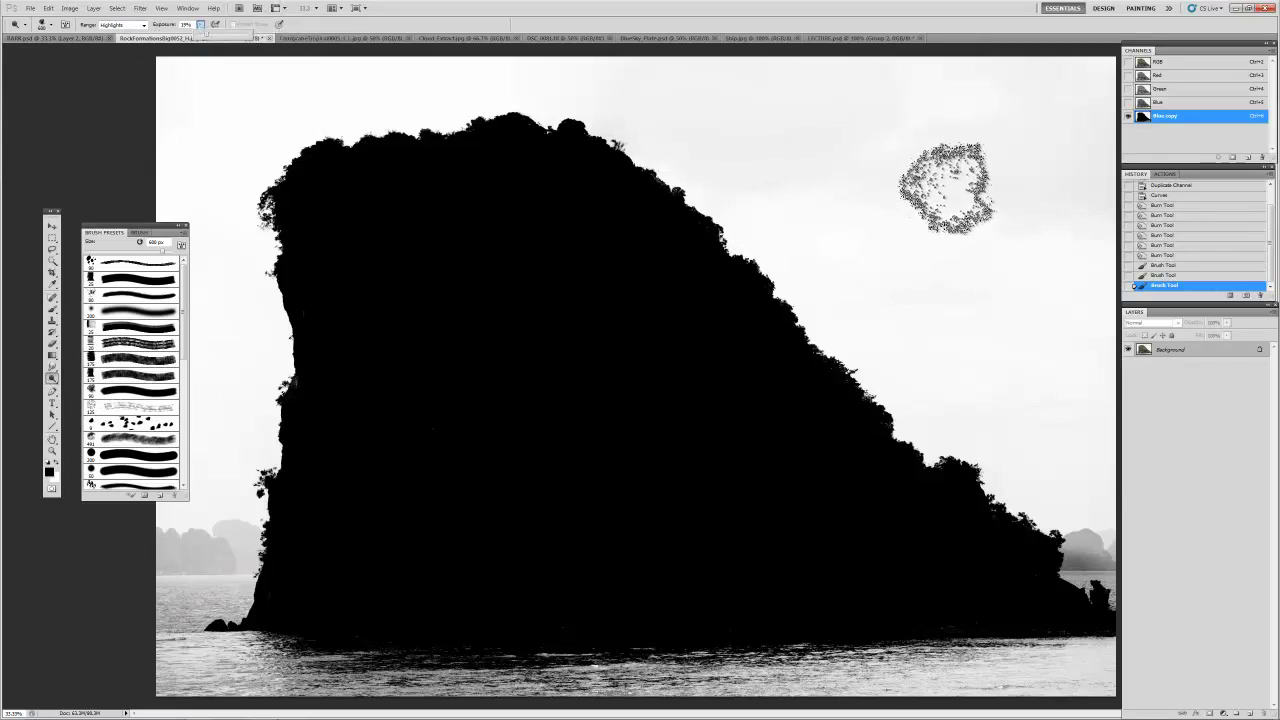
{"action": "left_click_drag", "start_coordinate": [1029, 171], "coordinate": [771, 109]}
{"action": "mouse_move", "coordinate": [1090, 228]}
{"action": "left_mouse_down"}
{"action": "mouse_move", "coordinate": [901, 250]}
{"action": "mouse_move", "coordinate": [856, 240]}
{"action": "mouse_move", "coordinate": [712, 140]}
{"action": "left_mouse_up"}
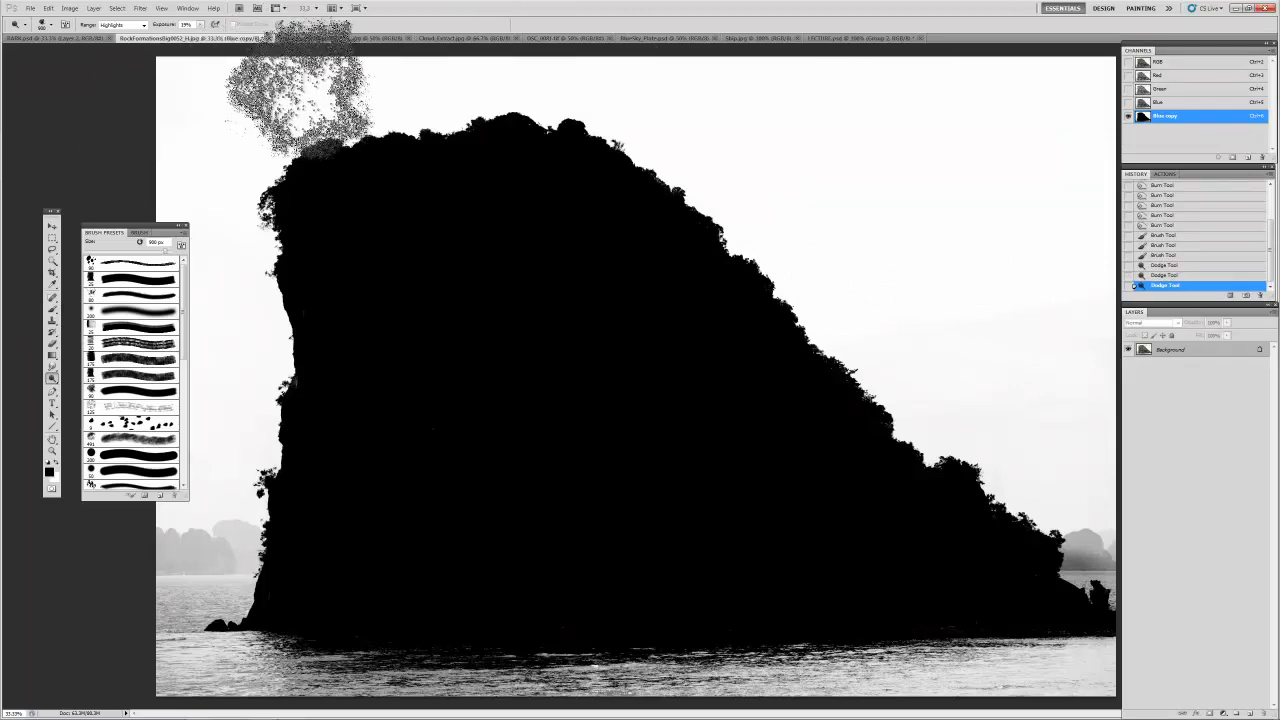
{"action": "left_click_drag", "start_coordinate": [743, 114], "coordinate": [243, 177]}
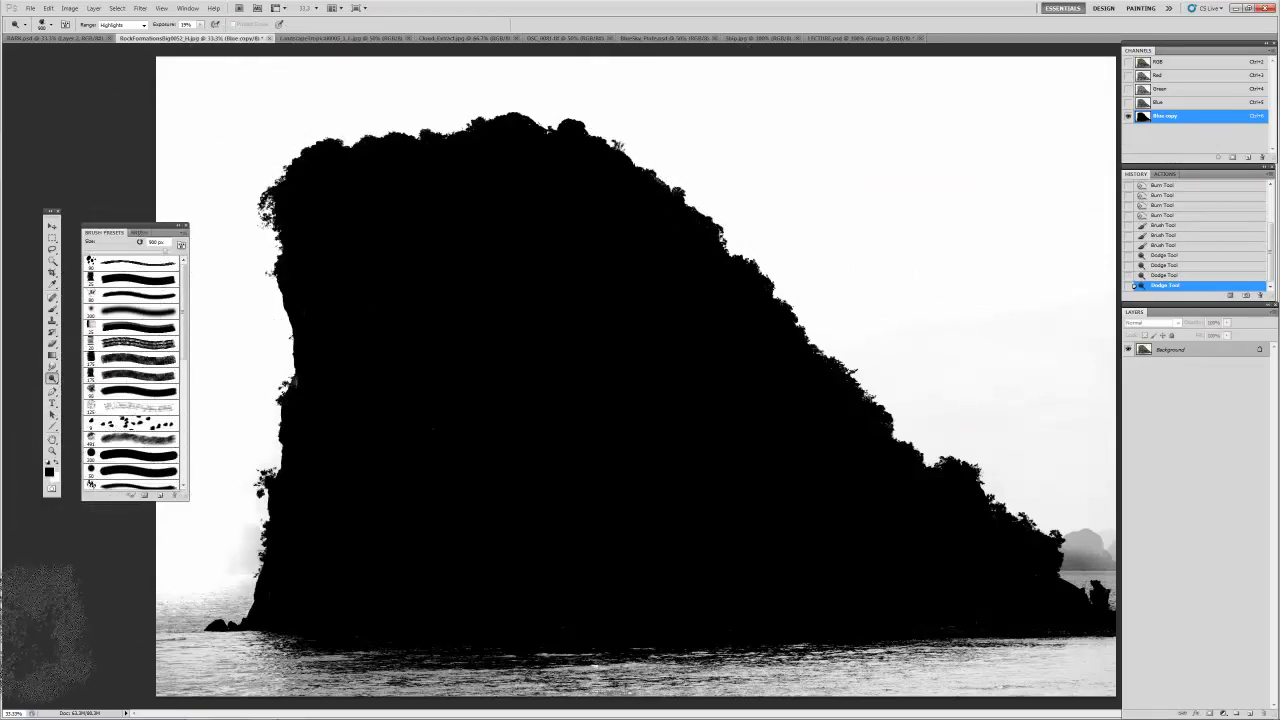
Step: Whiten the haze around the rock's edges with a 400 px brush, then invert the channel
{"action": "left_click_drag", "start_coordinate": [206, 543], "coordinate": [223, 549]}
{"action": "mouse_move", "coordinate": [50, 660]}
{"action": "left_mouse_down"}
{"action": "mouse_move", "coordinate": [110, 672]}
{"action": "mouse_move", "coordinate": [60, 620]}
{"action": "left_mouse_up"}
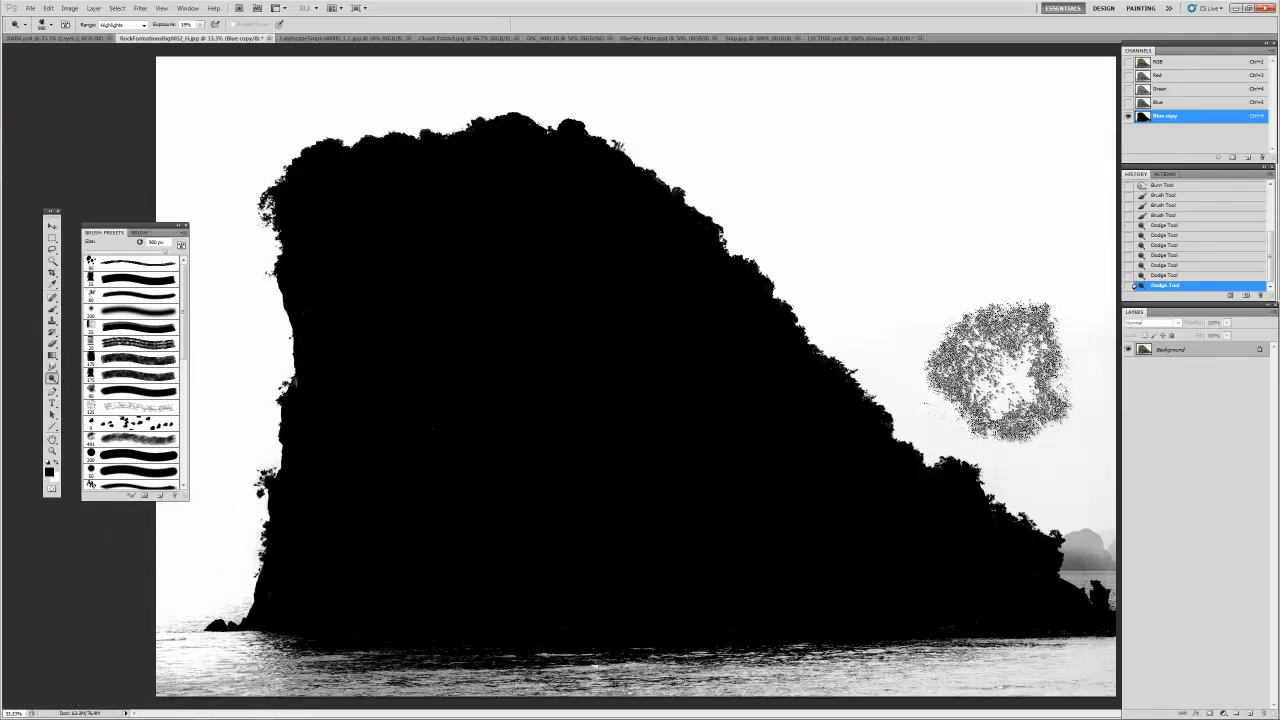
{"action": "left_click", "coordinate": [1120, 605]}
{"action": "key", "text": "bracketleft"}
{"action": "key", "text": "bracketleft"}
{"action": "key", "text": "bracketleft"}
{"action": "key", "text": "bracketleft"}
{"action": "key", "text": "bracketleft"}
{"action": "left_click", "coordinate": [1070, 548]}
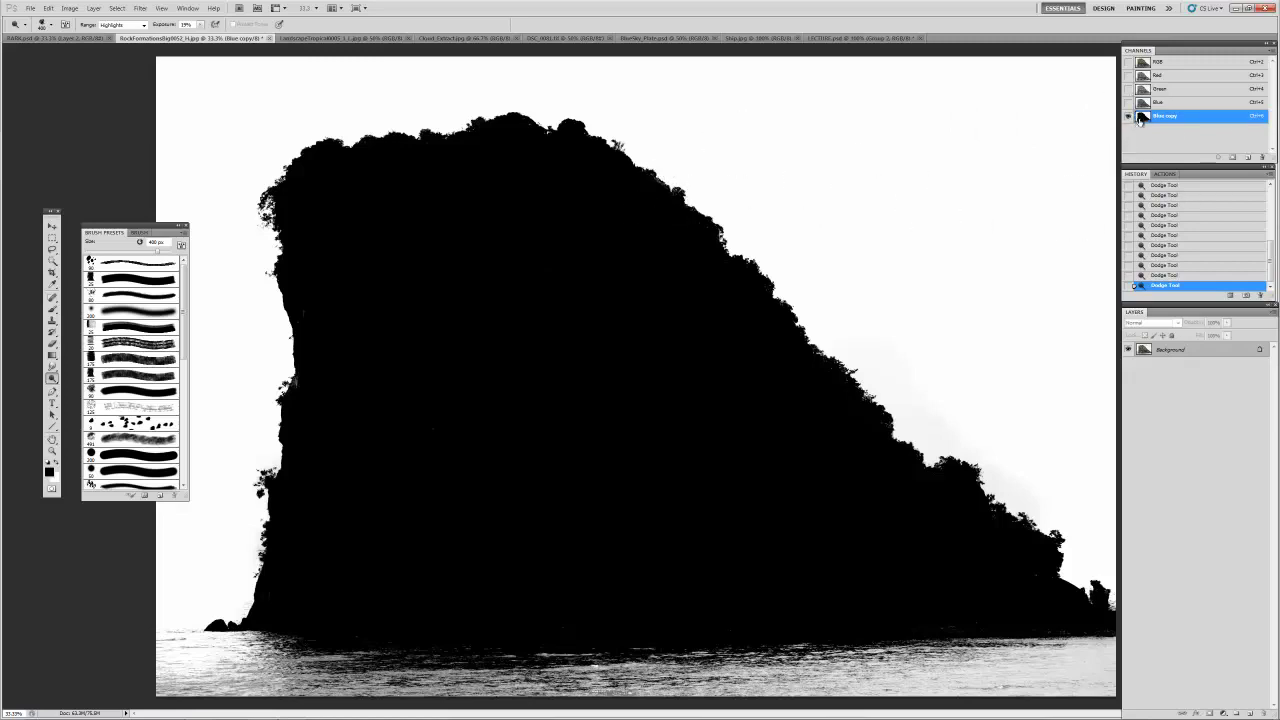
{"action": "key", "text": "ctrl+i"}
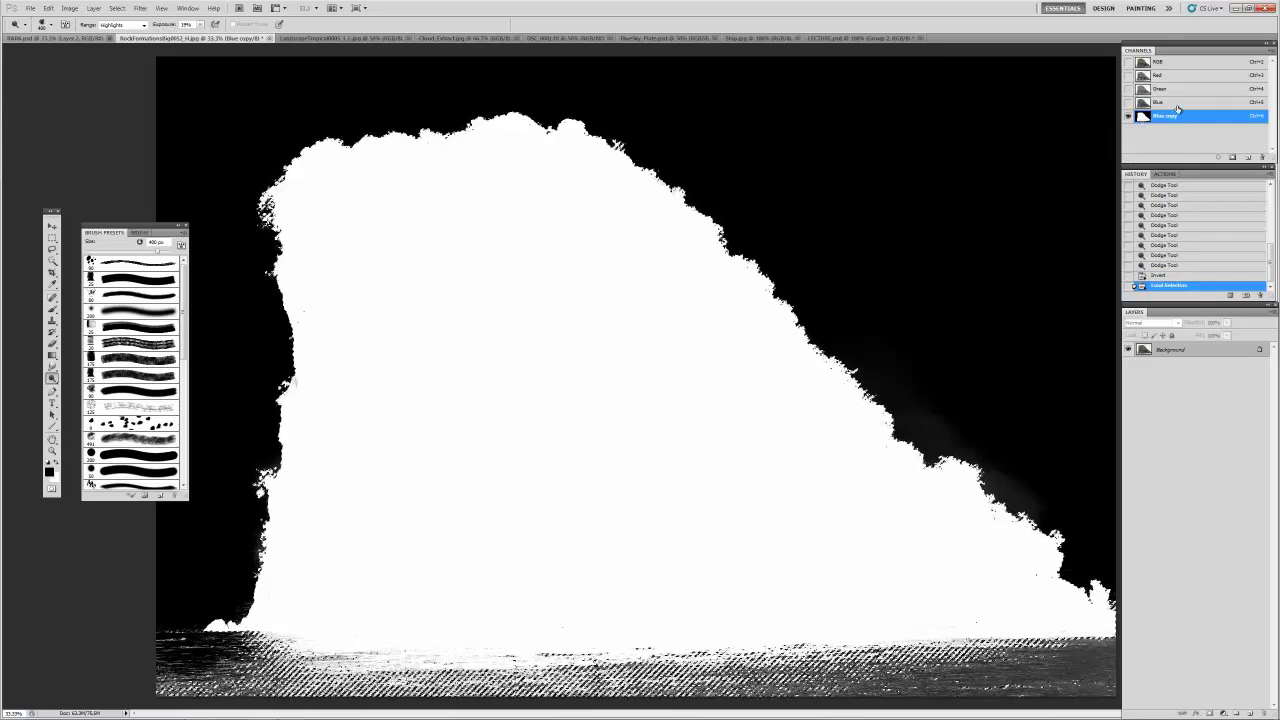
Step: Copy the selected rock from the RGB photo onto Layer 1, and add an empty layer above Background
{"action": "left_click", "coordinate": [1145, 63]}
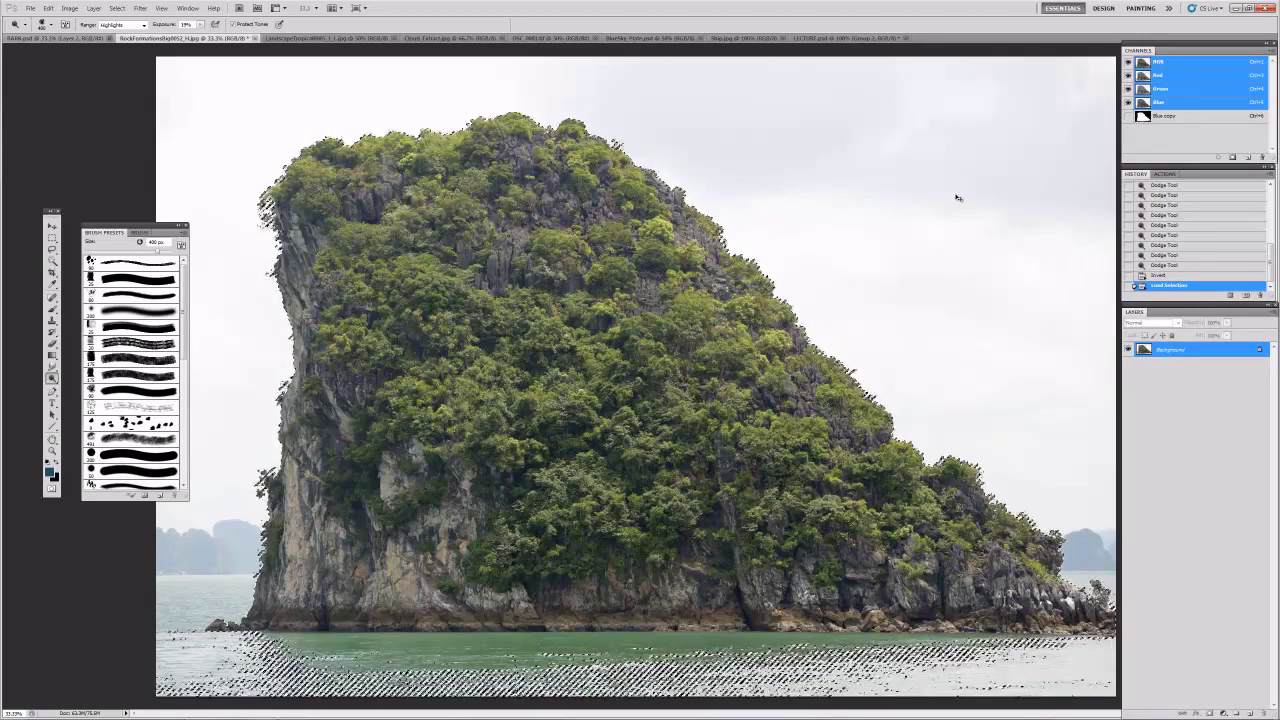
{"action": "key", "text": "ctrl+j"}
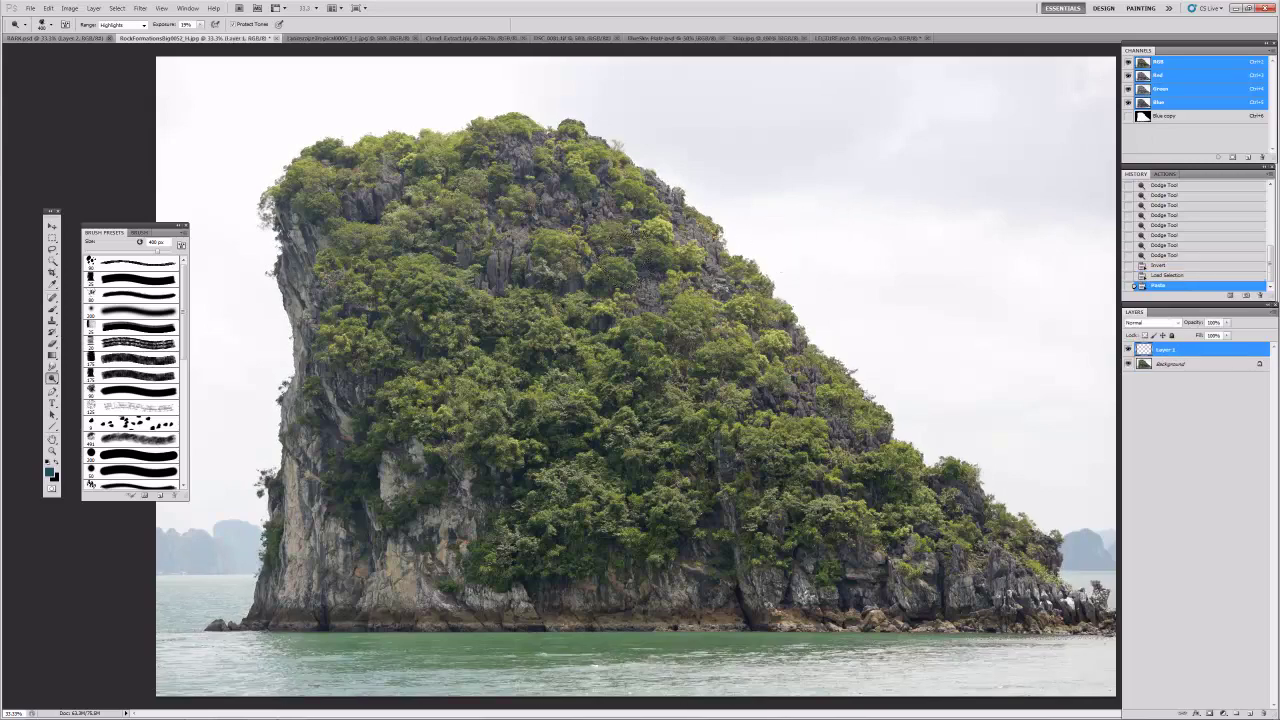
{"action": "key", "text": "v"}
{"action": "left_click_drag", "start_coordinate": [842, 235], "coordinate": [922, 195]}
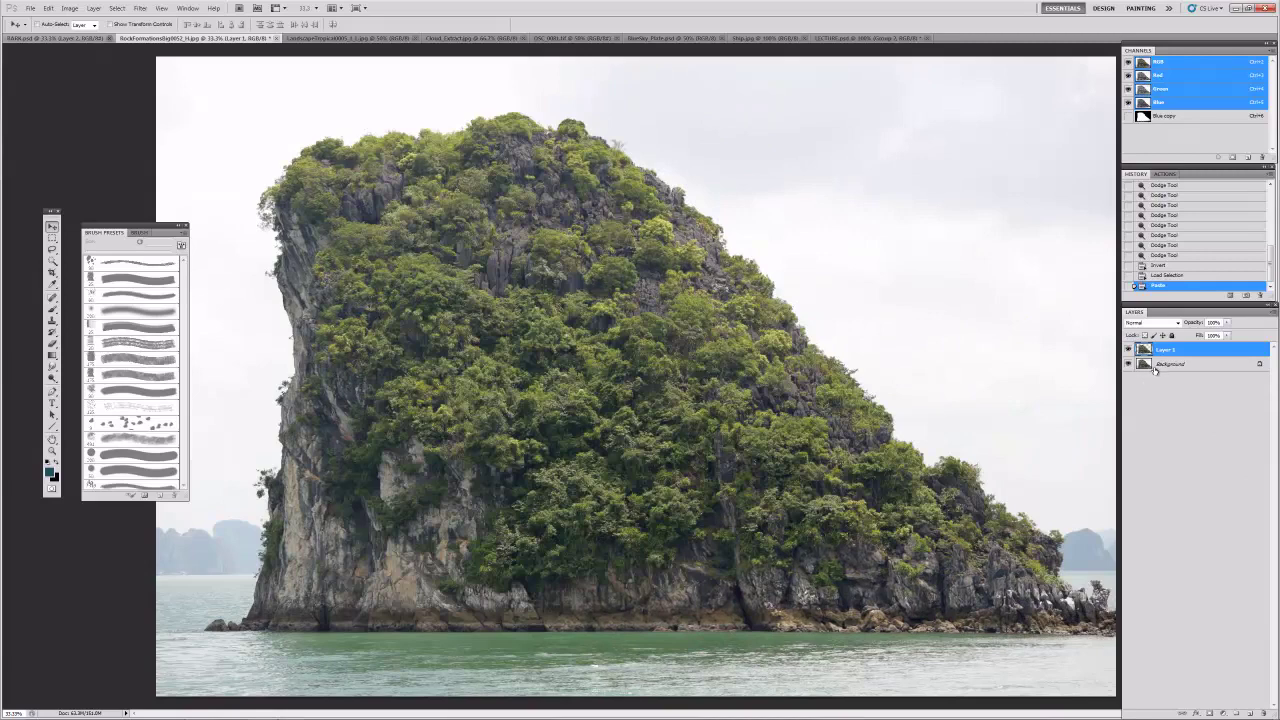
{"action": "left_click", "coordinate": [1190, 363]}
{"action": "left_click", "coordinate": [1248, 713]}
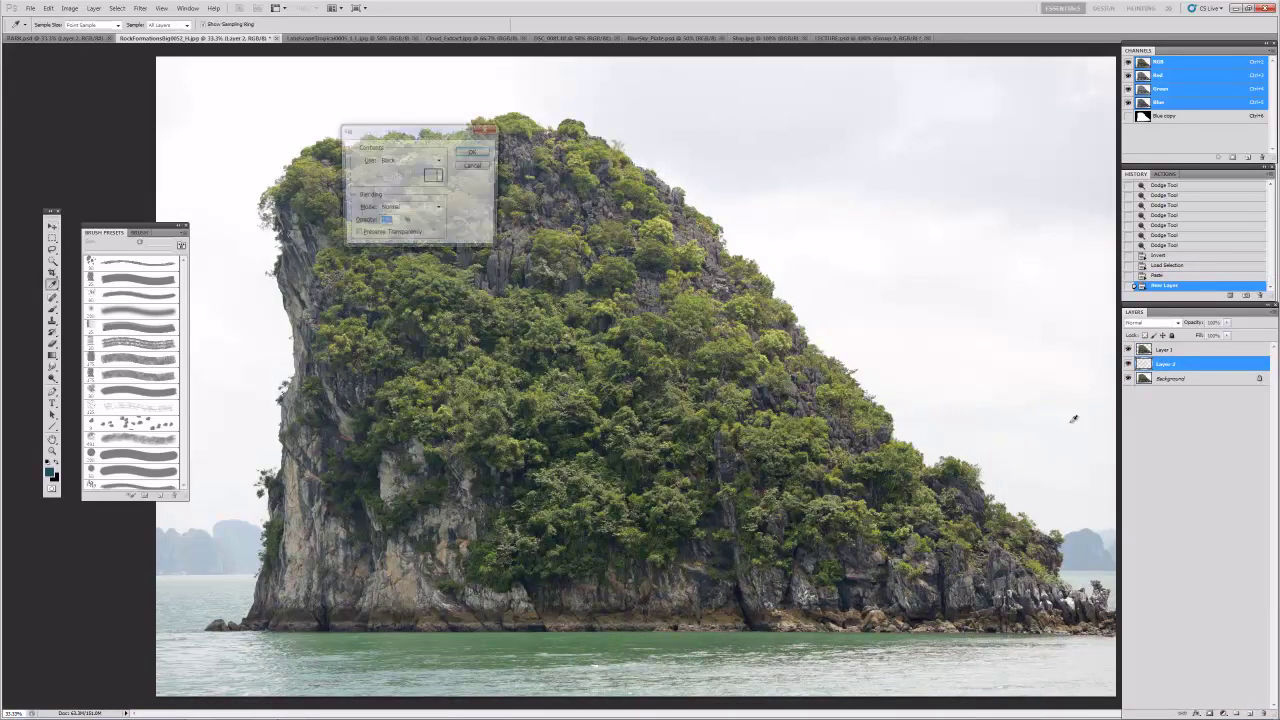
Step: Fill the new Layer 2 with black and zoom out to see the whole image
{"action": "key", "text": "alt+BackSpace"}
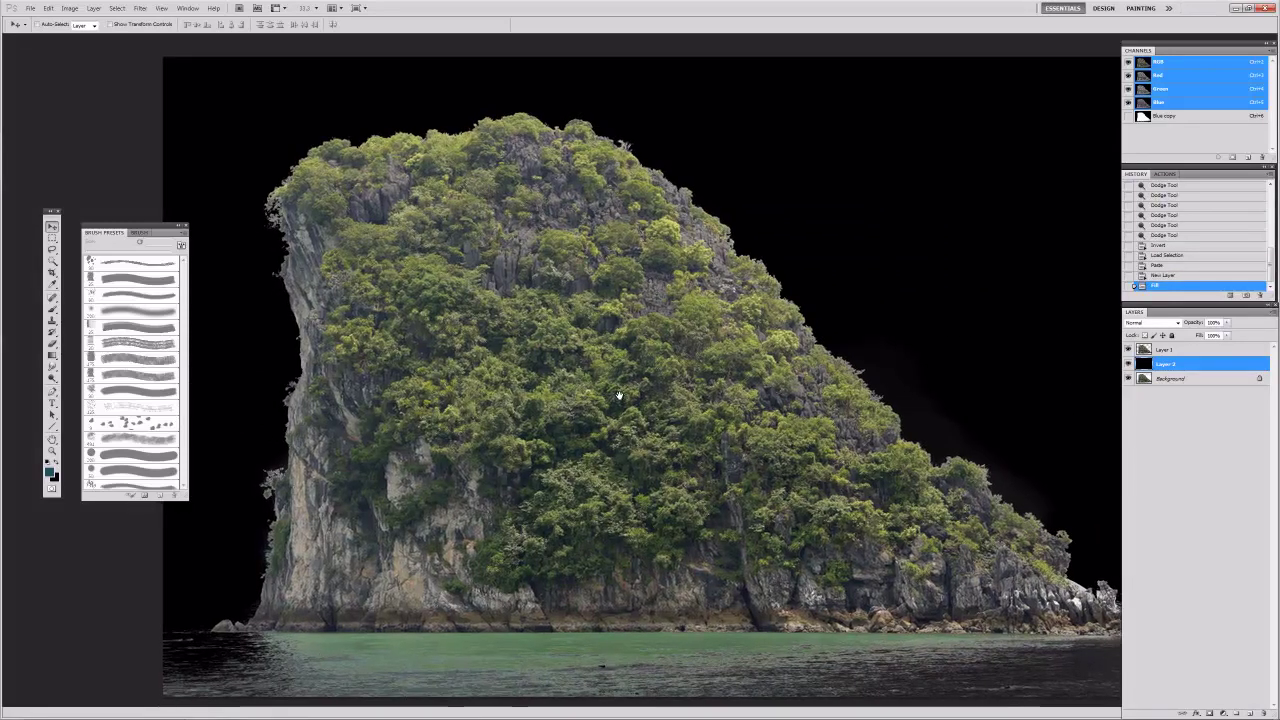
{"action": "key", "text": "z"}
{"action": "key", "text": "f"}
{"action": "left_click", "coordinate": [598, 330], "text": "alt"}
{"action": "left_click_drag", "start_coordinate": [598, 330], "coordinate": [538, 363]}
{"action": "key", "text": "b"}
{"action": "left_click_drag", "start_coordinate": [146, 341], "coordinate": [141, 293]}
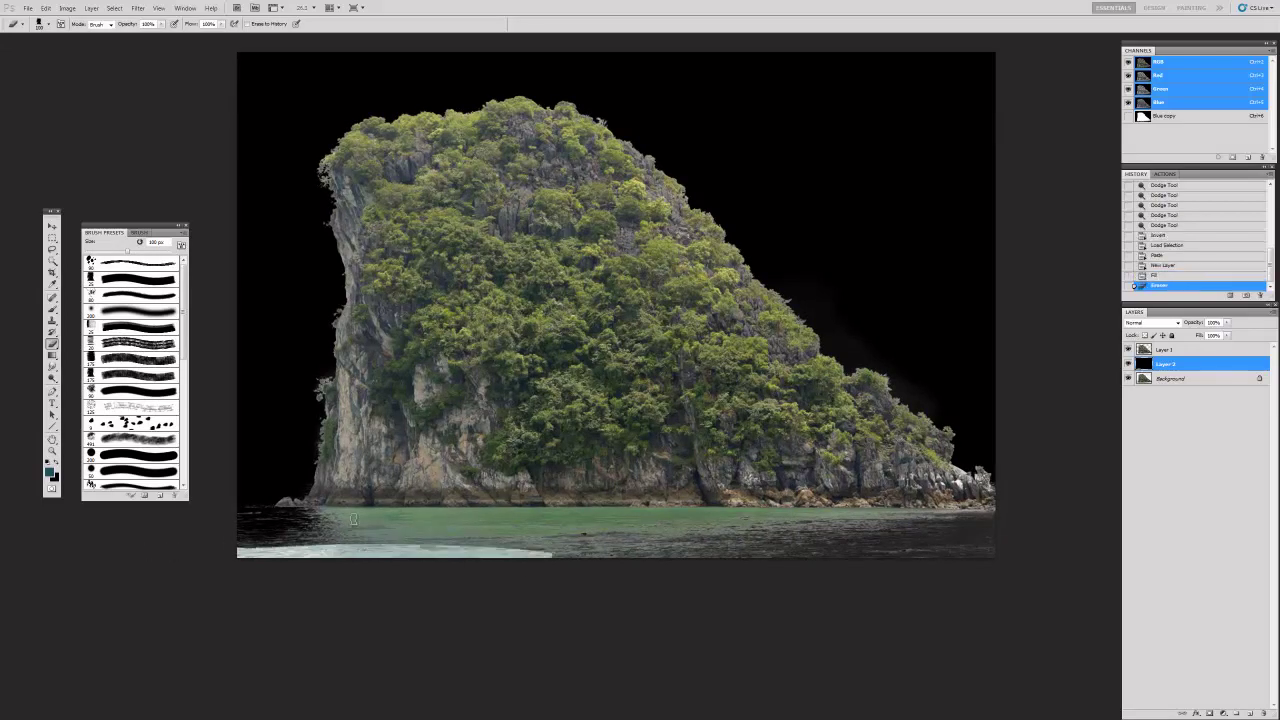
Step: Undo the Screen step, erase the water band beneath the rock on Layer 1, then select Layer 2
{"action": "key", "text": "ctrl+z"}
{"action": "key", "text": "alt+bracketright"}
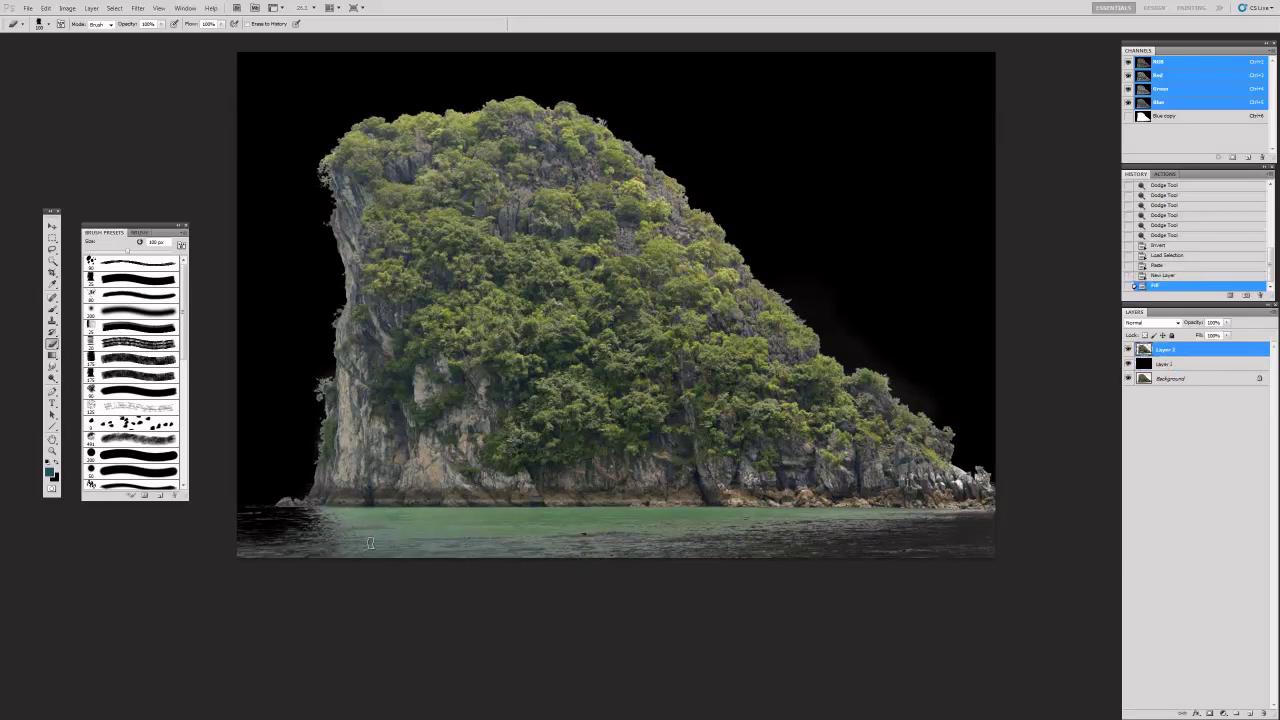
{"action": "left_click_drag", "start_coordinate": [328, 551], "coordinate": [484, 546]}
{"action": "mouse_move", "coordinate": [205, 531]}
{"action": "left_mouse_down"}
{"action": "mouse_move", "coordinate": [321, 520]}
{"action": "mouse_move", "coordinate": [393, 541]}
{"action": "left_mouse_up"}
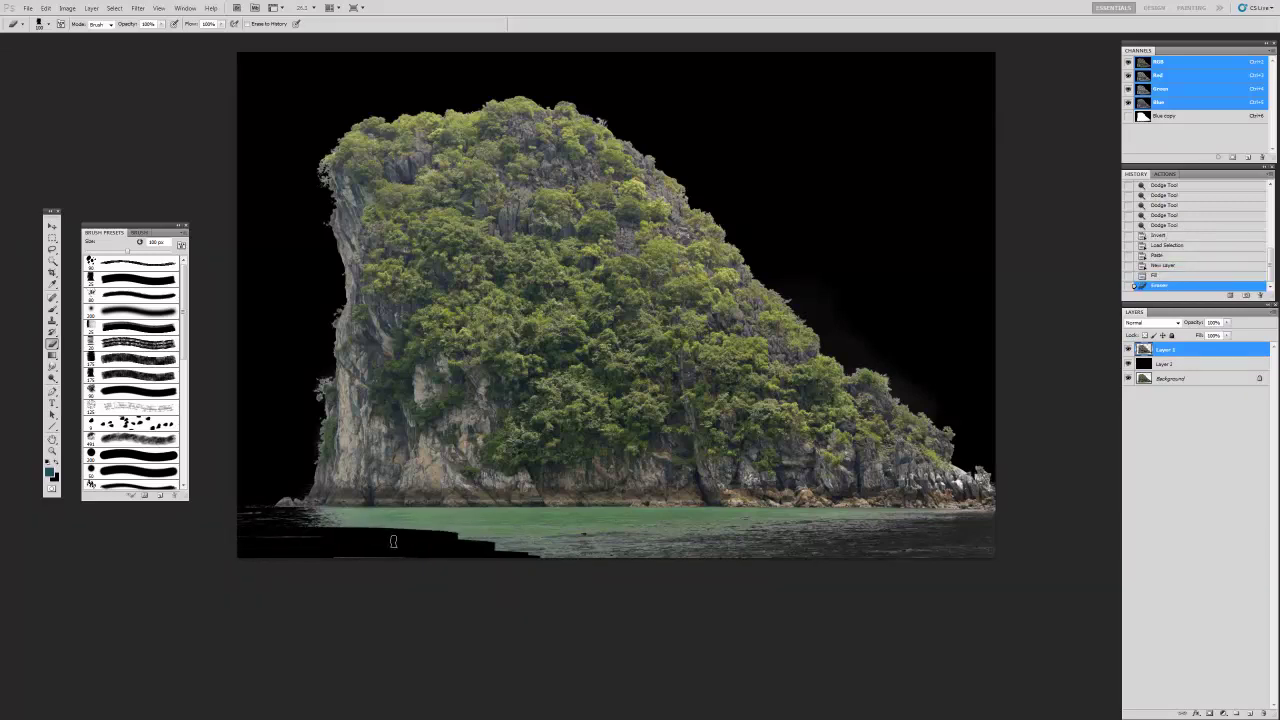
{"action": "left_click_drag", "start_coordinate": [748, 561], "coordinate": [997, 567]}
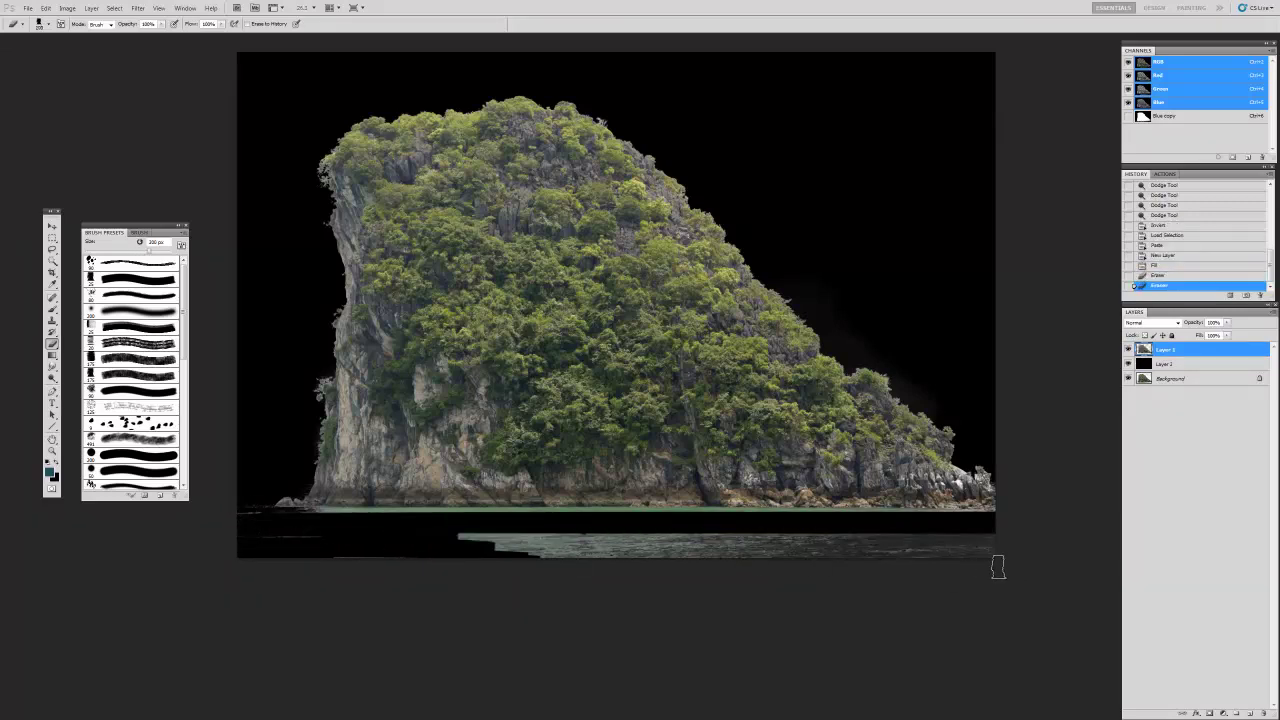
{"action": "left_click_drag", "start_coordinate": [240, 551], "coordinate": [506, 558]}
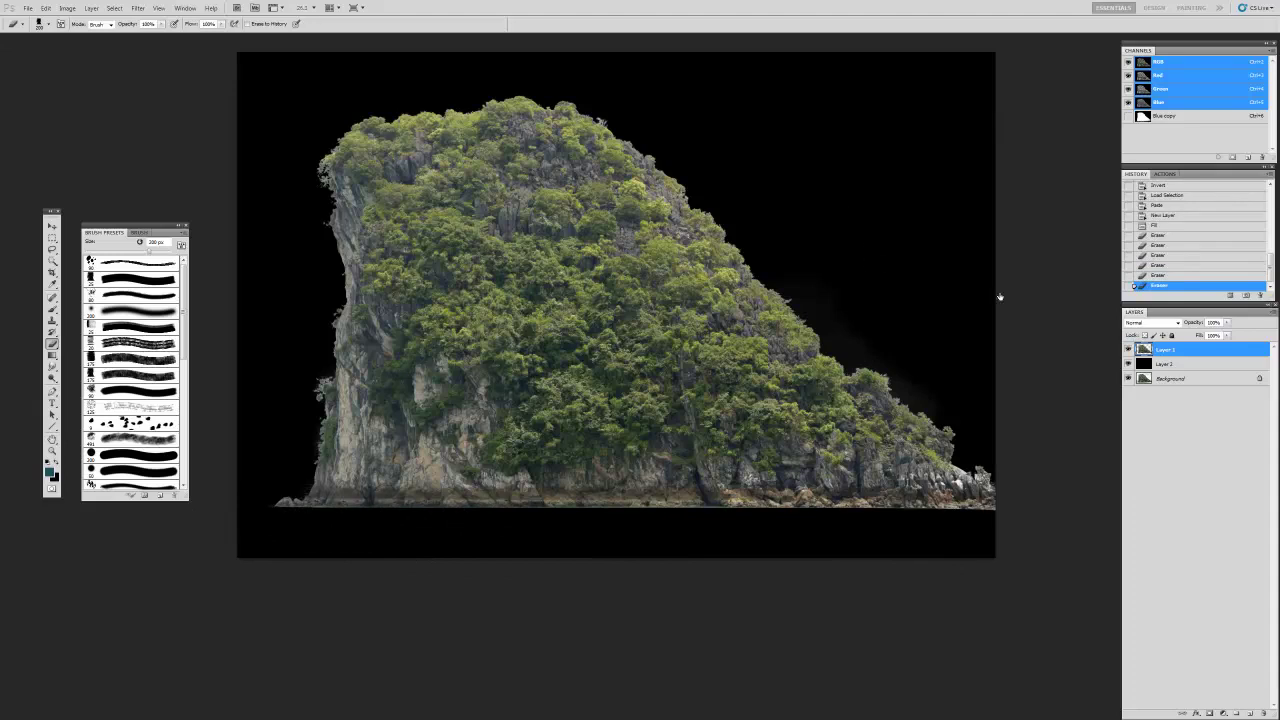
{"action": "left_click", "coordinate": [1142, 366]}
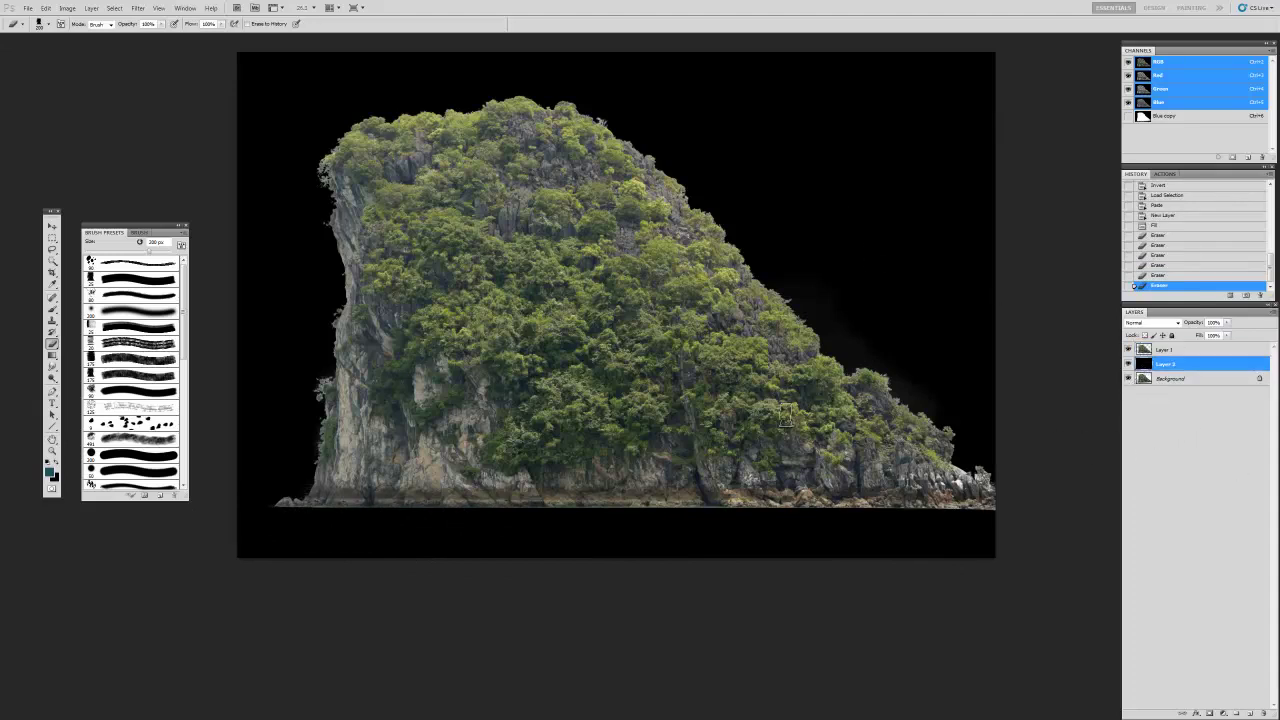
{"action": "left_click", "coordinate": [51, 471]}
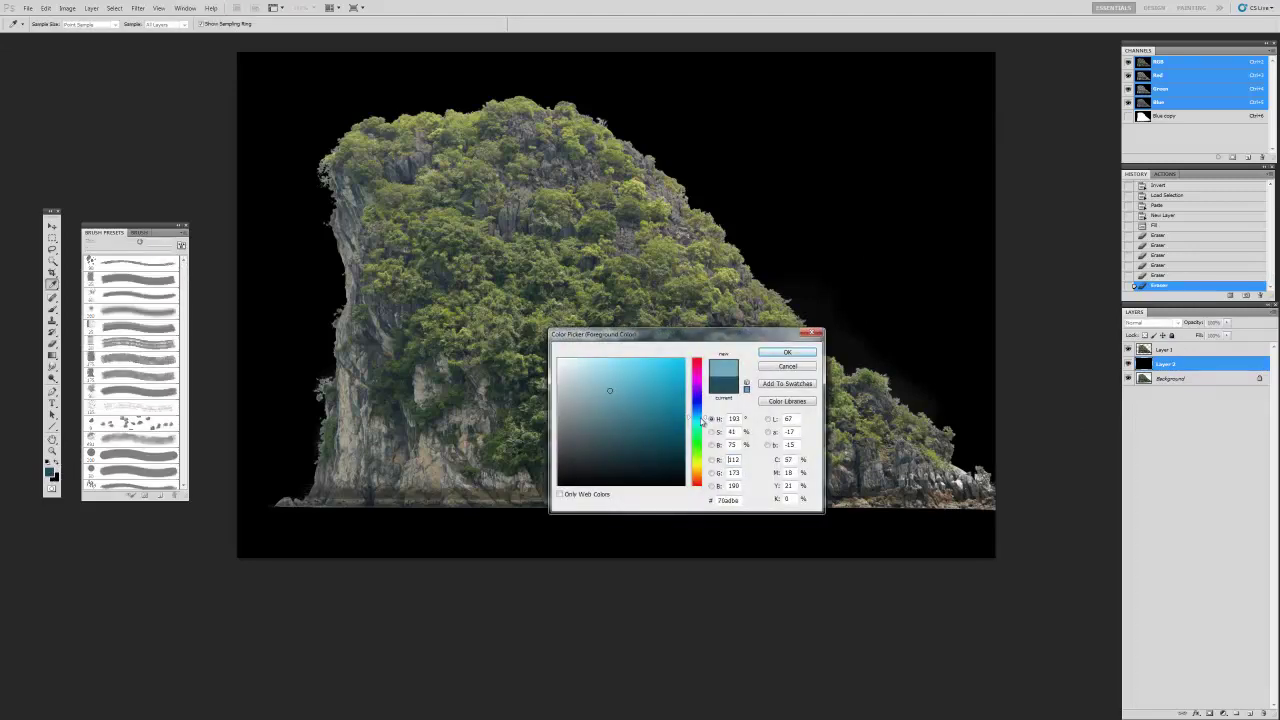
Step: Fill the backdrop layer with a pale blue-grey foreground colour of hue about 217
{"action": "left_click_drag", "start_coordinate": [701, 421], "coordinate": [707, 412]}
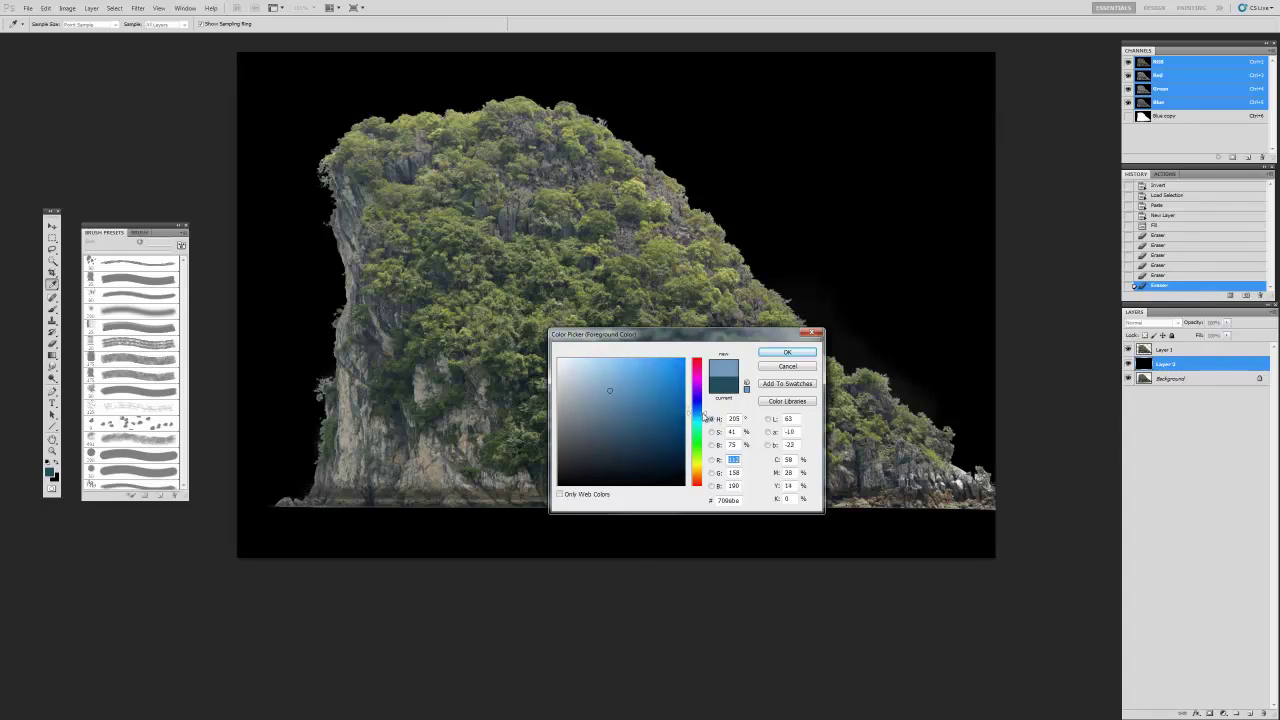
{"action": "left_click", "coordinate": [806, 352]}
{"action": "key", "text": "b"}
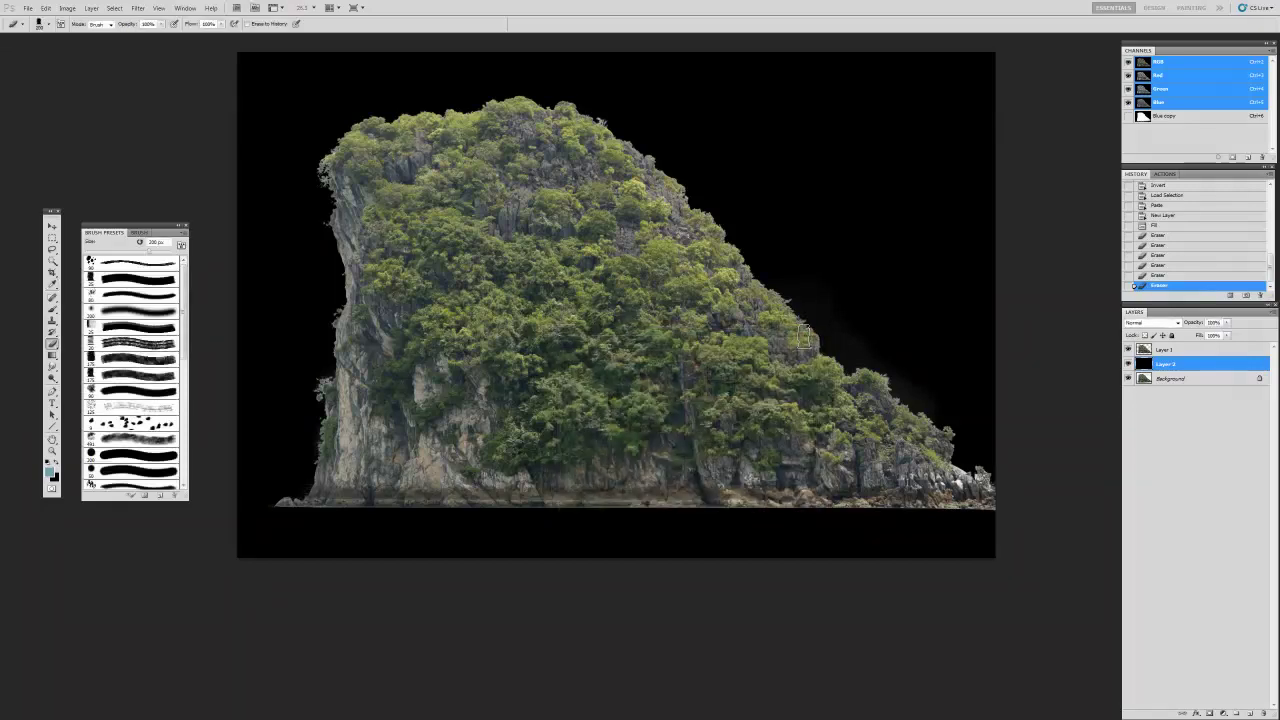
{"action": "key", "text": "alt+BackSpace"}
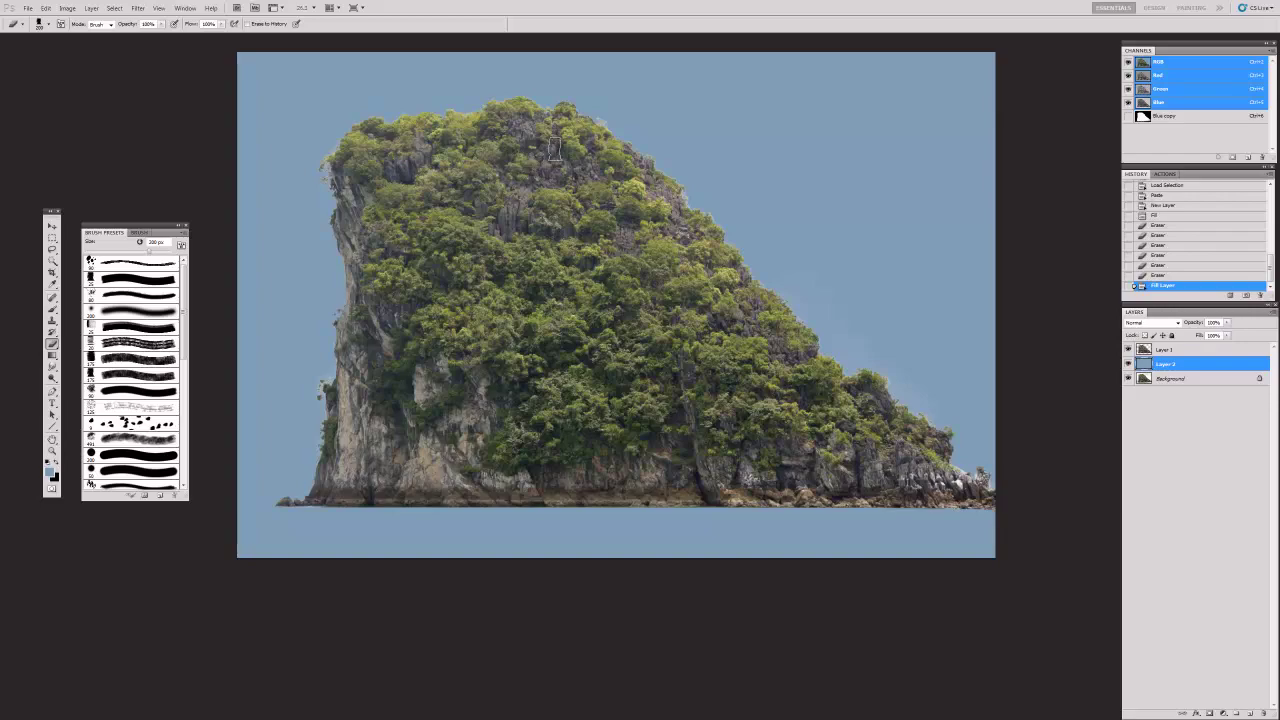
{"action": "key", "text": "z"}
{"action": "left_click_drag", "start_coordinate": [514, 105], "coordinate": [641, 181]}
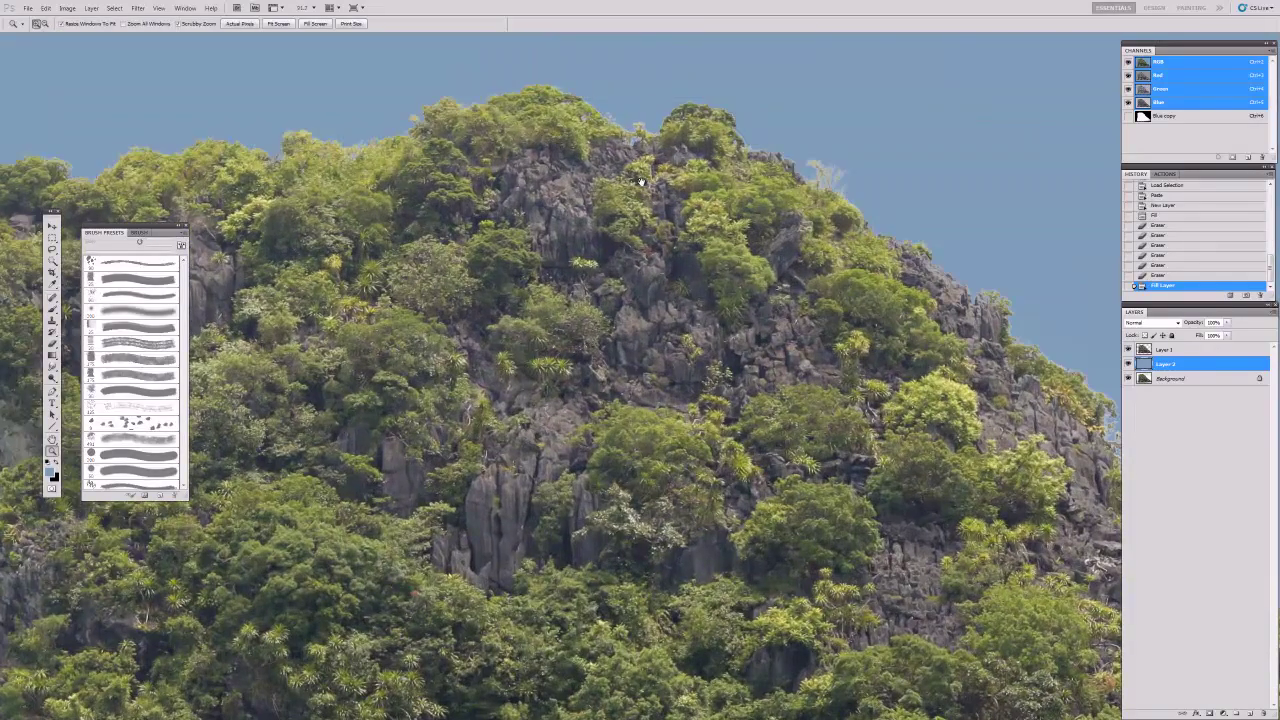
{"action": "key", "text": "ctrl+minus"}
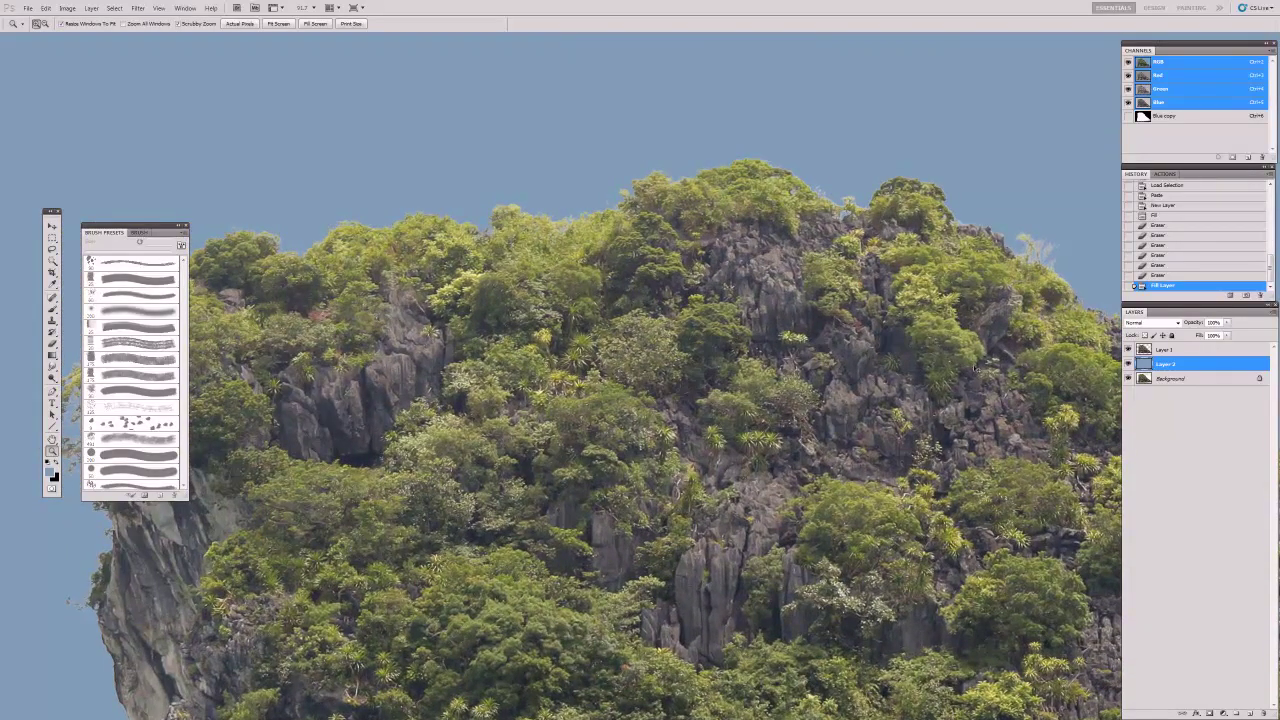
{"action": "key", "text": "ctrl+l"}
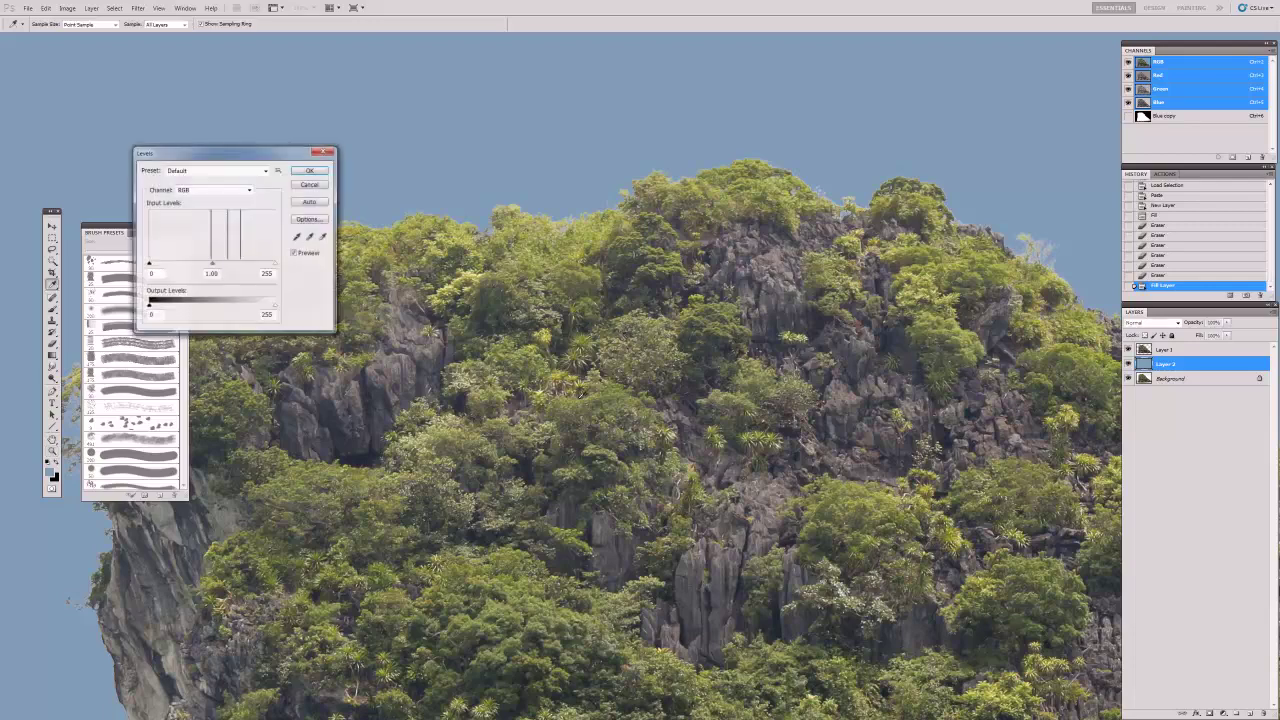
Step: Darken the backdrop to deep navy with the Levels output white slider at about 113
{"action": "left_click_drag", "start_coordinate": [242, 311], "coordinate": [206, 310]}
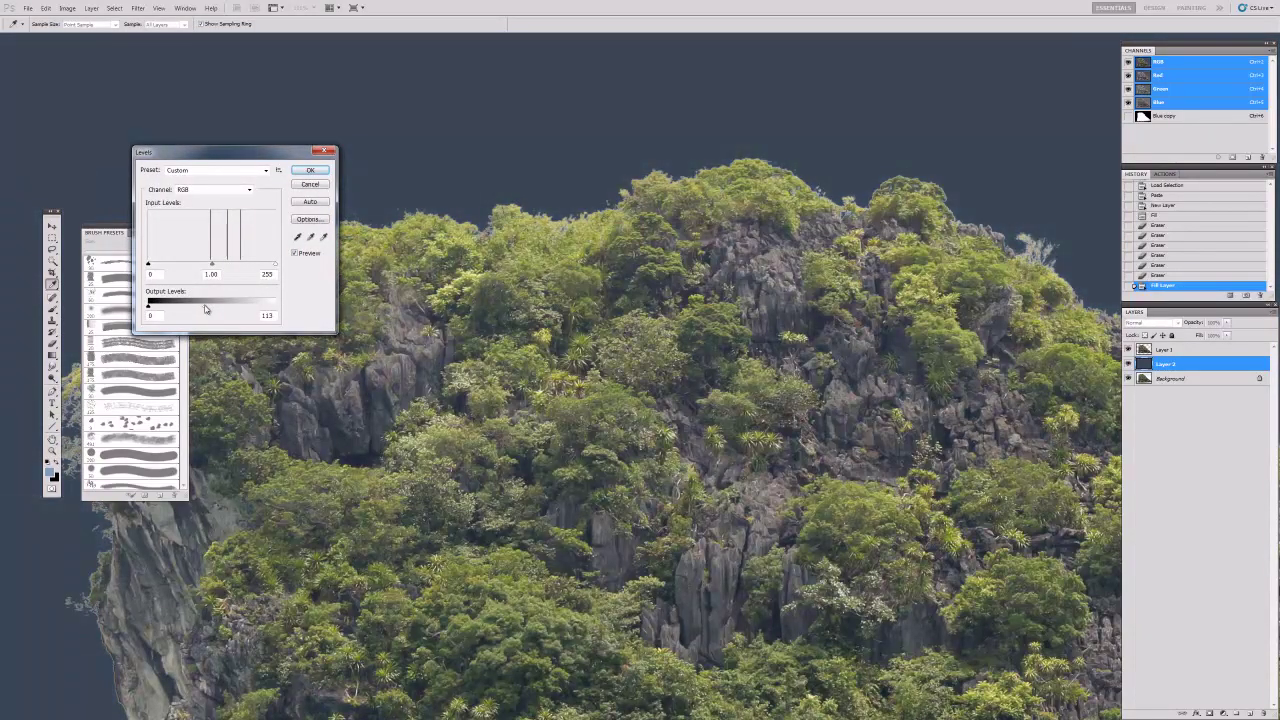
{"action": "key", "text": "Return"}
{"action": "key", "text": "z"}
{"action": "left_click_drag", "start_coordinate": [1060, 251], "coordinate": [890, 343]}
{"action": "left_click", "coordinate": [890, 343]}
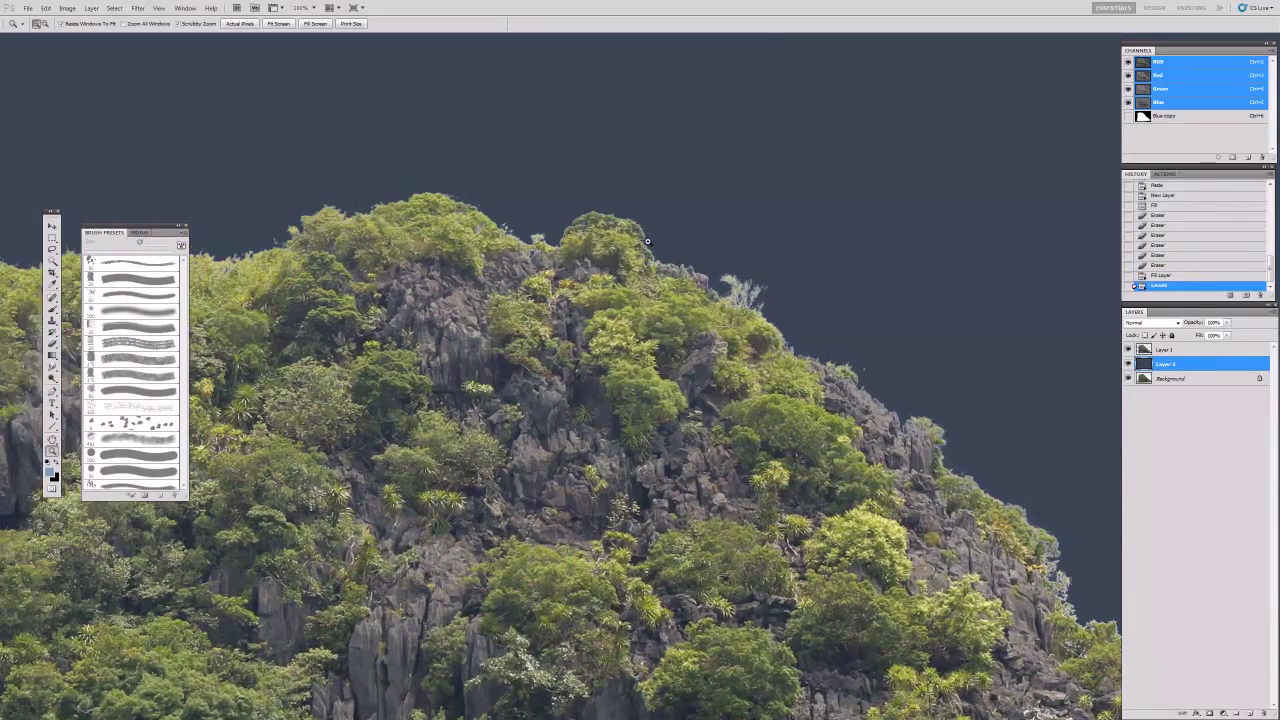
{"action": "left_click", "coordinate": [663, 238]}
Step: Zoom and pan along the rock's cliff edges to inspect them against the navy backdrop
{"action": "key", "text": "v"}
{"action": "key", "text": "z"}
{"action": "left_click", "coordinate": [750, 286], "text": "alt"}
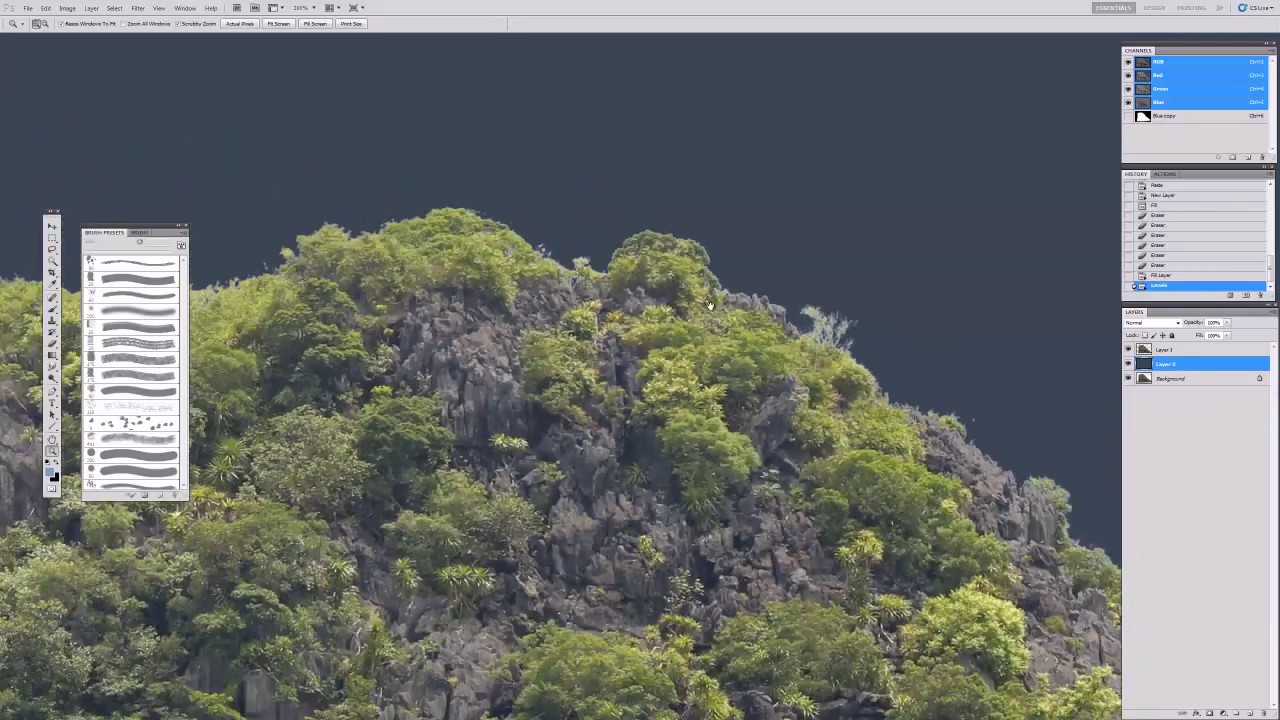
{"action": "left_click", "coordinate": [624, 372]}
{"action": "scroll", "coordinate": [624, 372], "scroll_direction": "down", "scroll_amount": 3}
{"action": "scroll", "coordinate": [624, 372], "scroll_direction": "right", "scroll_amount": 3}
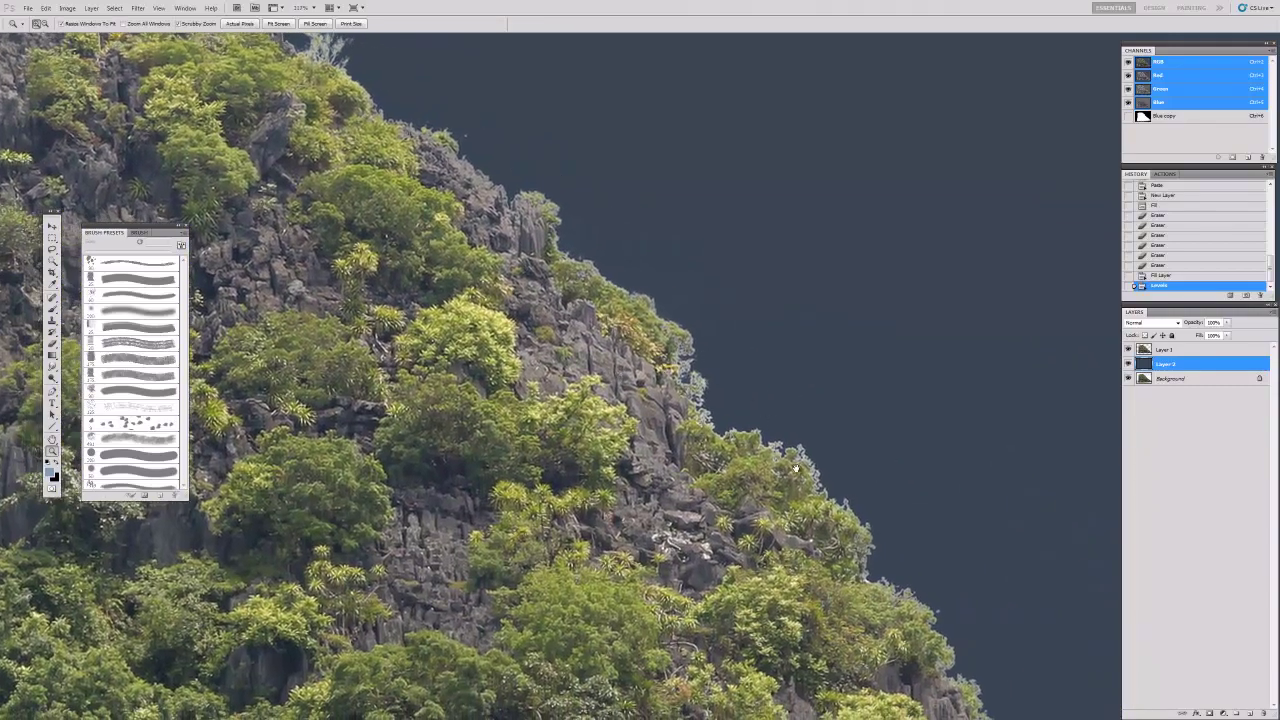
{"action": "scroll", "coordinate": [718, 428], "scroll_direction": "down", "scroll_amount": 3}
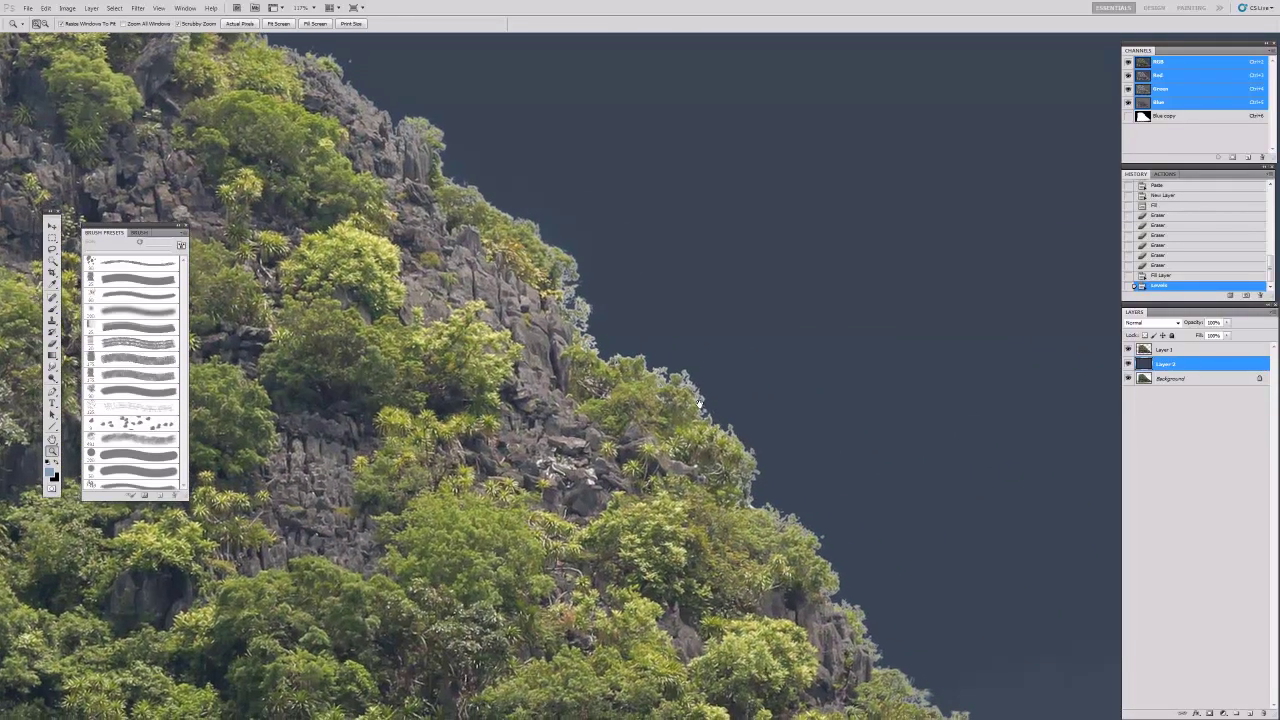
{"action": "scroll", "coordinate": [766, 449], "scroll_direction": "right", "scroll_amount": 3}
{"action": "left_click_drag", "start_coordinate": [750, 481], "coordinate": [680, 450]}
{"action": "left_click_drag", "start_coordinate": [557, 402], "coordinate": [447, 271]}
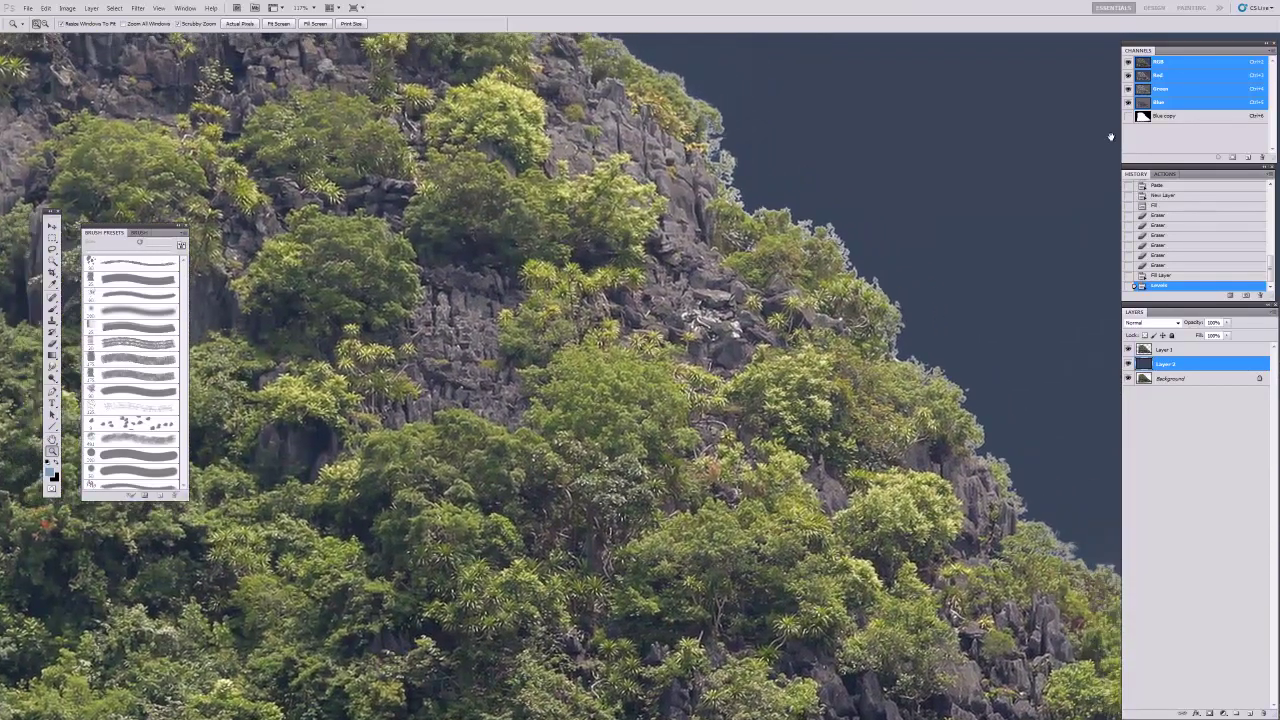
Step: Display the Blue copy mask channel and zoom in on its edge
{"action": "key", "text": "ctrl+6"}
{"action": "mouse_move", "coordinate": [620, 370]}
{"action": "left_mouse_down"}
{"action": "mouse_move", "coordinate": [683, 363]}
{"action": "mouse_move", "coordinate": [546, 289]}
{"action": "mouse_move", "coordinate": [709, 309]}
{"action": "mouse_move", "coordinate": [762, 347]}
{"action": "mouse_move", "coordinate": [720, 357]}
{"action": "left_mouse_up"}
{"action": "key", "text": "o"}
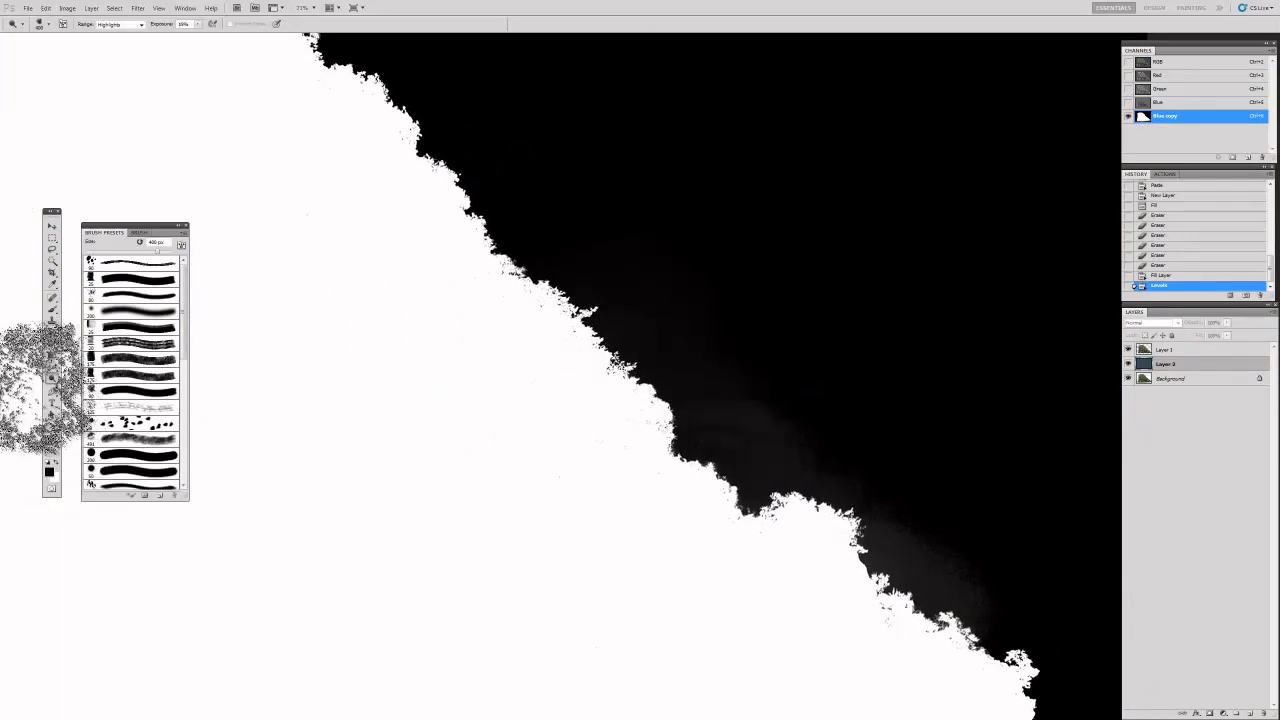
Step: Burn away the grey haze beside the rock, then load Blue copy as a selection on the colour image
{"action": "left_click", "coordinate": [75, 387]}
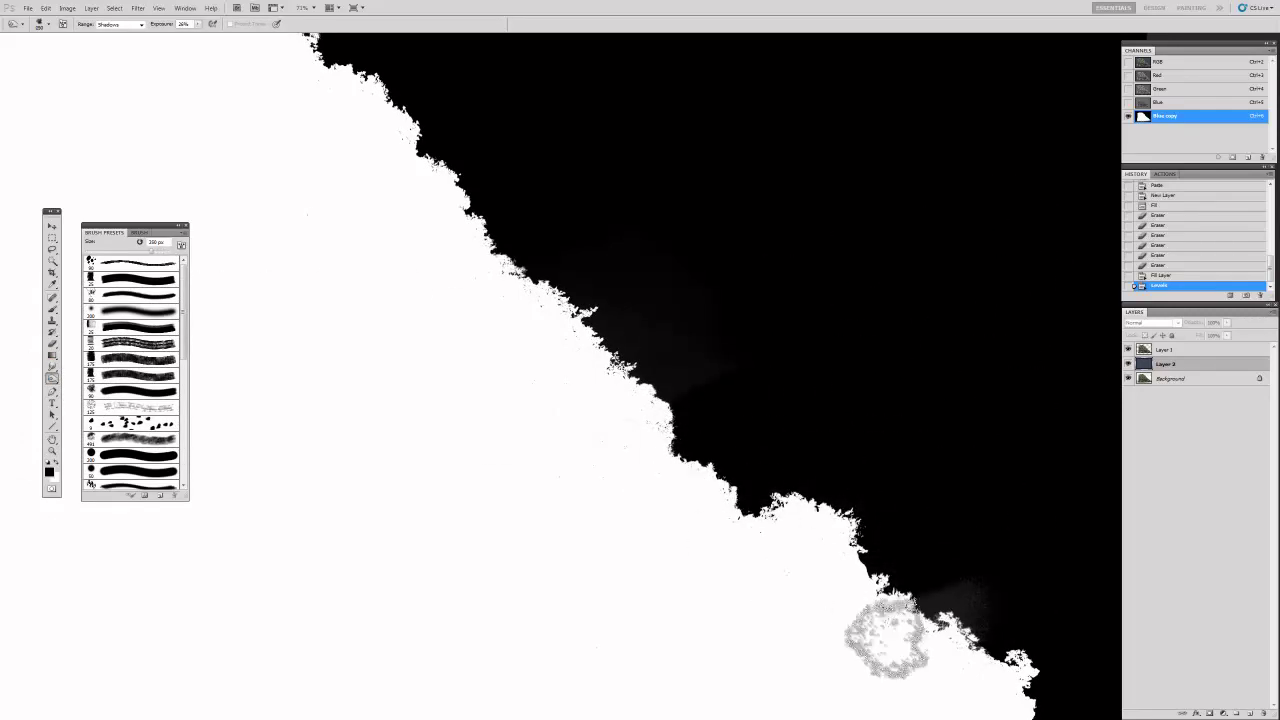
{"action": "left_click", "coordinate": [588, 243]}
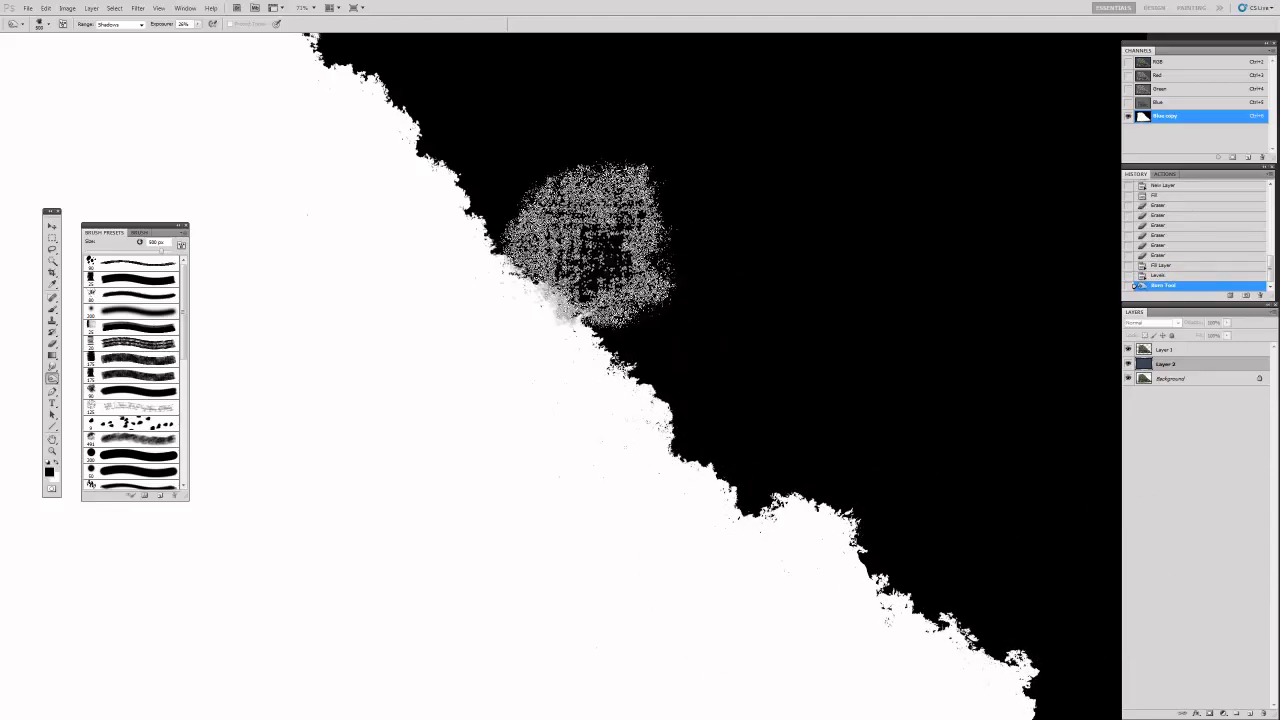
{"action": "left_click_drag", "start_coordinate": [586, 200], "coordinate": [714, 214]}
{"action": "key", "text": "z"}
{"action": "left_click", "coordinate": [713, 231], "text": "alt"}
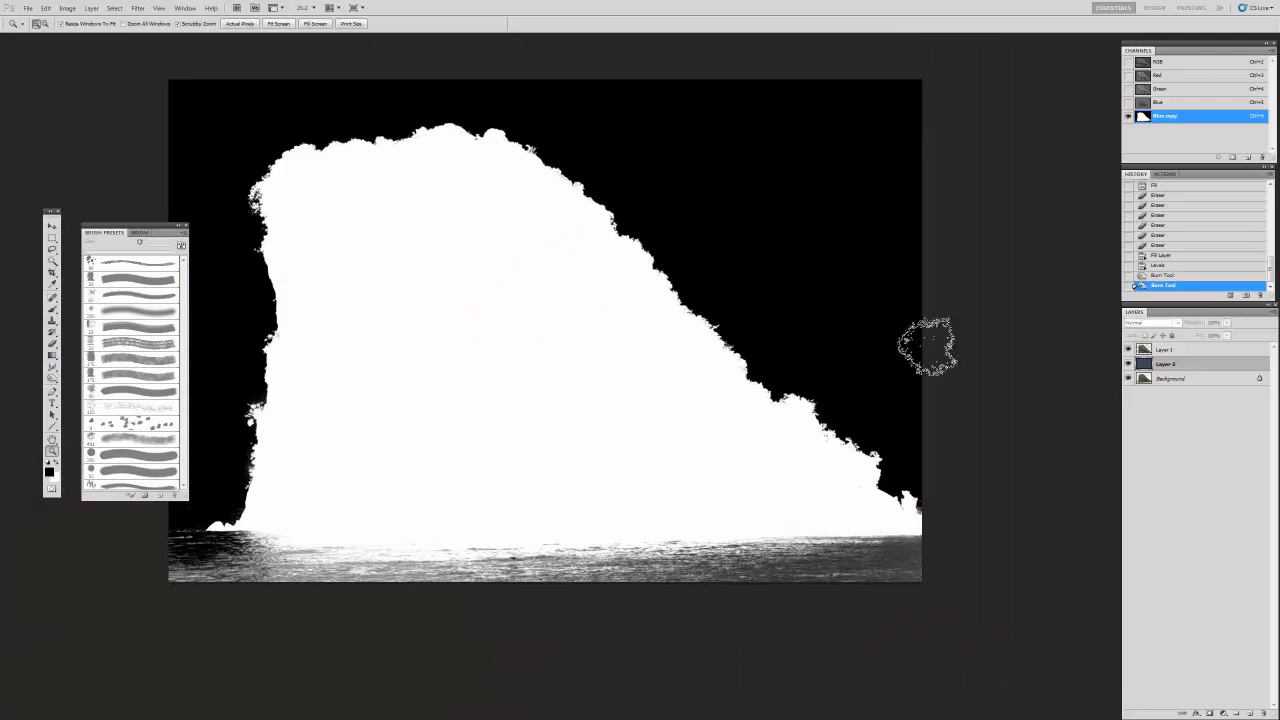
{"action": "key", "text": "o"}
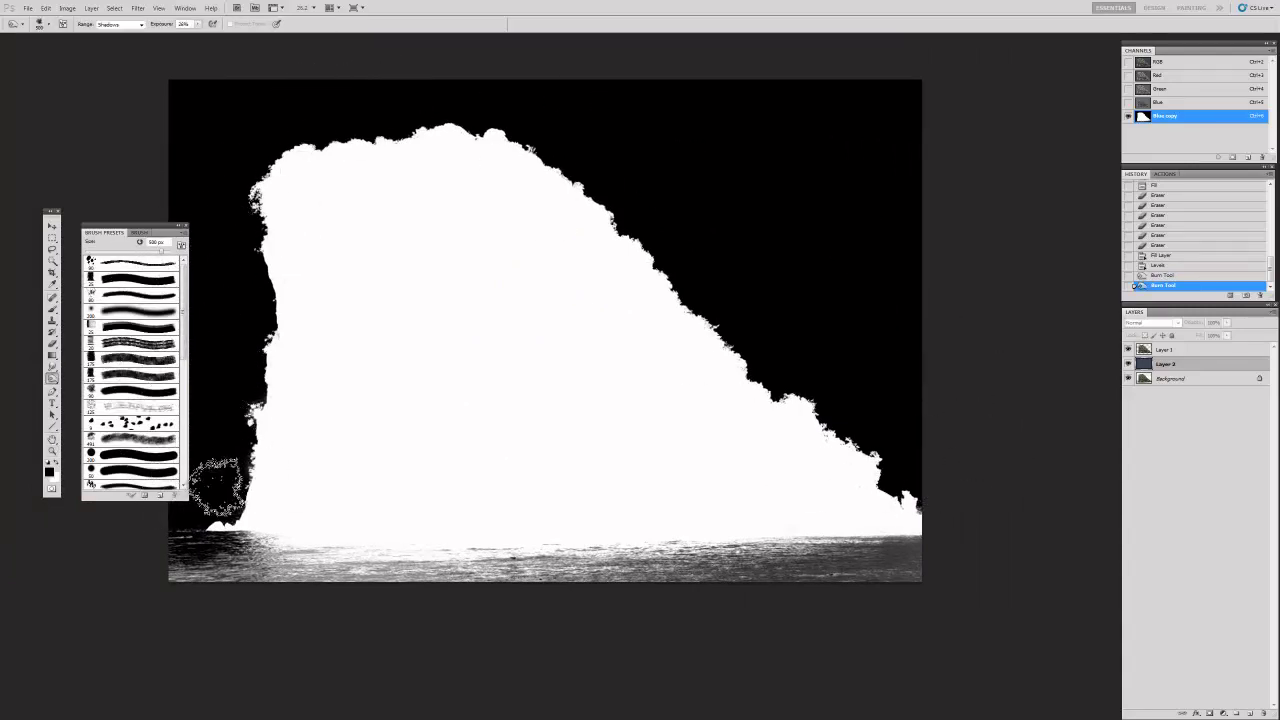
{"action": "left_click", "coordinate": [1142, 117], "text": "ctrl"}
{"action": "key", "text": "ctrl+2"}
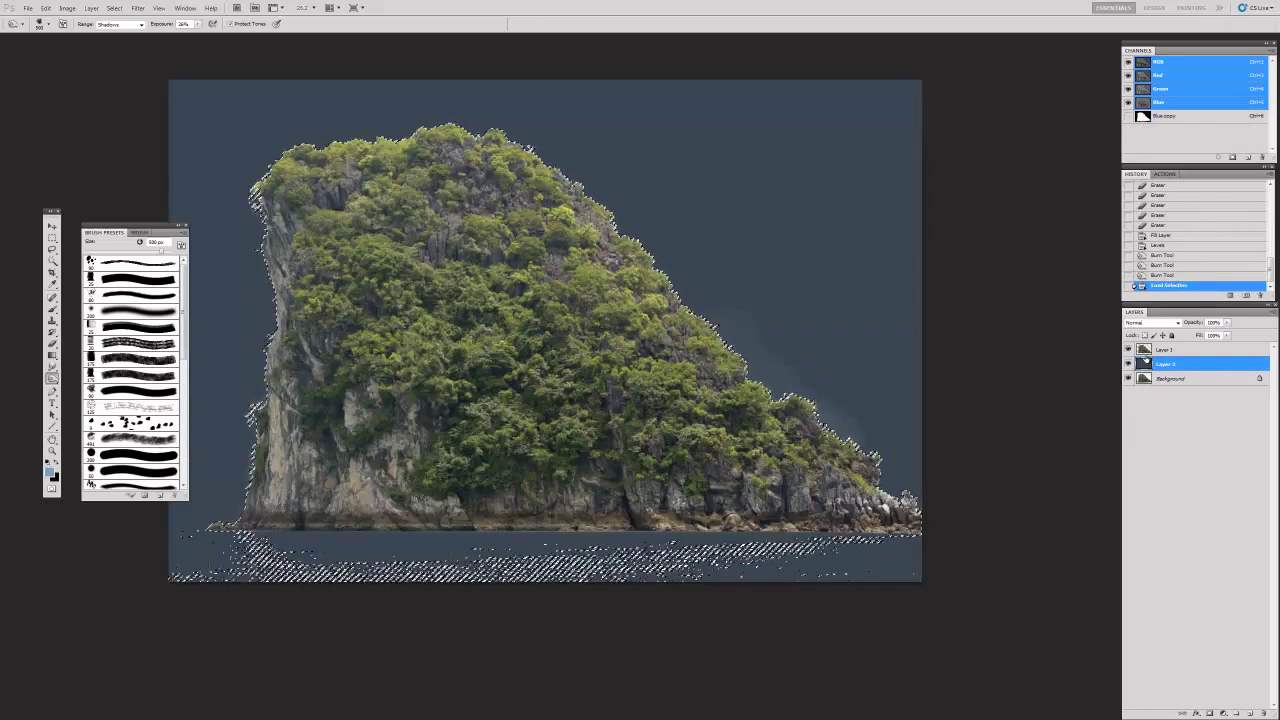
Step: Copy the selected rock onto a new Layer 3 and delete the old Layer 1
{"action": "left_click", "coordinate": [1160, 379]}
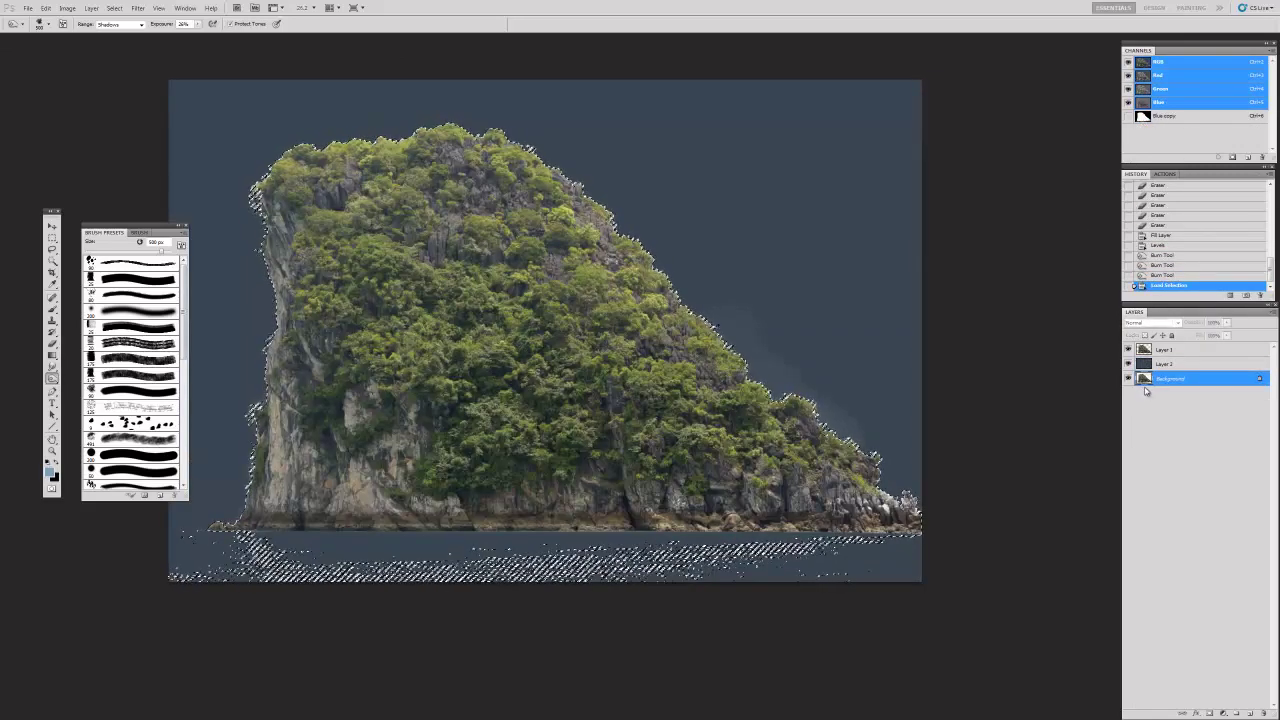
{"action": "key", "text": "ctrl+c"}
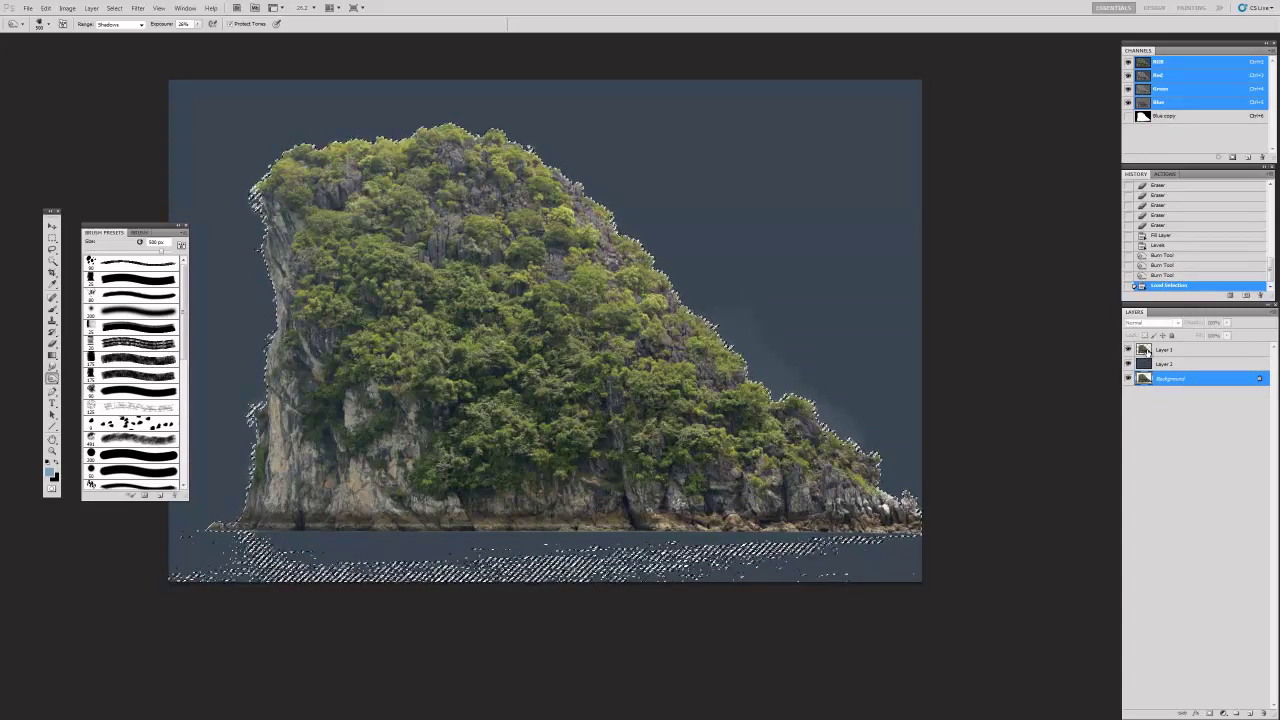
{"action": "key", "text": "ctrl+v"}
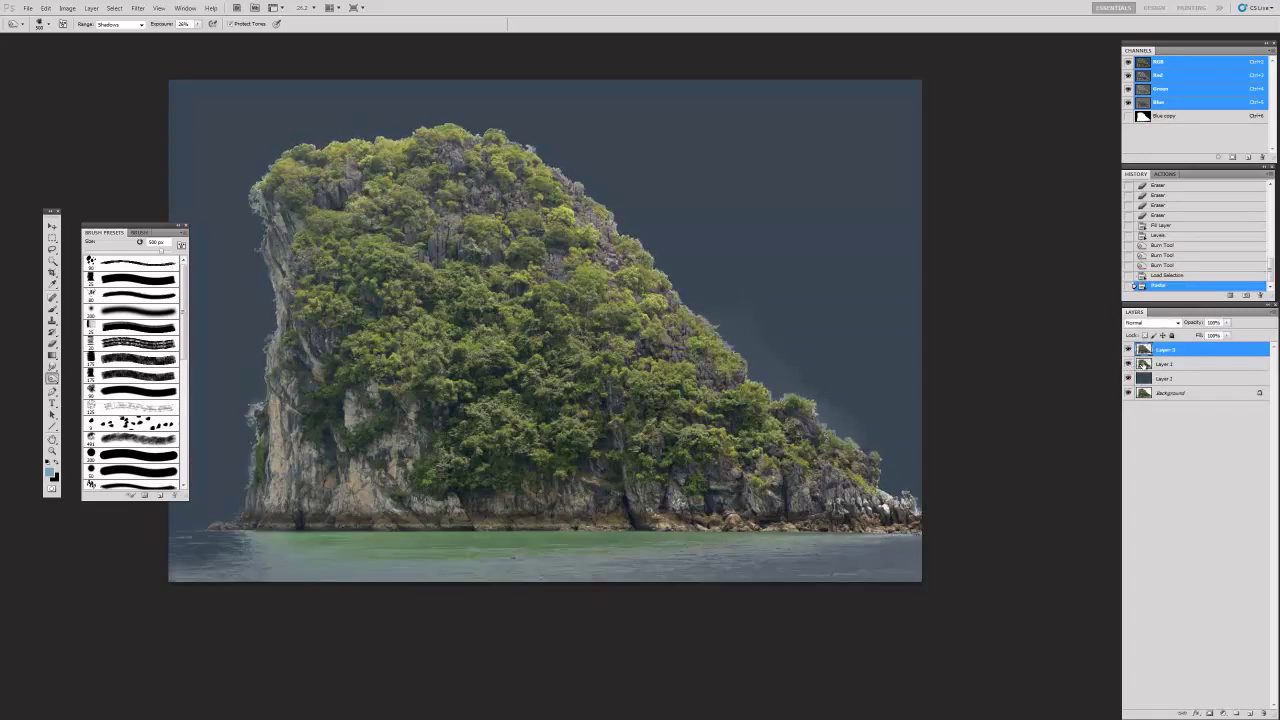
{"action": "left_click", "coordinate": [1150, 365]}
{"action": "key", "text": "Delete"}
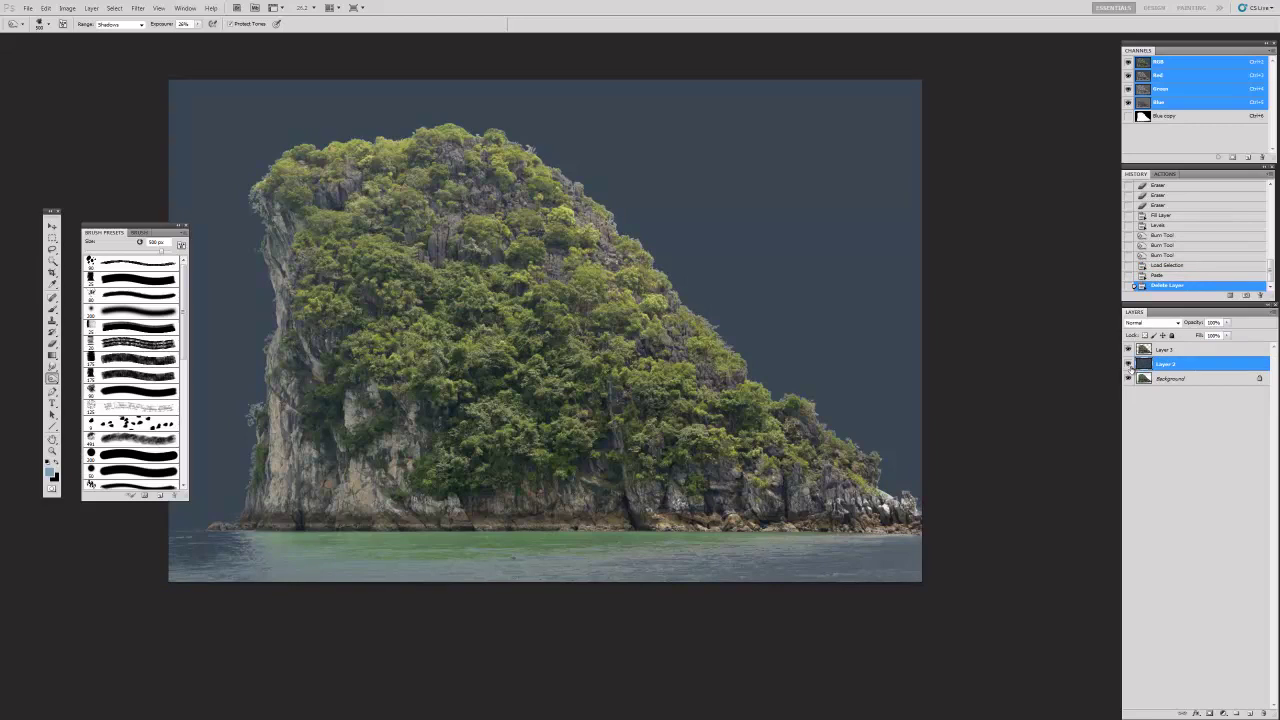
Step: Clear the water strip beneath the rock using a rectangular selection
{"action": "key", "text": "m"}
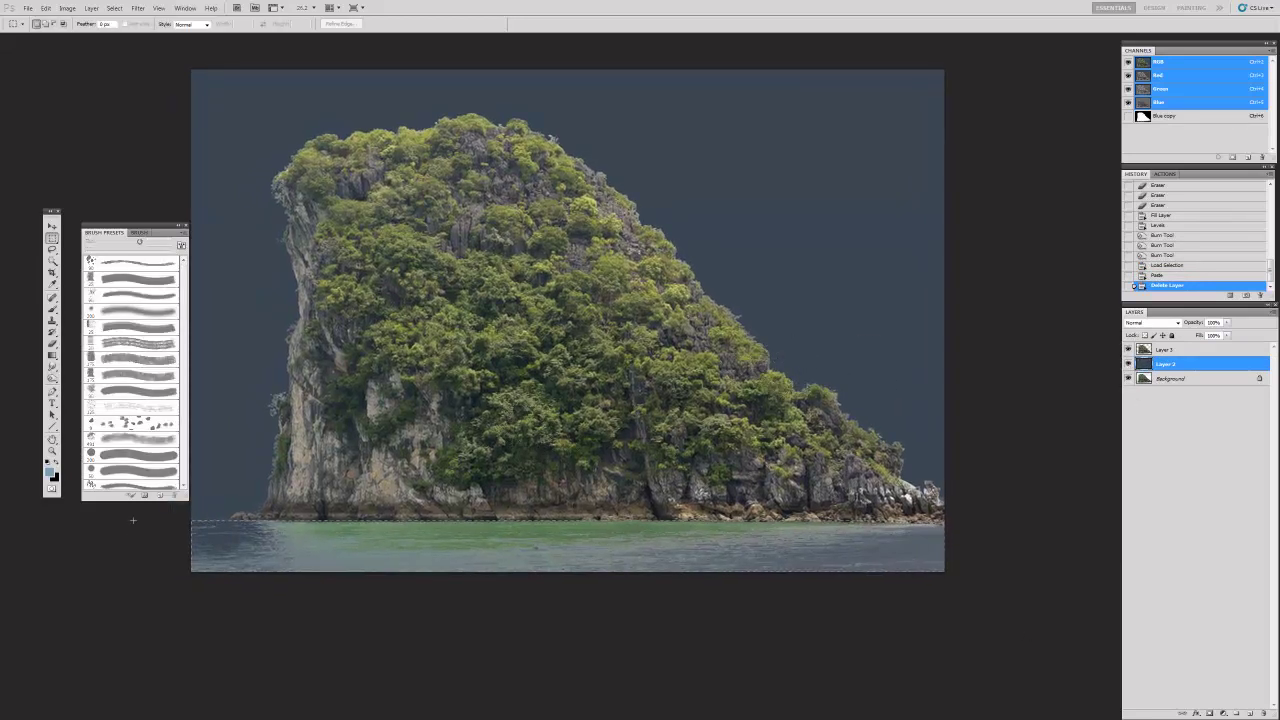
{"action": "key", "text": "Delete"}
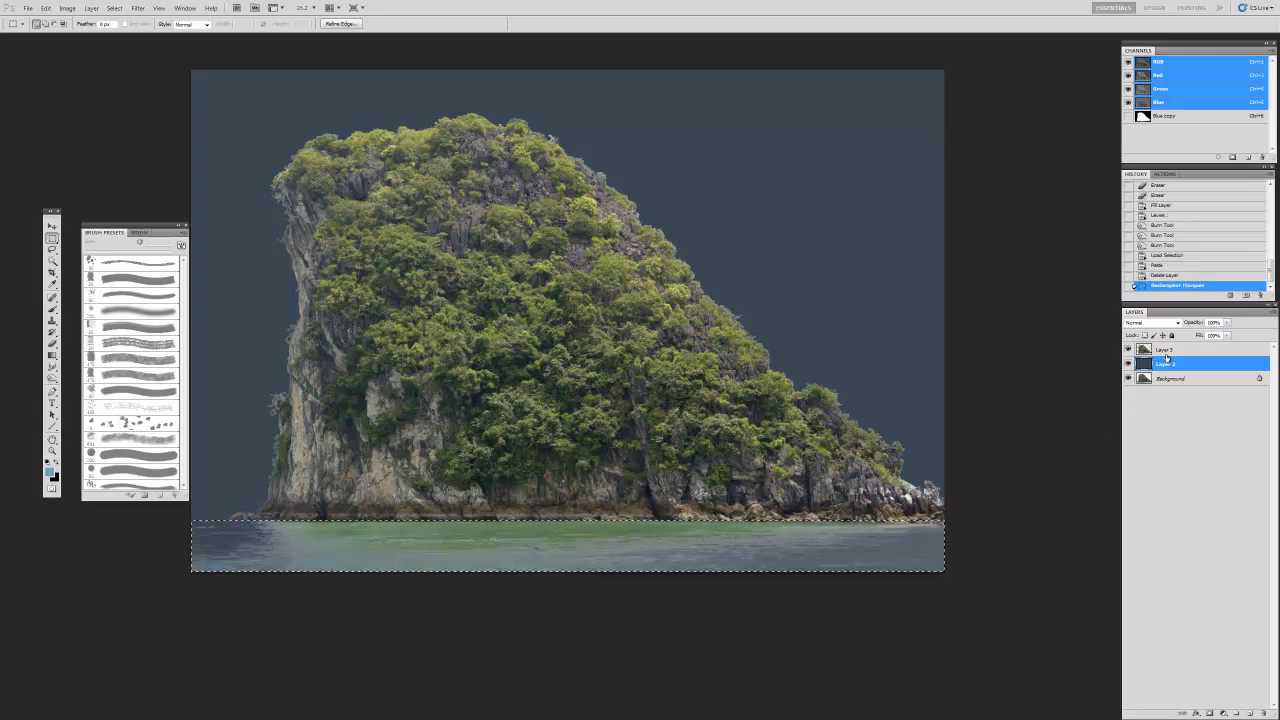
{"action": "left_click", "coordinate": [1164, 352]}
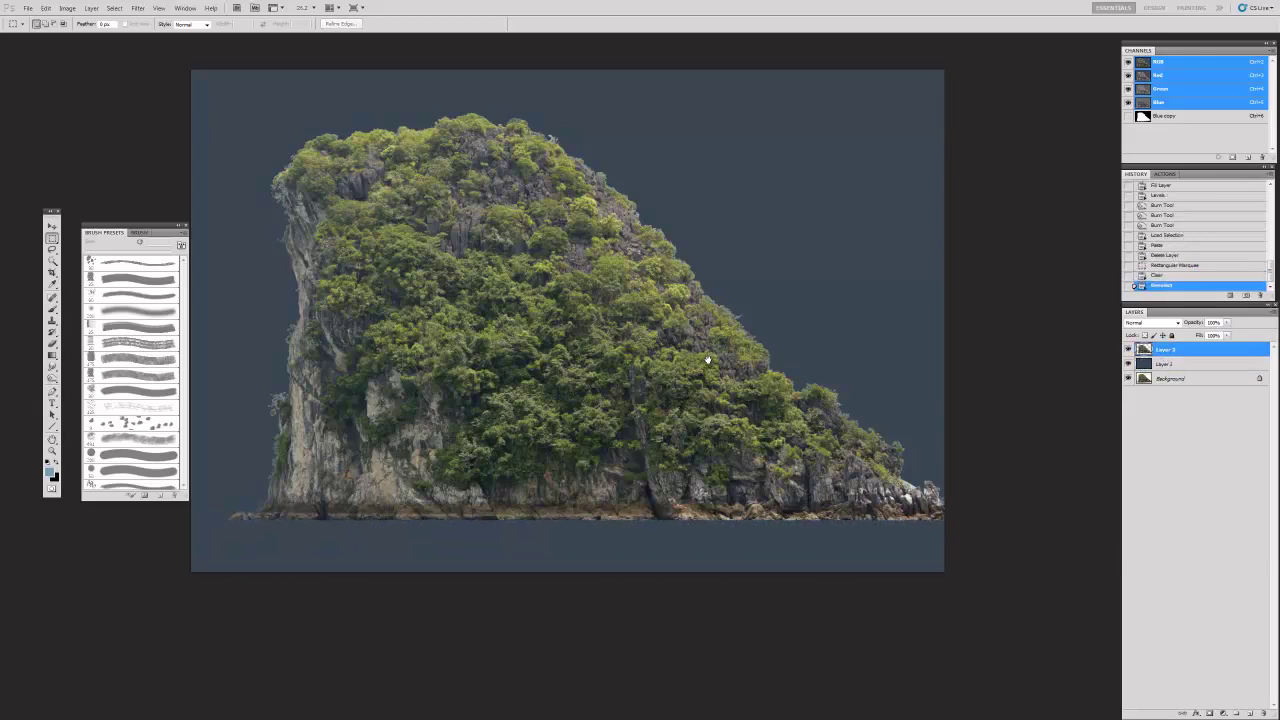
{"action": "key", "text": "z"}
{"action": "left_click", "coordinate": [863, 360]}
Step: Apply a 1-pixel Defringe to the Layer 3 rock island
{"action": "left_click_drag", "start_coordinate": [717, 368], "coordinate": [797, 409]}
{"action": "left_click_drag", "start_coordinate": [754, 347], "coordinate": [400, 227]}
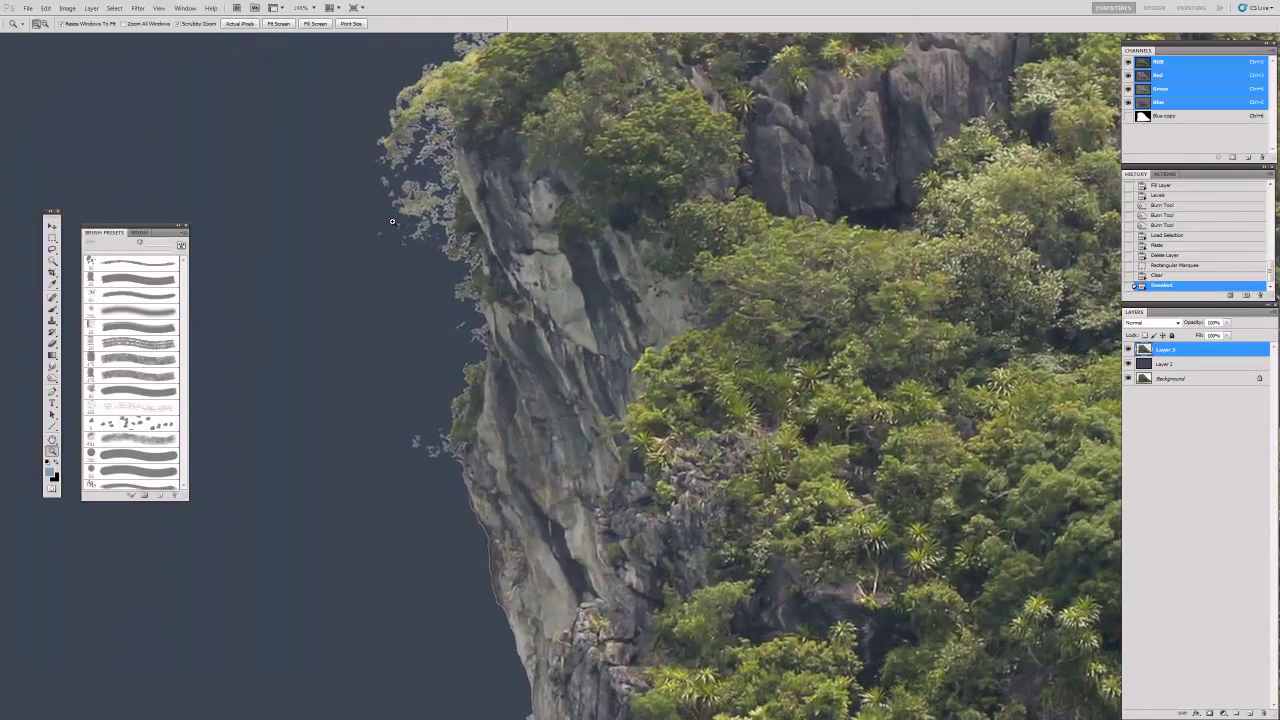
{"action": "left_click_drag", "start_coordinate": [488, 212], "coordinate": [519, 255]}
{"action": "left_click", "coordinate": [91, 8]}
{"action": "mouse_move", "coordinate": [143, 341]}
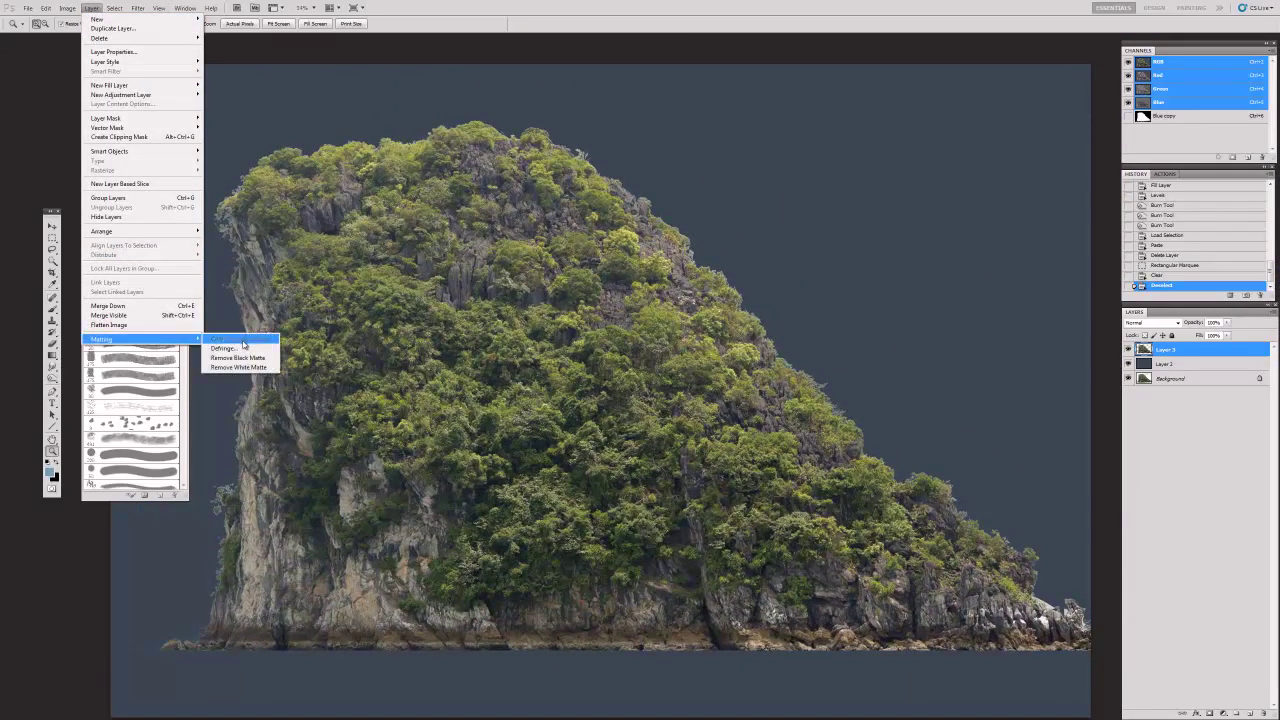
{"action": "left_click", "coordinate": [229, 349]}
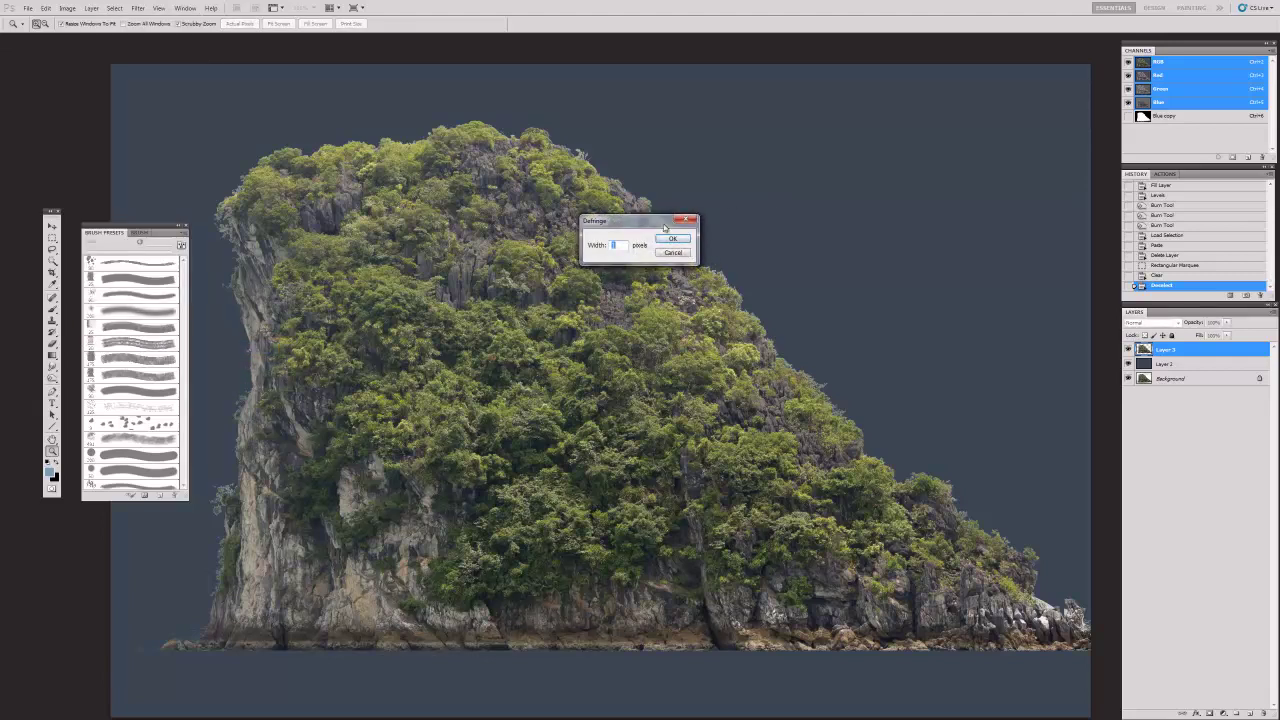
{"action": "left_click_drag", "start_coordinate": [676, 218], "coordinate": [806, 183]}
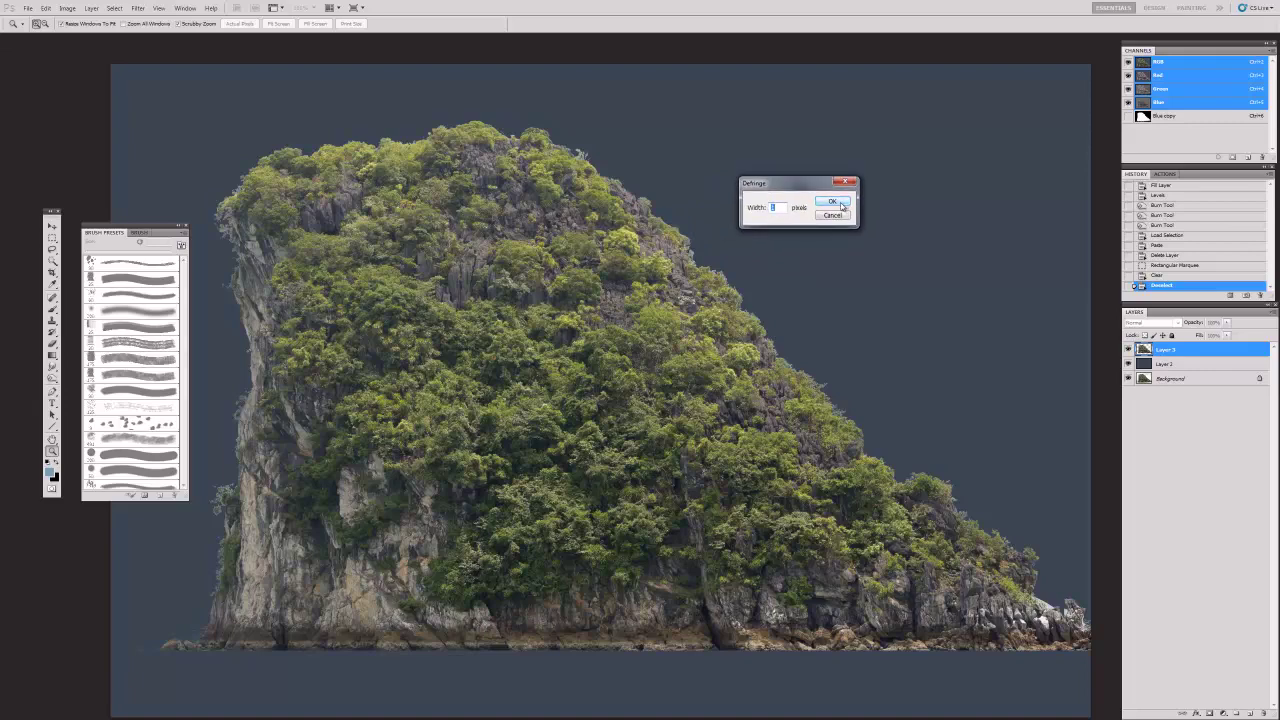
{"action": "left_click", "coordinate": [832, 203]}
Step: Undo and redo the defringe to compare the cliff and foliage edges
{"action": "left_click_drag", "start_coordinate": [628, 188], "coordinate": [694, 231]}
{"action": "key", "text": "ctrl+z"}
{"action": "key", "text": "ctrl+z"}
{"action": "key", "text": "ctrl+z"}
{"action": "key", "text": "ctrl+z"}
{"action": "key", "text": "ctrl+z"}
{"action": "key", "text": "ctrl+z"}
{"action": "left_click_drag", "start_coordinate": [876, 516], "coordinate": [615, 353]}
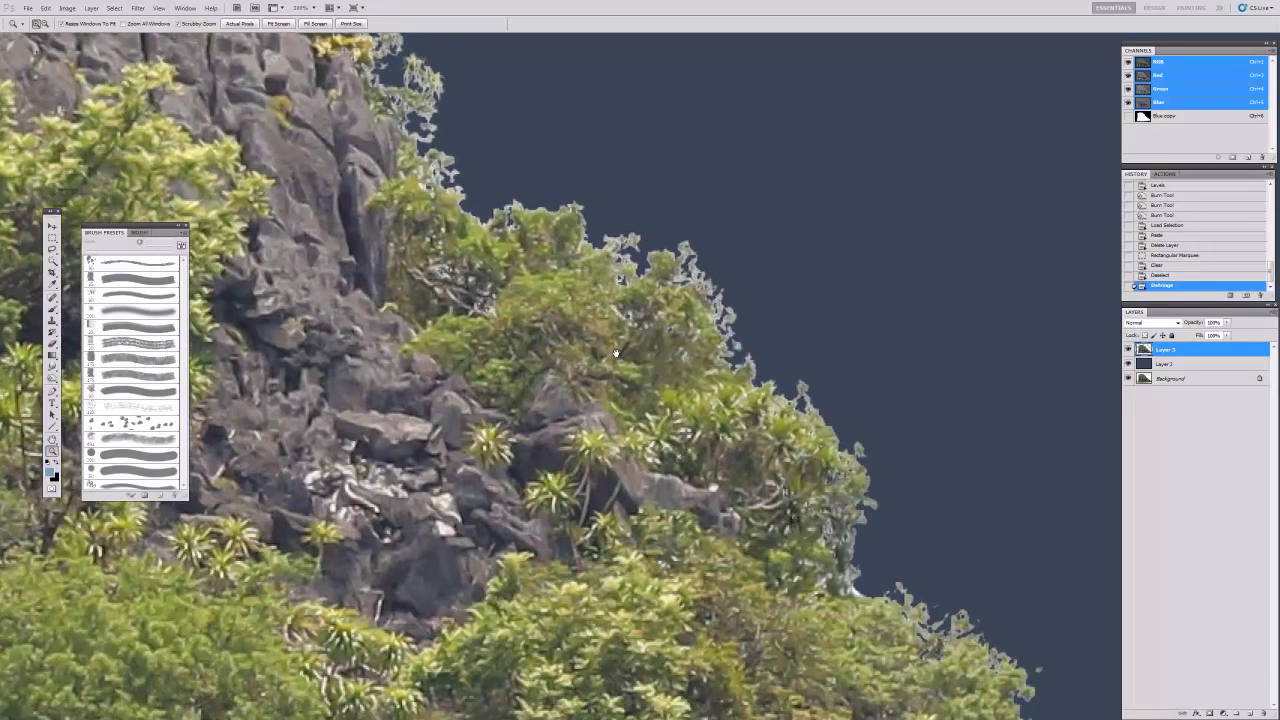
{"action": "scroll", "coordinate": [768, 388], "scroll_direction": "down", "scroll_amount": 4}
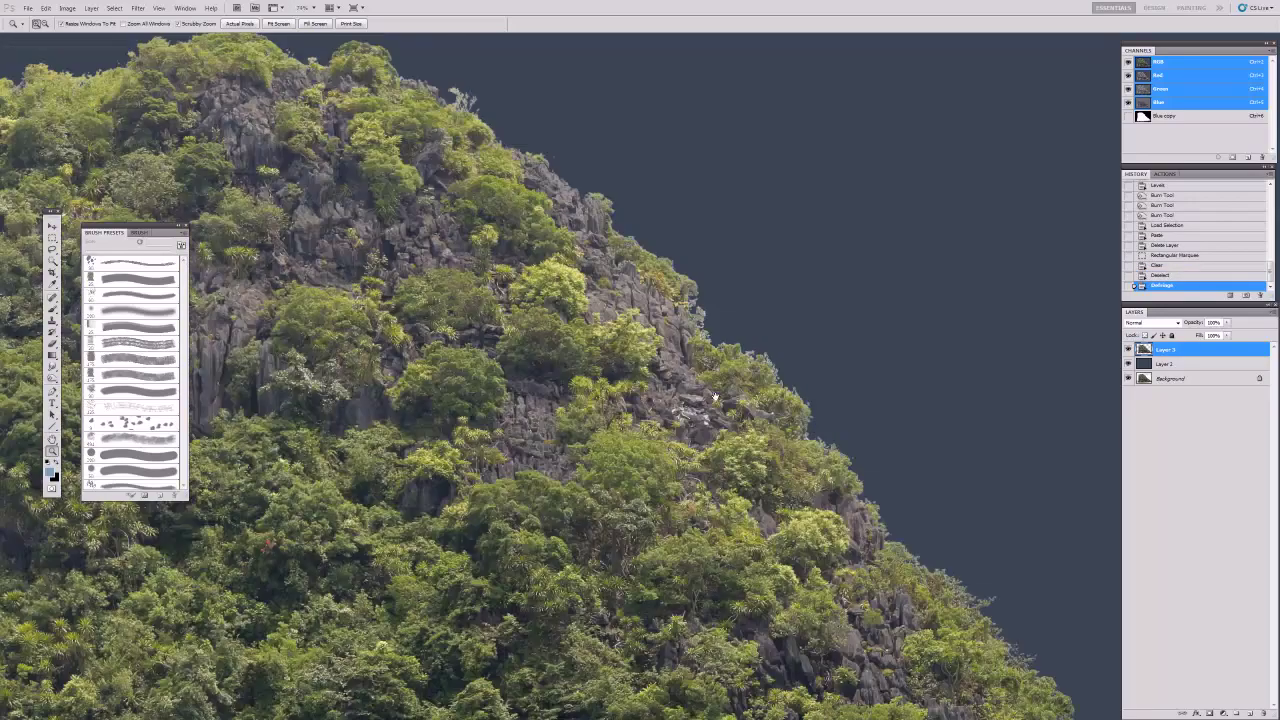
{"action": "scroll", "coordinate": [753, 378], "scroll_direction": "up", "scroll_amount": 5}
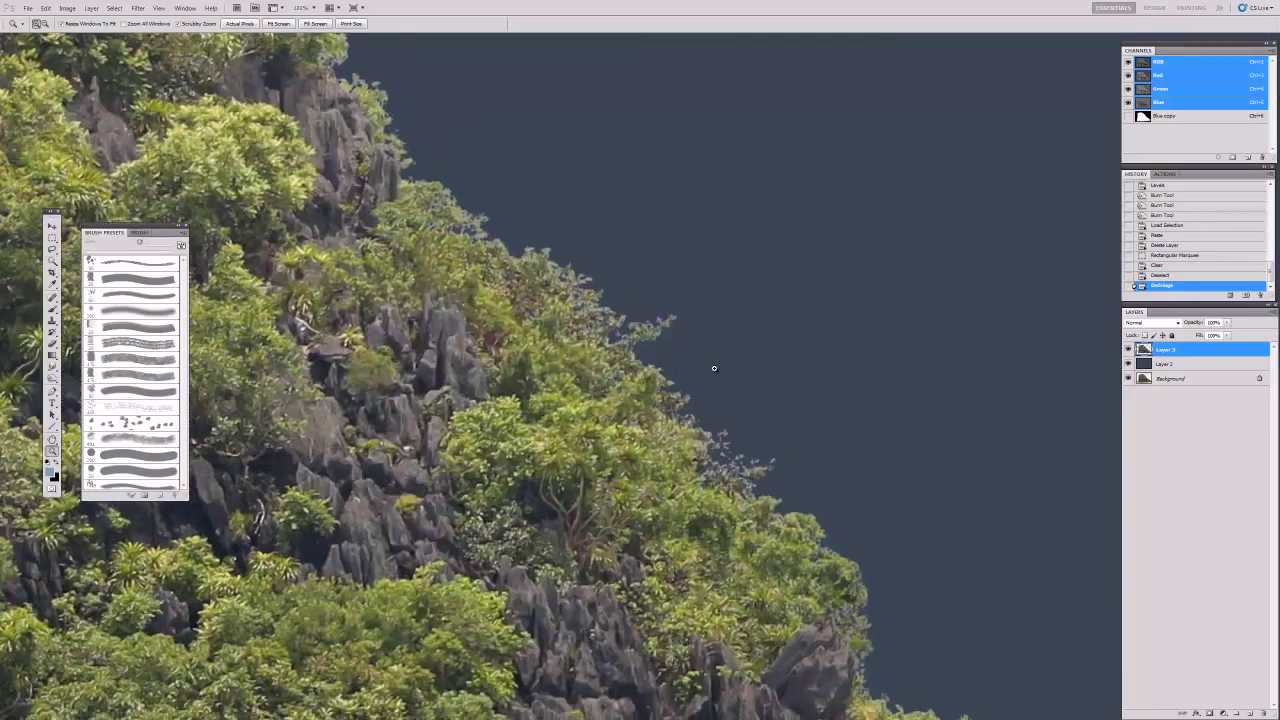
{"action": "left_click_drag", "start_coordinate": [702, 330], "coordinate": [449, 327]}
{"action": "left_click_drag", "start_coordinate": [423, 223], "coordinate": [430, 326]}
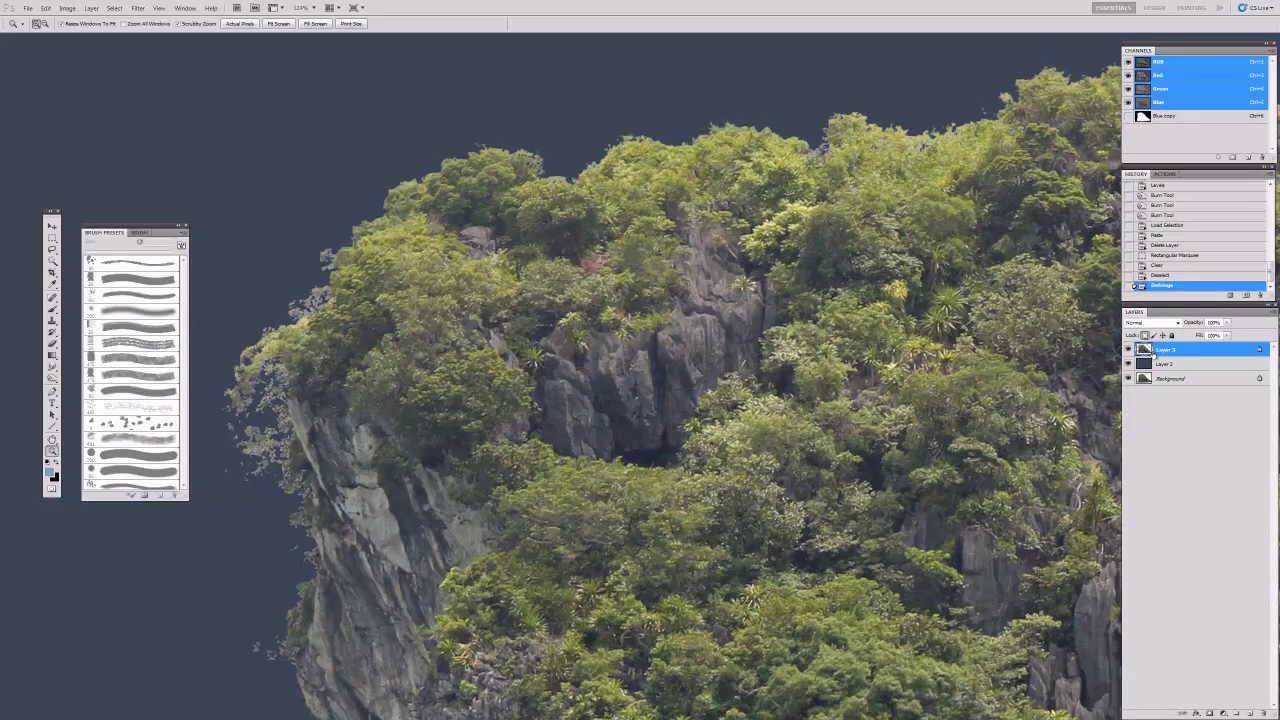
{"action": "left_click_drag", "start_coordinate": [468, 256], "coordinate": [493, 294]}
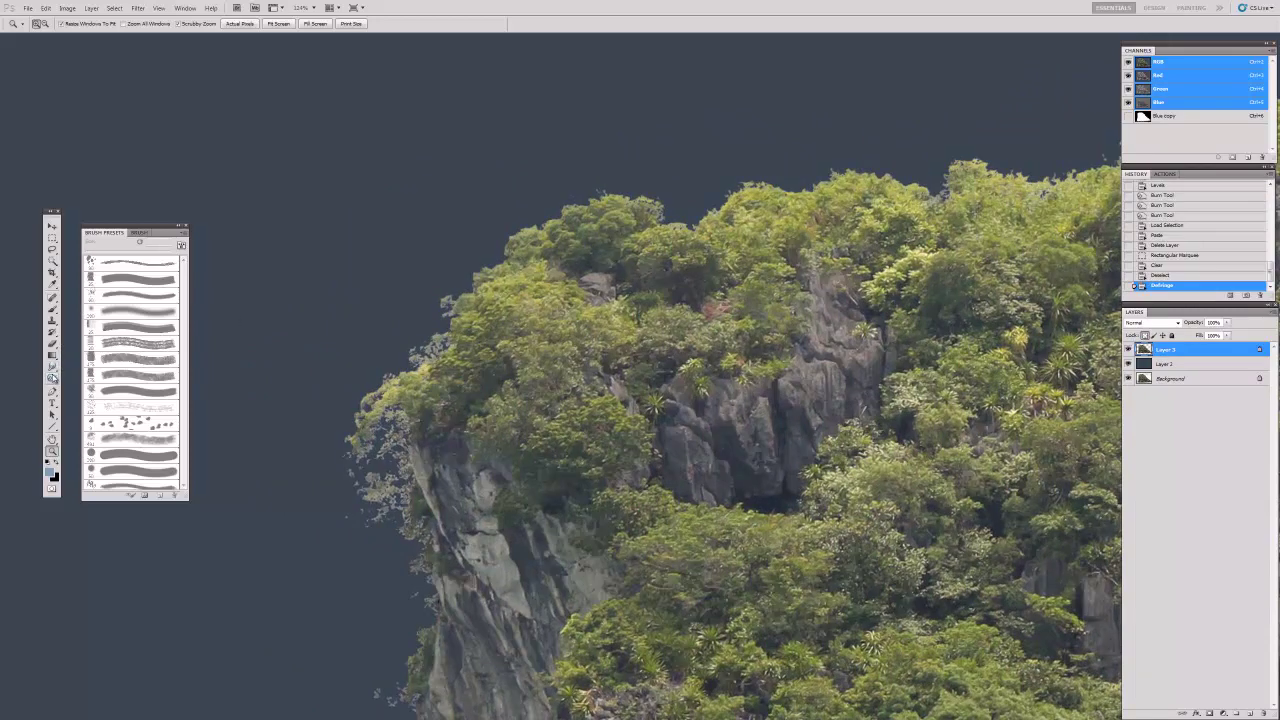
Step: Clone foliage and rock over the ragged left tree and cliff edges, then smudge them smooth
{"action": "left_click", "coordinate": [52, 320]}
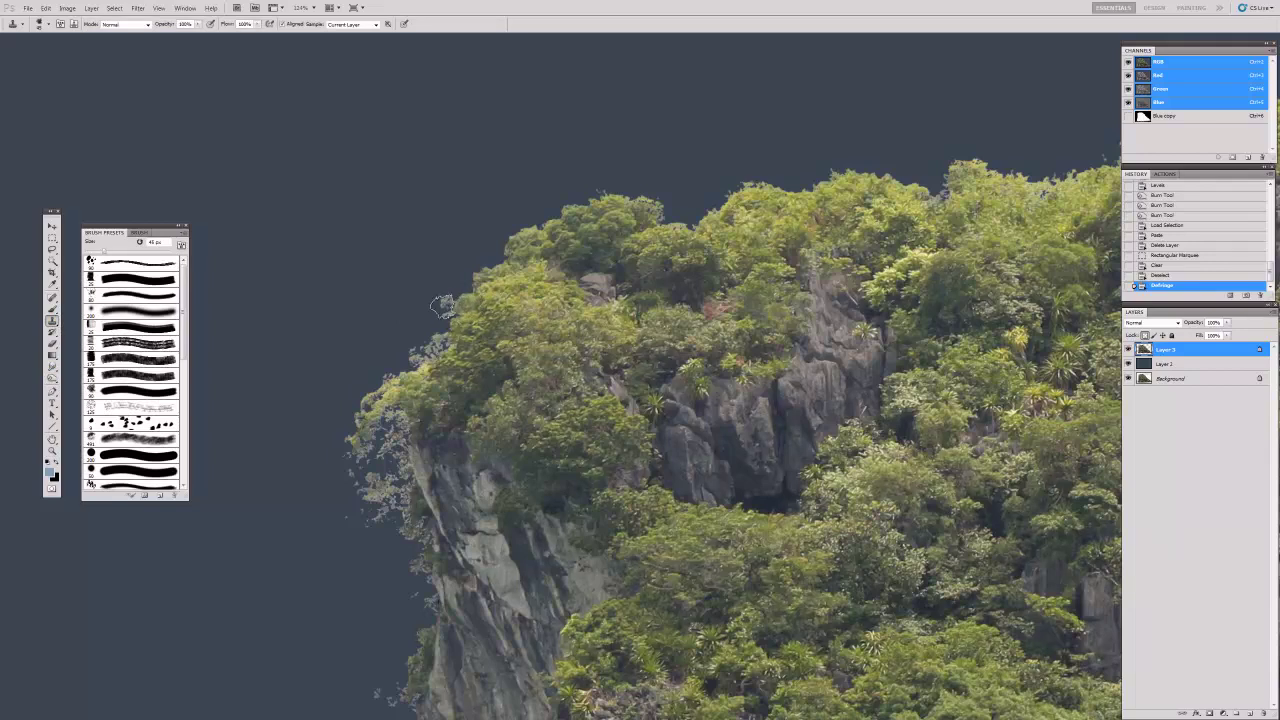
{"action": "mouse_move", "coordinate": [445, 305]}
{"action": "left_mouse_down"}
{"action": "mouse_move", "coordinate": [437, 343]}
{"action": "mouse_move", "coordinate": [343, 398]}
{"action": "mouse_move", "coordinate": [413, 387]}
{"action": "mouse_move", "coordinate": [372, 384]}
{"action": "mouse_move", "coordinate": [380, 377]}
{"action": "mouse_move", "coordinate": [346, 449]}
{"action": "left_mouse_up"}
{"action": "mouse_move", "coordinate": [380, 404]}
{"action": "left_mouse_down"}
{"action": "mouse_move", "coordinate": [346, 458]}
{"action": "mouse_move", "coordinate": [384, 466]}
{"action": "mouse_move", "coordinate": [365, 483]}
{"action": "mouse_move", "coordinate": [400, 490]}
{"action": "mouse_move", "coordinate": [402, 509]}
{"action": "left_mouse_up"}
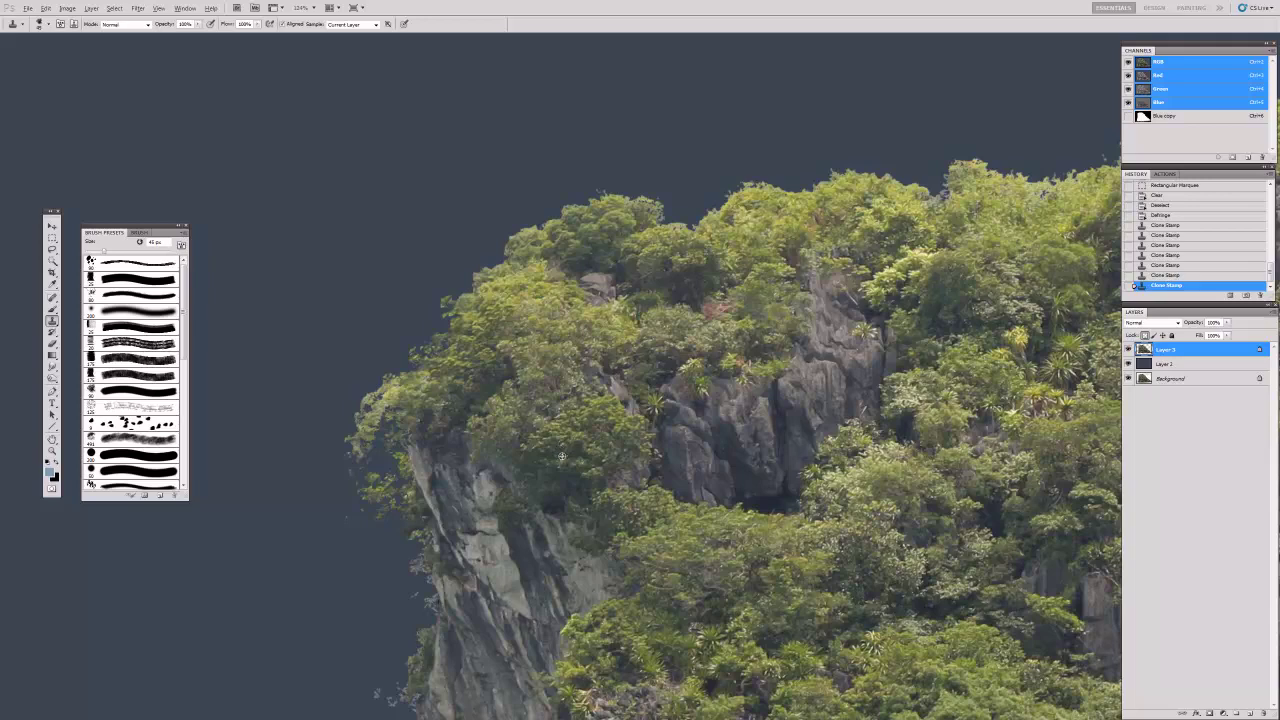
{"action": "mouse_move", "coordinate": [411, 540]}
{"action": "left_mouse_down"}
{"action": "mouse_move", "coordinate": [404, 574]}
{"action": "mouse_move", "coordinate": [419, 521]}
{"action": "left_mouse_up"}
{"action": "left_click_drag", "start_coordinate": [605, 617], "coordinate": [580, 396]}
{"action": "key", "text": "r"}
{"action": "left_click_drag", "start_coordinate": [404, 480], "coordinate": [426, 420]}
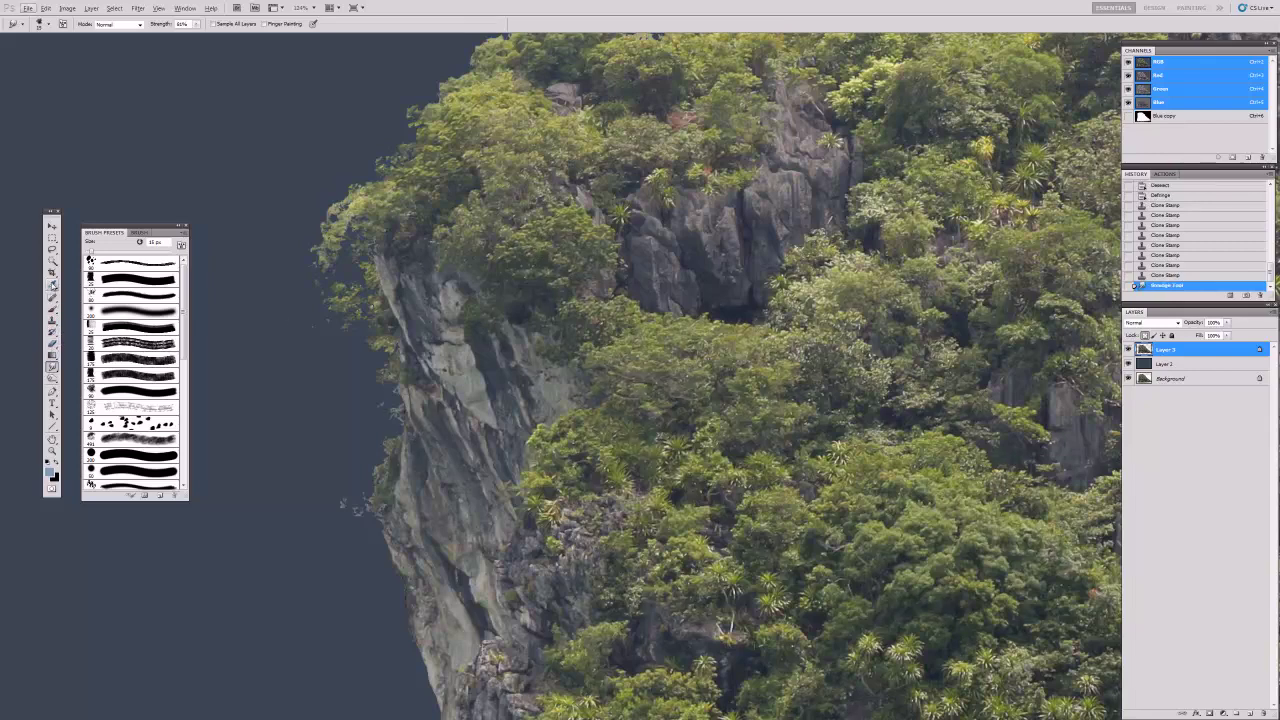
Step: Clone and smudge over the gaps along the cliff top
{"action": "left_click", "coordinate": [53, 320]}
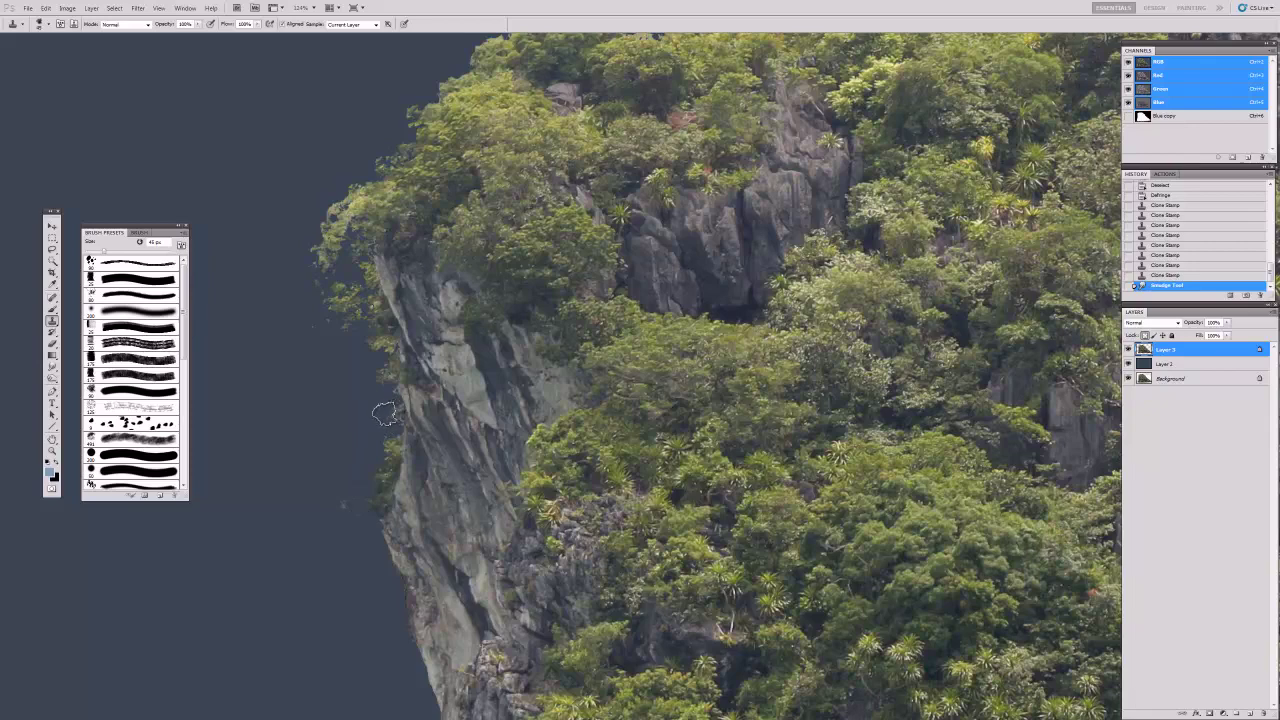
{"action": "left_click_drag", "start_coordinate": [367, 355], "coordinate": [406, 276]}
{"action": "key", "text": "r"}
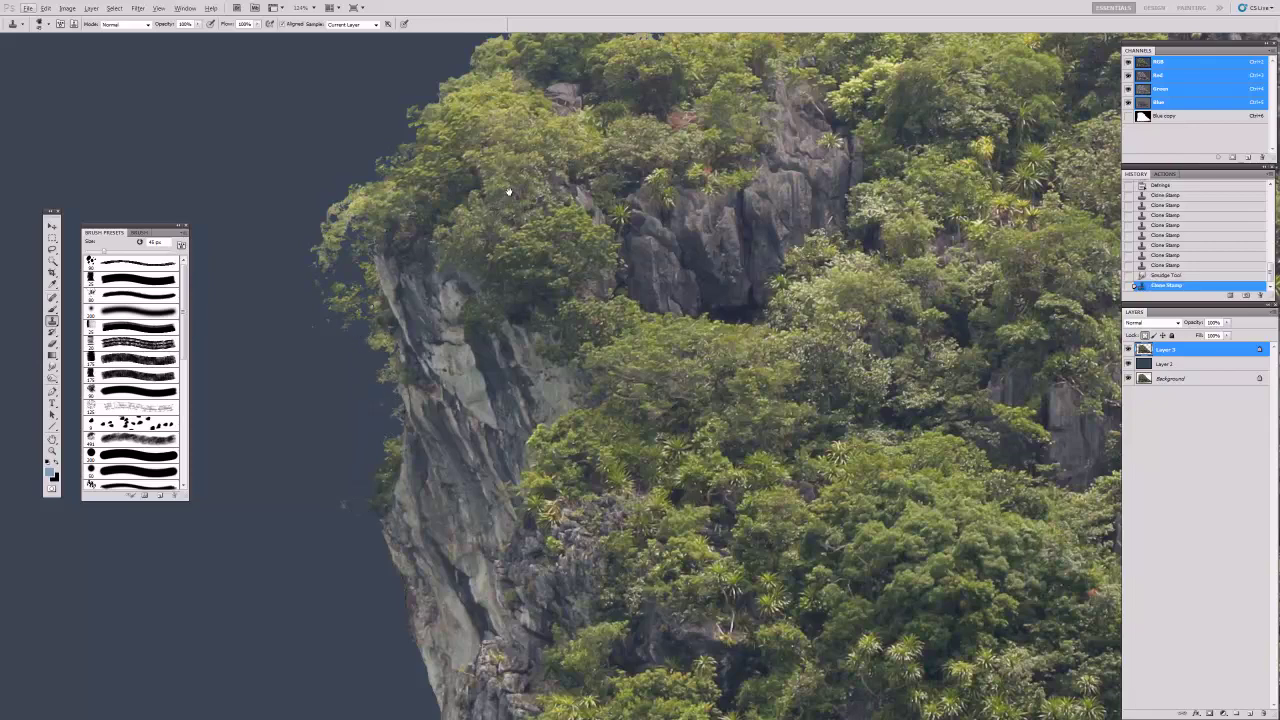
{"action": "scroll", "coordinate": [463, 302], "scroll_direction": "up", "scroll_amount": 5}
{"action": "left_click_drag", "start_coordinate": [508, 262], "coordinate": [510, 270]}
{"action": "key", "text": "s"}
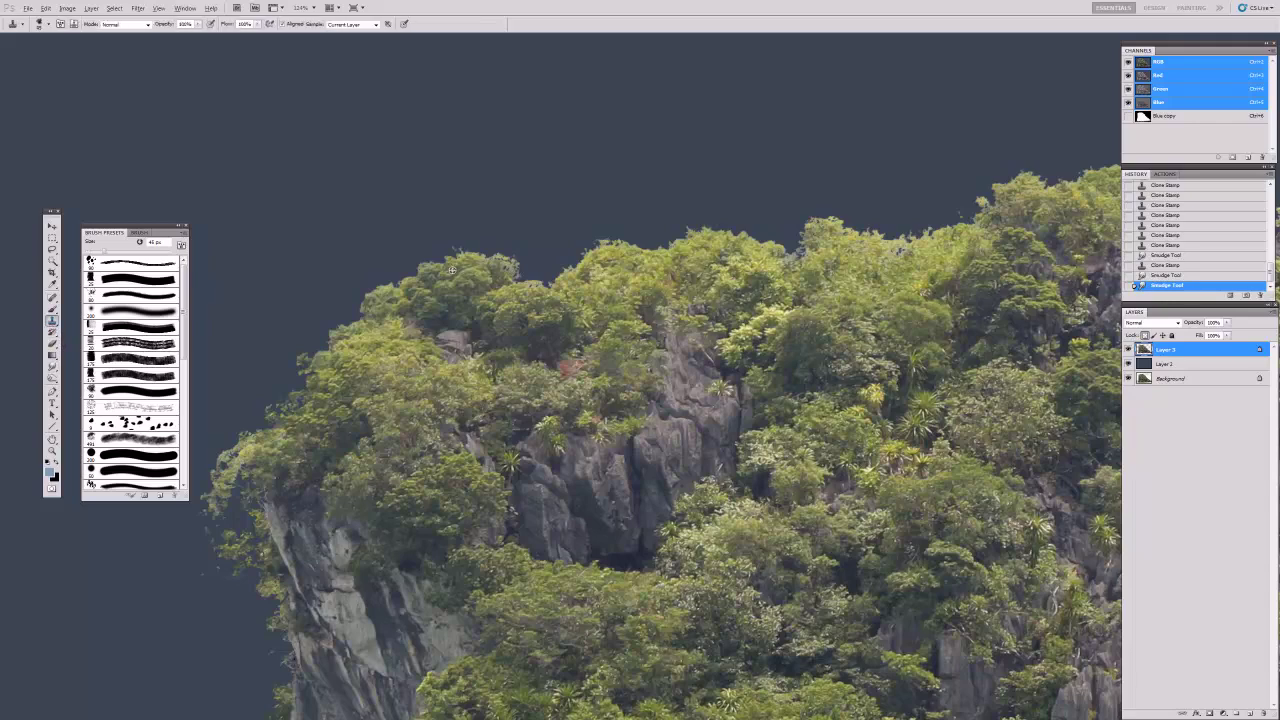
{"action": "left_click", "coordinate": [629, 255]}
{"action": "left_click", "coordinate": [526, 288]}
{"action": "key", "text": "ctrl+0"}
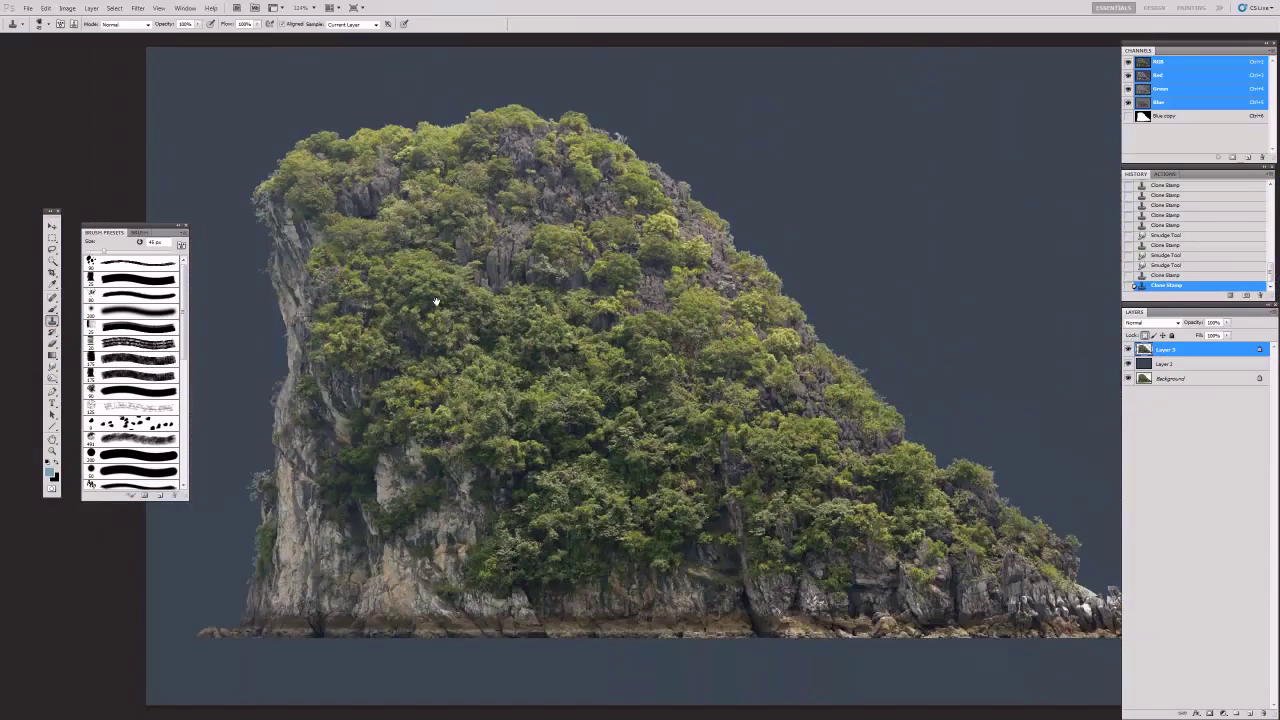
Step: Clone foliage dabs into the treetop edge and along the slope
{"action": "mouse_move", "coordinate": [501, 295]}
{"action": "left_mouse_down"}
{"action": "mouse_move", "coordinate": [720, 200]}
{"action": "mouse_move", "coordinate": [720, 260]}
{"action": "mouse_move", "coordinate": [679, 300]}
{"action": "left_mouse_up"}
{"action": "mouse_move", "coordinate": [762, 345]}
{"action": "left_mouse_down"}
{"action": "mouse_move", "coordinate": [752, 330]}
{"action": "mouse_move", "coordinate": [776, 362]}
{"action": "left_mouse_up"}
{"action": "left_click", "coordinate": [805, 380]}
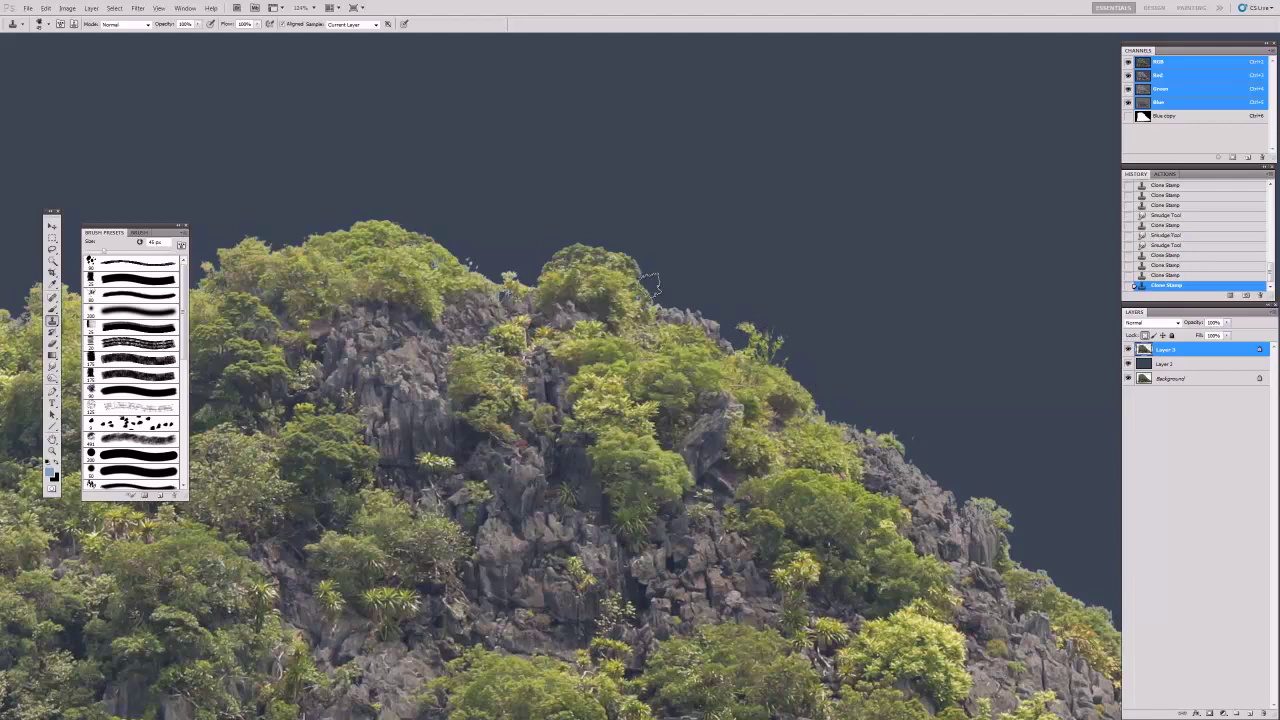
{"action": "left_click", "coordinate": [574, 250]}
{"action": "left_click", "coordinate": [540, 266]}
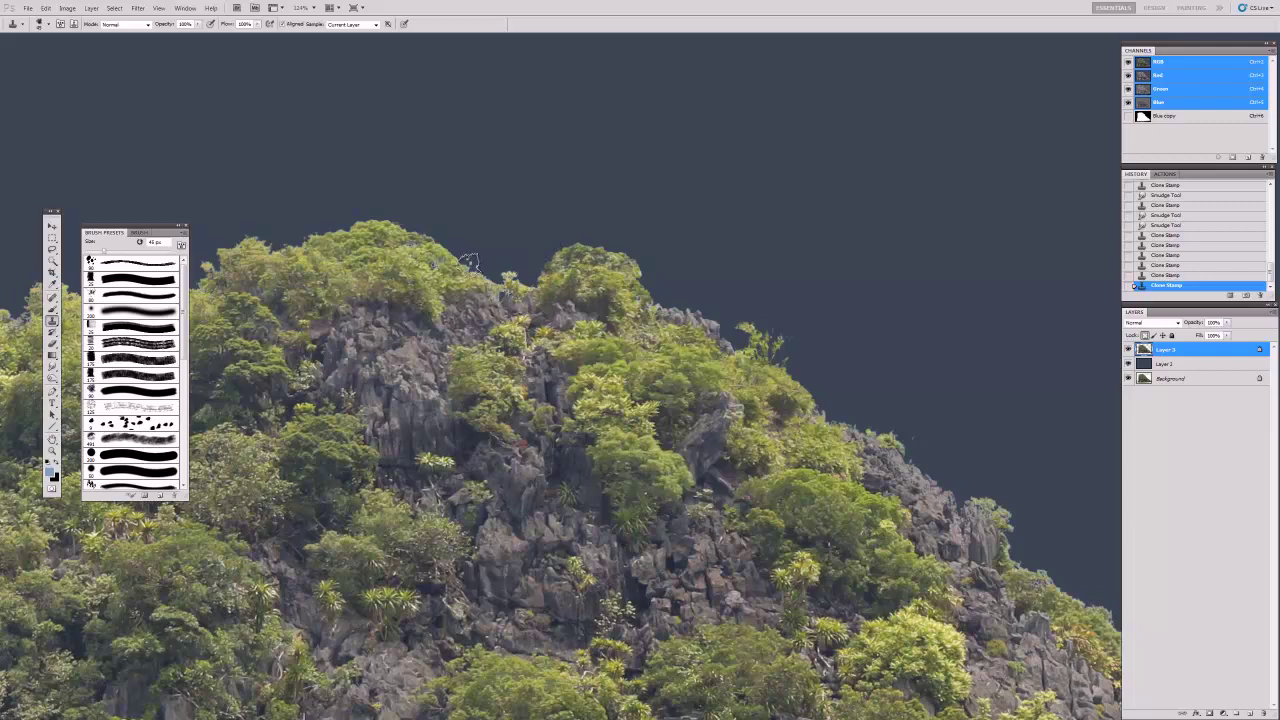
{"action": "left_click", "coordinate": [512, 278]}
{"action": "left_click_drag", "start_coordinate": [793, 442], "coordinate": [634, 370]}
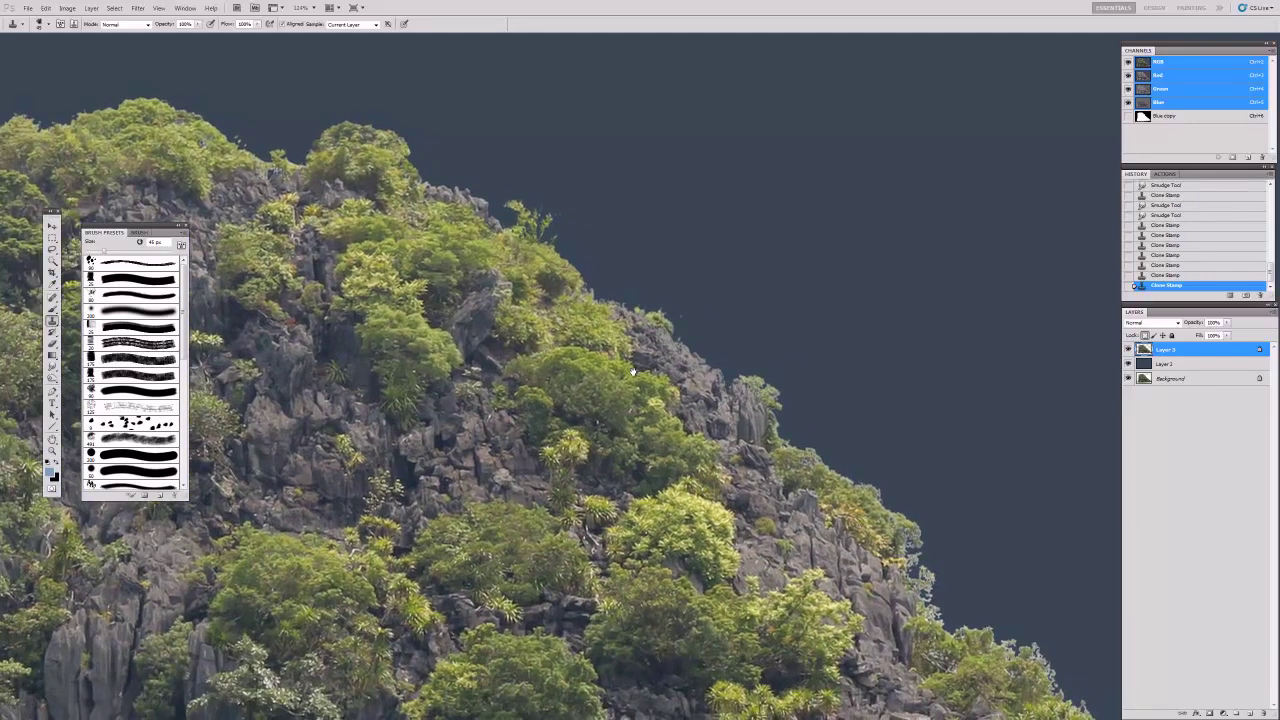
{"action": "left_click_drag", "start_coordinate": [720, 427], "coordinate": [548, 398]}
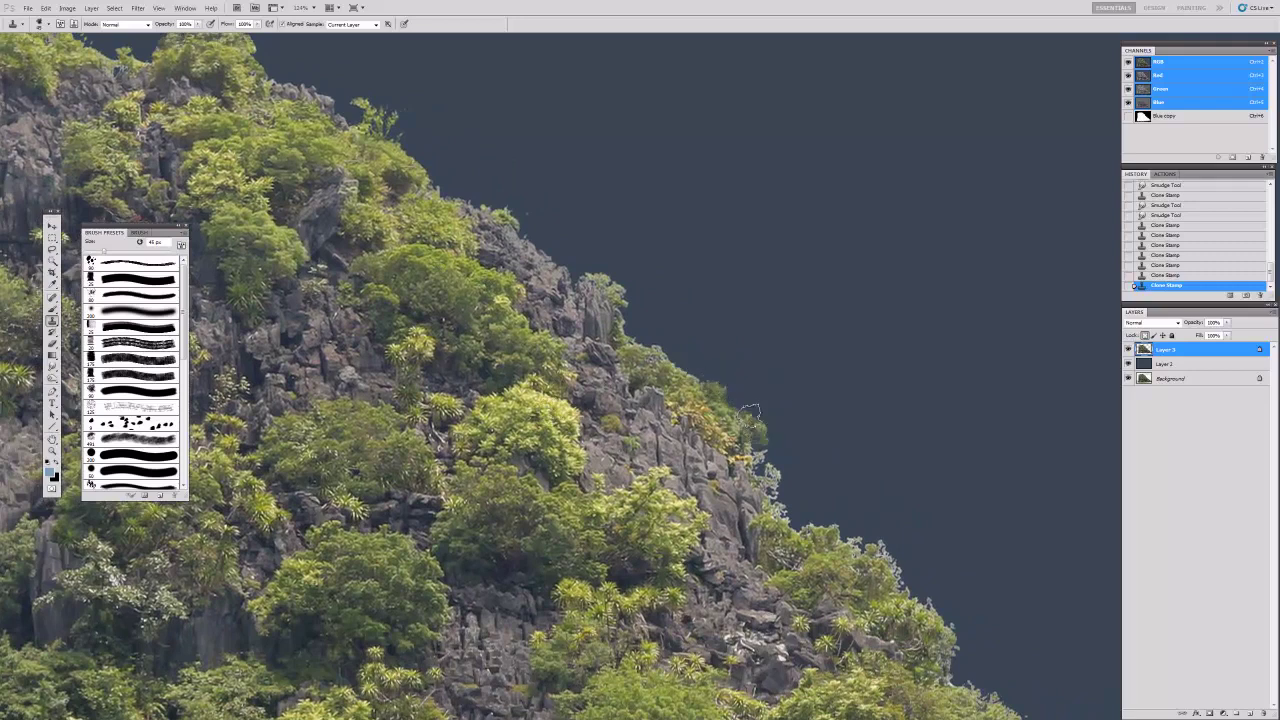
{"action": "left_click", "coordinate": [750, 476]}
{"action": "left_click_drag", "start_coordinate": [717, 478], "coordinate": [610, 290]}
Step: Smudge the fringe on the cliff edge and clone down along it
{"action": "key", "text": "r"}
{"action": "left_click", "coordinate": [702, 453]}
{"action": "left_click", "coordinate": [740, 430]}
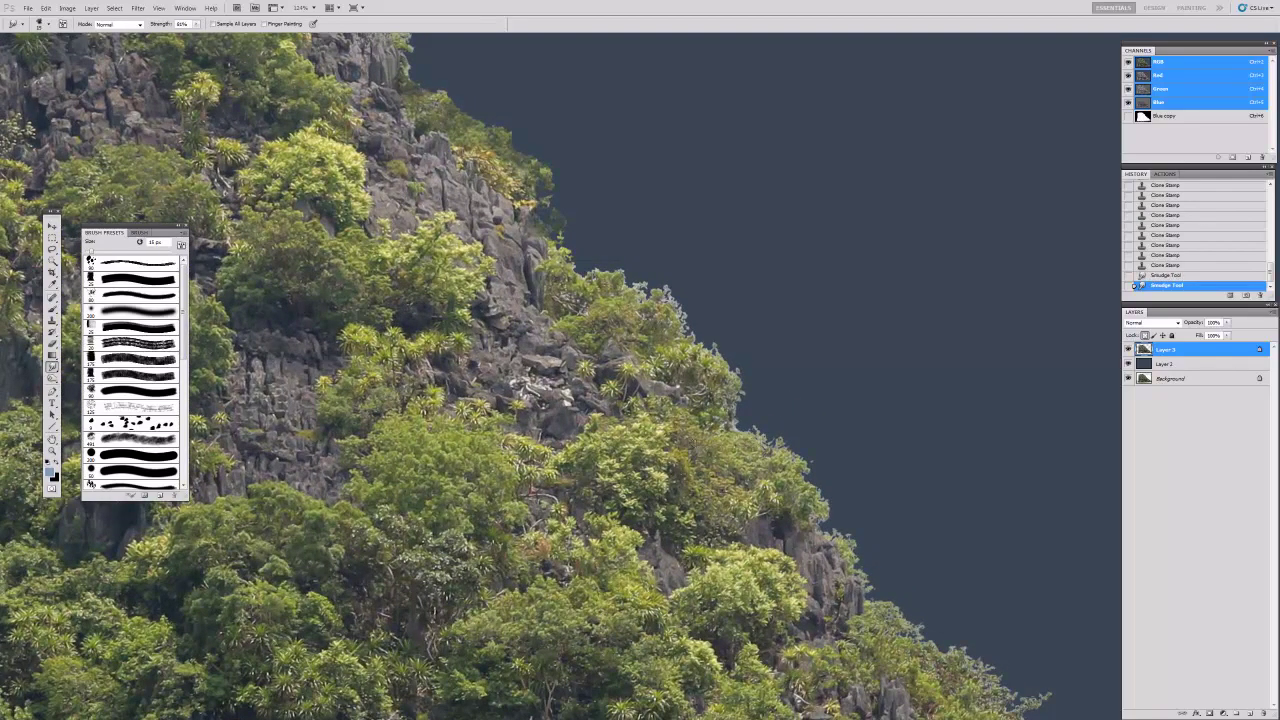
{"action": "key", "text": "s"}
{"action": "mouse_move", "coordinate": [757, 425]}
{"action": "left_mouse_down"}
{"action": "mouse_move", "coordinate": [820, 472]}
{"action": "mouse_move", "coordinate": [845, 525]}
{"action": "left_mouse_up"}
{"action": "key", "text": "ctrl+0"}
{"action": "mouse_move", "coordinate": [748, 236]}
{"action": "left_mouse_down"}
{"action": "mouse_move", "coordinate": [818, 336]}
{"action": "mouse_move", "coordinate": [974, 460]}
{"action": "left_mouse_up"}
{"action": "left_click_drag", "start_coordinate": [1017, 384], "coordinate": [777, 418]}
{"action": "key", "text": "r"}
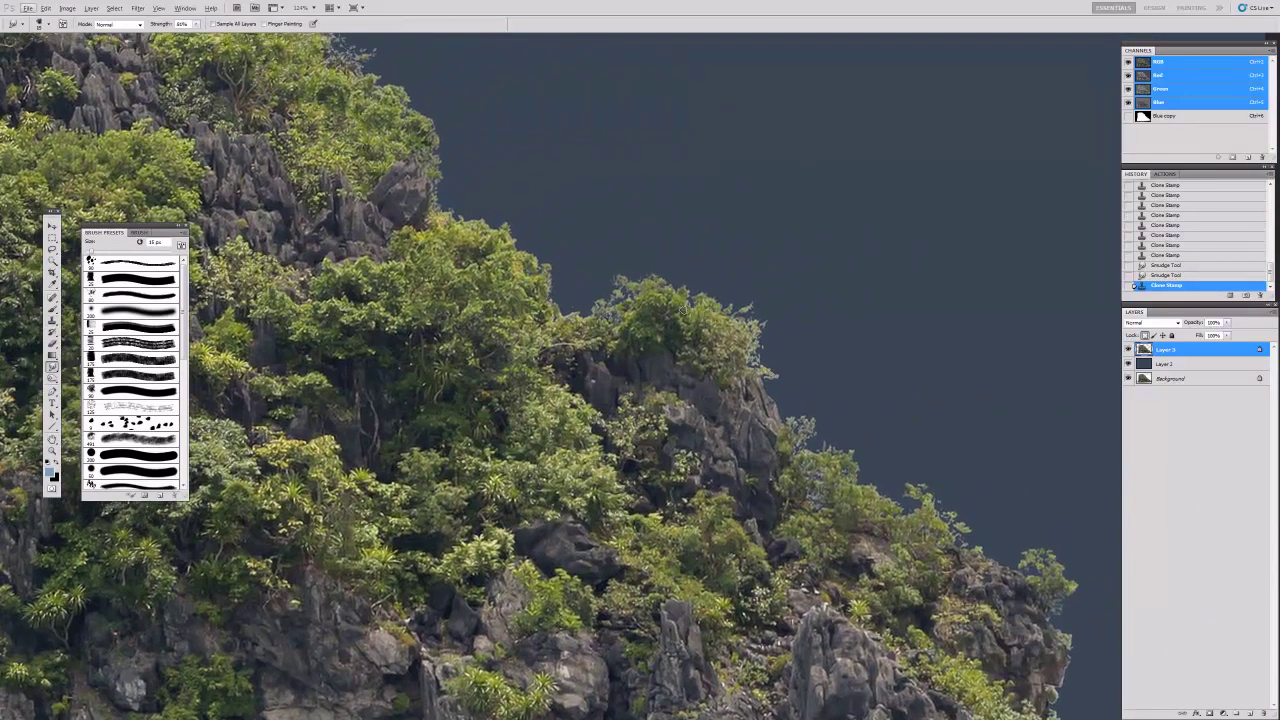
{"action": "key", "text": "z"}
{"action": "left_click", "coordinate": [673, 400], "text": "alt"}
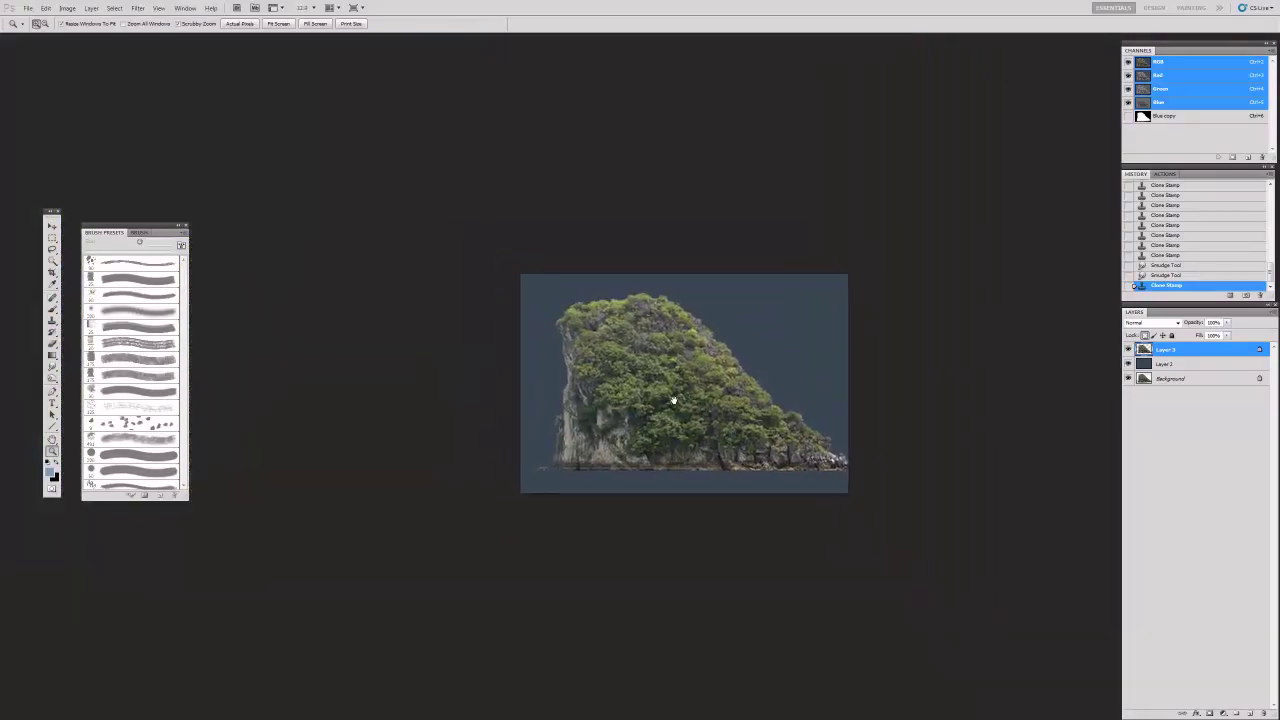
{"action": "left_click", "coordinate": [573, 345]}
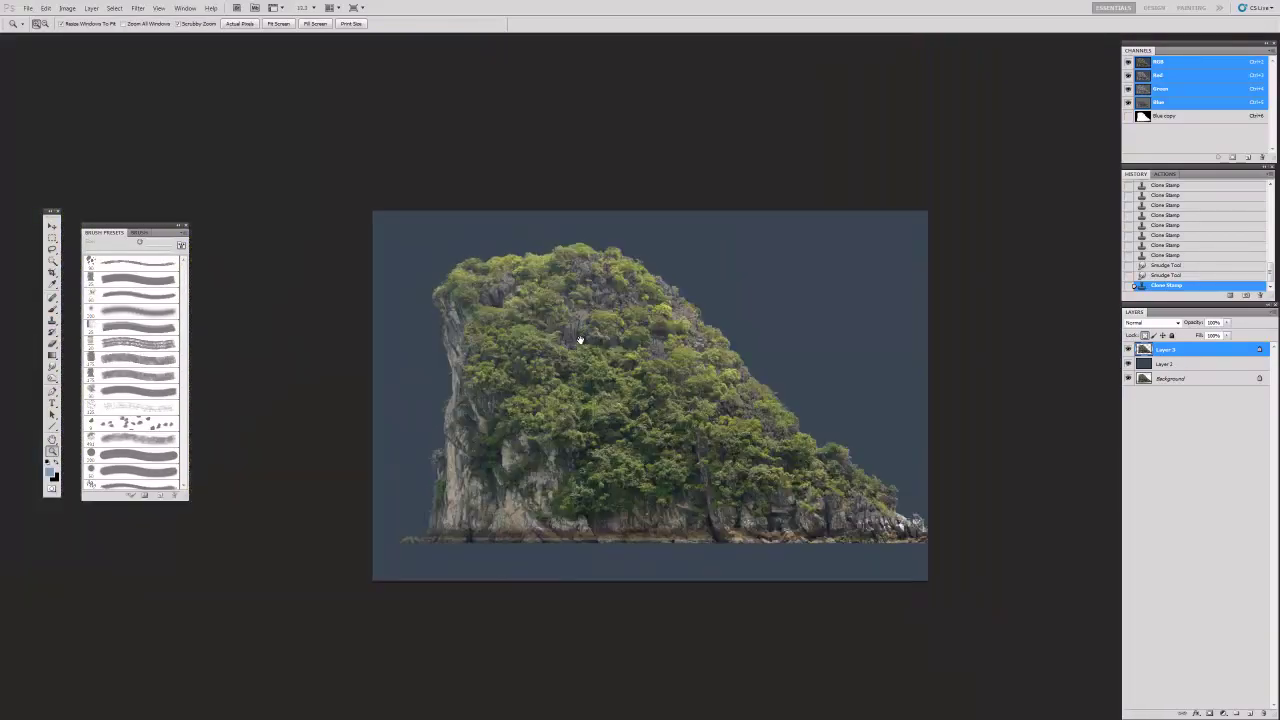
Step: Clone dark water over the white speckles along the left cliff edge
{"action": "left_click", "coordinate": [409, 474]}
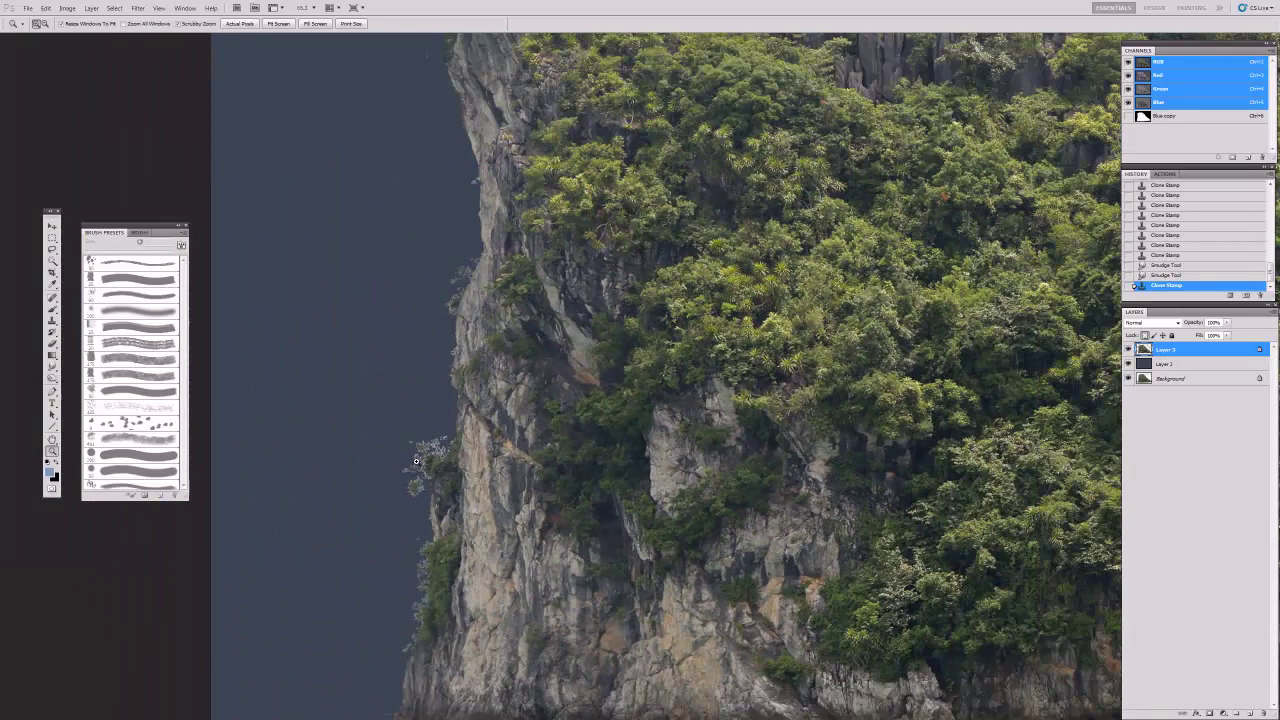
{"action": "key", "text": "r"}
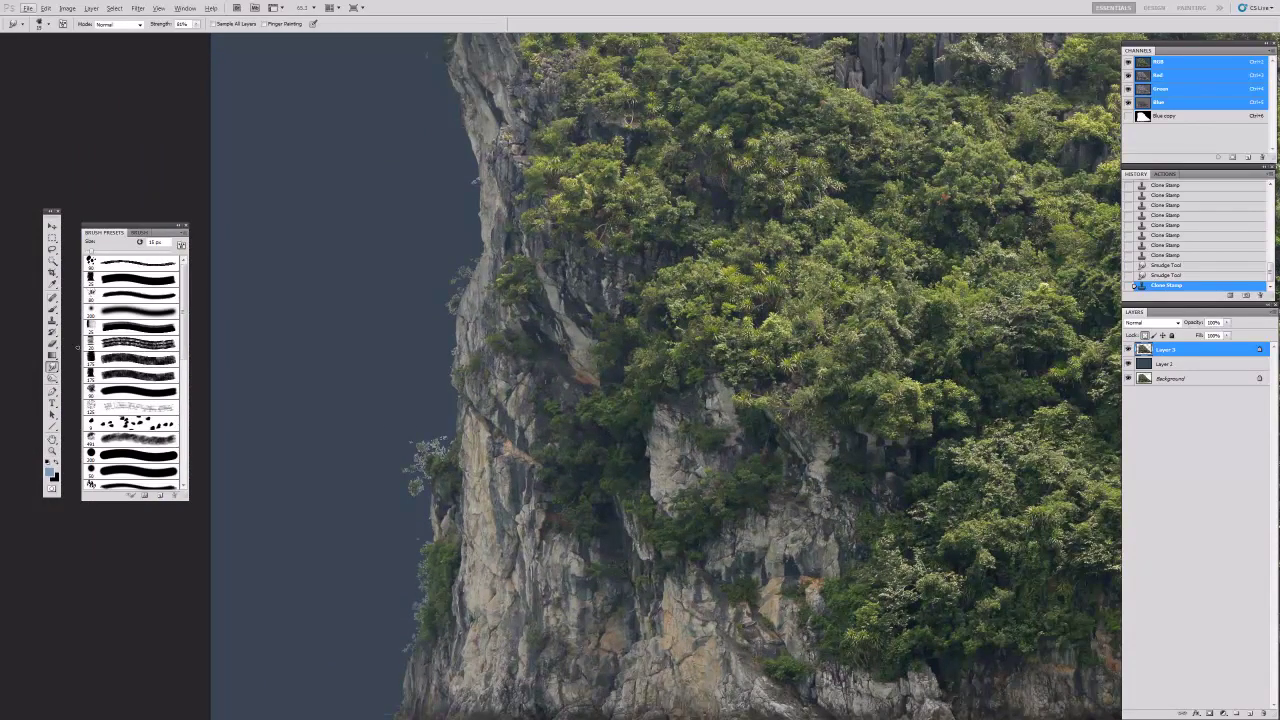
{"action": "left_click", "coordinate": [53, 320]}
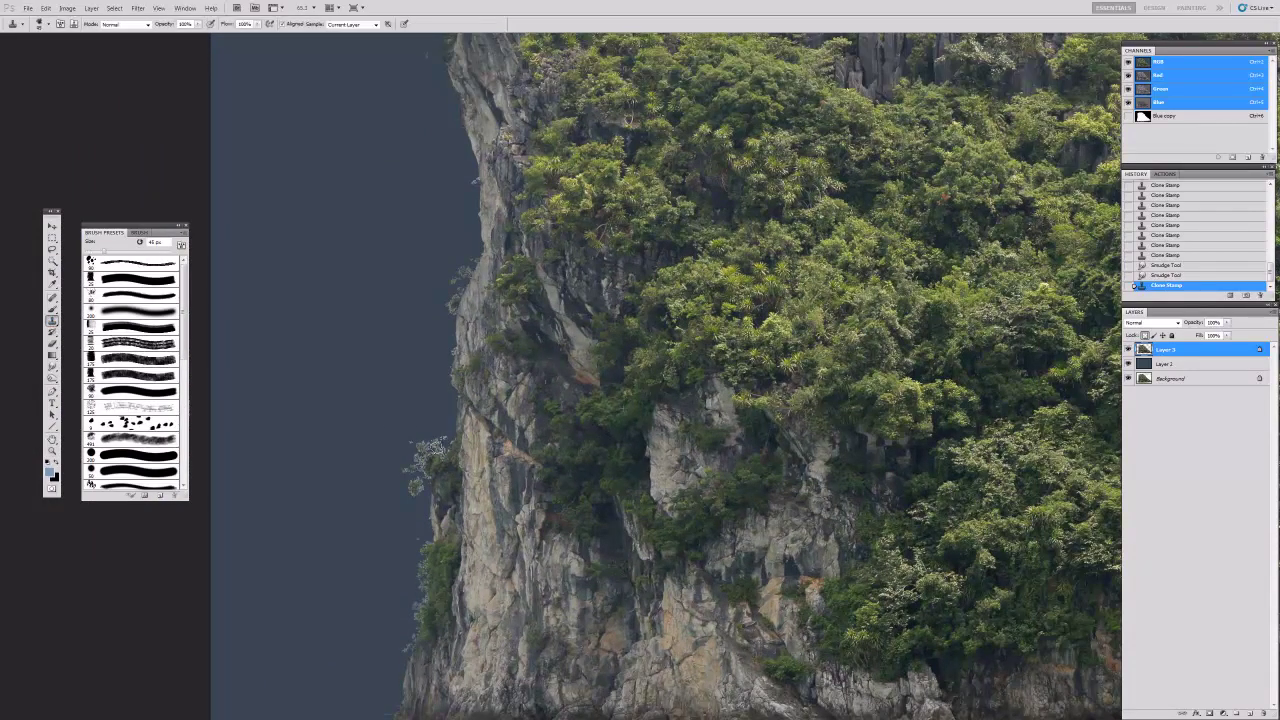
{"action": "mouse_move", "coordinate": [425, 452]}
{"action": "left_mouse_down"}
{"action": "mouse_move", "coordinate": [437, 437]}
{"action": "mouse_move", "coordinate": [417, 495]}
{"action": "left_mouse_up"}
{"action": "left_click_drag", "start_coordinate": [431, 443], "coordinate": [425, 456]}
{"action": "left_click_drag", "start_coordinate": [511, 283], "coordinate": [498, 404]}
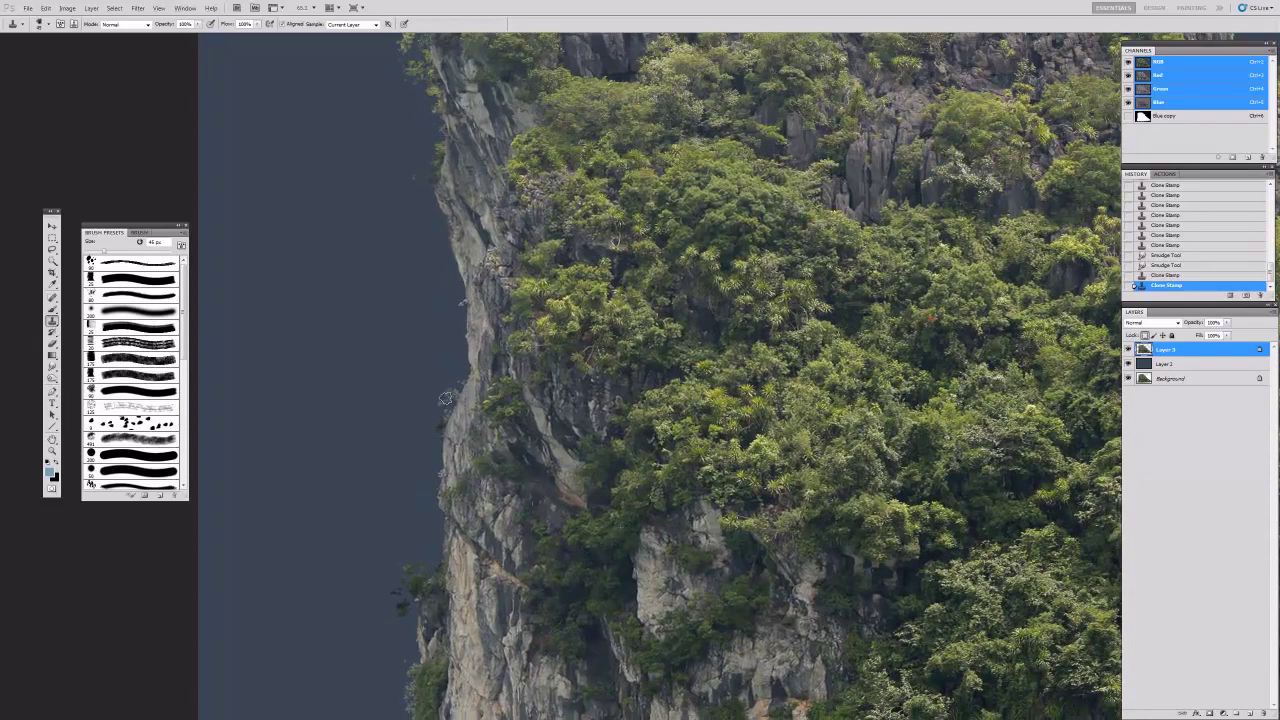
{"action": "left_click_drag", "start_coordinate": [441, 410], "coordinate": [429, 430]}
{"action": "left_click", "coordinate": [459, 301]}
{"action": "left_click_drag", "start_coordinate": [625, 357], "coordinate": [611, 487]}
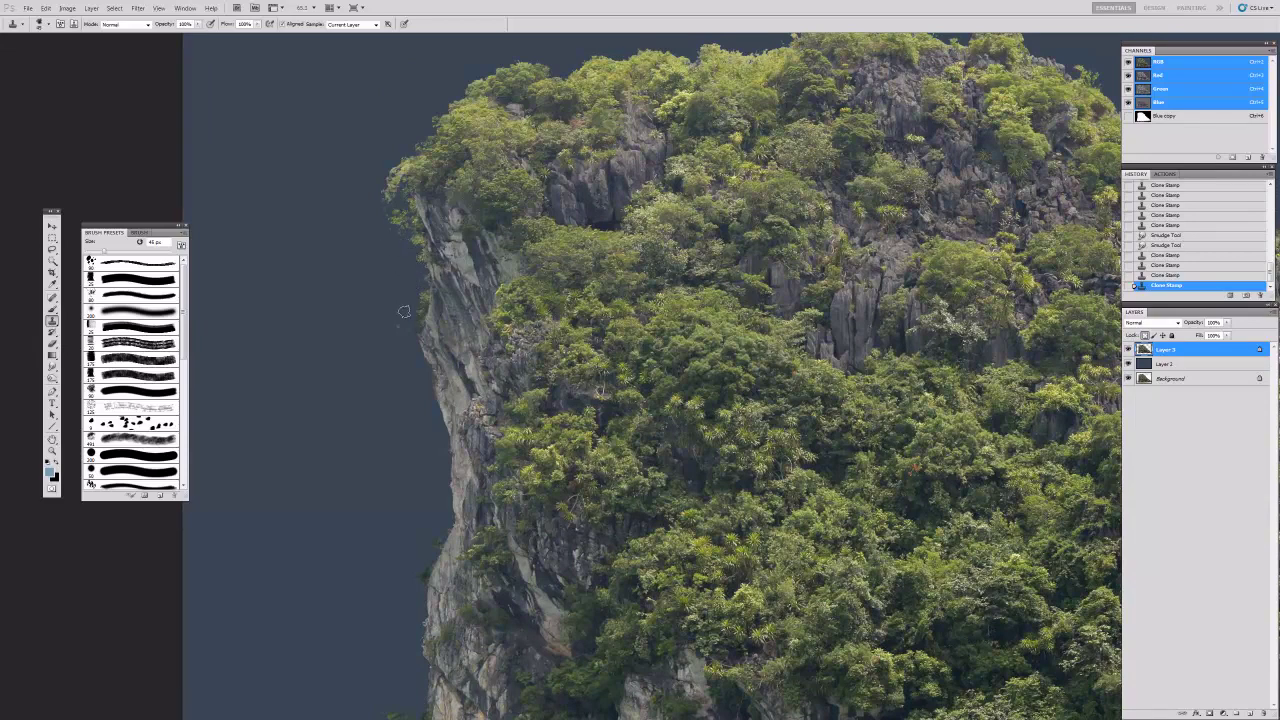
Step: Erase the stray foliage fringe near the clifftop with a small ~16 px brush
{"action": "key", "text": "z"}
{"action": "left_click", "coordinate": [409, 262]}
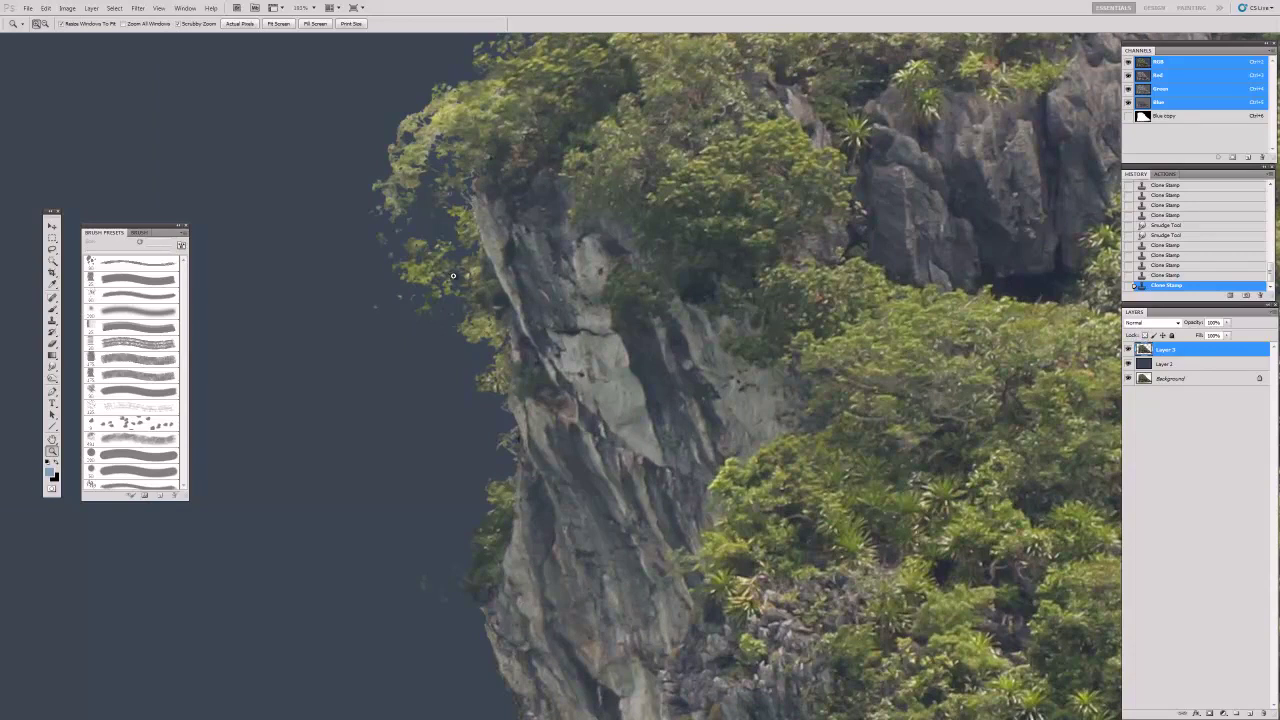
{"action": "left_click", "coordinate": [453, 275]}
{"action": "key", "text": "b"}
{"action": "key", "text": "bracketleft"}
{"action": "key", "text": "bracketleft"}
{"action": "key", "text": "bracketleft"}
{"action": "key", "text": "bracketleft"}
{"action": "key", "text": "bracketleft"}
{"action": "key", "text": "bracketleft"}
{"action": "key", "text": "bracketleft"}
{"action": "key", "text": "bracketleft"}
{"action": "key", "text": "bracketleft"}
{"action": "key", "text": "bracketleft"}
{"action": "key", "text": "bracketleft"}
{"action": "key", "text": "bracketleft"}
{"action": "key", "text": "bracketleft"}
{"action": "key", "text": "bracketleft"}
{"action": "key", "text": "bracketleft"}
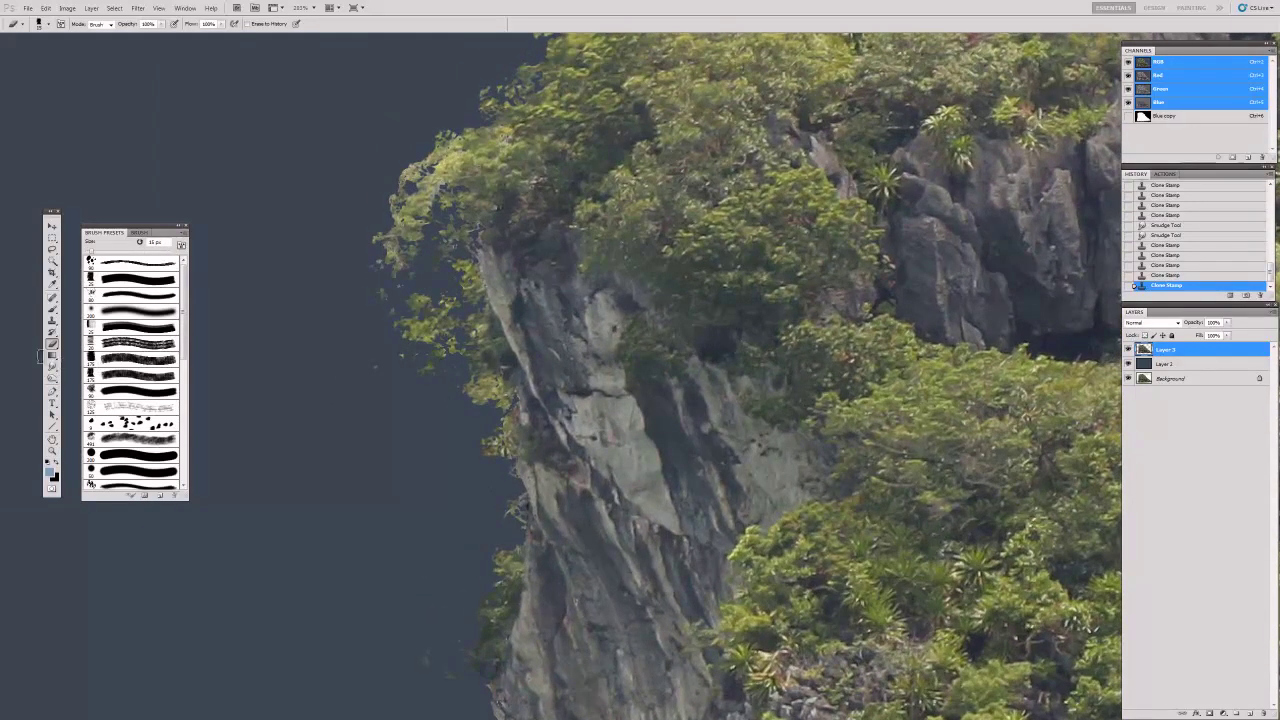
{"action": "left_click", "coordinate": [130, 277]}
{"action": "left_click_drag", "start_coordinate": [306, 300], "coordinate": [396, 284]}
{"action": "left_click", "coordinate": [349, 291]}
{"action": "mouse_move", "coordinate": [349, 291]}
{"action": "left_mouse_down"}
{"action": "mouse_move", "coordinate": [303, 465]}
{"action": "mouse_move", "coordinate": [707, 333]}
{"action": "mouse_move", "coordinate": [595, 293]}
{"action": "mouse_move", "coordinate": [545, 363]}
{"action": "left_mouse_up"}
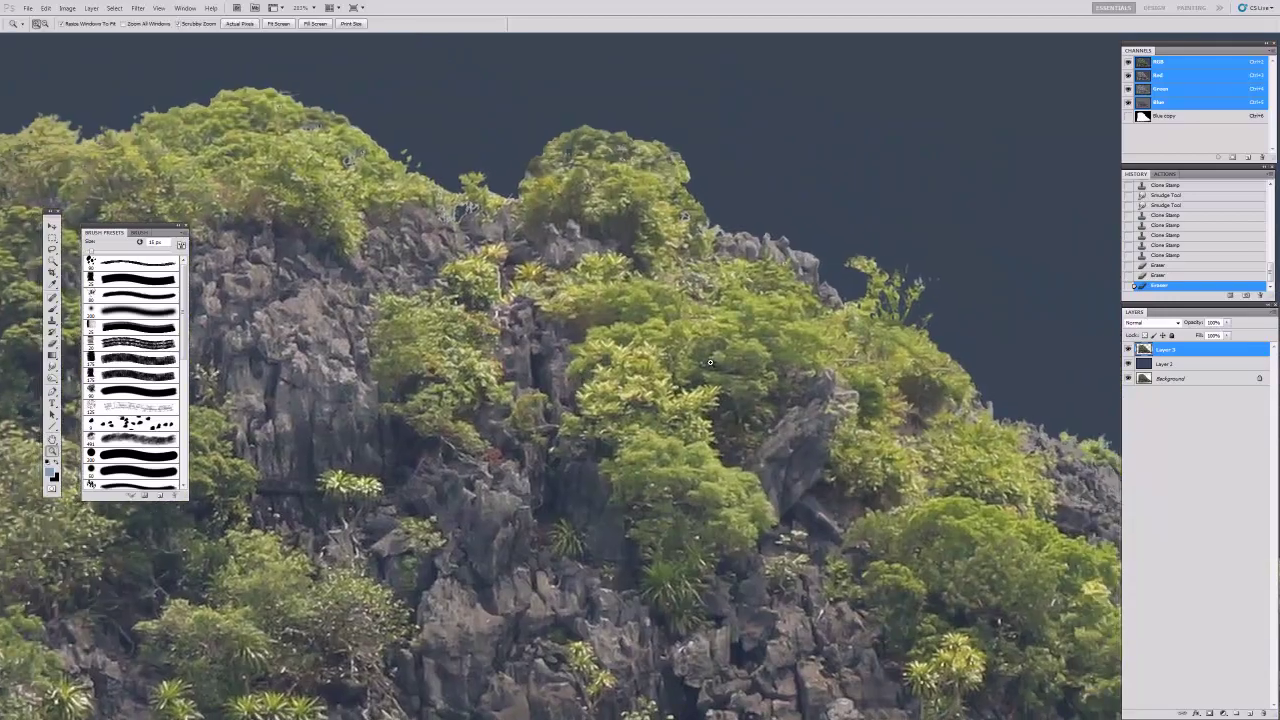
Step: Zoom out to the whole island and cycle back to standard screen mode
{"action": "key", "text": "z"}
{"action": "left_click", "coordinate": [832, 519], "text": "alt"}
{"action": "left_click_drag", "start_coordinate": [832, 519], "coordinate": [645, 463]}
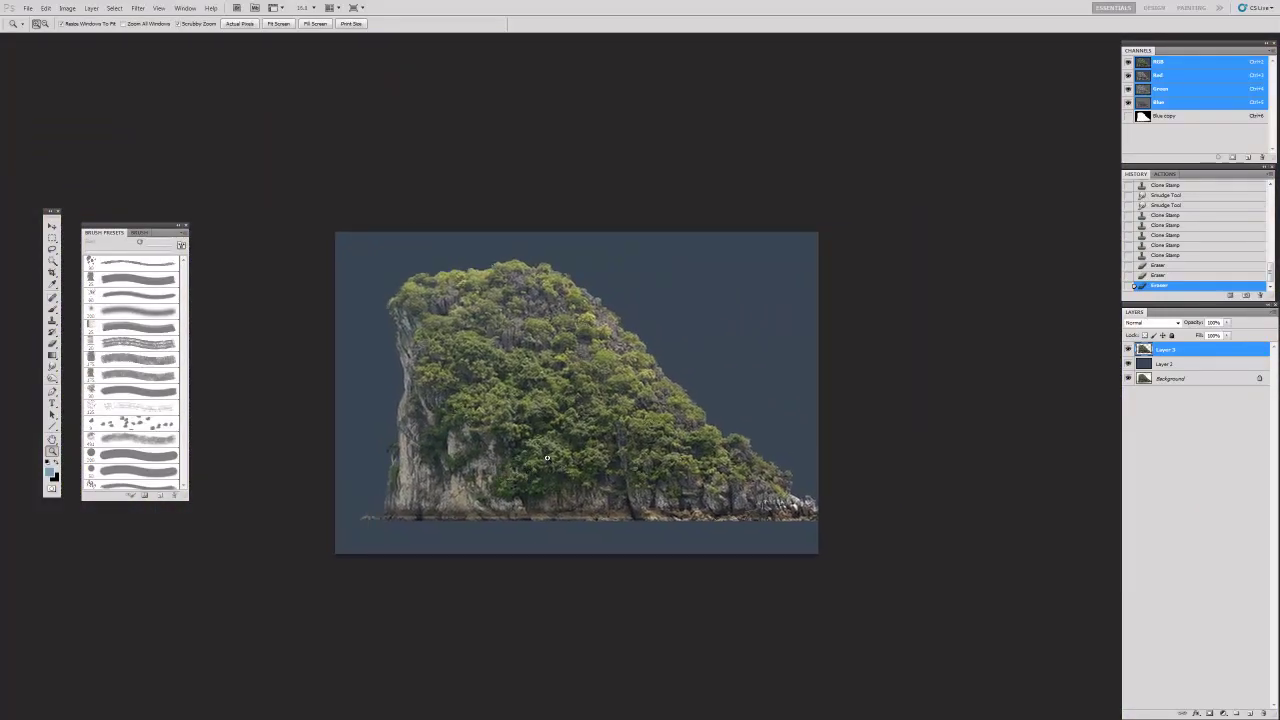
{"action": "key", "text": "f"}
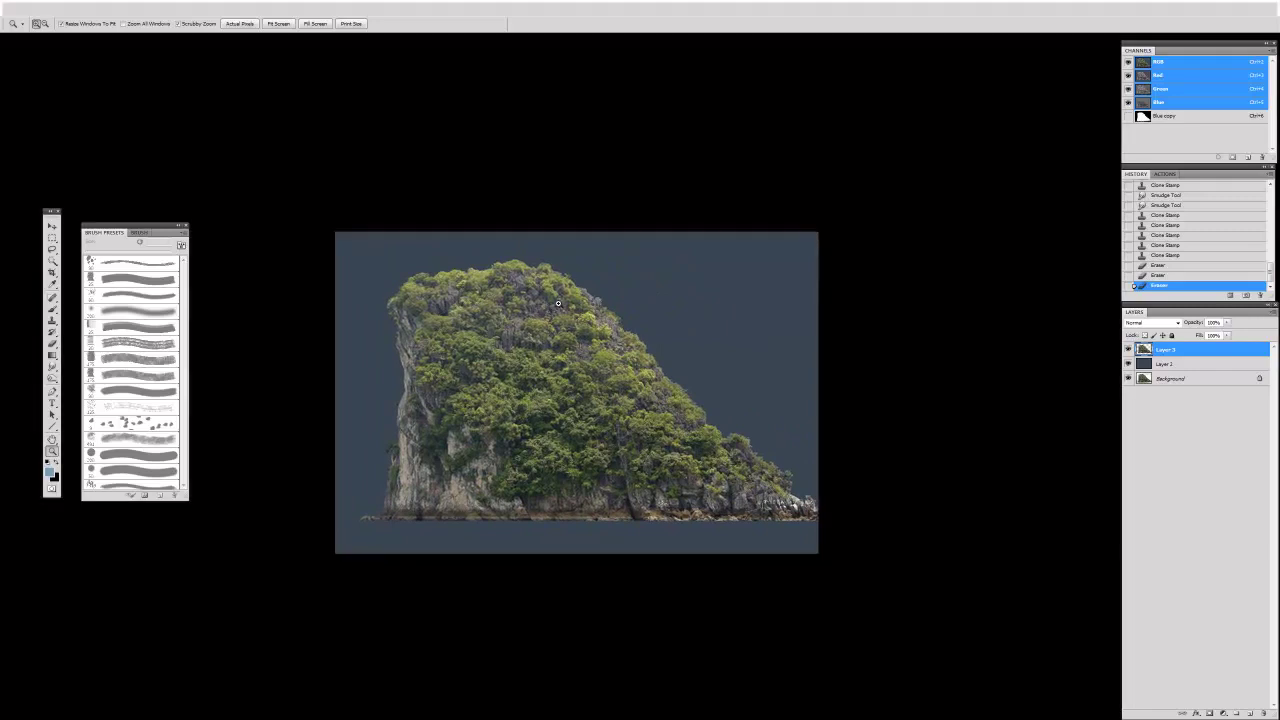
{"action": "key", "text": "f"}
{"action": "key", "text": "v"}
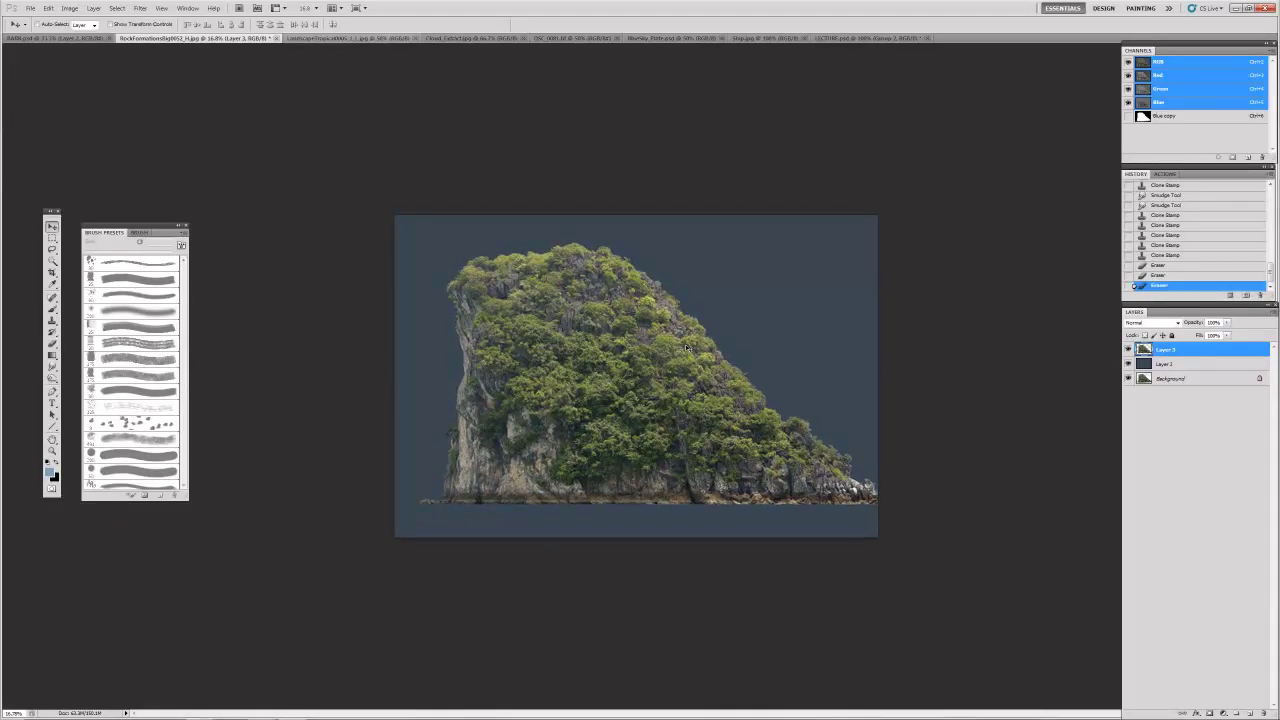
Step: Switch to the LandscapeTropical0005 photo and zoom out slightly
{"action": "left_click", "coordinate": [351, 41]}
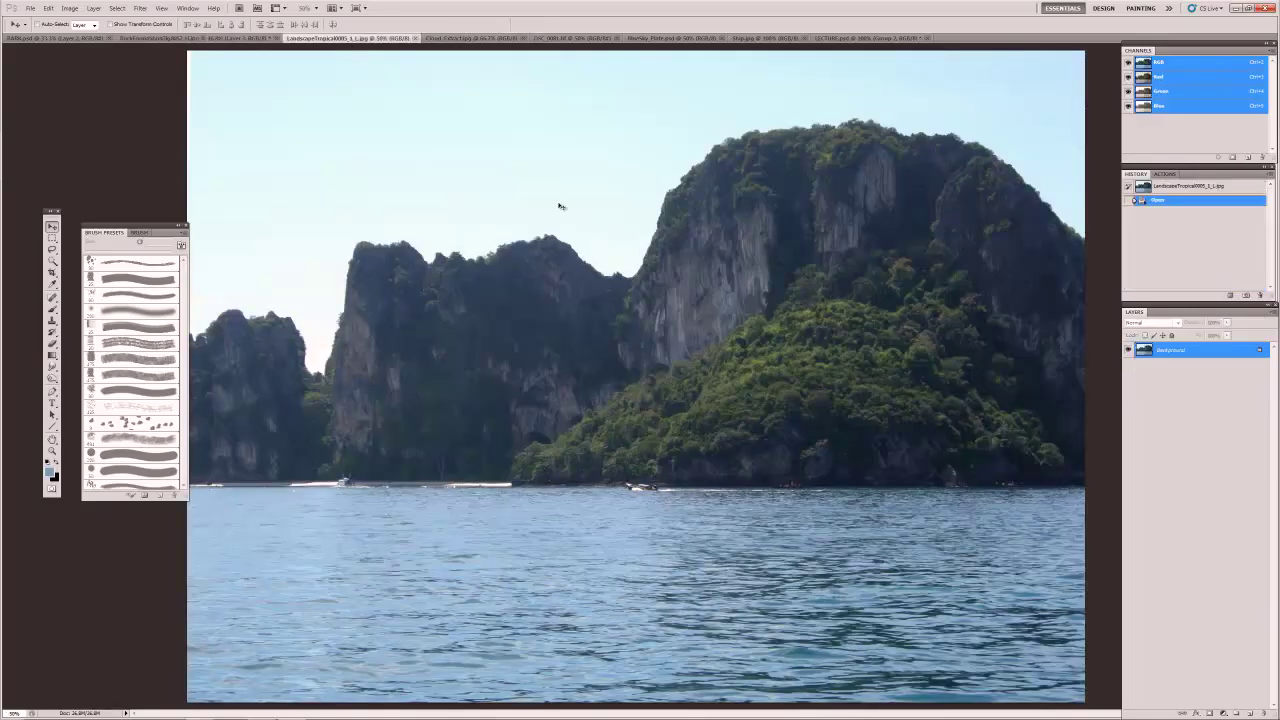
{"action": "key", "text": "z"}
{"action": "left_click_drag", "start_coordinate": [742, 304], "coordinate": [716, 315]}
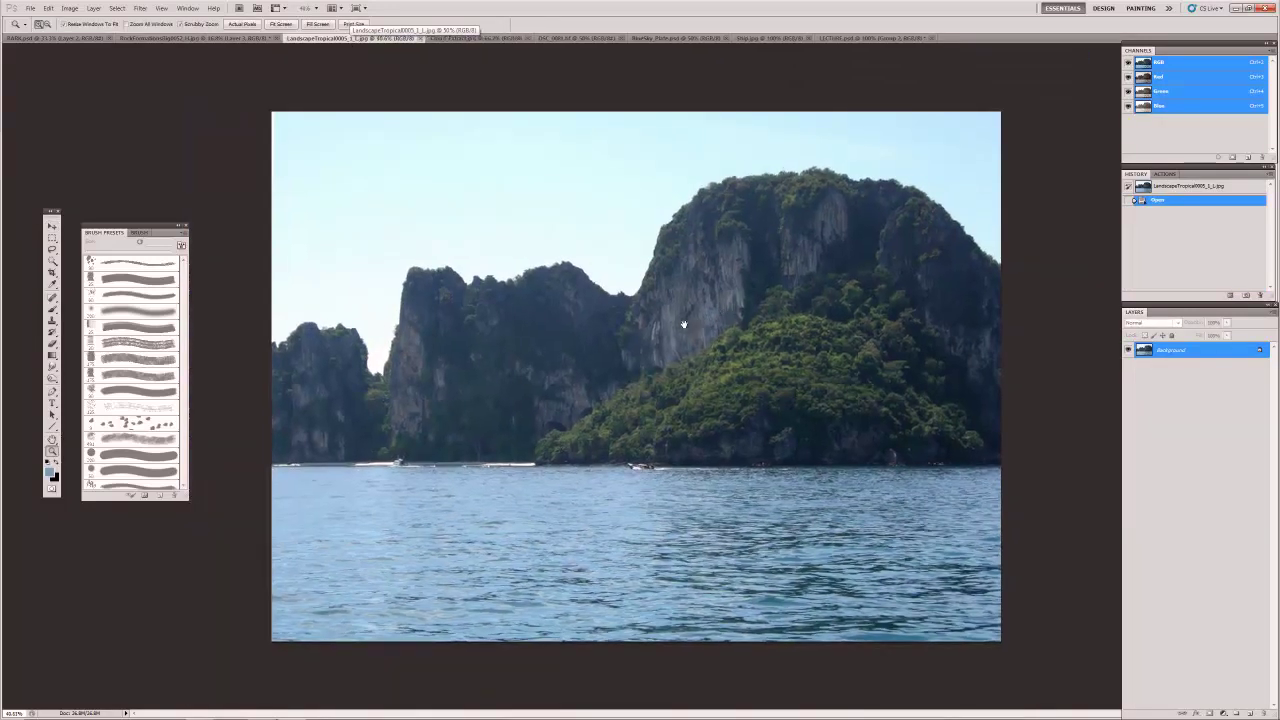
{"action": "key", "text": "f"}
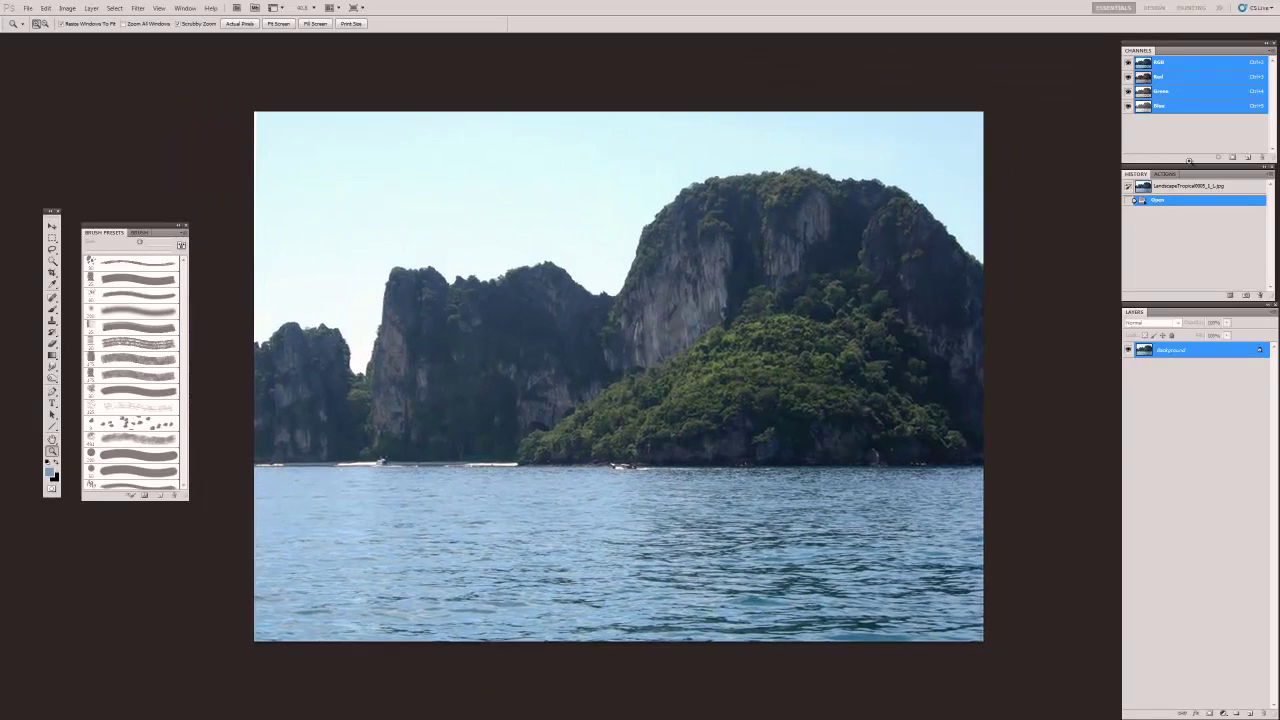
Step: Compare the Red, Green and Blue channels, then duplicate Blue as Blue copy
{"action": "left_click", "coordinate": [1144, 106]}
{"action": "left_click", "coordinate": [1148, 77]}
{"action": "left_click", "coordinate": [1148, 91]}
{"action": "left_click", "coordinate": [1146, 106]}
{"action": "left_click", "coordinate": [1146, 77]}
{"action": "left_click", "coordinate": [1146, 91]}
{"action": "left_click", "coordinate": [1146, 106]}
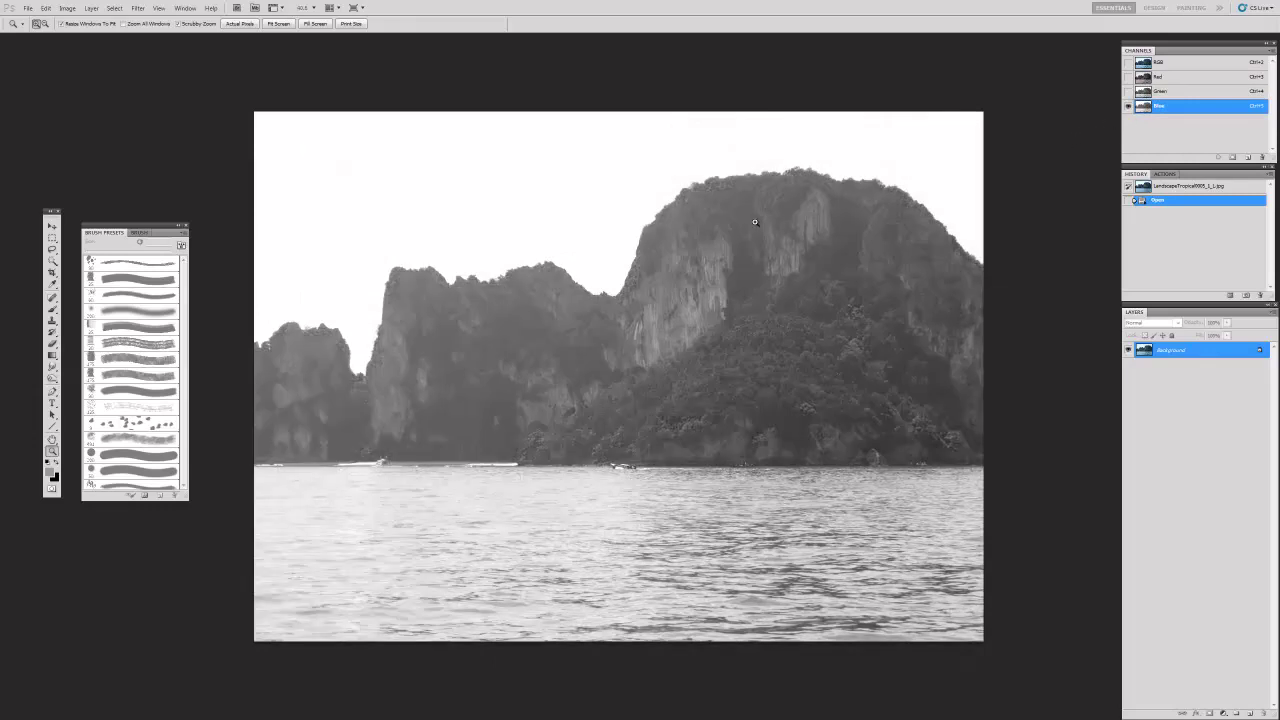
{"action": "key", "text": "v"}
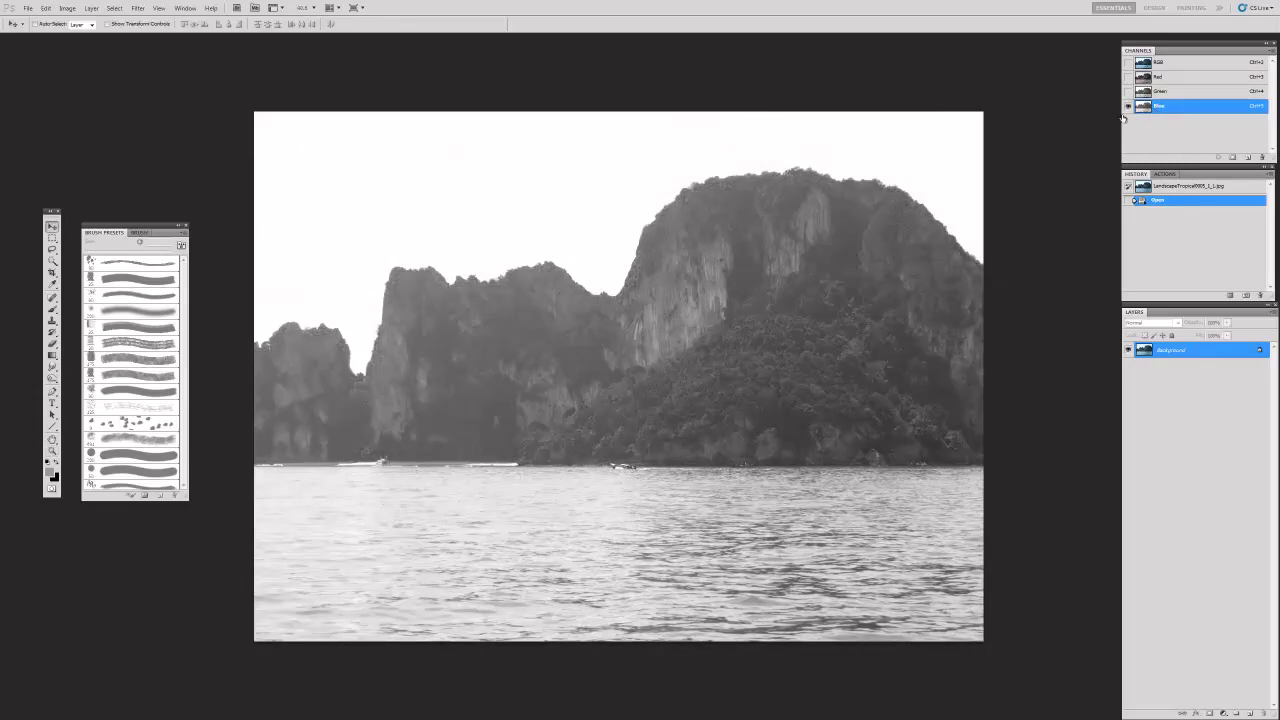
{"action": "left_click_drag", "start_coordinate": [1146, 107], "coordinate": [1233, 157]}
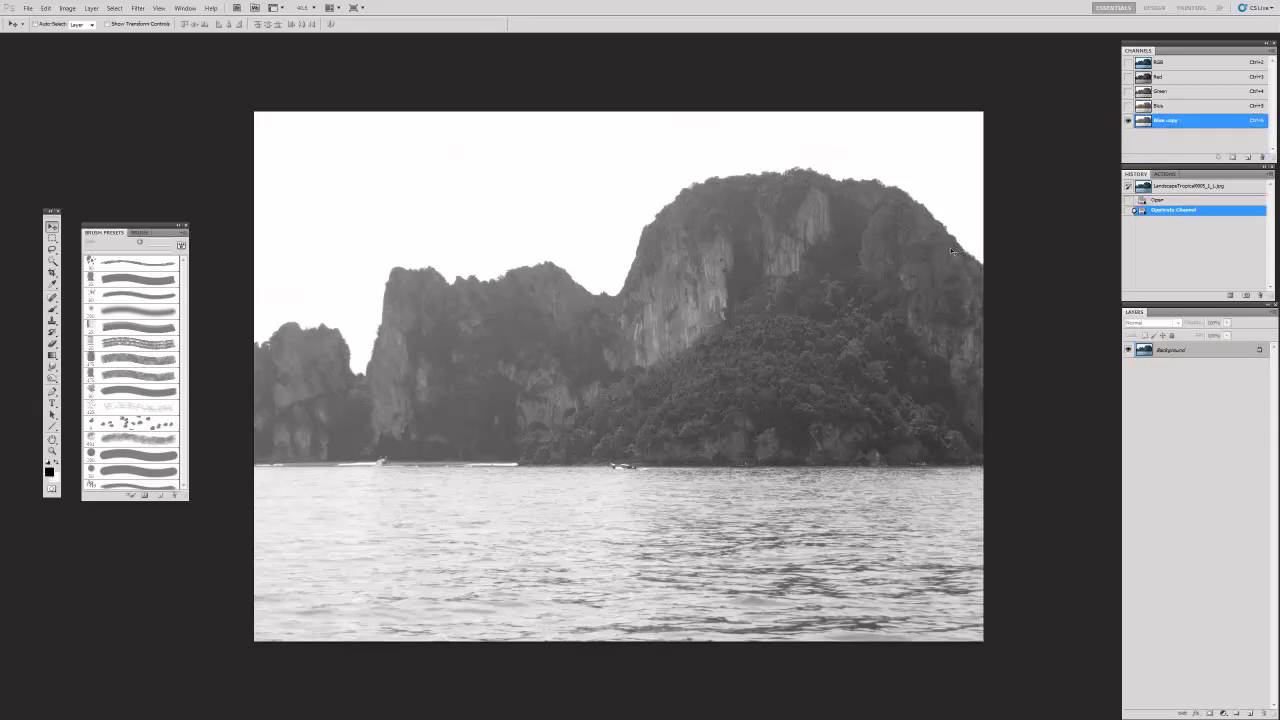
Step: Open Curves on Blue copy with on-image curve adjustment enabled
{"action": "left_click", "coordinate": [97, 8]}
{"action": "mouse_move", "coordinate": [67, 8]}
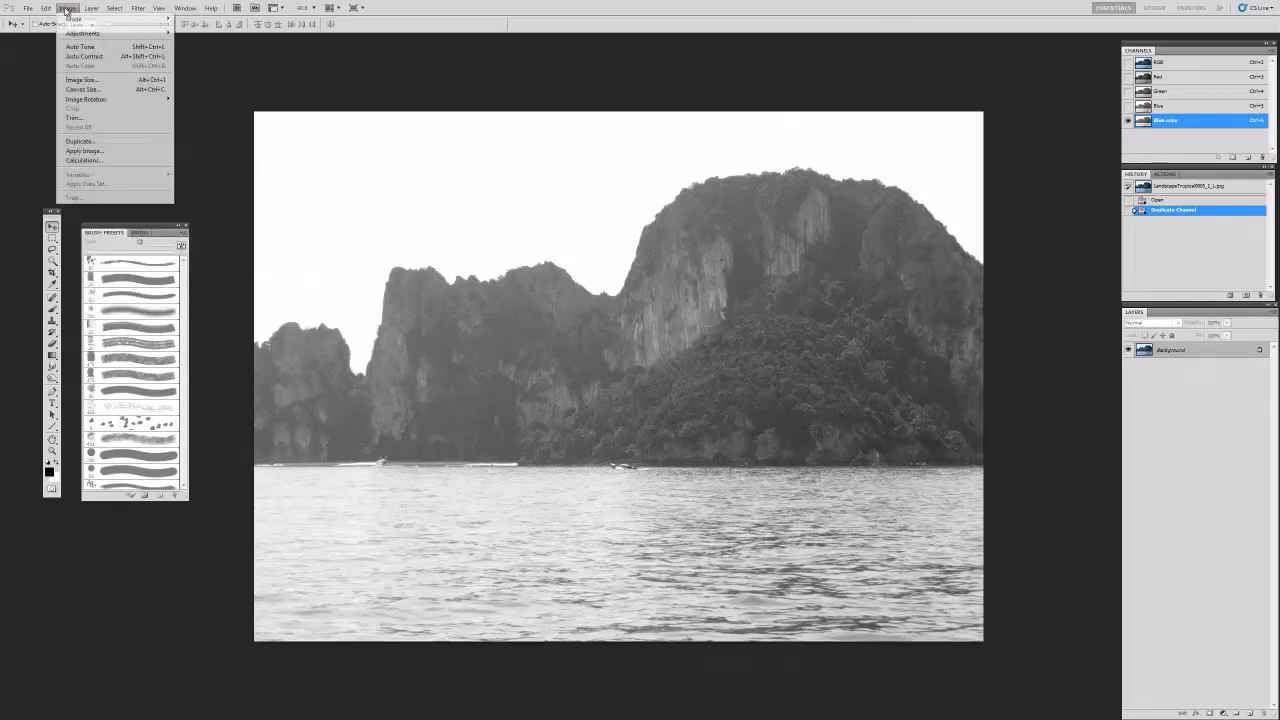
{"action": "mouse_move", "coordinate": [120, 33]}
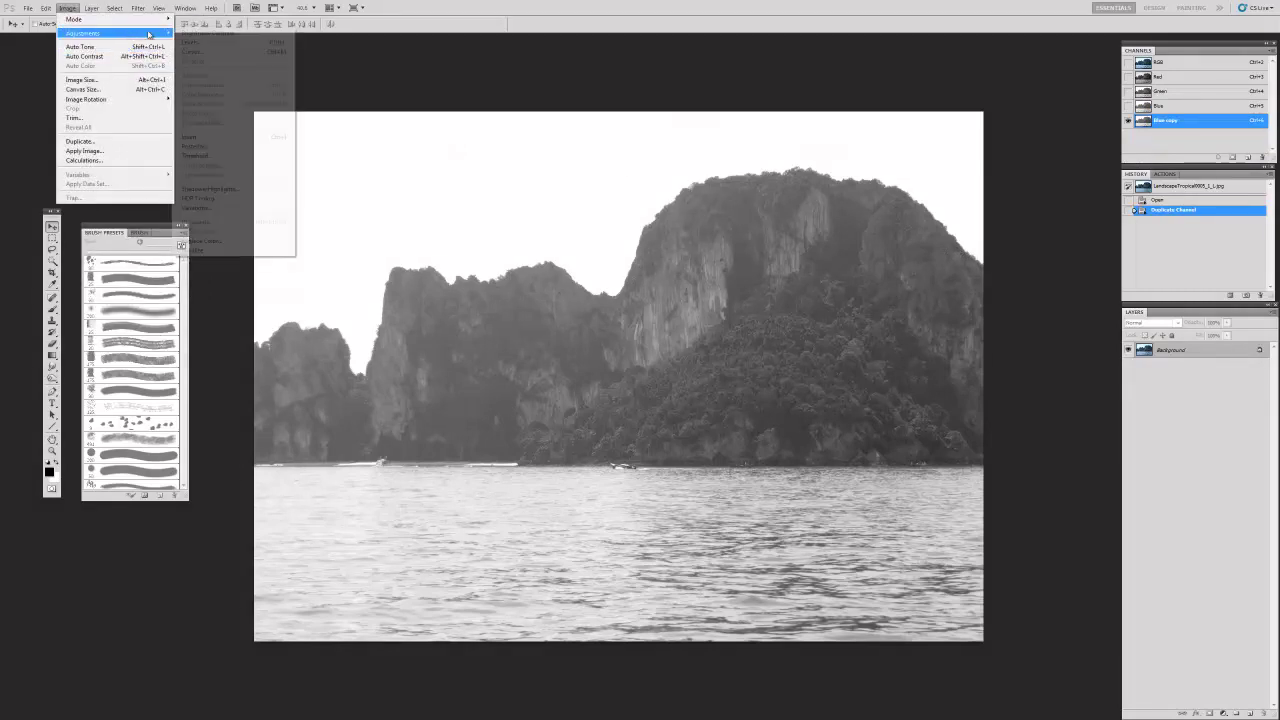
{"action": "left_click", "coordinate": [245, 51]}
{"action": "left_click", "coordinate": [931, 298]}
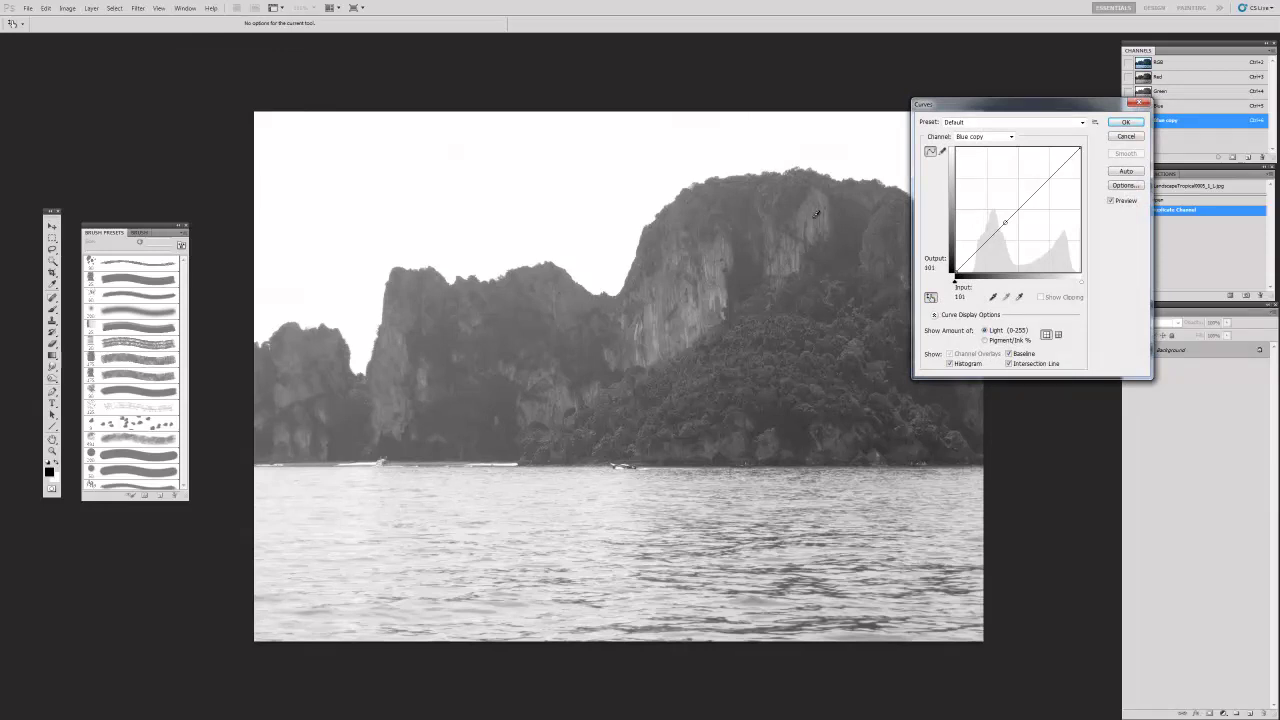
Step: Apply a first Curves pass darkening the mountain tones in Blue copy
{"action": "left_click_drag", "start_coordinate": [808, 229], "coordinate": [802, 260]}
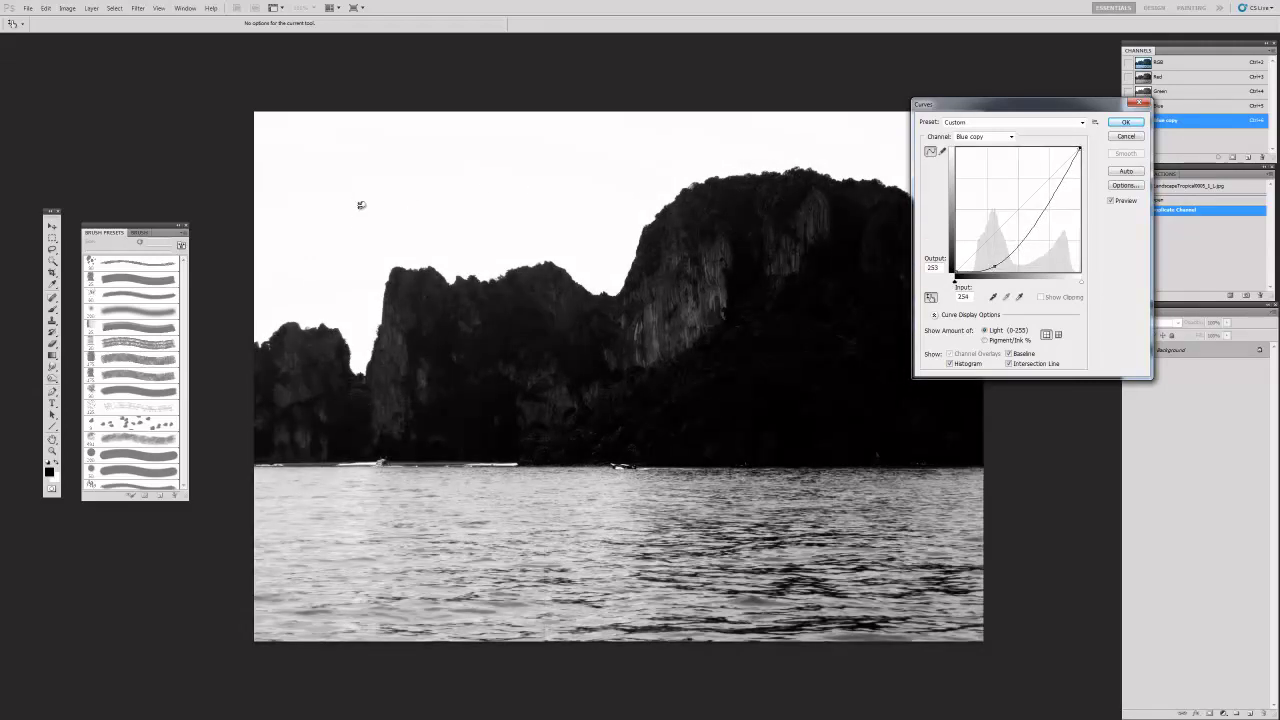
{"action": "left_click_drag", "start_coordinate": [972, 104], "coordinate": [1072, 113]}
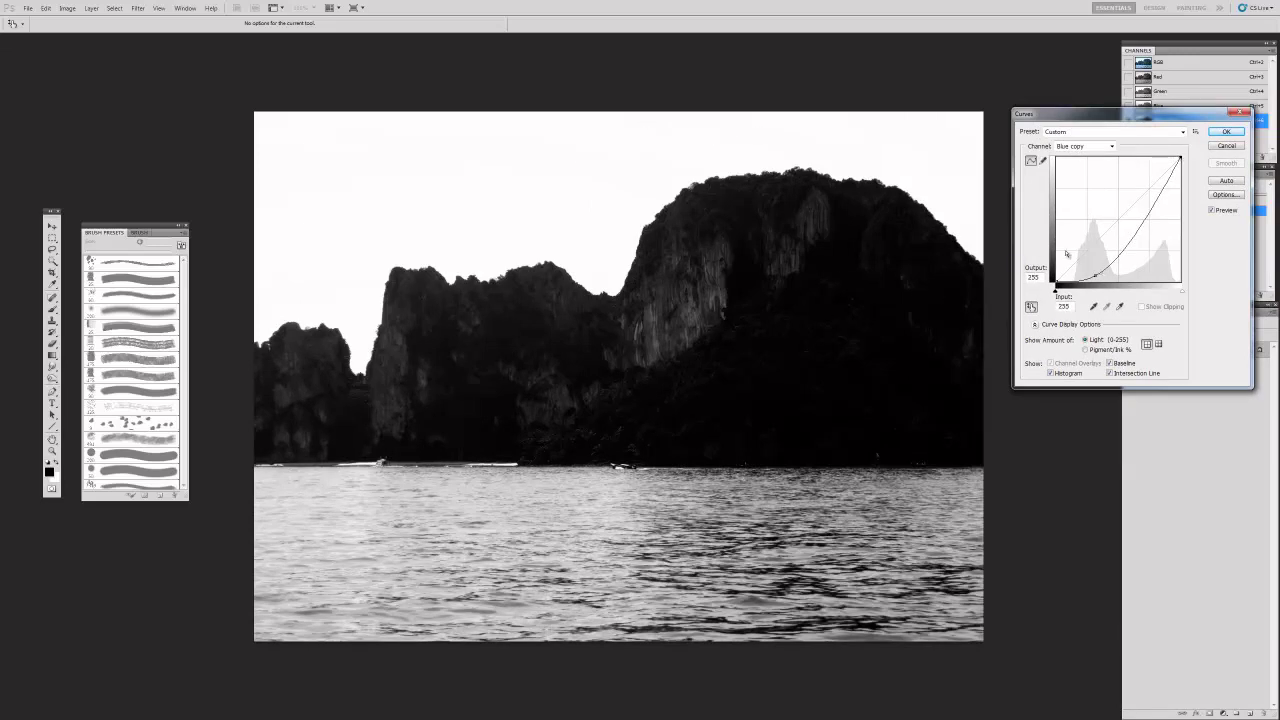
{"action": "left_click", "coordinate": [1224, 133]}
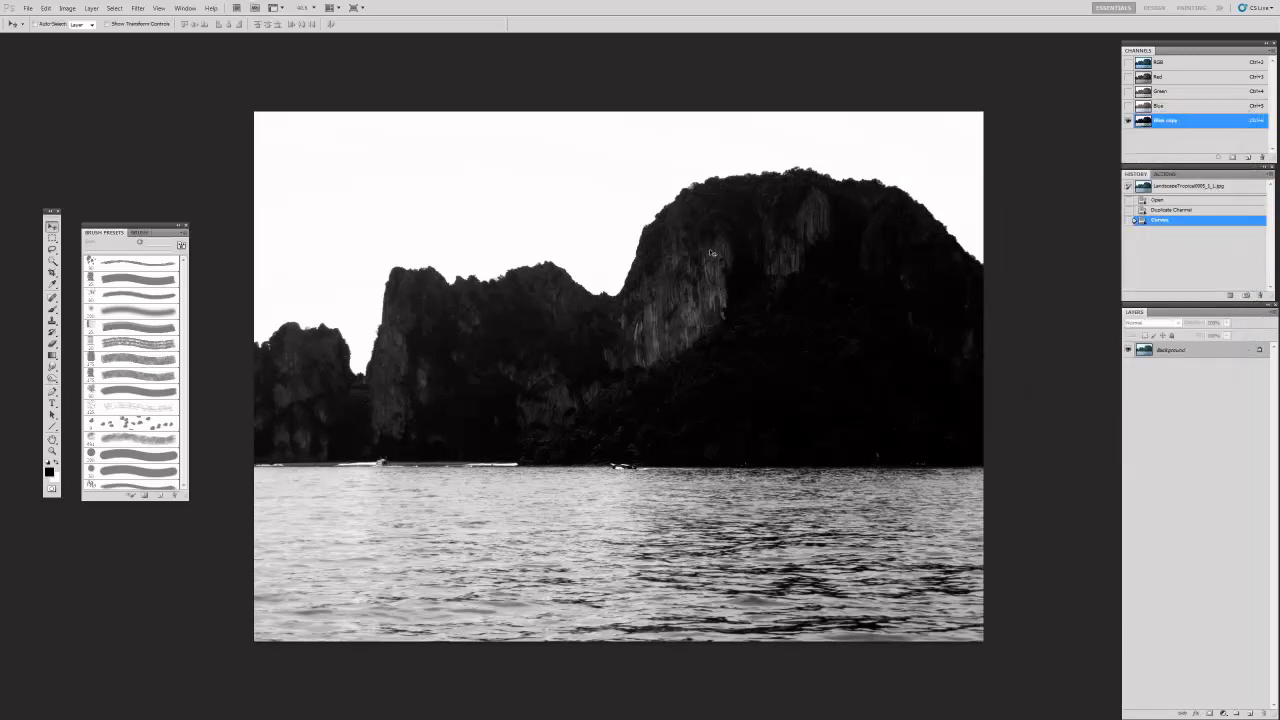
Step: Apply a second Curves pass pushing the mountains toward solid black
{"action": "left_click", "coordinate": [110, 12]}
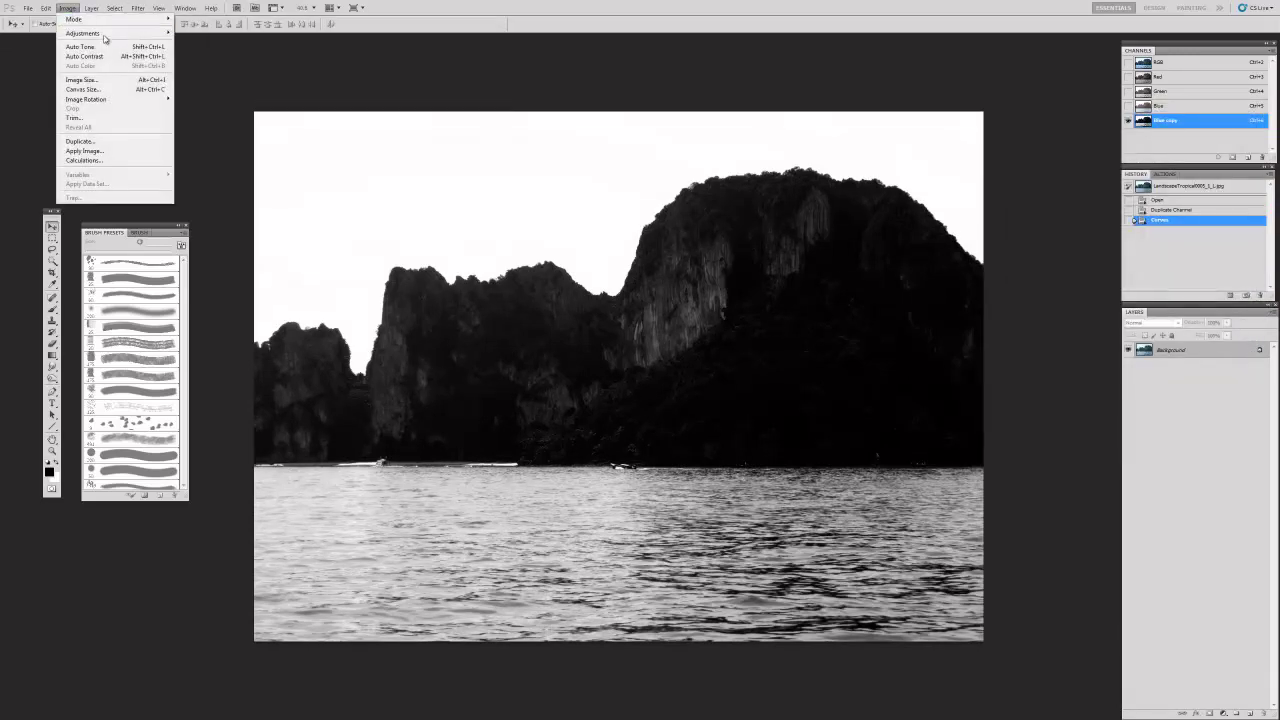
{"action": "mouse_move", "coordinate": [110, 33]}
{"action": "left_click", "coordinate": [230, 52]}
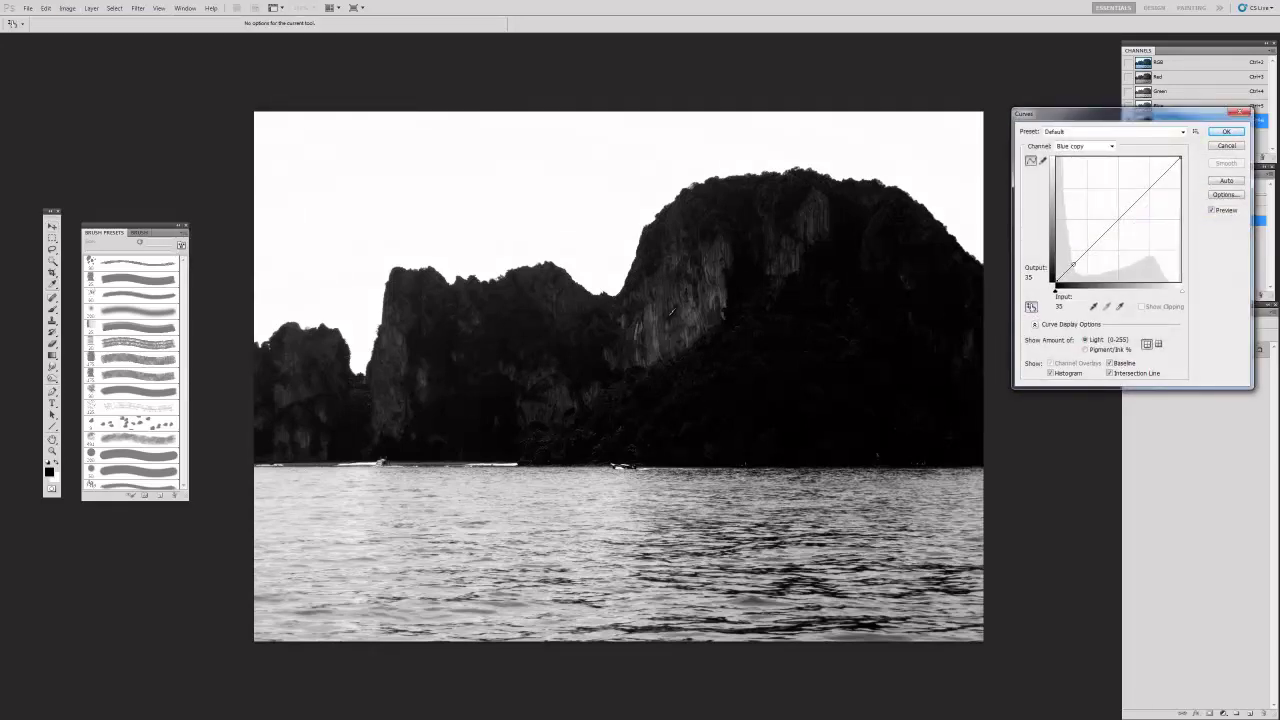
{"action": "left_click_drag", "start_coordinate": [651, 318], "coordinate": [646, 337]}
{"action": "key", "text": "Left"}
{"action": "key", "text": "Left"}
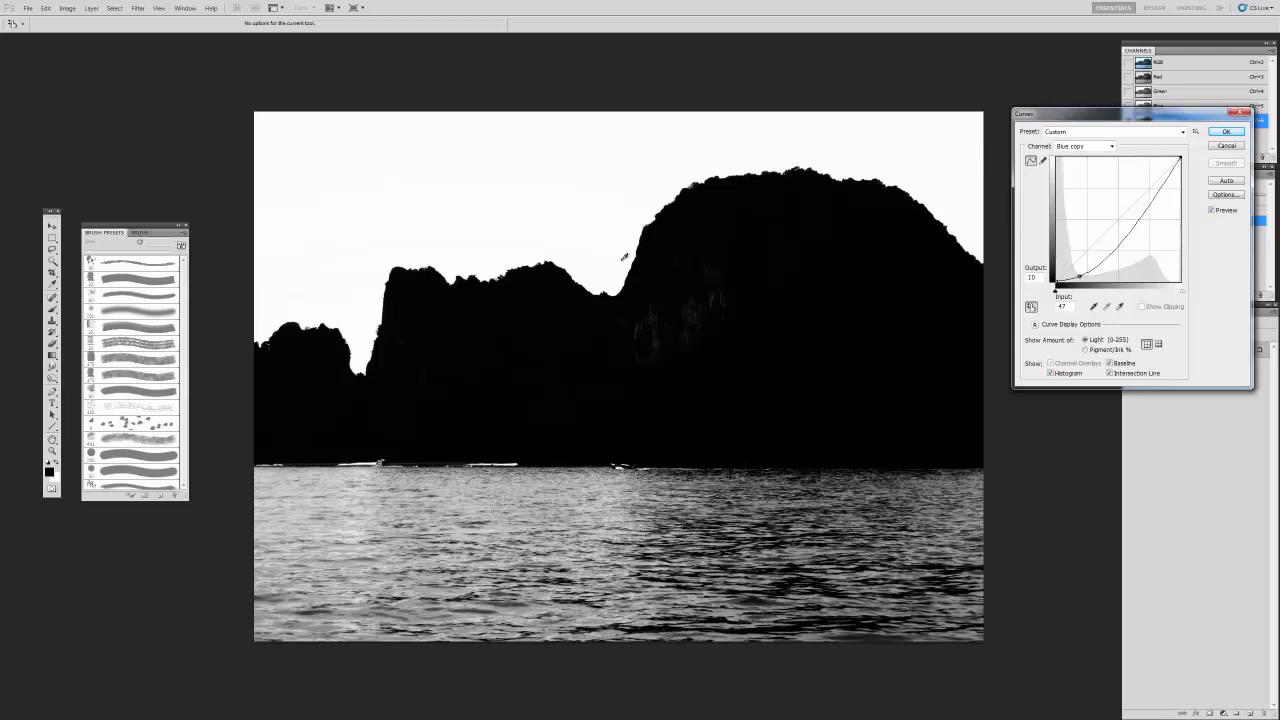
{"action": "left_click", "coordinate": [1223, 134]}
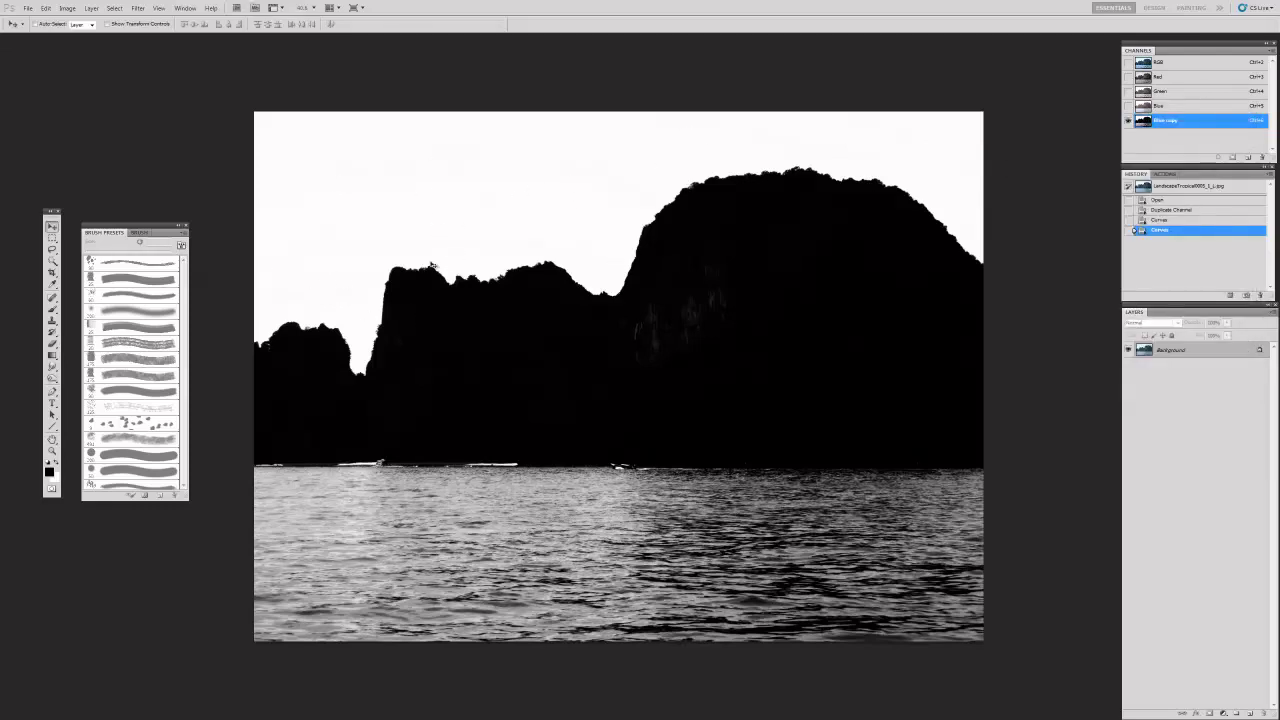
{"action": "left_click", "coordinate": [53, 378]}
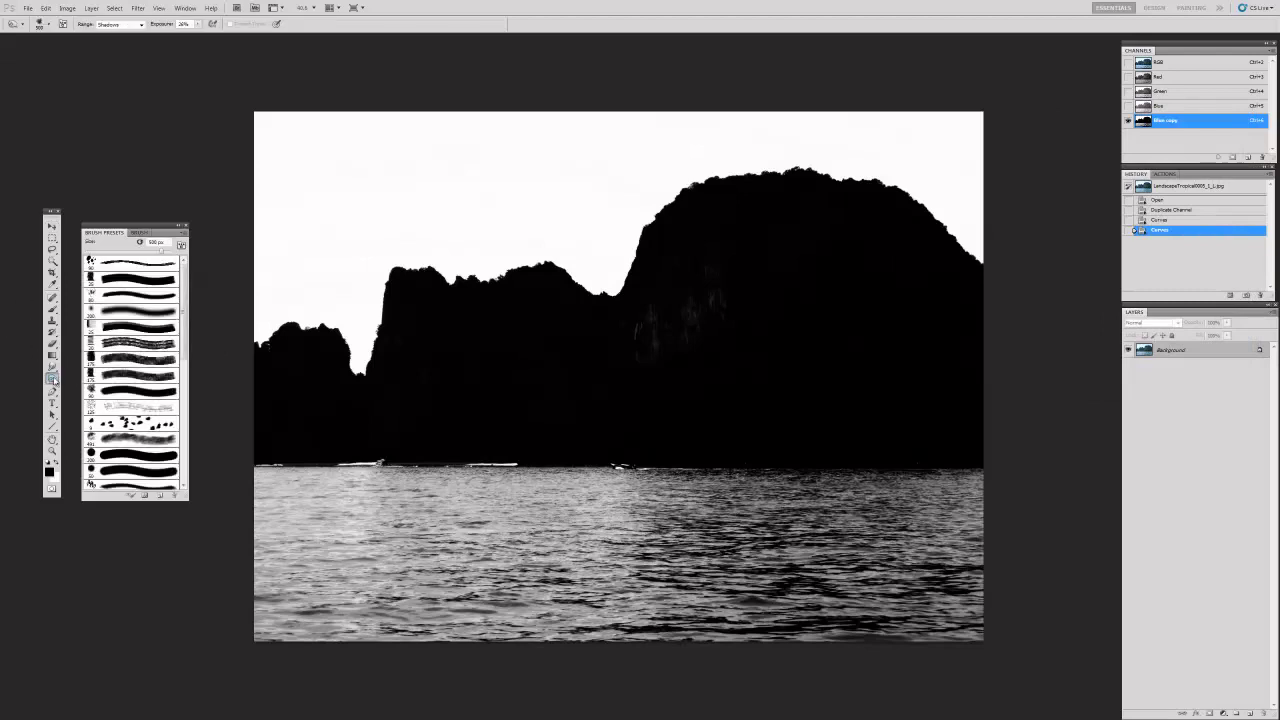
Step: Burn the remaining grey patches on the mountains with a 400 px brush
{"action": "left_click_drag", "start_coordinate": [586, 349], "coordinate": [734, 289]}
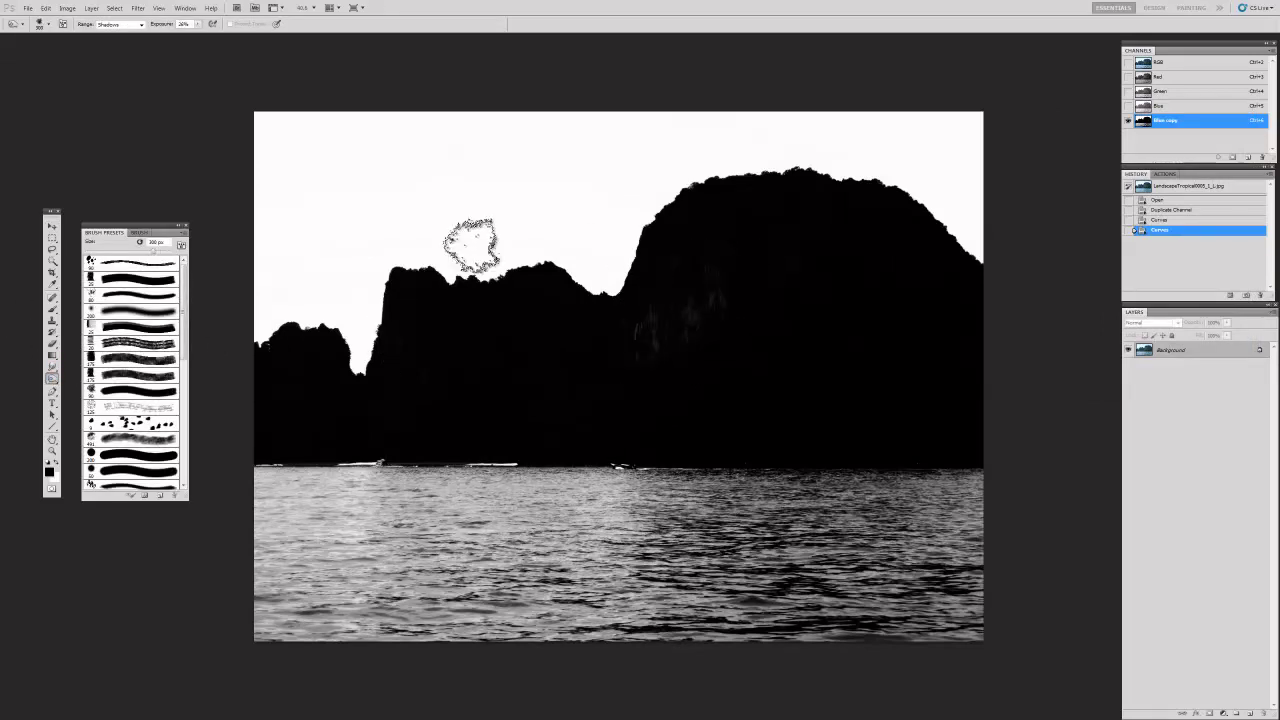
{"action": "key", "text": "bracketright"}
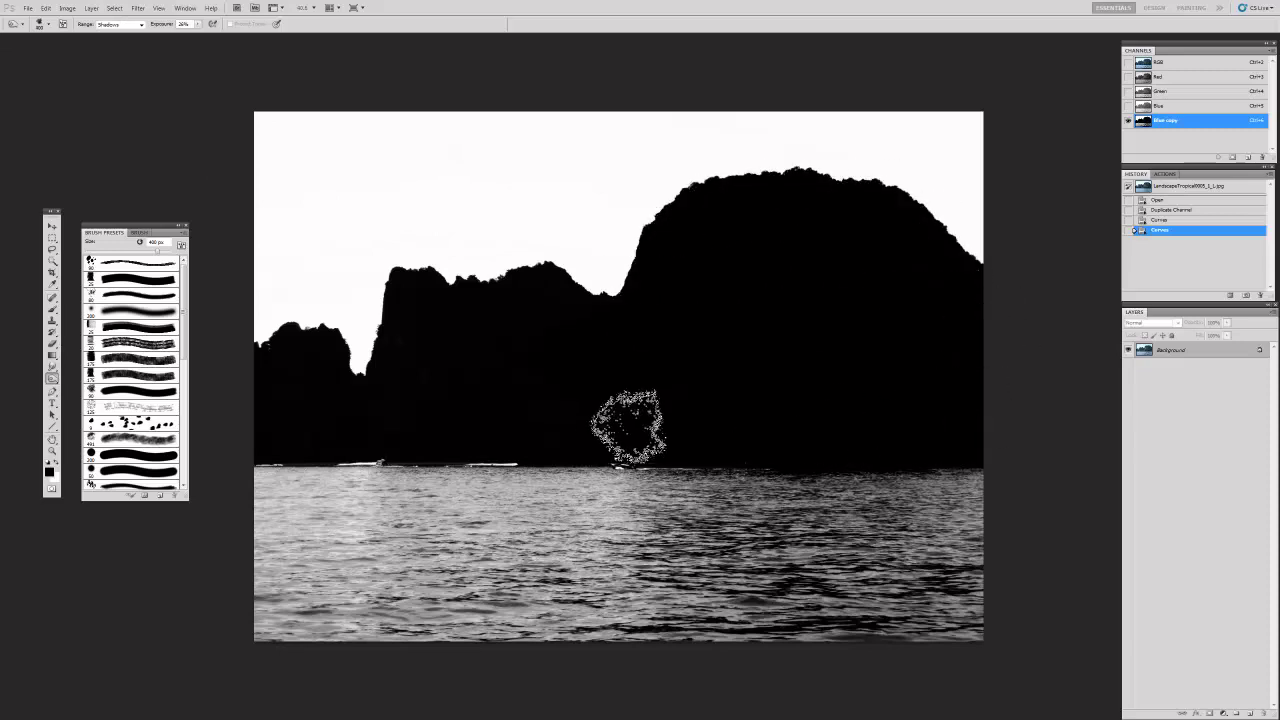
{"action": "left_click", "coordinate": [601, 340]}
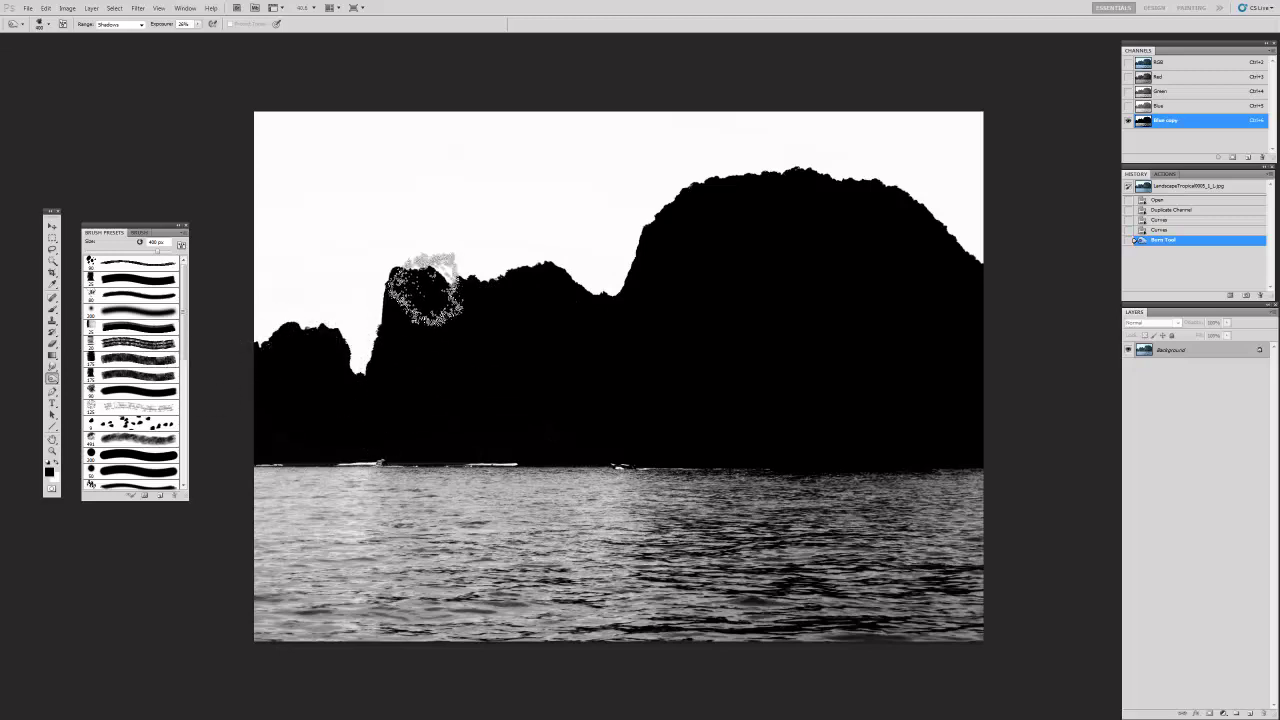
{"action": "left_click", "coordinate": [990, 364]}
{"action": "left_click", "coordinate": [966, 357]}
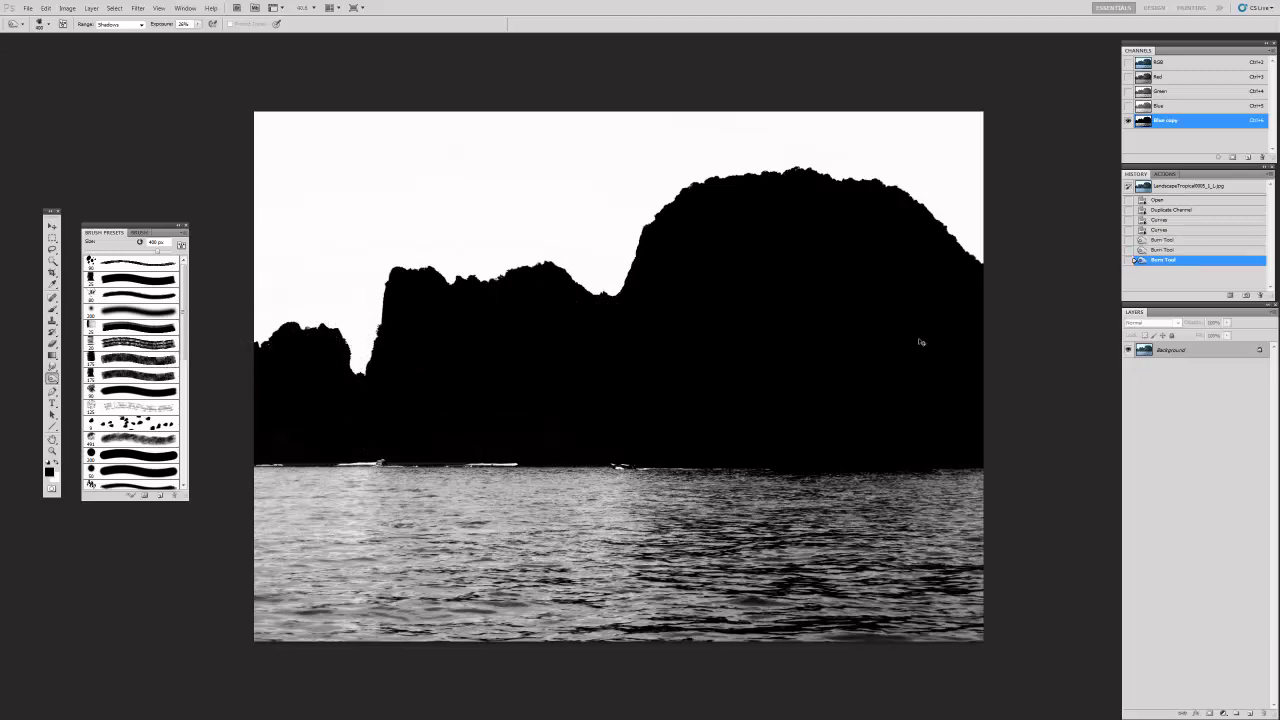
Step: Invert Blue copy and burn stray light tones in the sky and left mountain edge
{"action": "key", "text": "ctrl+i"}
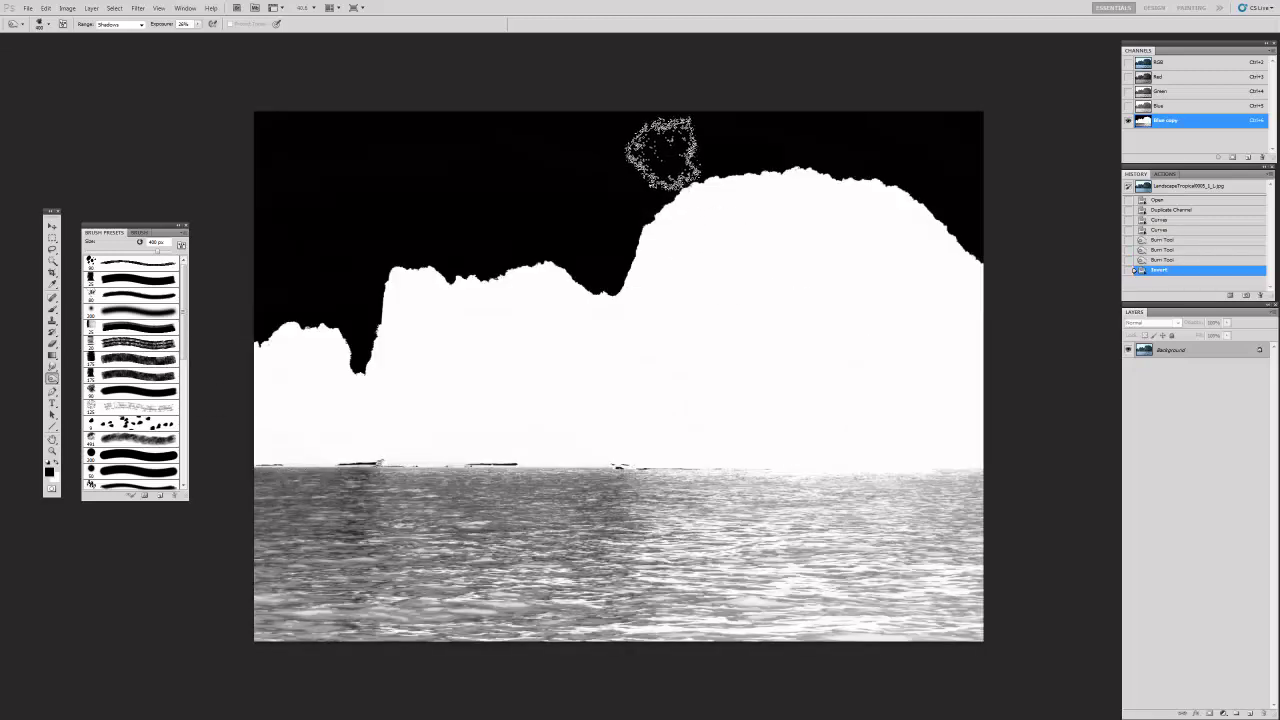
{"action": "key", "text": "bracketright"}
{"action": "mouse_move", "coordinate": [955, 133]}
{"action": "left_mouse_down"}
{"action": "mouse_move", "coordinate": [1020, 123]}
{"action": "mouse_move", "coordinate": [986, 123]}
{"action": "left_mouse_up"}
{"action": "key", "text": "bracketleft"}
{"action": "key", "text": "bracketleft"}
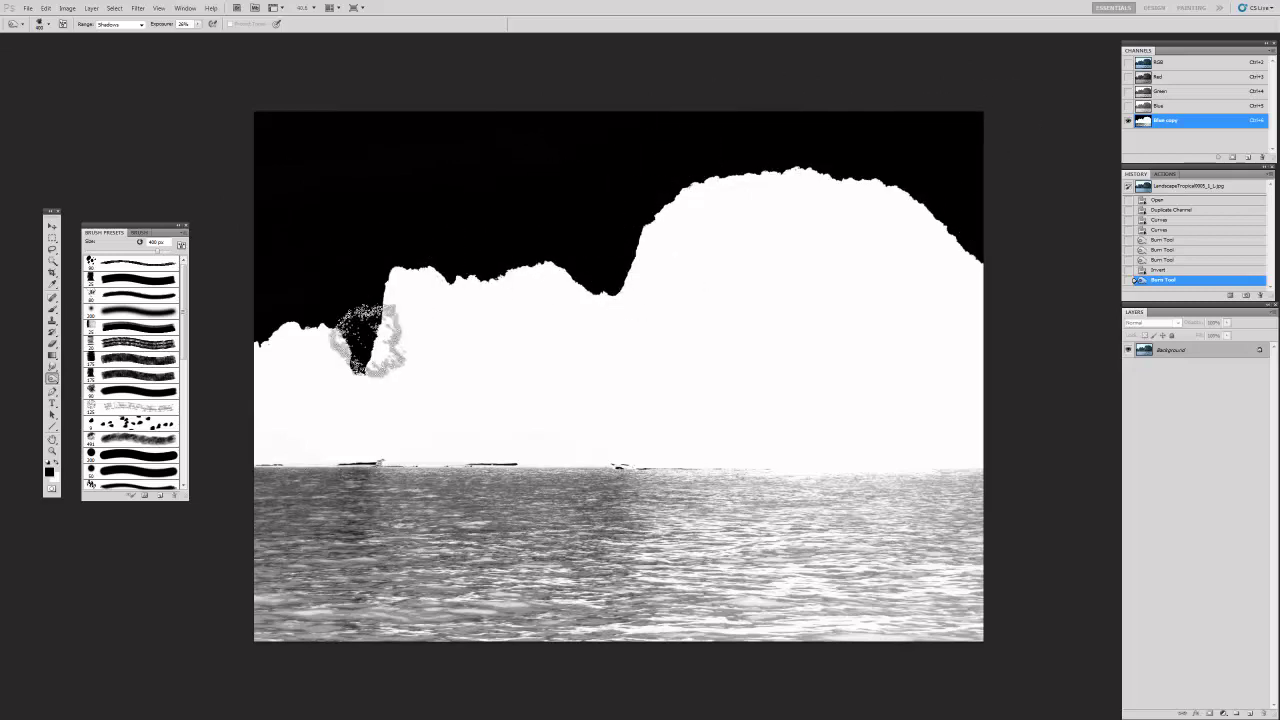
{"action": "left_click", "coordinate": [904, 160]}
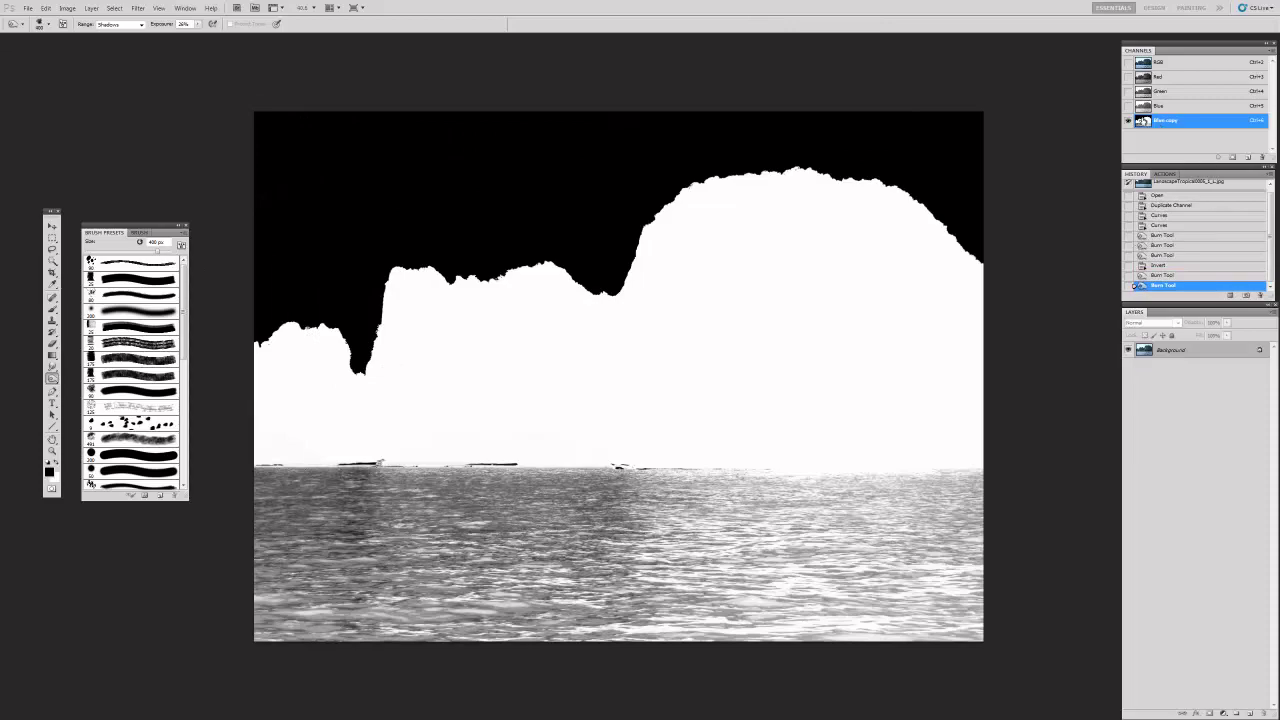
Step: Paste the islands selected from Blue copy onto Layer 1 and add an empty Layer 2
{"action": "left_click", "coordinate": [1143, 124], "text": "ctrl"}
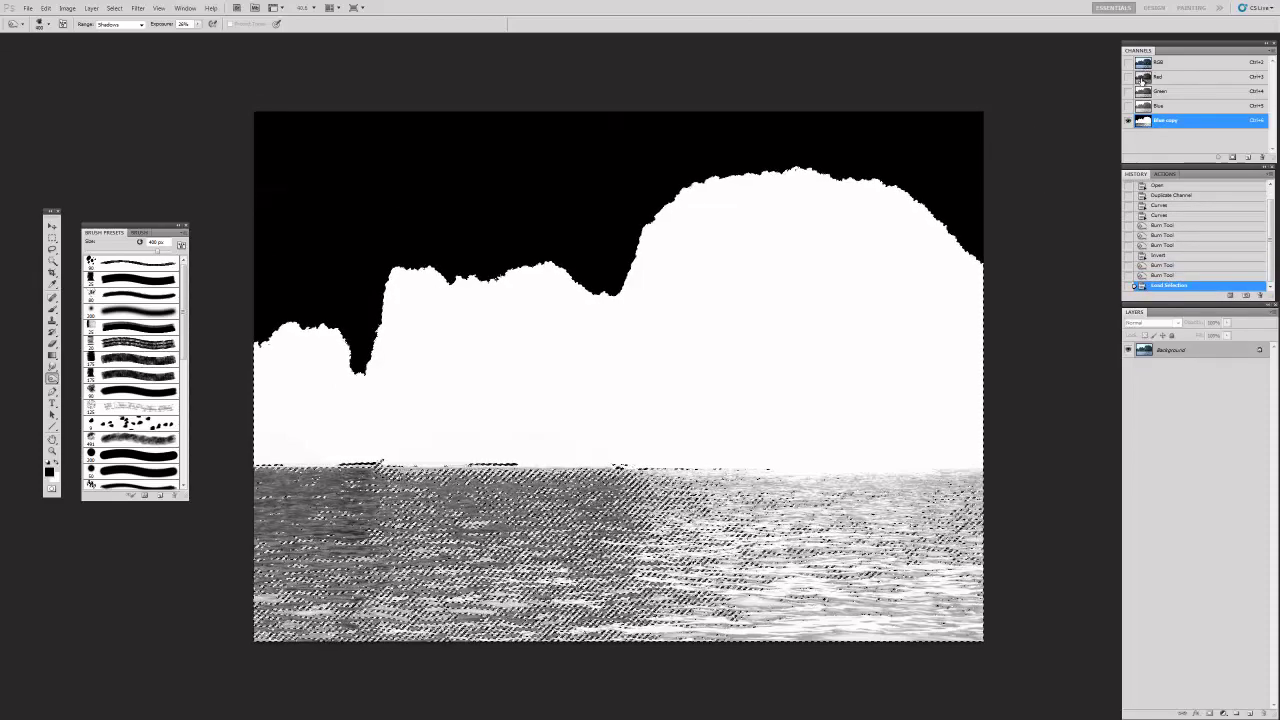
{"action": "left_click", "coordinate": [1200, 347]}
{"action": "key", "text": "ctrl+c"}
{"action": "key", "text": "ctrl+v"}
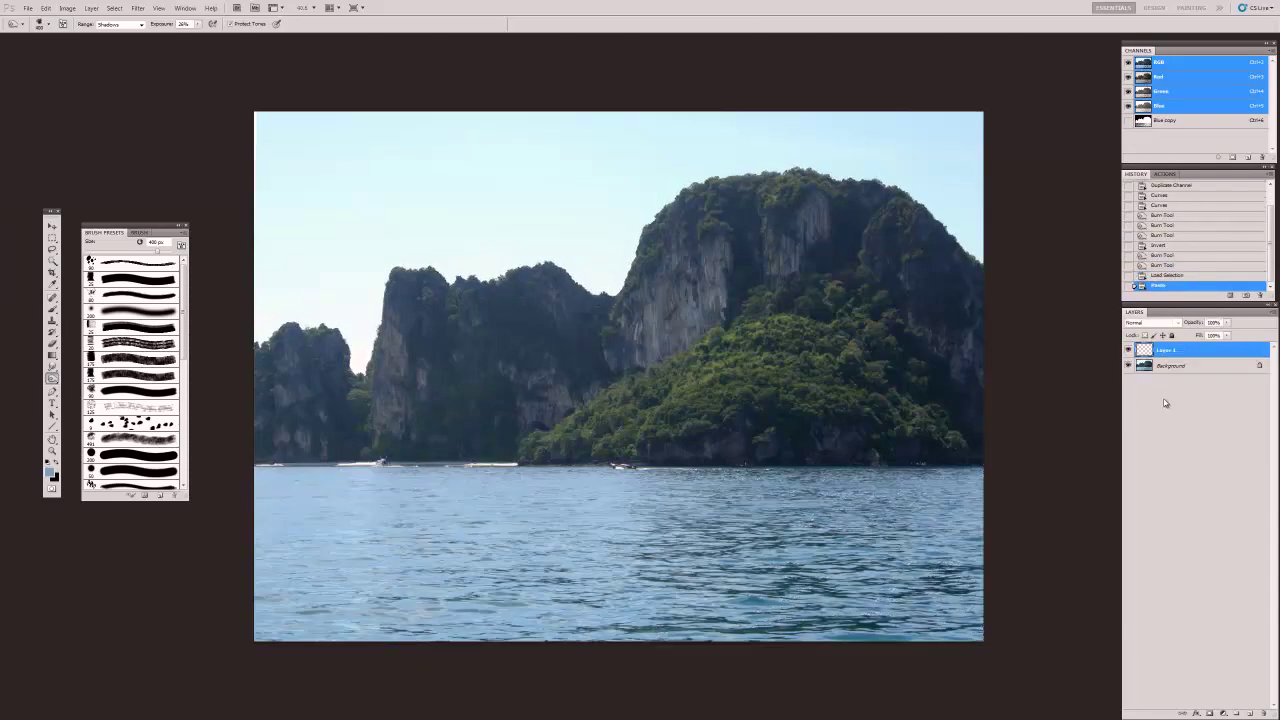
{"action": "left_click", "coordinate": [1145, 366]}
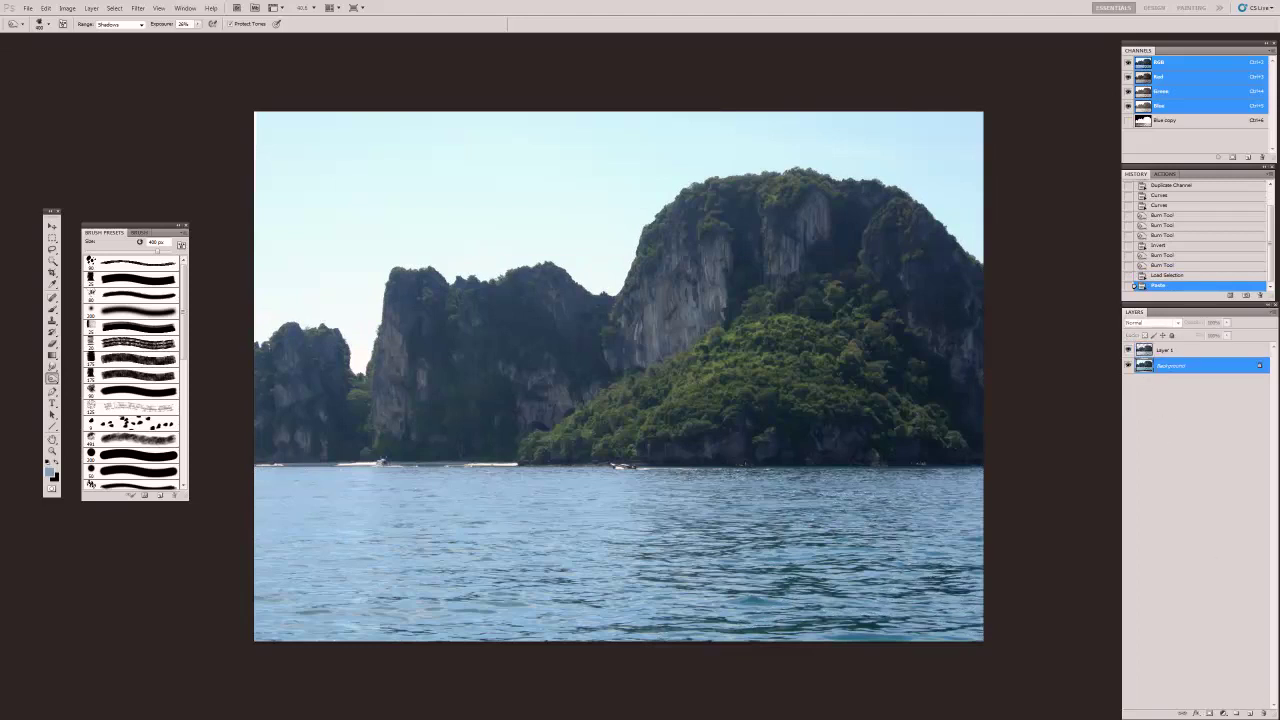
{"action": "left_click", "coordinate": [1251, 712]}
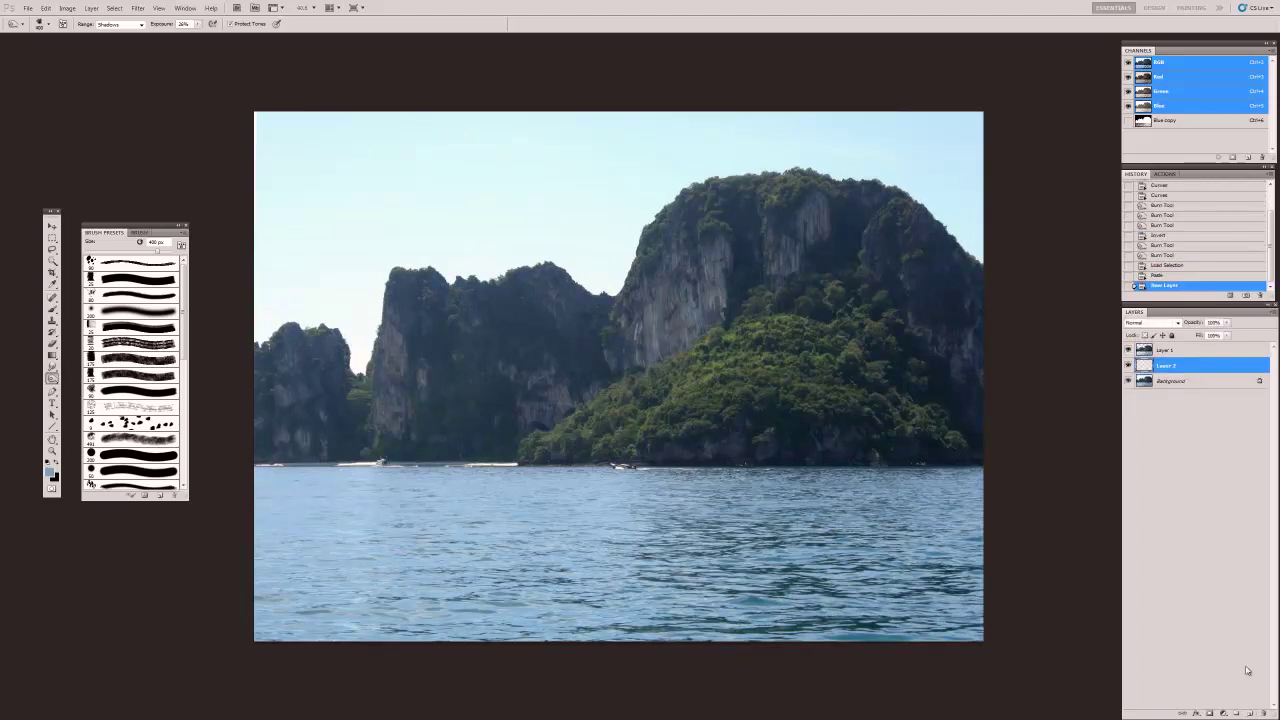
Step: Fill Layer 2 with blue-grey and delete the water area from Layer 1
{"action": "key", "text": "alt+BackSpace"}
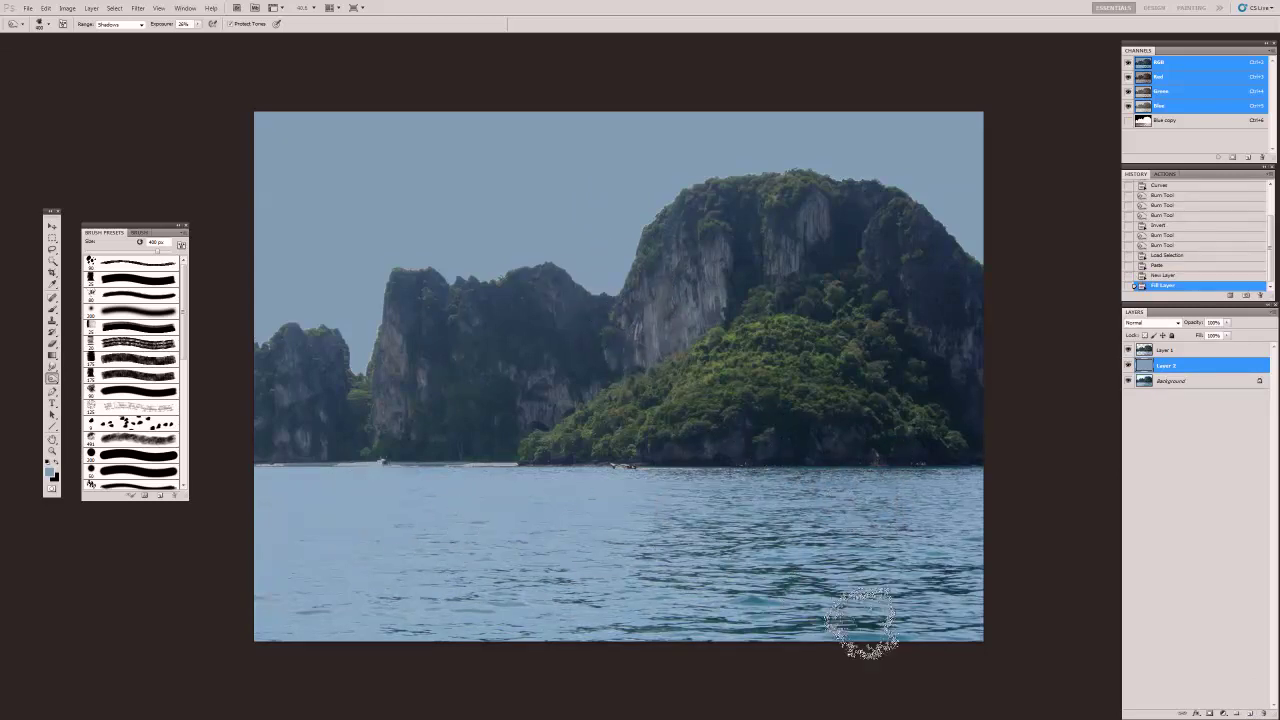
{"action": "key", "text": "m"}
{"action": "left_click_drag", "start_coordinate": [252, 472], "coordinate": [986, 645]}
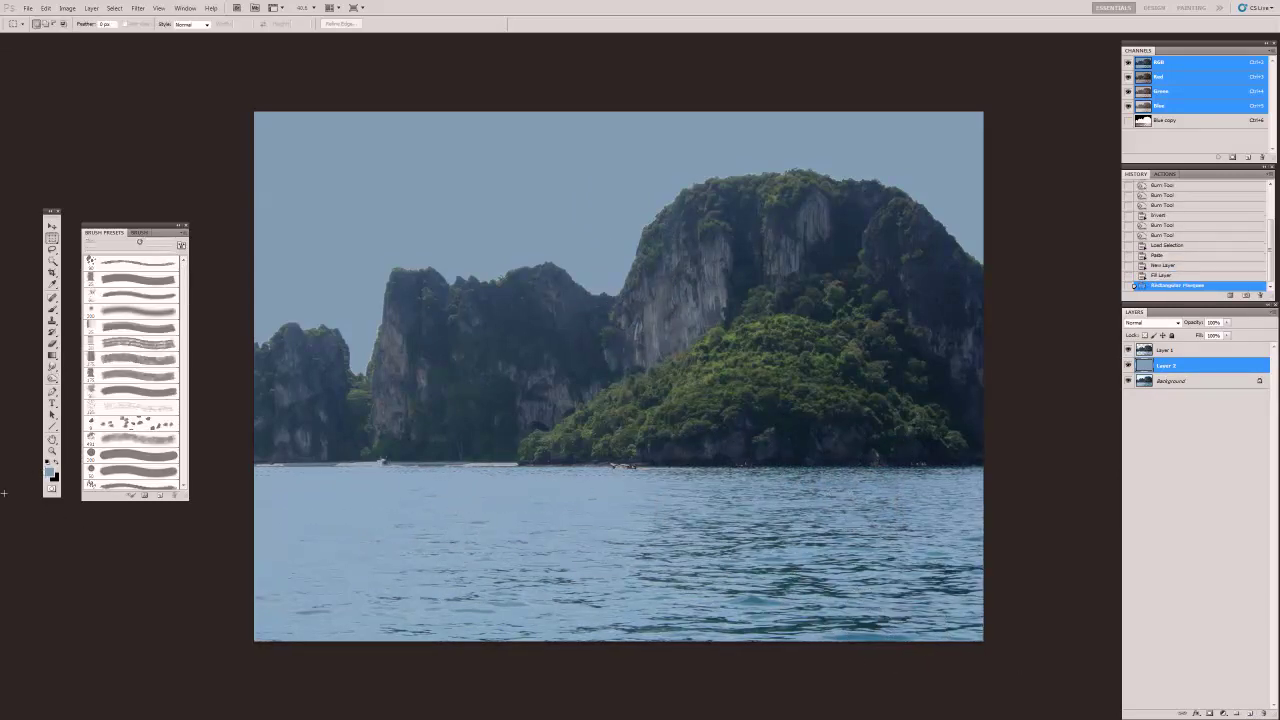
{"action": "left_click", "coordinate": [1168, 350]}
{"action": "key", "text": "Delete"}
{"action": "key", "text": "ctrl+d"}
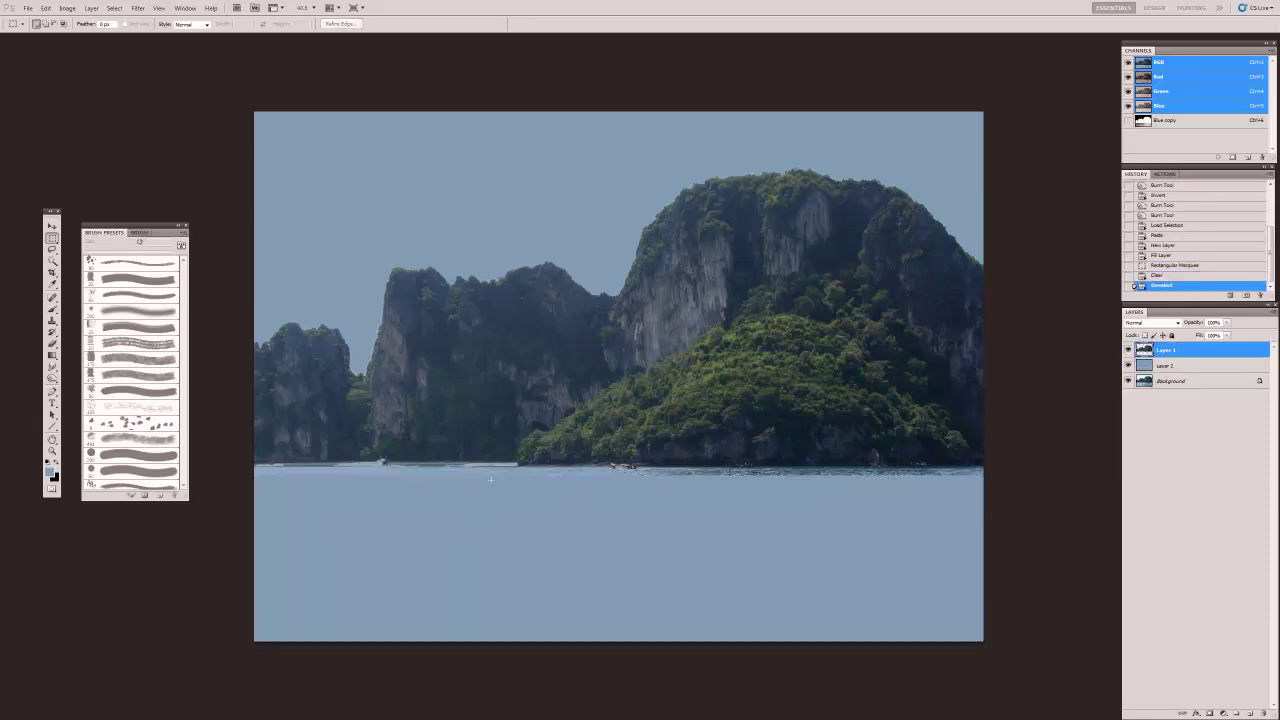
Step: Erase the leftover water along the horizon on Layer 1
{"action": "key", "text": "e"}
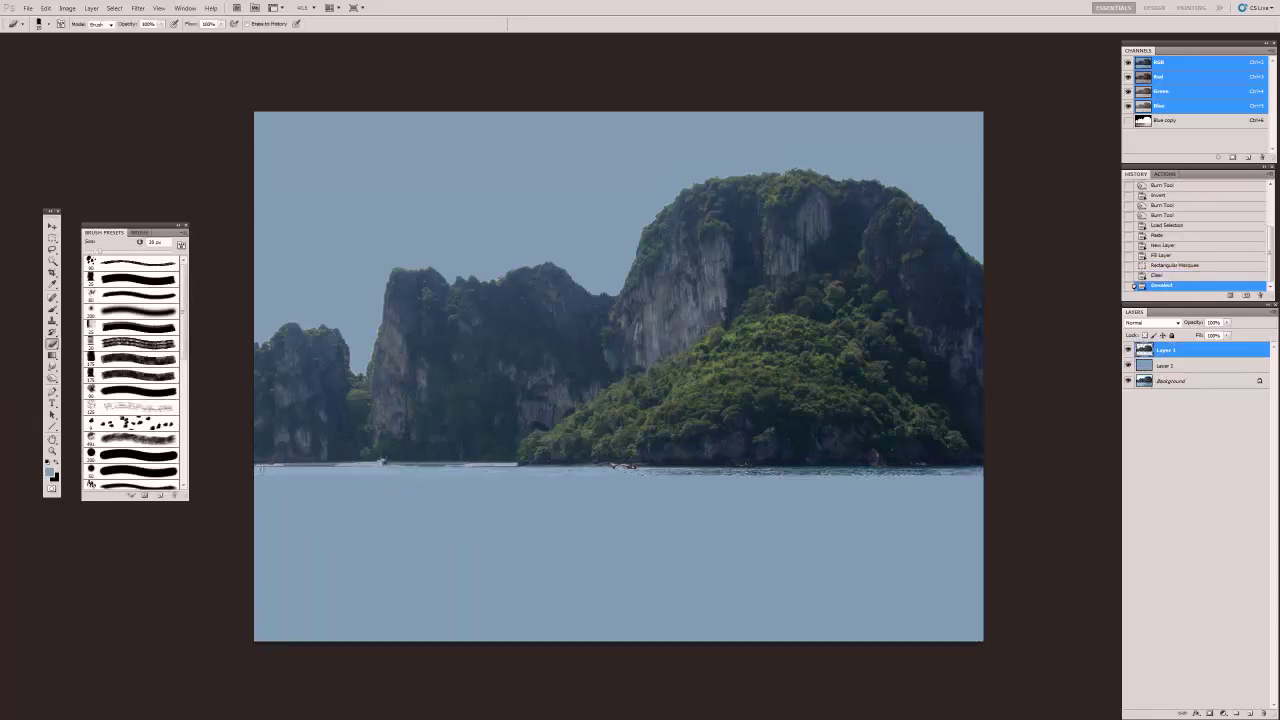
{"action": "mouse_move", "coordinate": [276, 470]}
{"action": "left_mouse_down"}
{"action": "mouse_move", "coordinate": [365, 470]}
{"action": "mouse_move", "coordinate": [250, 472]}
{"action": "mouse_move", "coordinate": [990, 471]}
{"action": "left_mouse_up"}
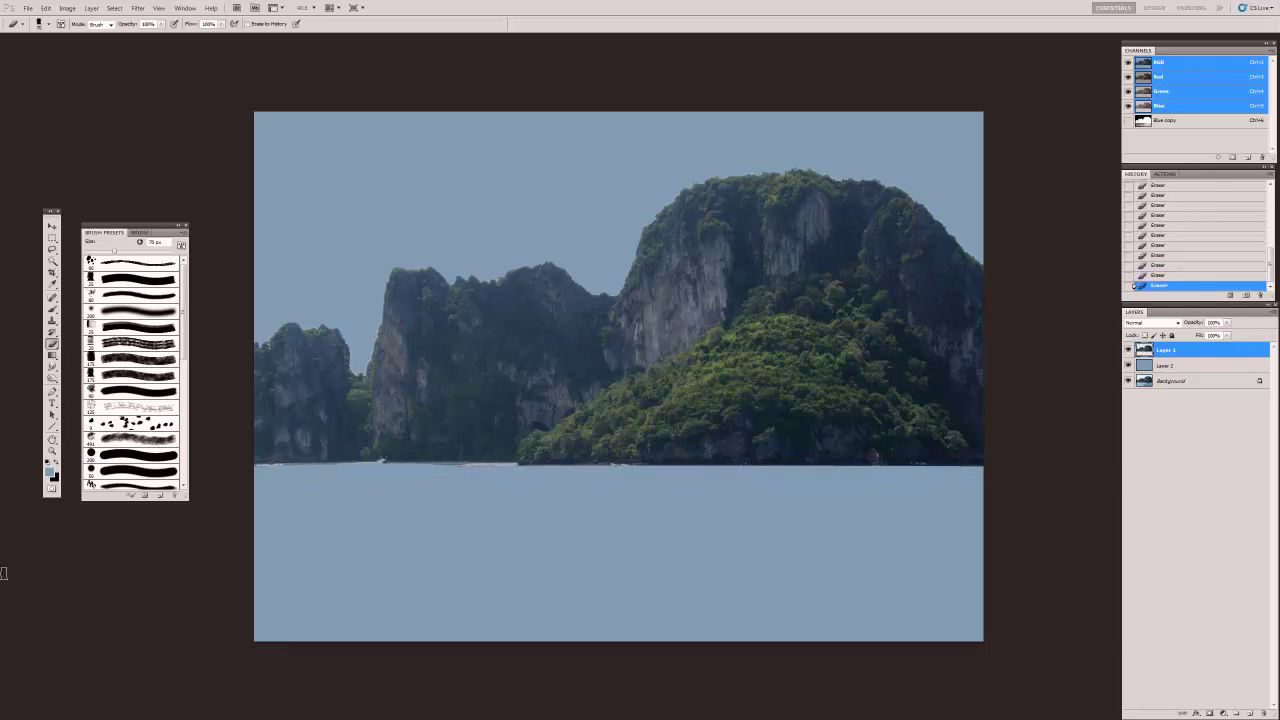
{"action": "left_click_drag", "start_coordinate": [597, 366], "coordinate": [592, 405]}
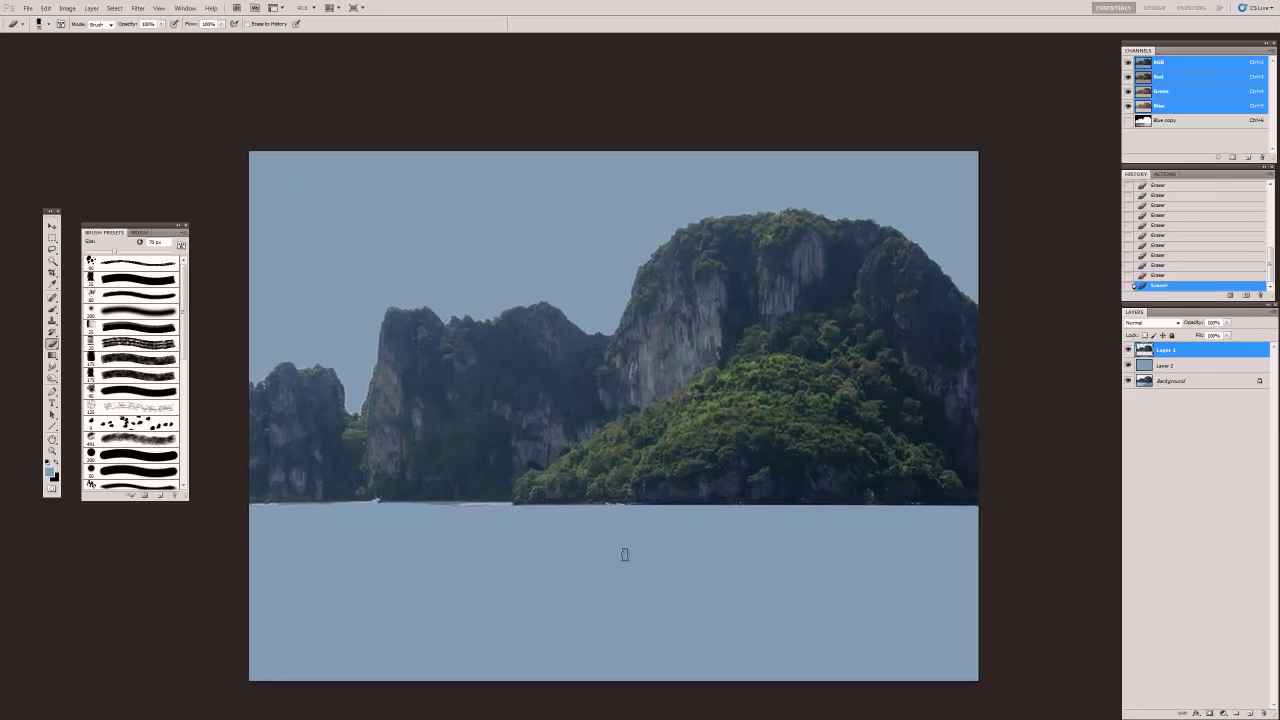
{"action": "left_click_drag", "start_coordinate": [680, 466], "coordinate": [679, 454]}
{"action": "key", "text": "v"}
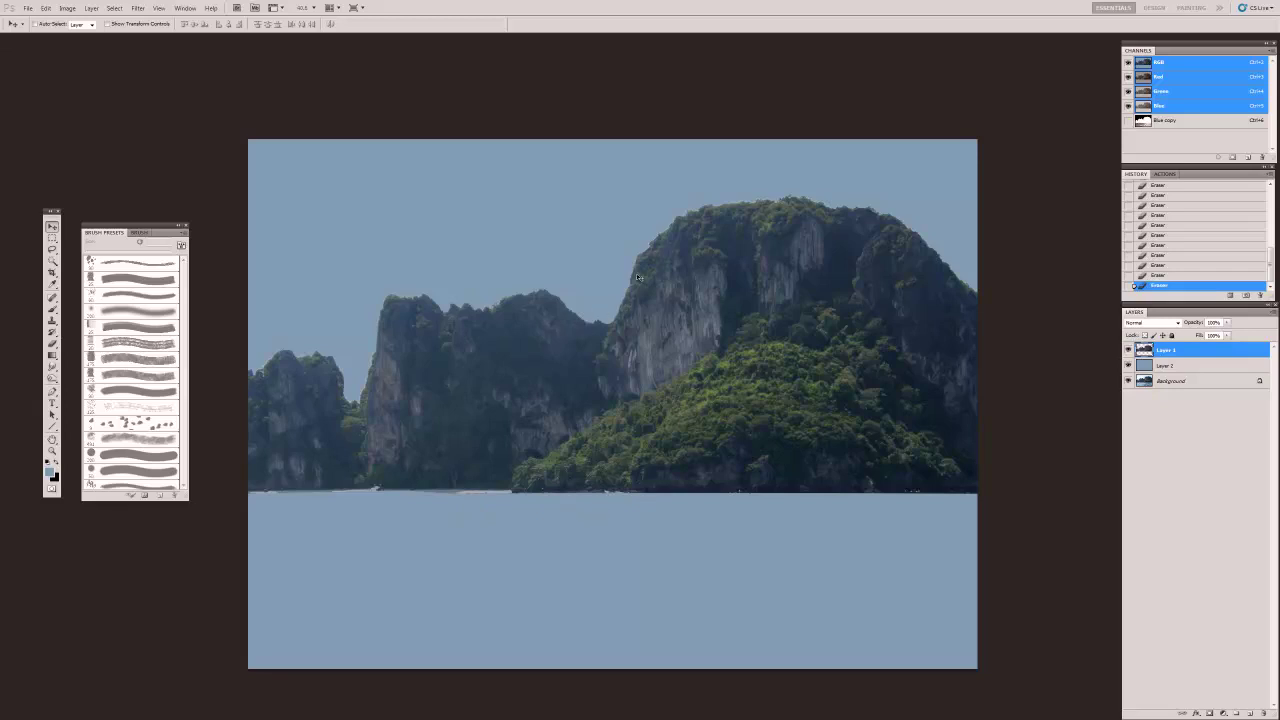
Step: Zoom in on the big cliff top and apply a 1-pixel Defringe to Layer 1
{"action": "key", "text": "z"}
{"action": "left_click_drag", "start_coordinate": [856, 254], "coordinate": [1007, 508]}
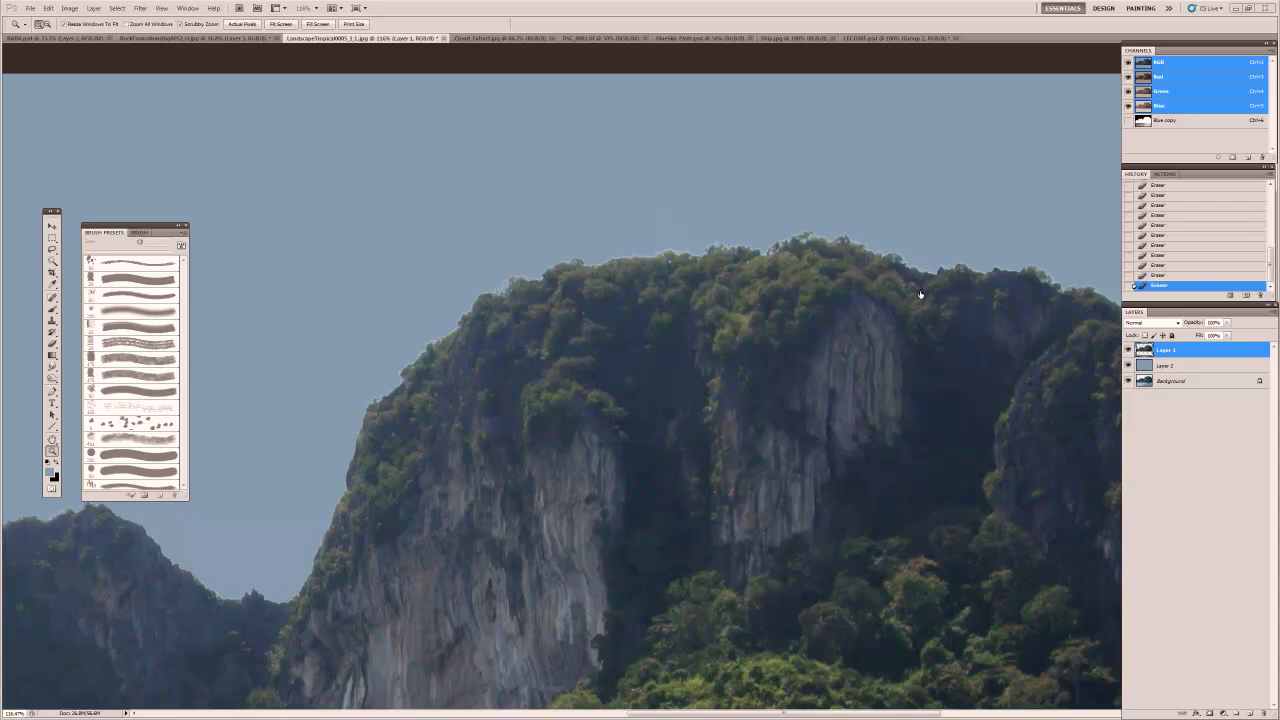
{"action": "mouse_move", "coordinate": [898, 369]}
{"action": "left_mouse_down"}
{"action": "mouse_move", "coordinate": [814, 349]}
{"action": "mouse_move", "coordinate": [866, 360]}
{"action": "mouse_move", "coordinate": [720, 406]}
{"action": "mouse_move", "coordinate": [888, 355]}
{"action": "left_mouse_up"}
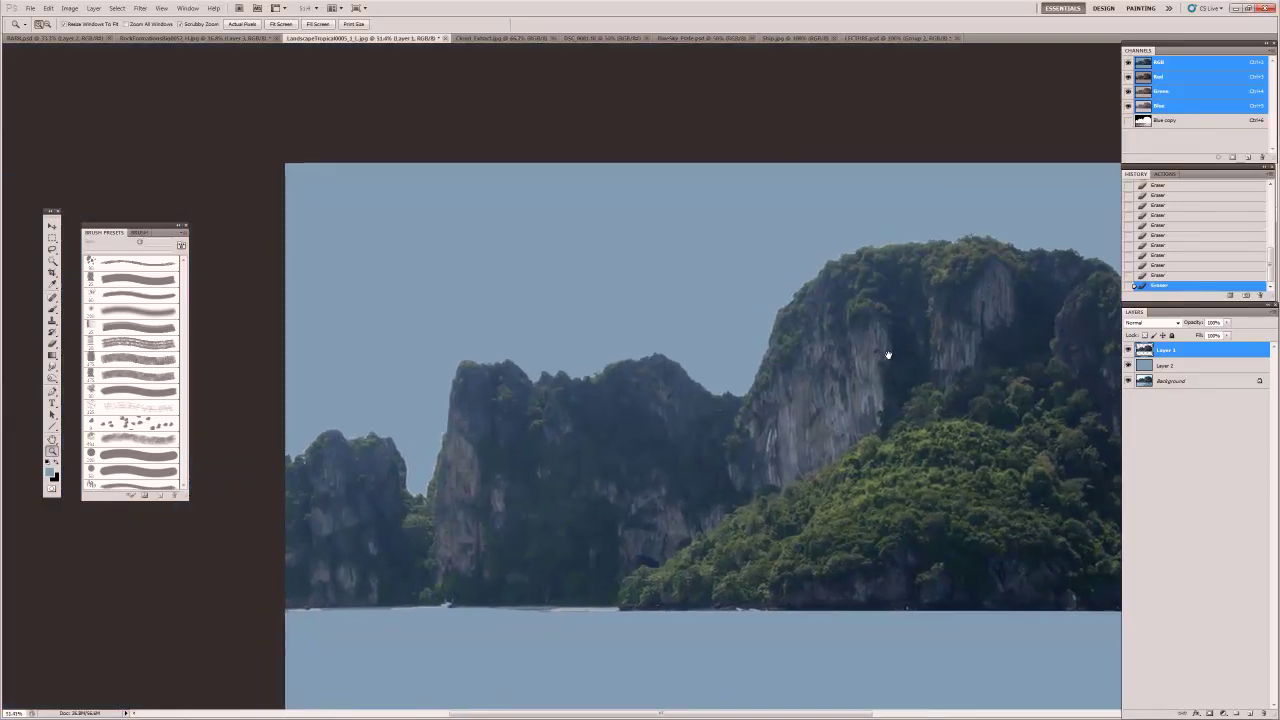
{"action": "left_click_drag", "start_coordinate": [703, 360], "coordinate": [757, 294]}
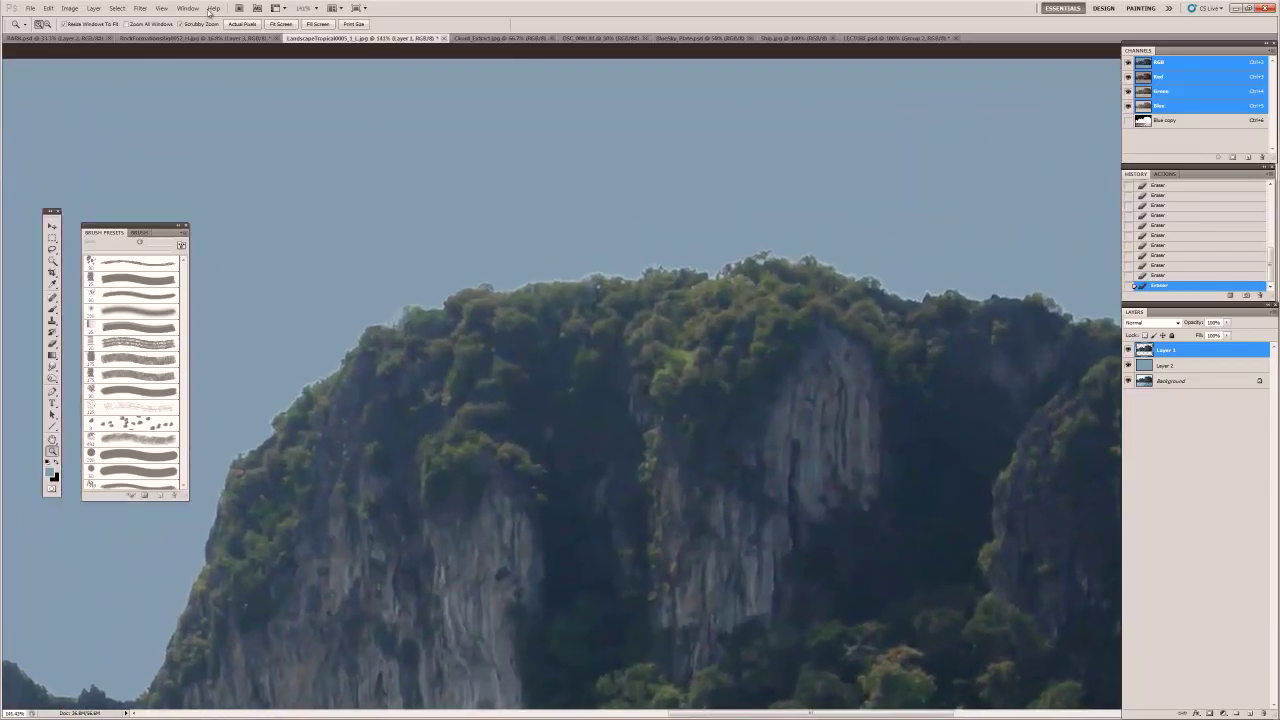
{"action": "left_click", "coordinate": [93, 8]}
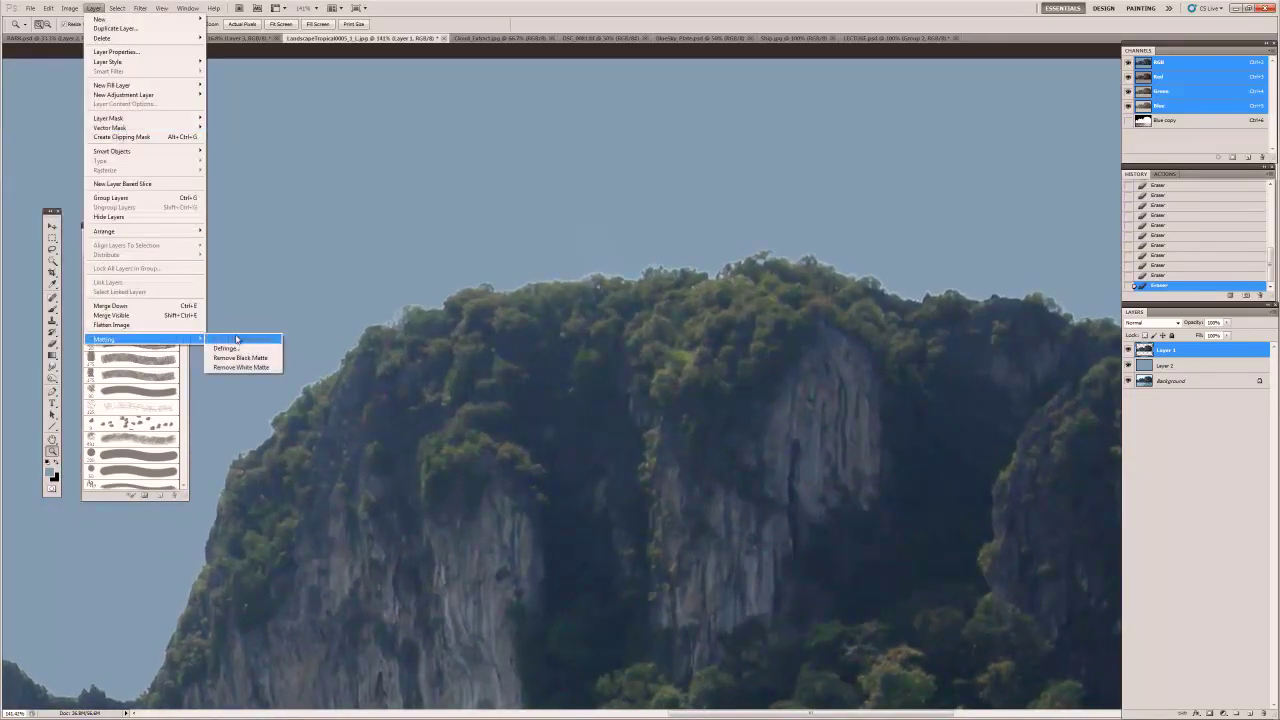
{"action": "left_click", "coordinate": [226, 348]}
{"action": "left_click", "coordinate": [828, 203]}
Step: Pan across the cliff and zoom closer on the treeline edge
{"action": "left_click_drag", "start_coordinate": [833, 322], "coordinate": [480, 405]}
{"action": "left_click_drag", "start_coordinate": [640, 290], "coordinate": [867, 325]}
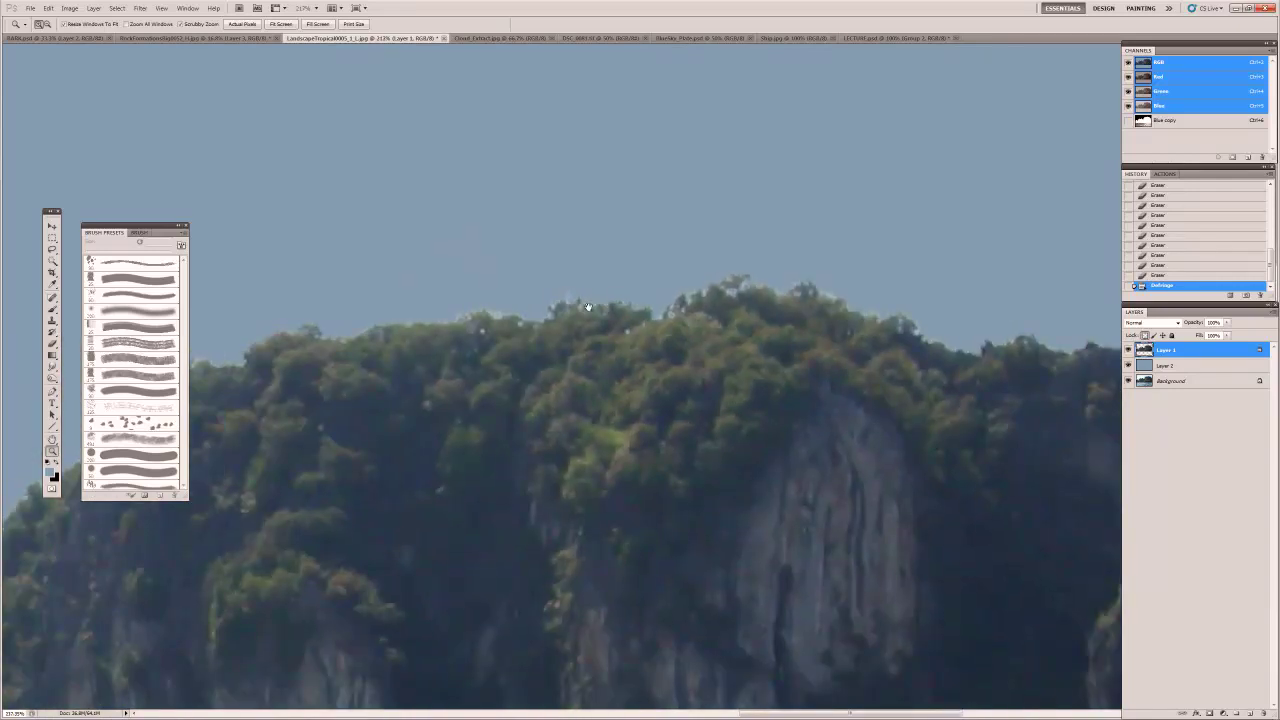
{"action": "left_click_drag", "start_coordinate": [581, 303], "coordinate": [590, 314]}
{"action": "left_click", "coordinate": [53, 321]}
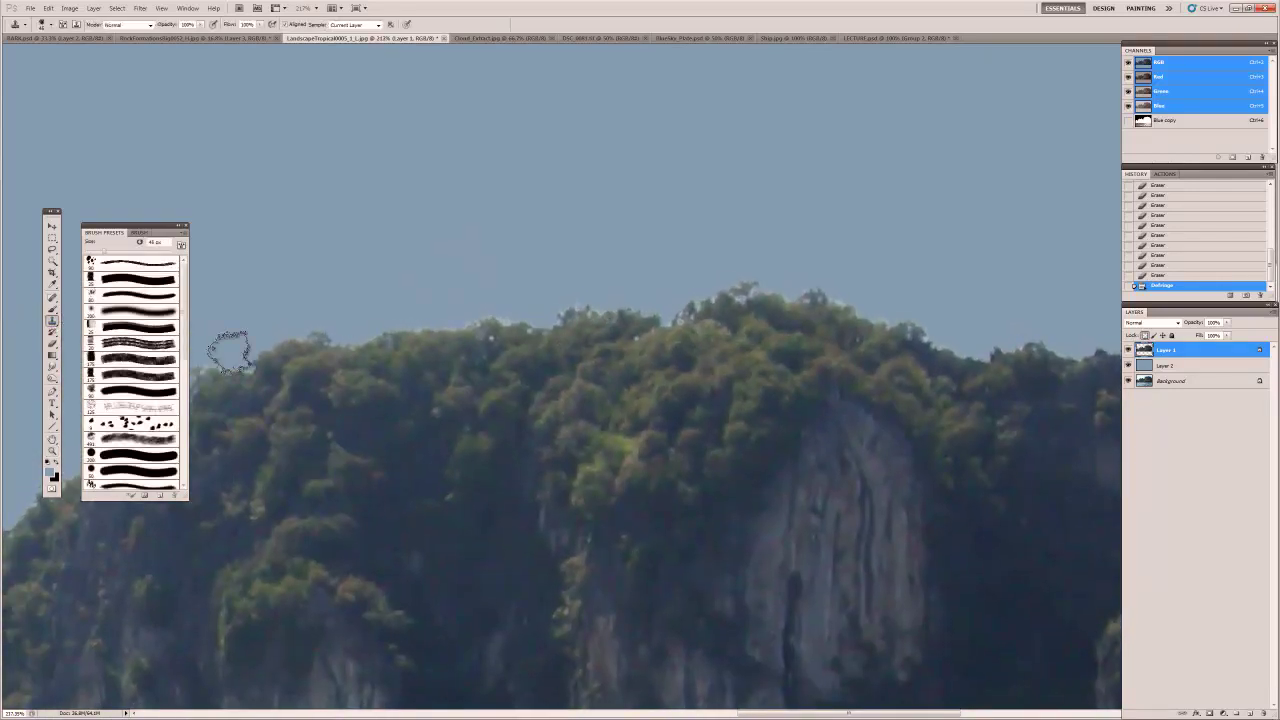
Step: With a smaller brush, clone foliage over the pale fringe along the treeline
{"action": "key", "text": "bracketleft"}
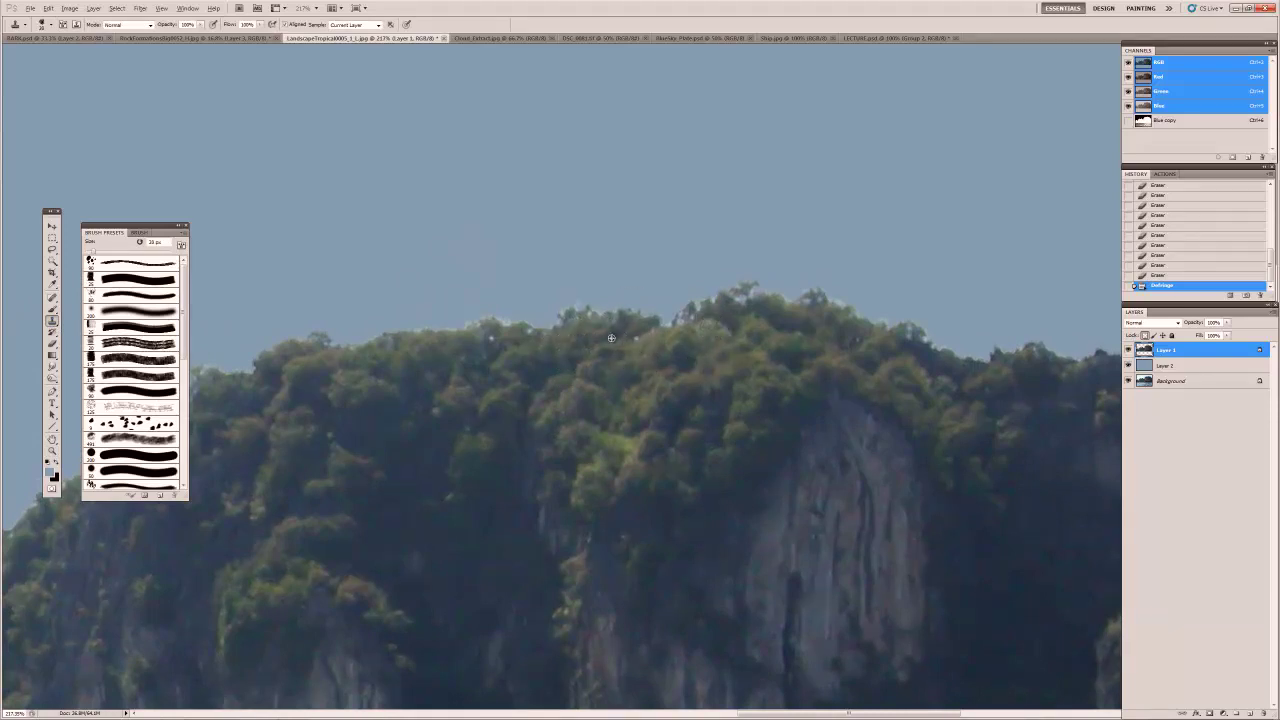
{"action": "mouse_move", "coordinate": [588, 333]}
{"action": "left_mouse_down"}
{"action": "mouse_move", "coordinate": [567, 311]}
{"action": "mouse_move", "coordinate": [600, 312]}
{"action": "mouse_move", "coordinate": [559, 316]}
{"action": "mouse_move", "coordinate": [676, 317]}
{"action": "mouse_move", "coordinate": [744, 283]}
{"action": "mouse_move", "coordinate": [812, 290]}
{"action": "mouse_move", "coordinate": [978, 360]}
{"action": "left_mouse_up"}
{"action": "mouse_move", "coordinate": [975, 358]}
{"action": "left_mouse_down"}
{"action": "mouse_move", "coordinate": [578, 352]}
{"action": "mouse_move", "coordinate": [717, 333]}
{"action": "mouse_move", "coordinate": [877, 342]}
{"action": "mouse_move", "coordinate": [877, 359]}
{"action": "mouse_move", "coordinate": [927, 381]}
{"action": "mouse_move", "coordinate": [990, 388]}
{"action": "left_mouse_up"}
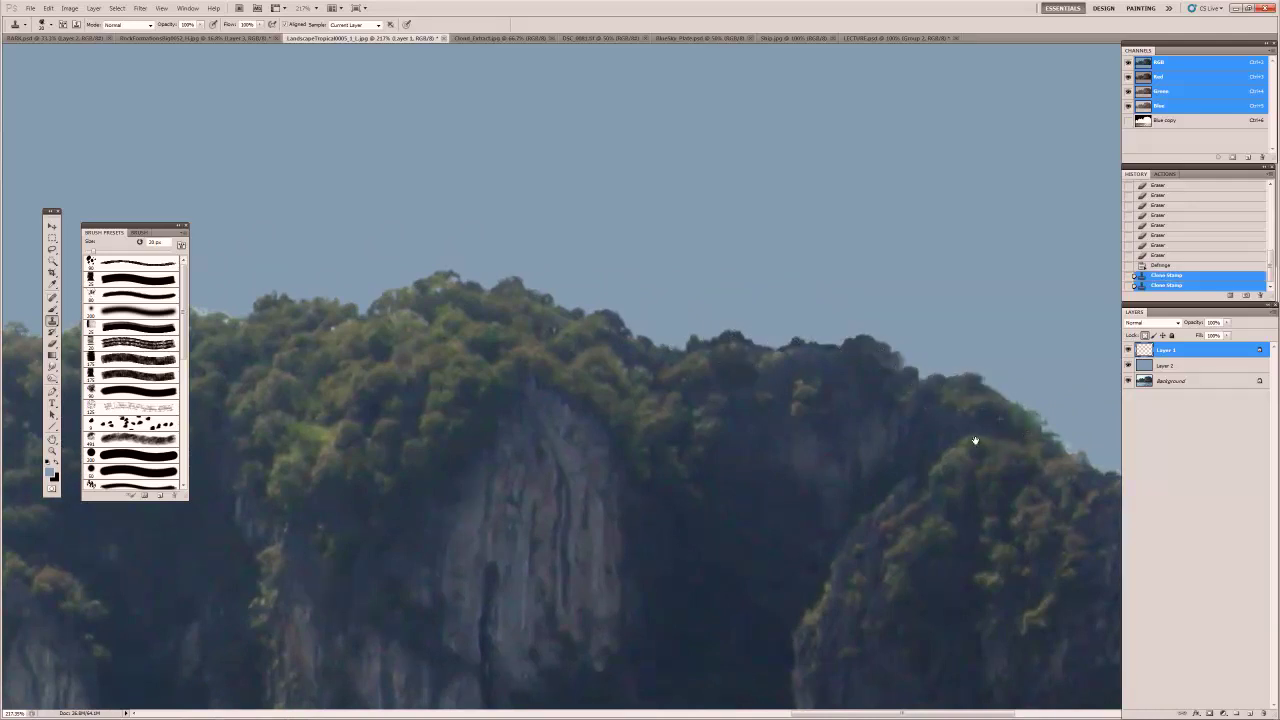
{"action": "left_click_drag", "start_coordinate": [955, 432], "coordinate": [603, 380]}
{"action": "mouse_move", "coordinate": [668, 350]}
{"action": "left_mouse_down"}
{"action": "mouse_move", "coordinate": [690, 385]}
{"action": "mouse_move", "coordinate": [750, 420]}
{"action": "mouse_move", "coordinate": [808, 495]}
{"action": "mouse_move", "coordinate": [675, 430]}
{"action": "left_mouse_up"}
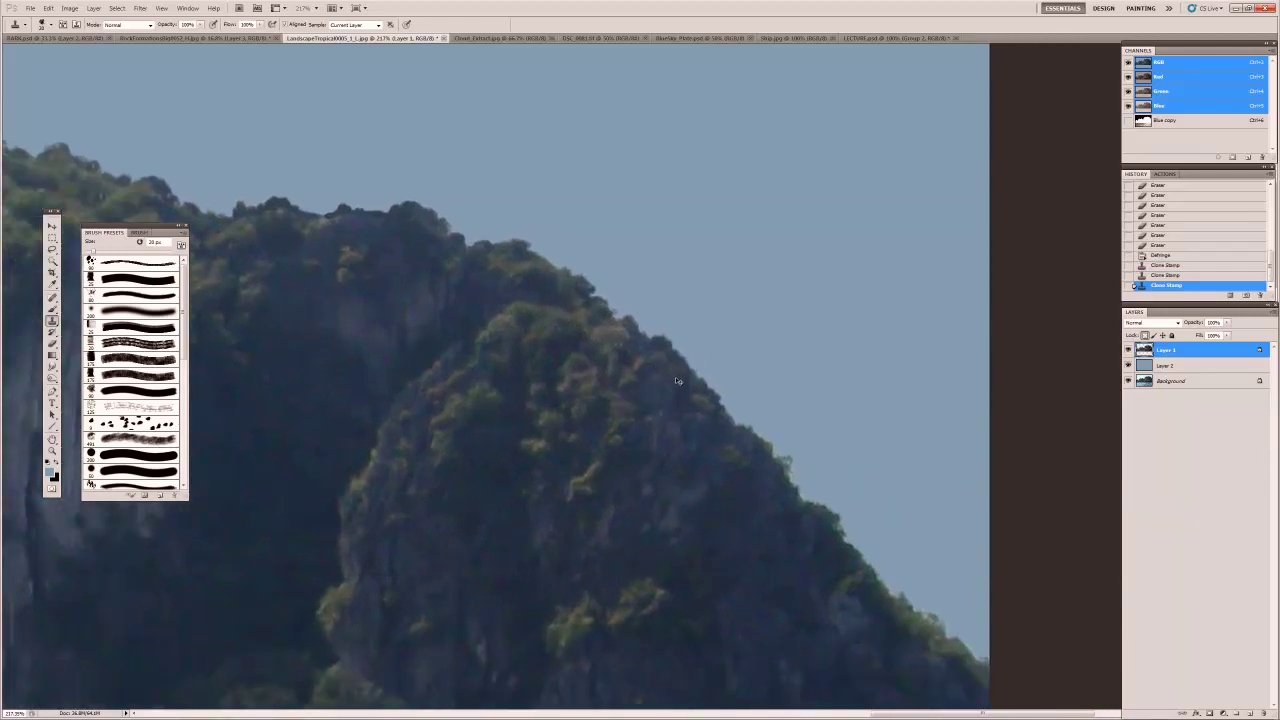
{"action": "key", "text": "ctrl+z"}
{"action": "mouse_move", "coordinate": [636, 316]}
{"action": "left_mouse_down"}
{"action": "mouse_move", "coordinate": [640, 330]}
{"action": "mouse_move", "coordinate": [610, 328]}
{"action": "mouse_move", "coordinate": [660, 325]}
{"action": "left_mouse_up"}
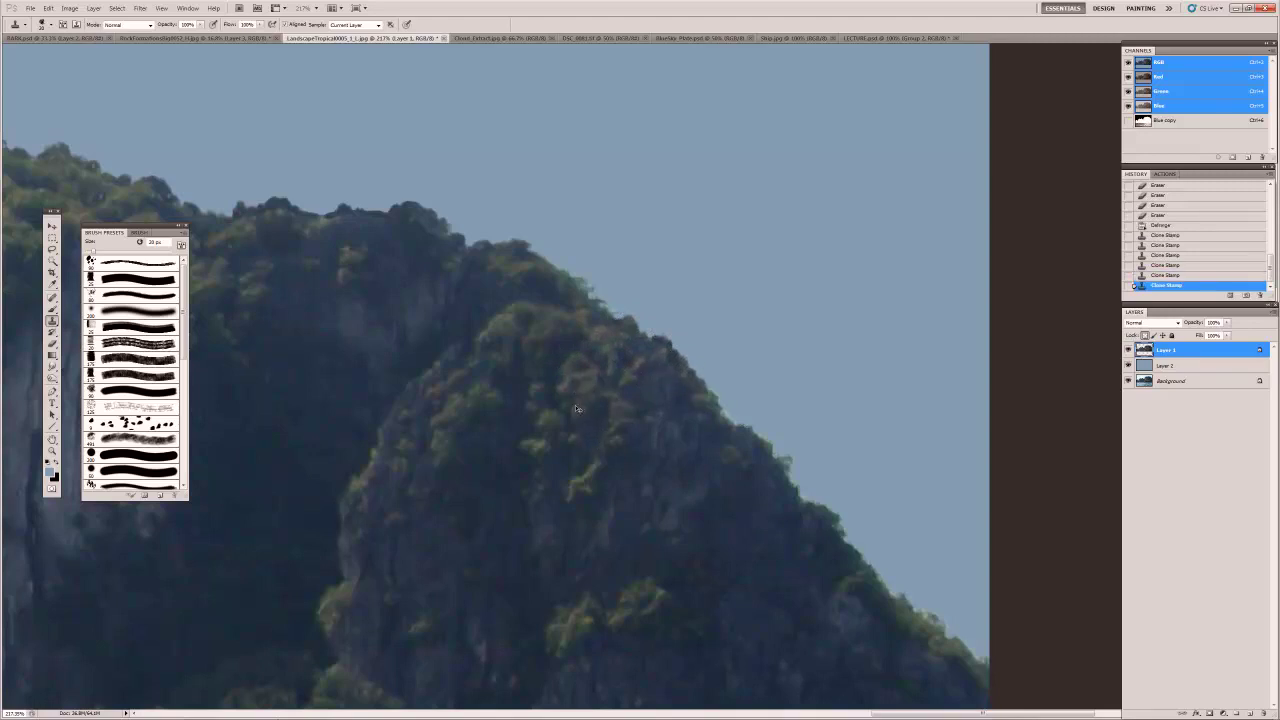
{"action": "left_click", "coordinate": [576, 302], "text": "alt"}
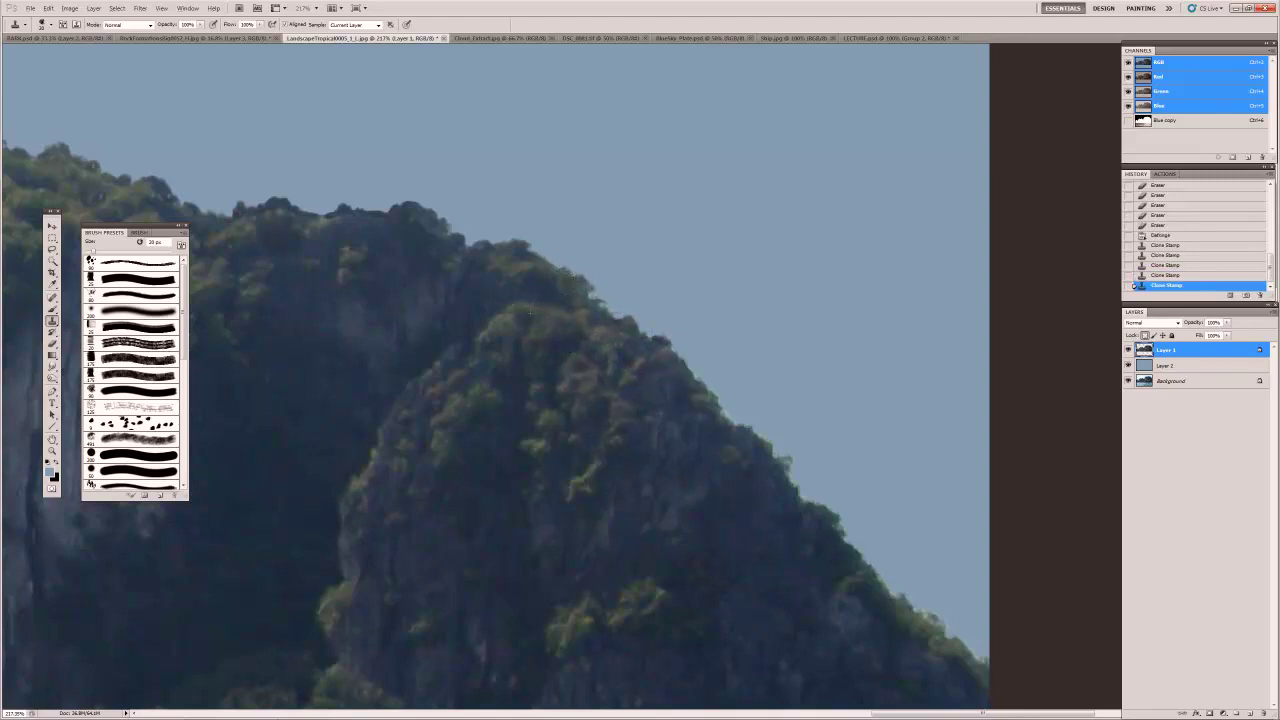
{"action": "left_click", "coordinate": [552, 323]}
{"action": "left_click", "coordinate": [700, 380]}
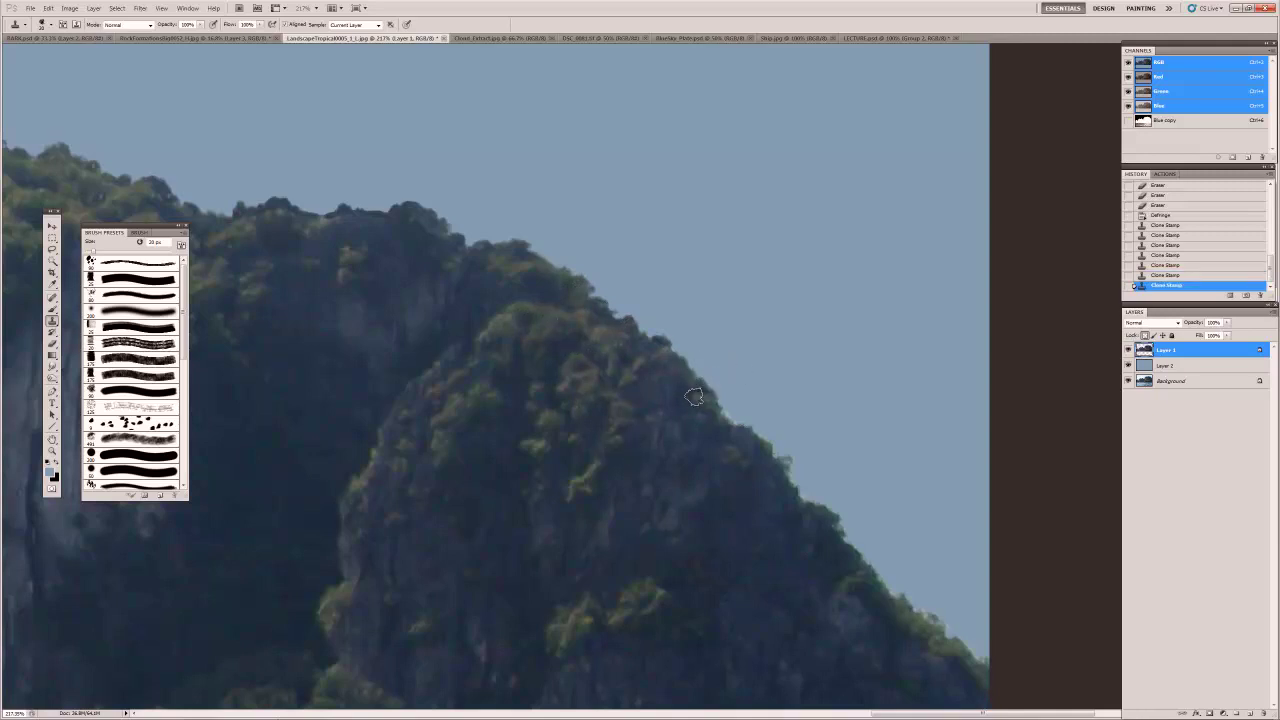
Step: Clone rock texture down the ridge and cliff edges to hide the light fringe
{"action": "left_click_drag", "start_coordinate": [765, 487], "coordinate": [817, 463]}
{"action": "key", "text": "alt"}
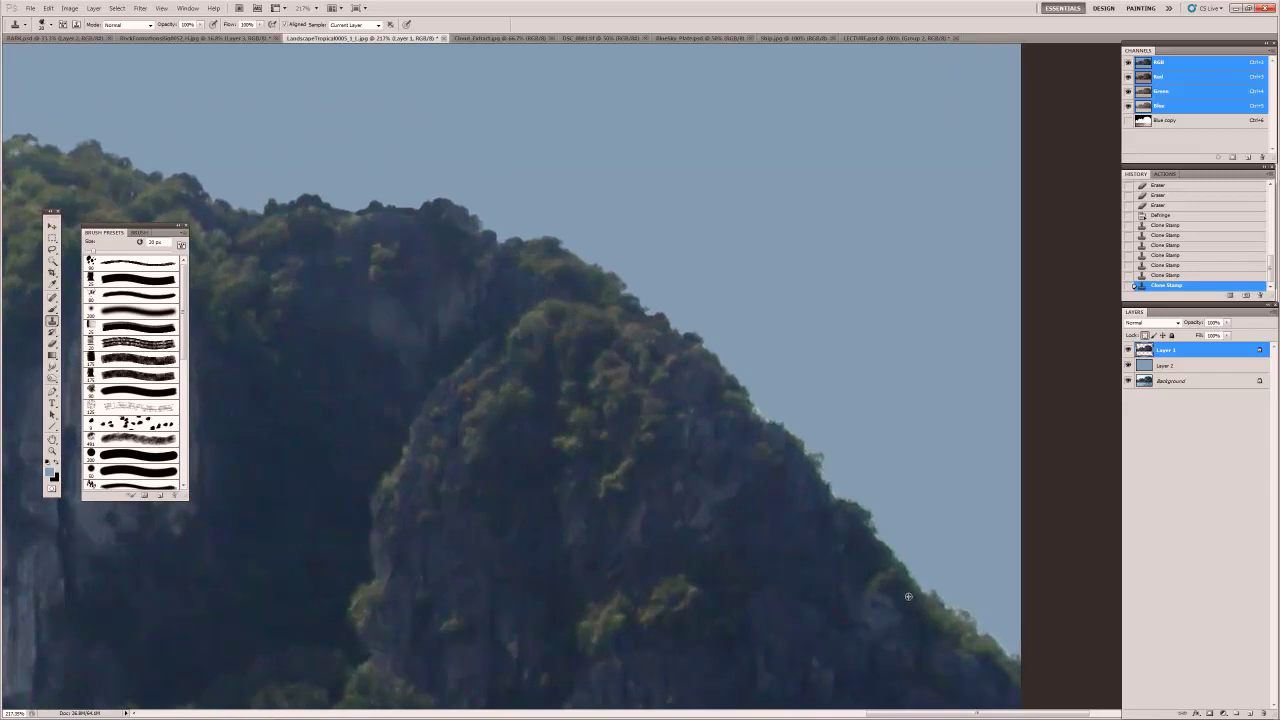
{"action": "left_click_drag", "start_coordinate": [930, 592], "coordinate": [1014, 668]}
{"action": "mouse_move", "coordinate": [845, 477]}
{"action": "left_mouse_down"}
{"action": "mouse_move", "coordinate": [366, 363]}
{"action": "mouse_move", "coordinate": [837, 357]}
{"action": "mouse_move", "coordinate": [765, 288]}
{"action": "mouse_move", "coordinate": [730, 298]}
{"action": "left_mouse_up"}
{"action": "mouse_move", "coordinate": [607, 326]}
{"action": "left_mouse_down"}
{"action": "mouse_move", "coordinate": [650, 264]}
{"action": "mouse_move", "coordinate": [687, 242]}
{"action": "mouse_move", "coordinate": [745, 221]}
{"action": "mouse_move", "coordinate": [721, 237]}
{"action": "mouse_move", "coordinate": [745, 213]}
{"action": "mouse_move", "coordinate": [796, 224]}
{"action": "left_mouse_up"}
{"action": "mouse_move", "coordinate": [853, 219]}
{"action": "left_mouse_down"}
{"action": "mouse_move", "coordinate": [663, 259]}
{"action": "mouse_move", "coordinate": [870, 228]}
{"action": "mouse_move", "coordinate": [710, 262]}
{"action": "left_mouse_up"}
{"action": "left_click_drag", "start_coordinate": [577, 324], "coordinate": [686, 240]}
{"action": "mouse_move", "coordinate": [600, 274]}
{"action": "left_mouse_down"}
{"action": "mouse_move", "coordinate": [491, 366]}
{"action": "mouse_move", "coordinate": [480, 392]}
{"action": "left_mouse_up"}
{"action": "left_click_drag", "start_coordinate": [586, 323], "coordinate": [648, 200]}
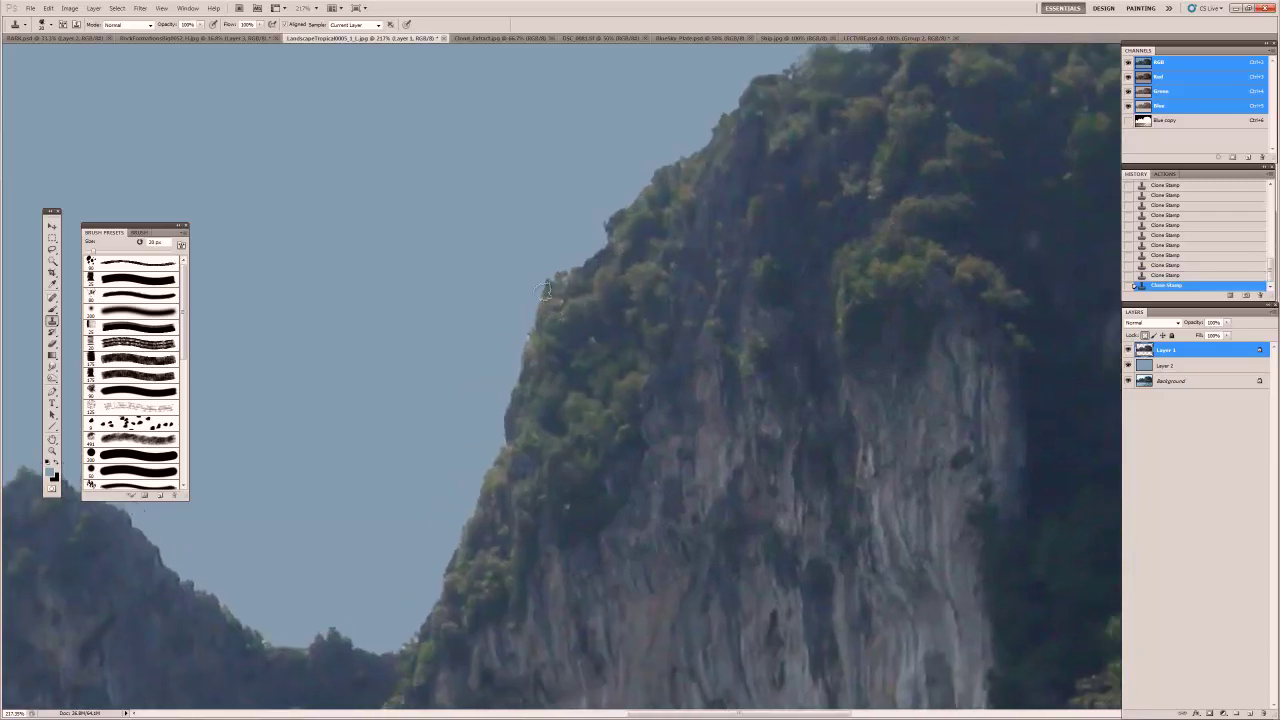
{"action": "mouse_move", "coordinate": [506, 415]}
{"action": "left_mouse_down"}
{"action": "mouse_move", "coordinate": [671, 280]}
{"action": "mouse_move", "coordinate": [643, 351]}
{"action": "mouse_move", "coordinate": [750, 252]}
{"action": "left_mouse_up"}
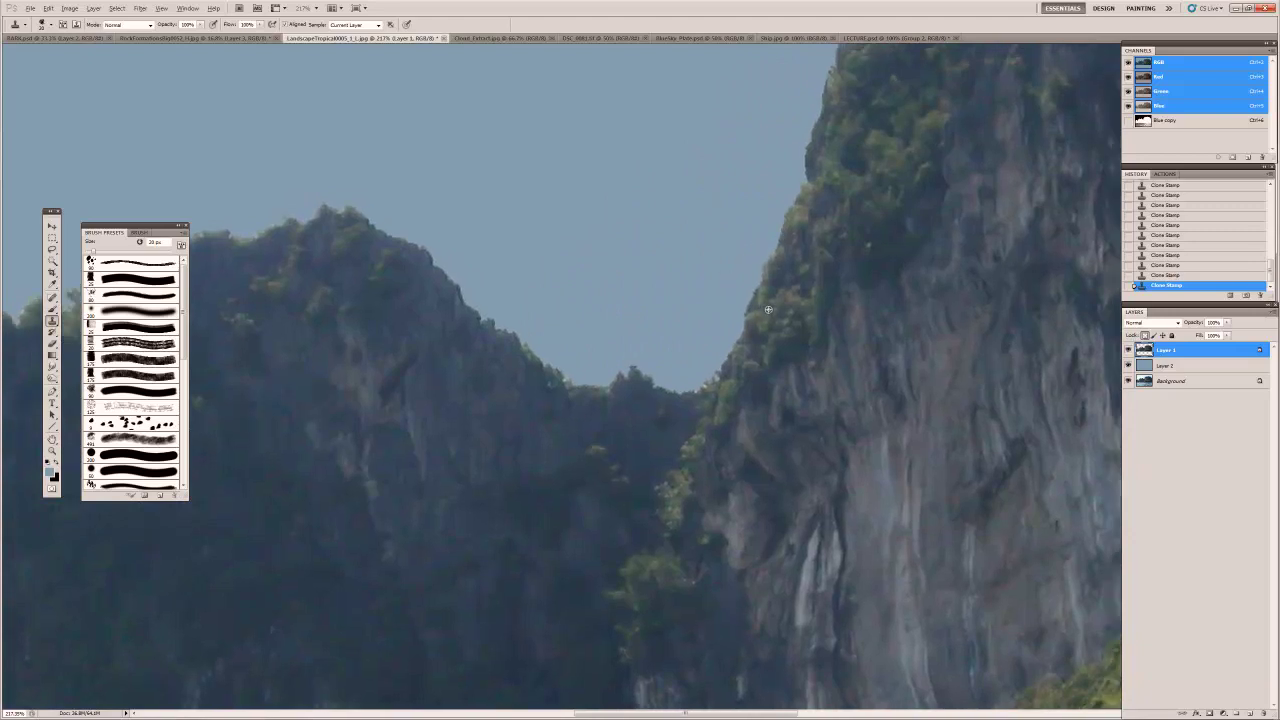
{"action": "left_click_drag", "start_coordinate": [814, 306], "coordinate": [749, 354]}
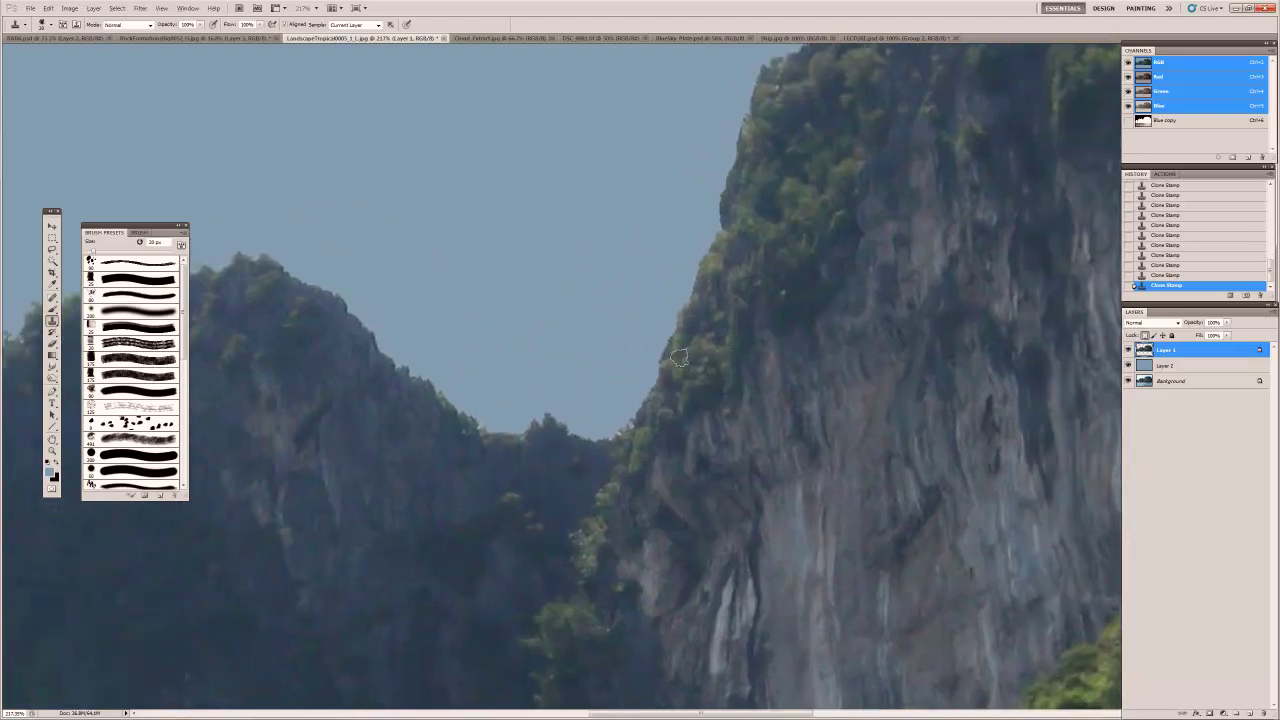
{"action": "key", "text": "v"}
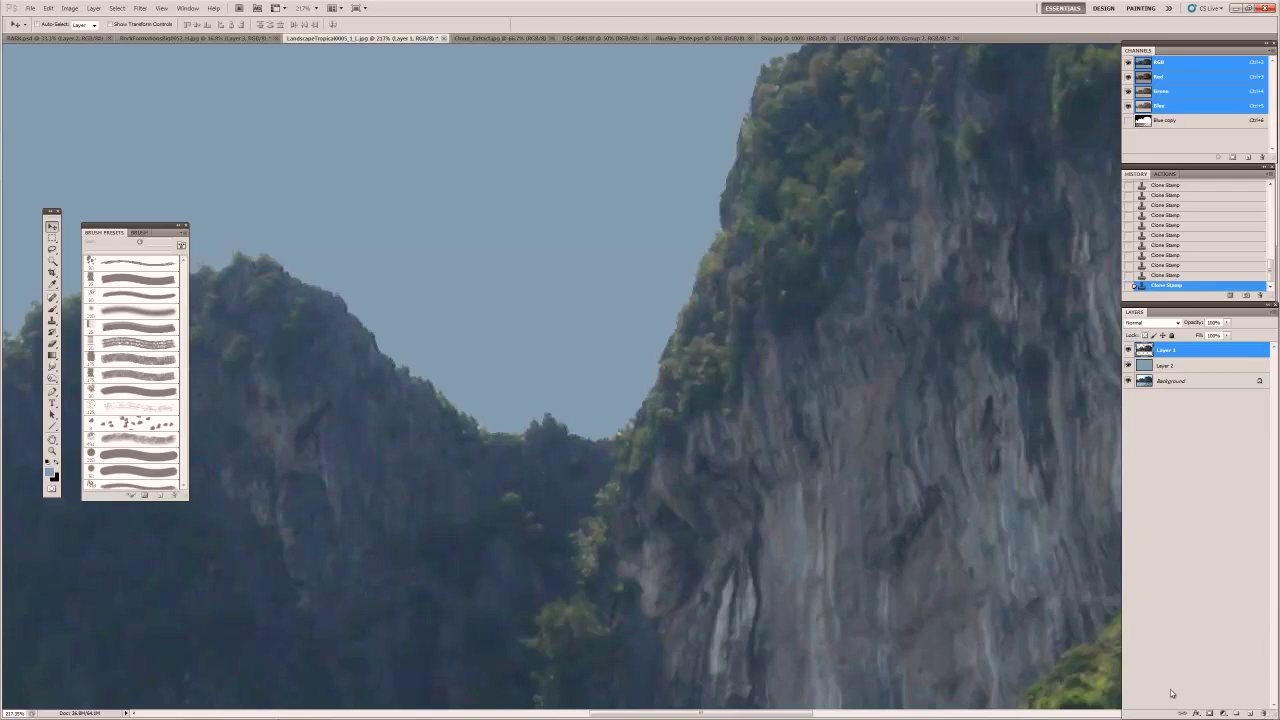
Step: Add a layer mask to Layer 1 and paint short edge strokes with an 8 px brush
{"action": "left_click", "coordinate": [1209, 713]}
{"action": "key", "text": "b"}
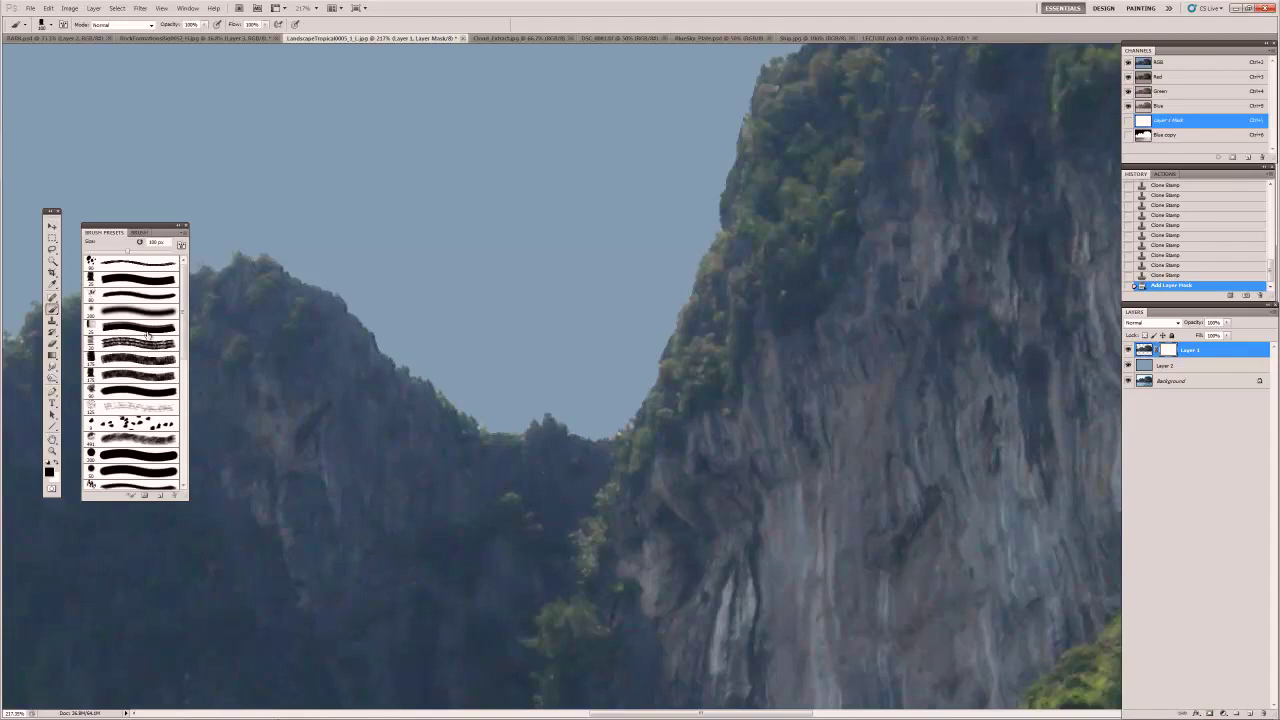
{"action": "left_click", "coordinate": [114, 296]}
{"action": "key", "text": "bracketleft"}
{"action": "key", "text": "bracketleft"}
{"action": "key", "text": "bracketleft"}
{"action": "key", "text": "bracketleft"}
{"action": "key", "text": "bracketleft"}
{"action": "key", "text": "bracketleft"}
{"action": "key", "text": "bracketleft"}
{"action": "key", "text": "bracketleft"}
{"action": "left_click_drag", "start_coordinate": [661, 342], "coordinate": [665, 355]}
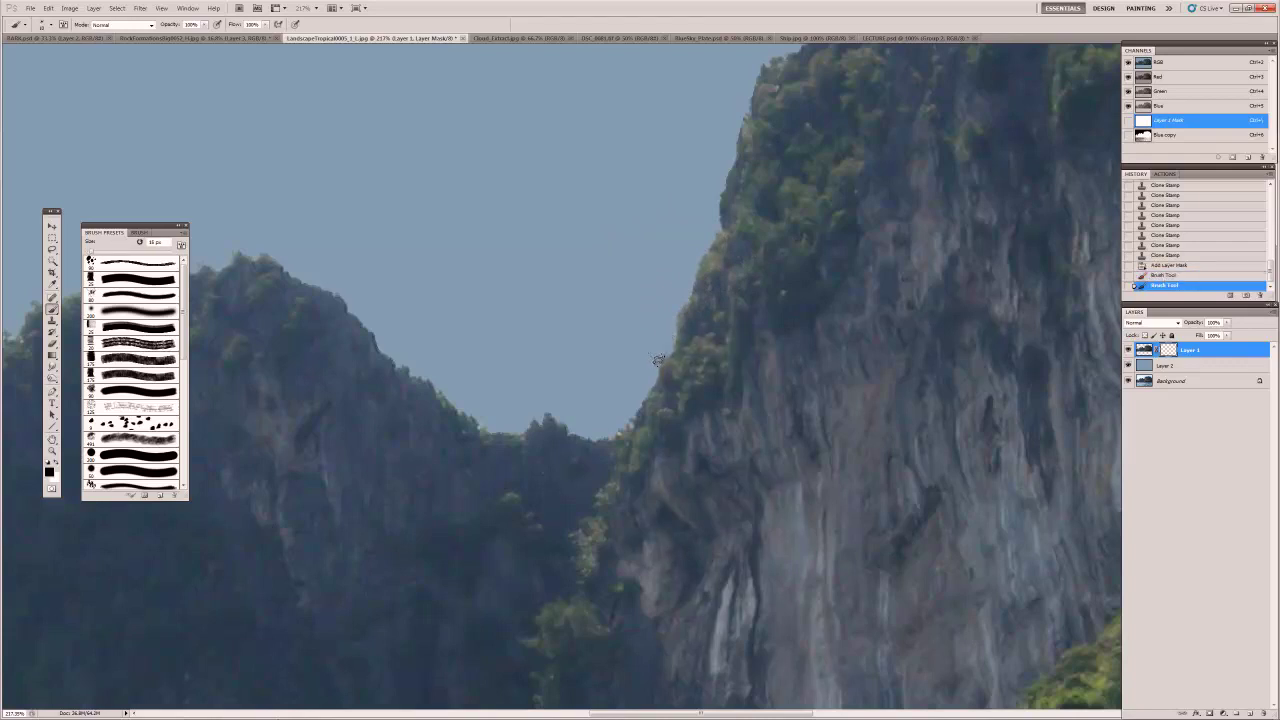
{"action": "left_click_drag", "start_coordinate": [658, 372], "coordinate": [660, 358]}
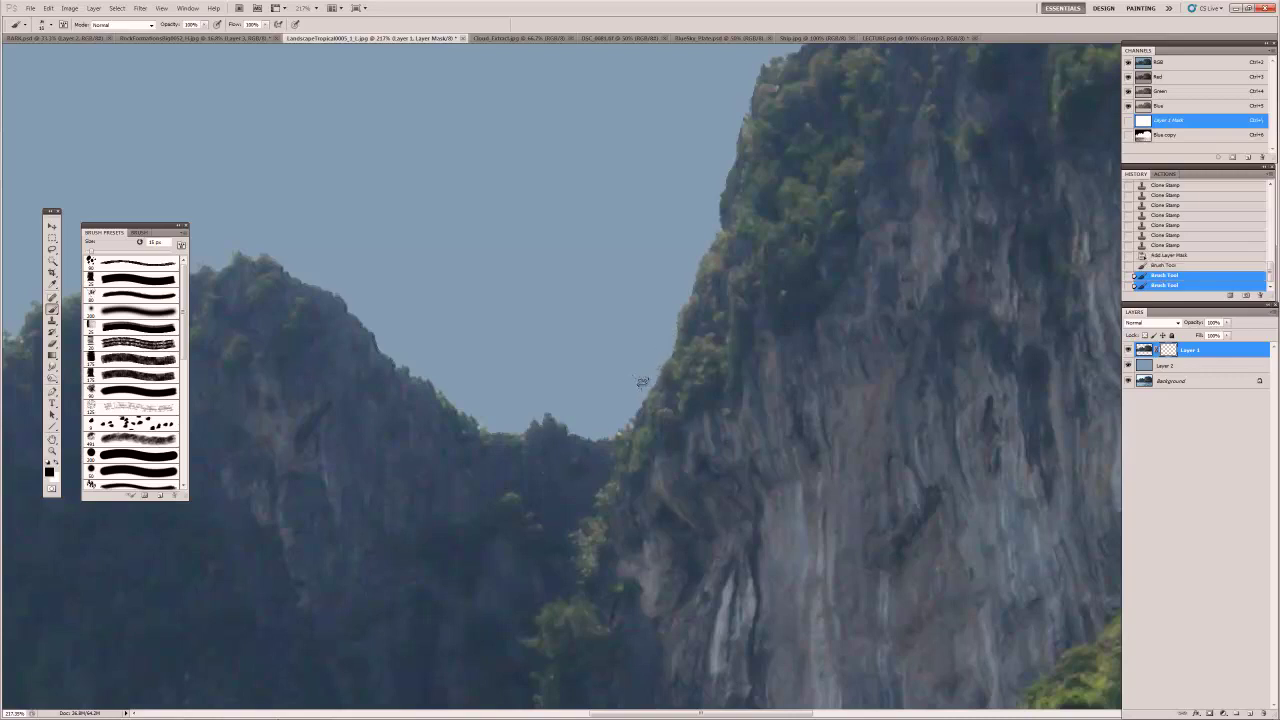
Step: Bring the valley between the cliffs into view and edit Layer 1's image pixels again
{"action": "mouse_move", "coordinate": [746, 266]}
{"action": "left_mouse_down"}
{"action": "mouse_move", "coordinate": [614, 380]}
{"action": "mouse_move", "coordinate": [594, 329]}
{"action": "left_mouse_up"}
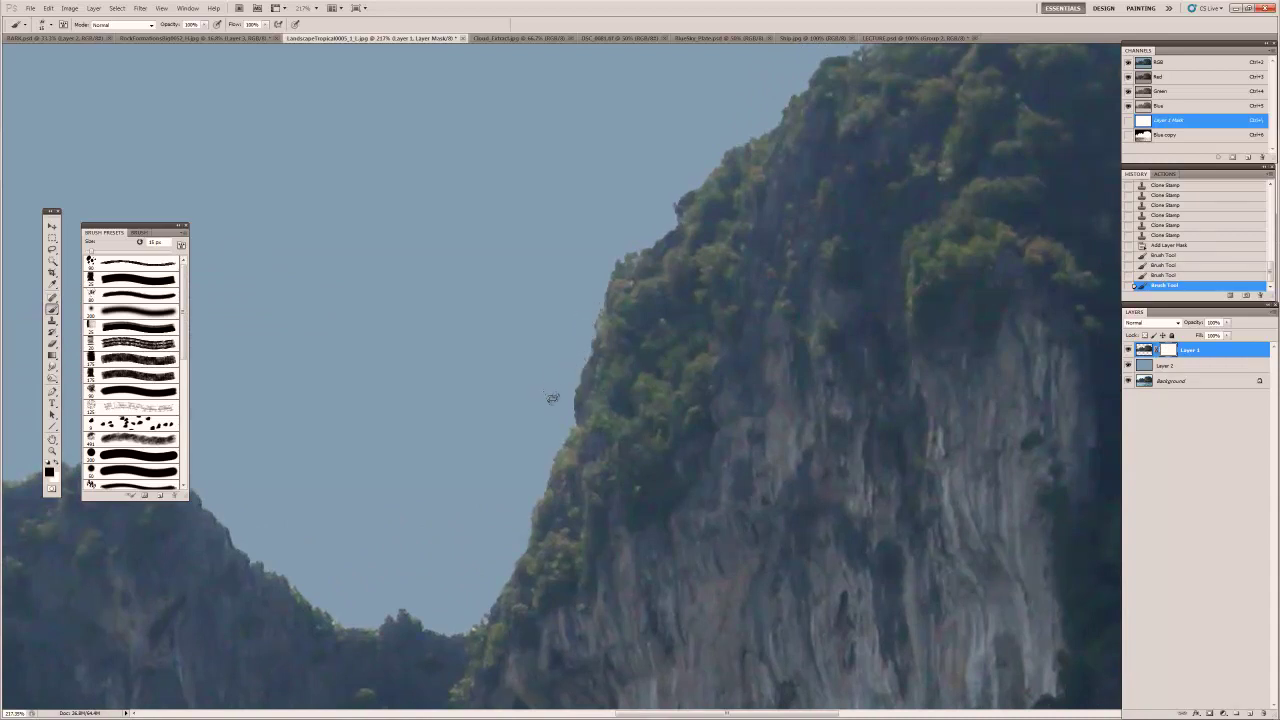
{"action": "left_click_drag", "start_coordinate": [563, 429], "coordinate": [785, 290]}
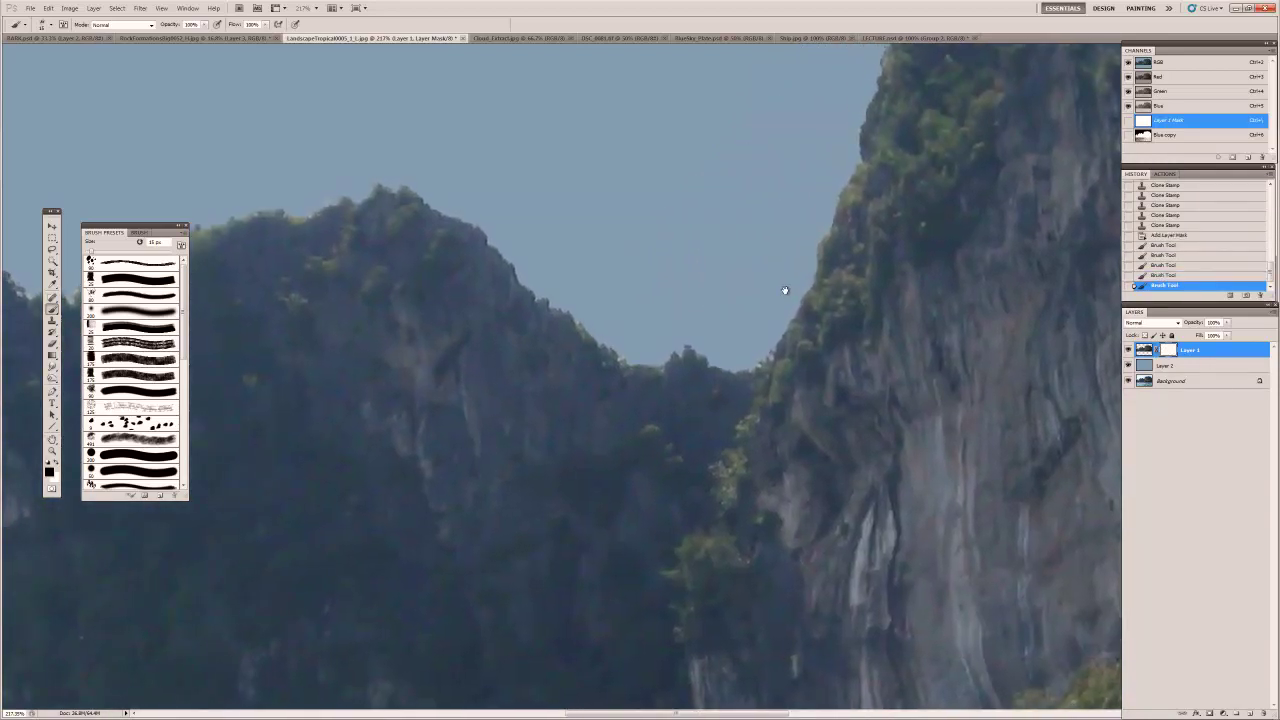
{"action": "left_click", "coordinate": [1147, 347]}
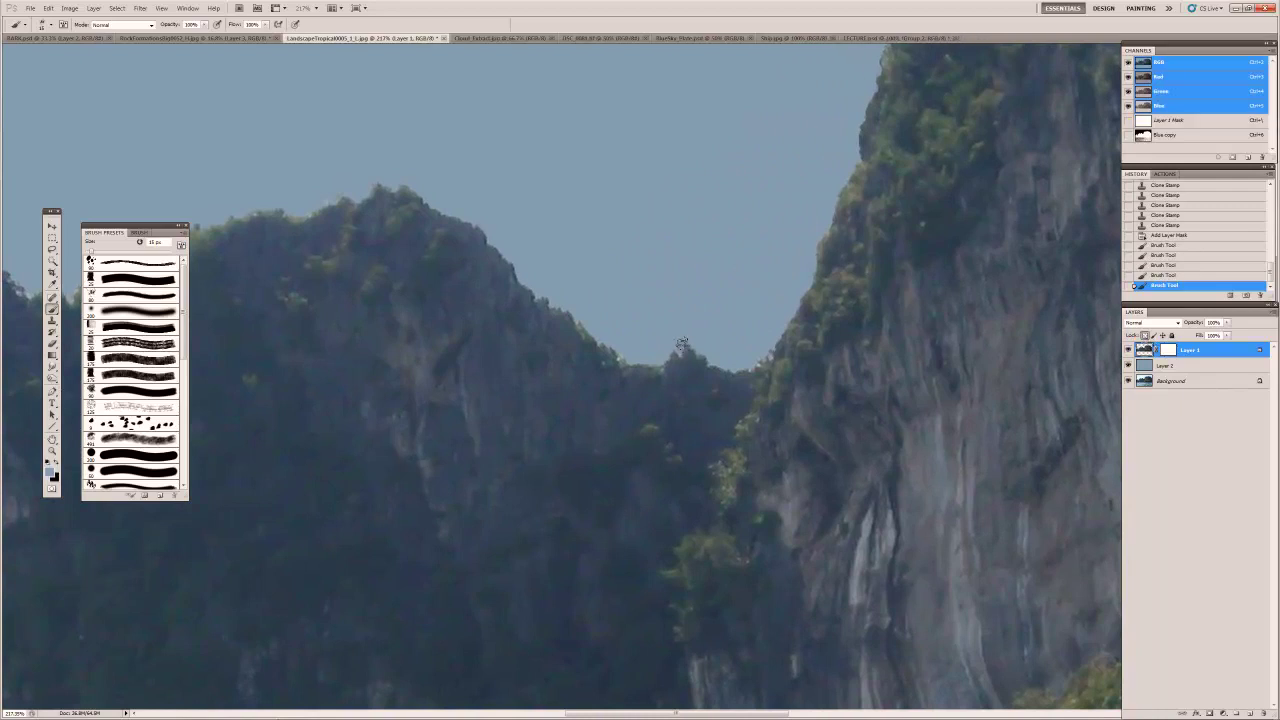
{"action": "key", "text": "r"}
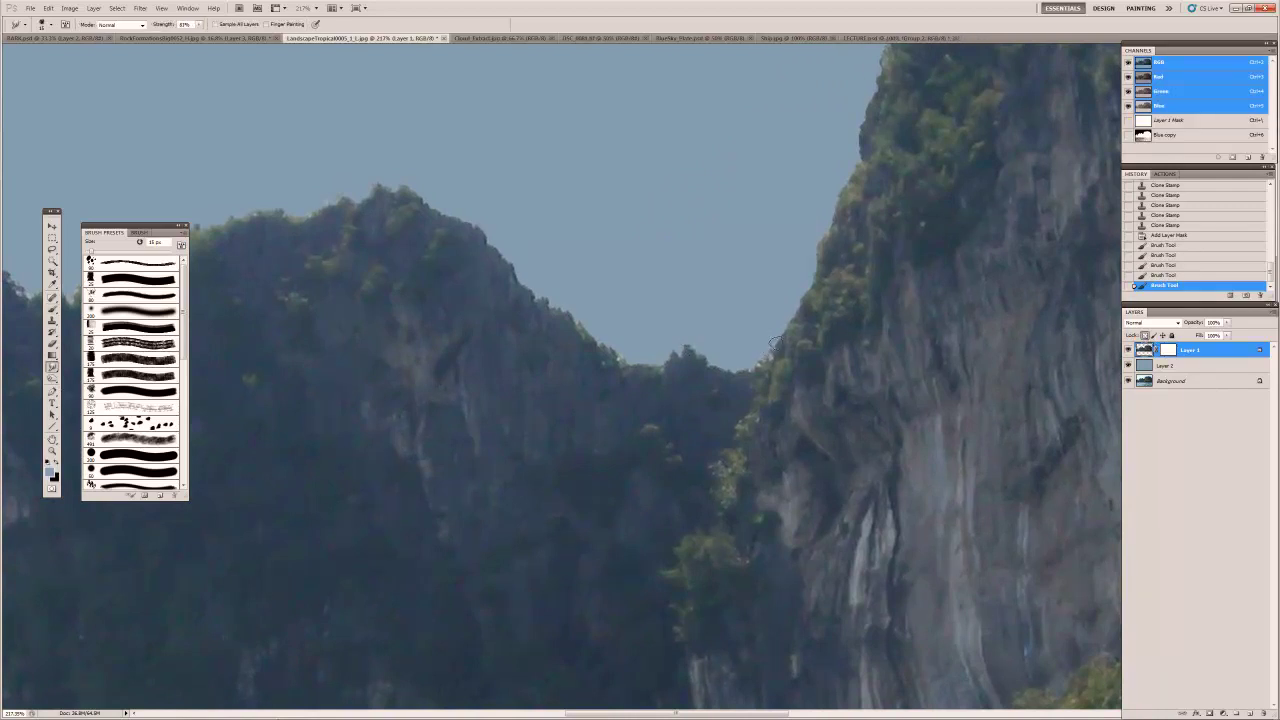
Step: Clone texture over the pale fringe along the ridge edge
{"action": "left_click", "coordinate": [53, 319]}
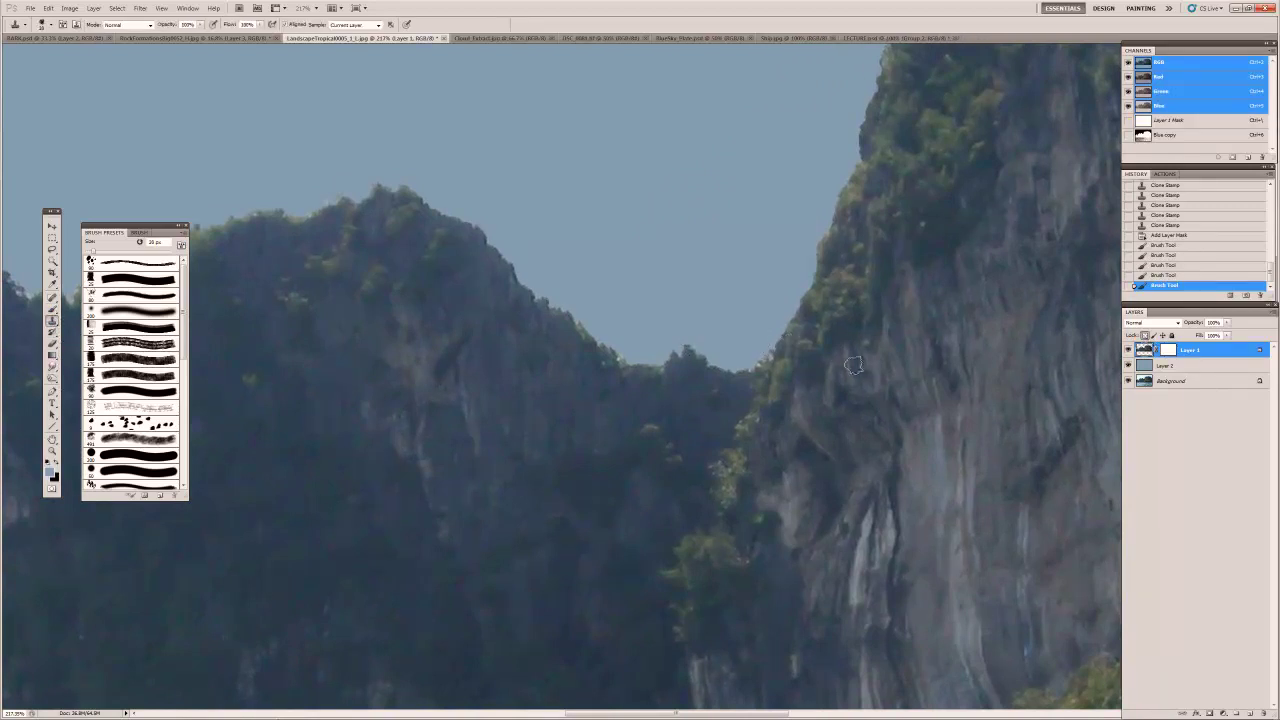
{"action": "left_click_drag", "start_coordinate": [773, 346], "coordinate": [752, 364]}
{"action": "mouse_move", "coordinate": [616, 380]}
{"action": "left_mouse_down"}
{"action": "mouse_move", "coordinate": [640, 354]}
{"action": "mouse_move", "coordinate": [700, 342]}
{"action": "left_mouse_up"}
{"action": "mouse_move", "coordinate": [483, 294]}
{"action": "left_mouse_down"}
{"action": "mouse_move", "coordinate": [802, 314]}
{"action": "mouse_move", "coordinate": [1040, 280]}
{"action": "left_mouse_up"}
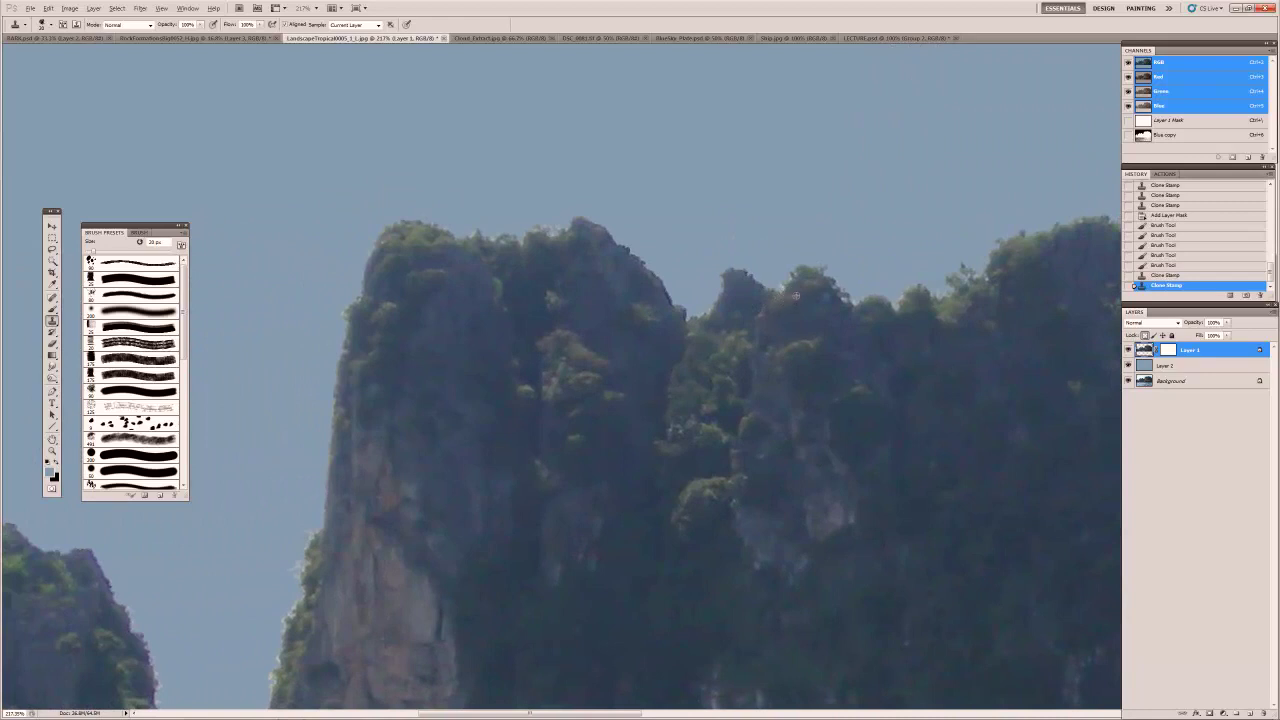
{"action": "left_click_drag", "start_coordinate": [781, 272], "coordinate": [818, 296]}
{"action": "left_click", "coordinate": [793, 282]}
{"action": "left_click", "coordinate": [776, 306]}
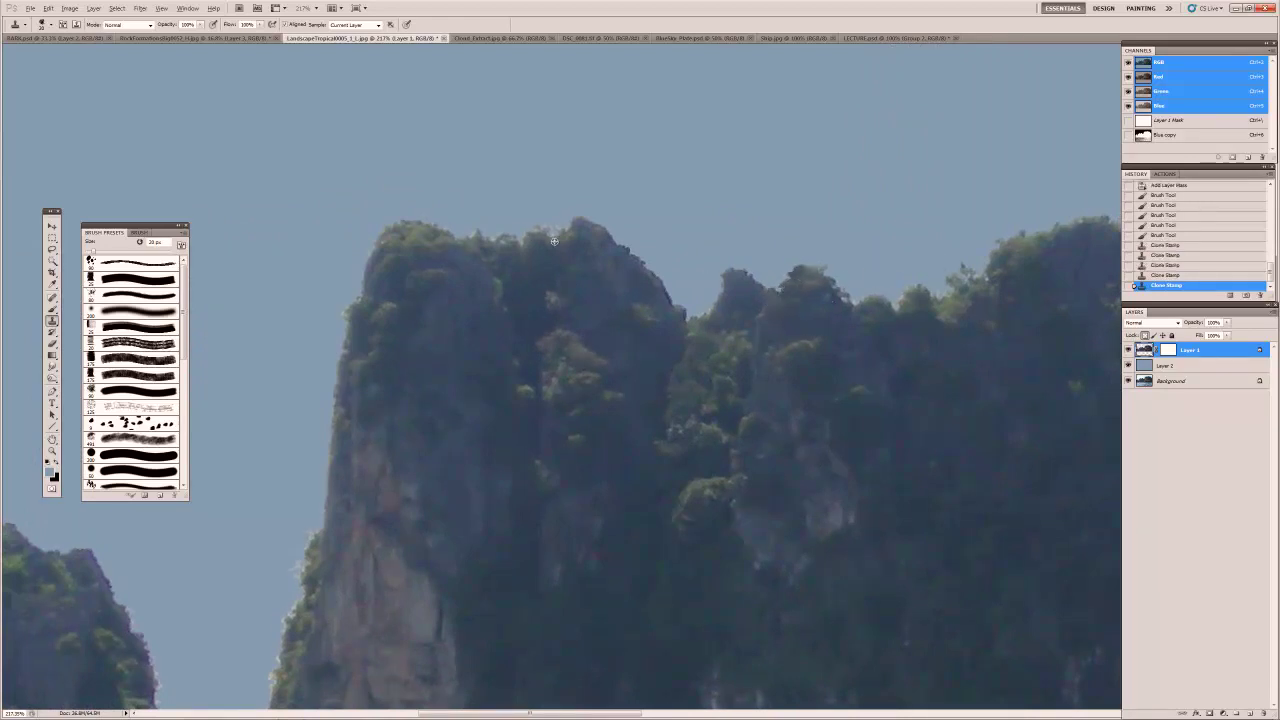
{"action": "left_click", "coordinate": [373, 240]}
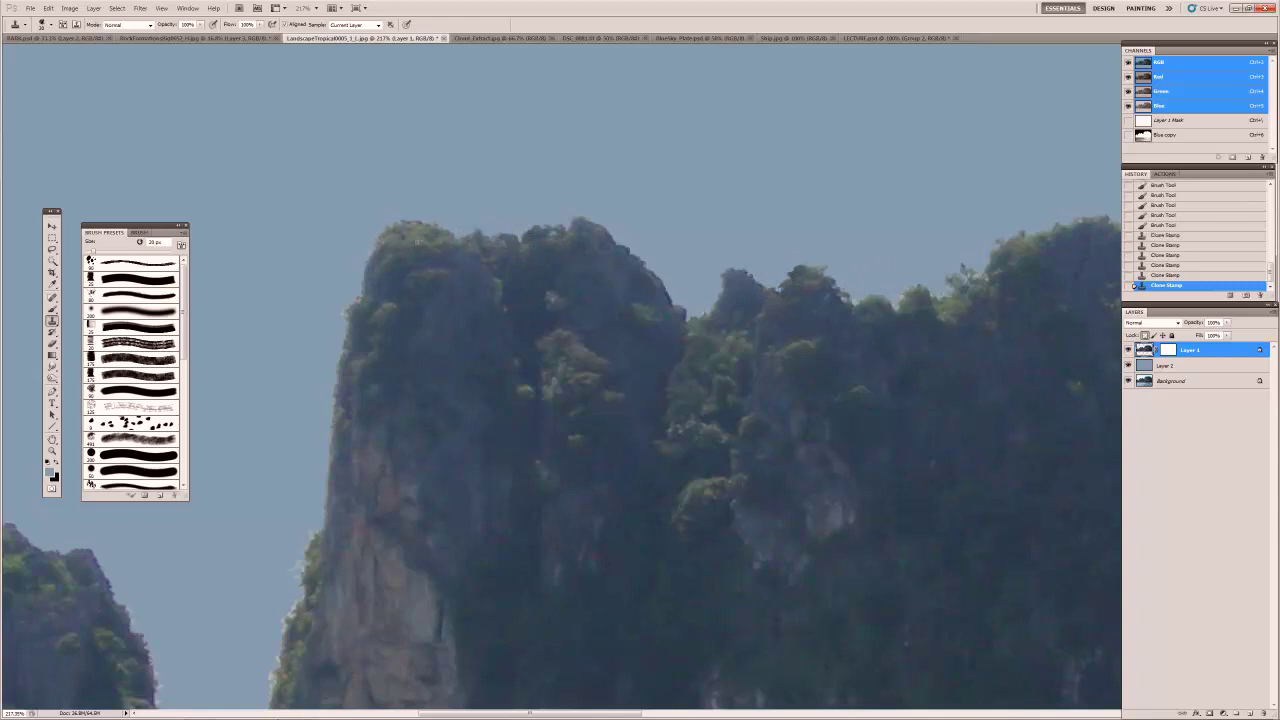
Step: Retouch the next cliff top and the left cliff's edge with cloned texture
{"action": "left_click_drag", "start_coordinate": [373, 285], "coordinate": [458, 245]}
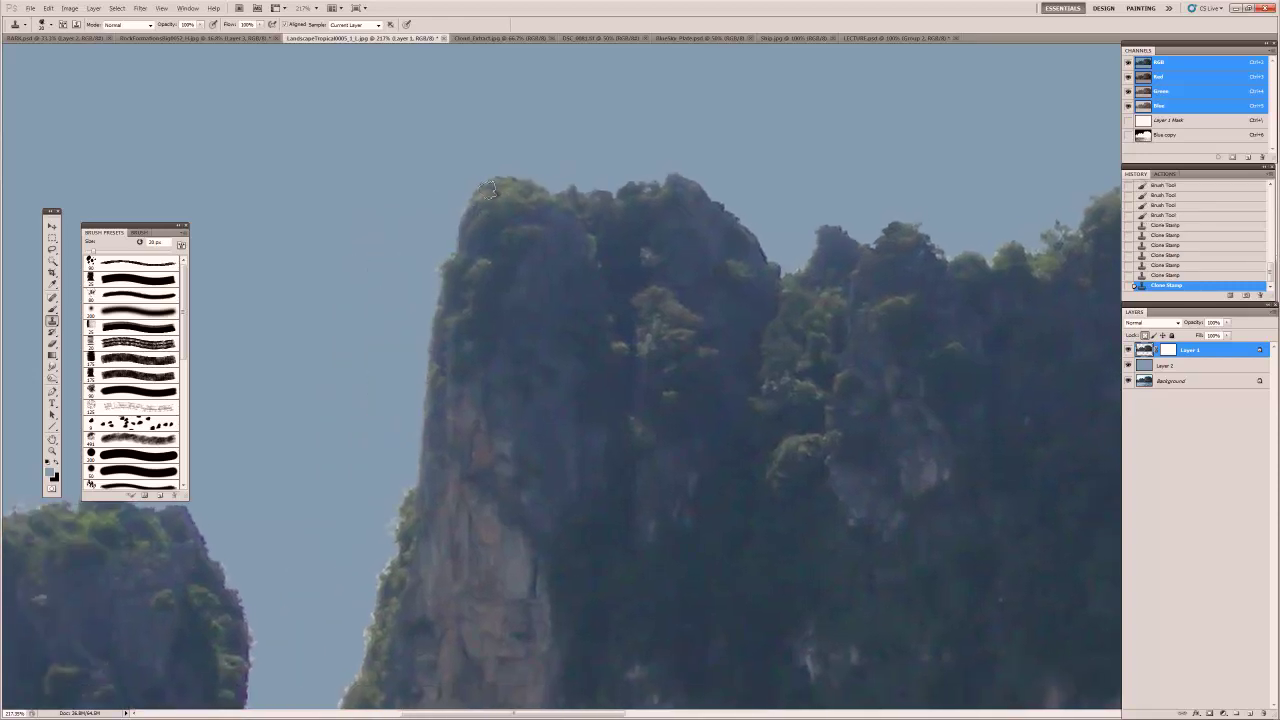
{"action": "left_click", "coordinate": [426, 268]}
{"action": "left_click_drag", "start_coordinate": [451, 408], "coordinate": [583, 251]}
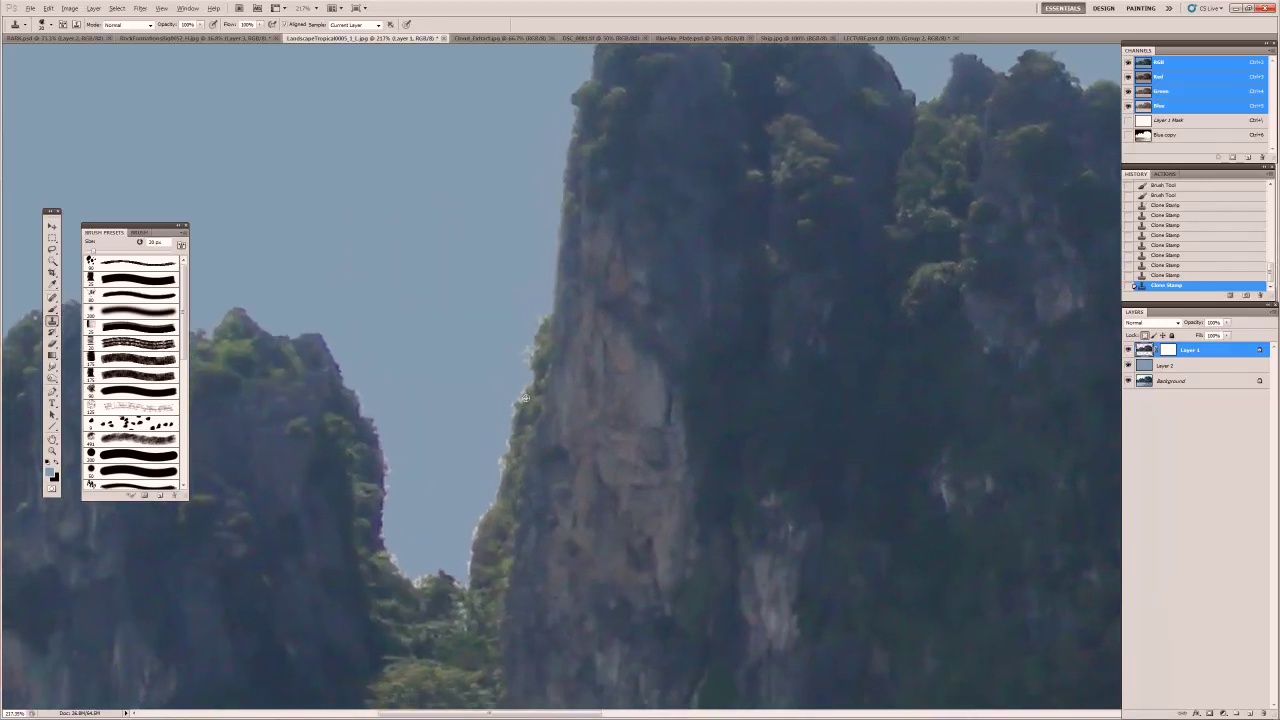
{"action": "mouse_move", "coordinate": [467, 570]}
{"action": "left_mouse_down"}
{"action": "mouse_move", "coordinate": [486, 486]}
{"action": "mouse_move", "coordinate": [503, 557]}
{"action": "mouse_move", "coordinate": [489, 519]}
{"action": "mouse_move", "coordinate": [499, 444]}
{"action": "mouse_move", "coordinate": [519, 424]}
{"action": "mouse_move", "coordinate": [531, 431]}
{"action": "mouse_move", "coordinate": [528, 369]}
{"action": "left_mouse_up"}
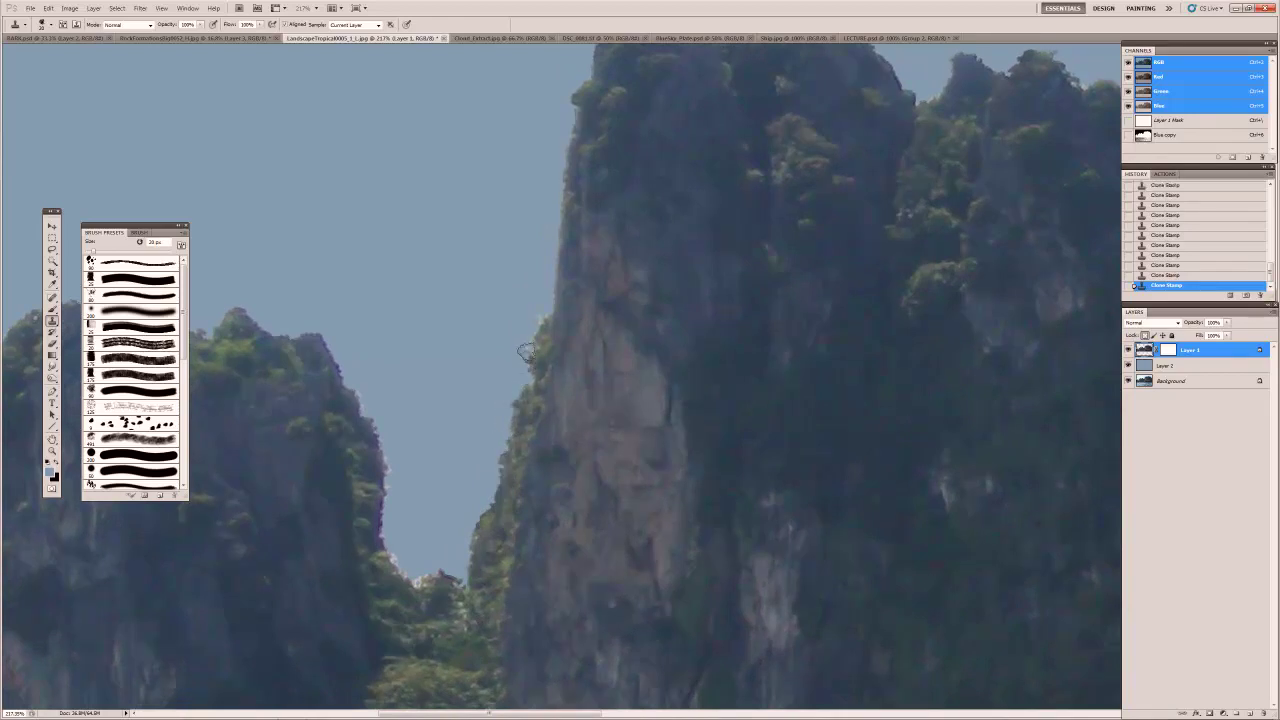
{"action": "left_click_drag", "start_coordinate": [528, 273], "coordinate": [572, 431]}
{"action": "key", "text": "z"}
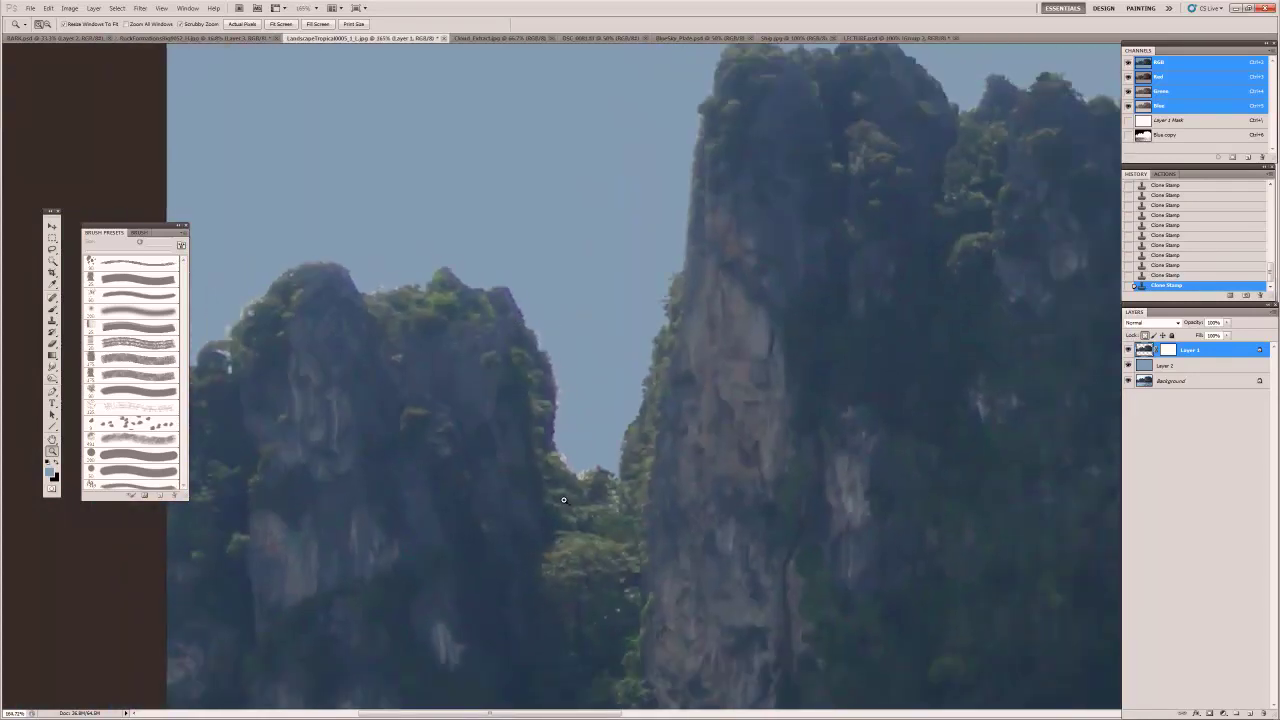
{"action": "left_click", "coordinate": [52, 321]}
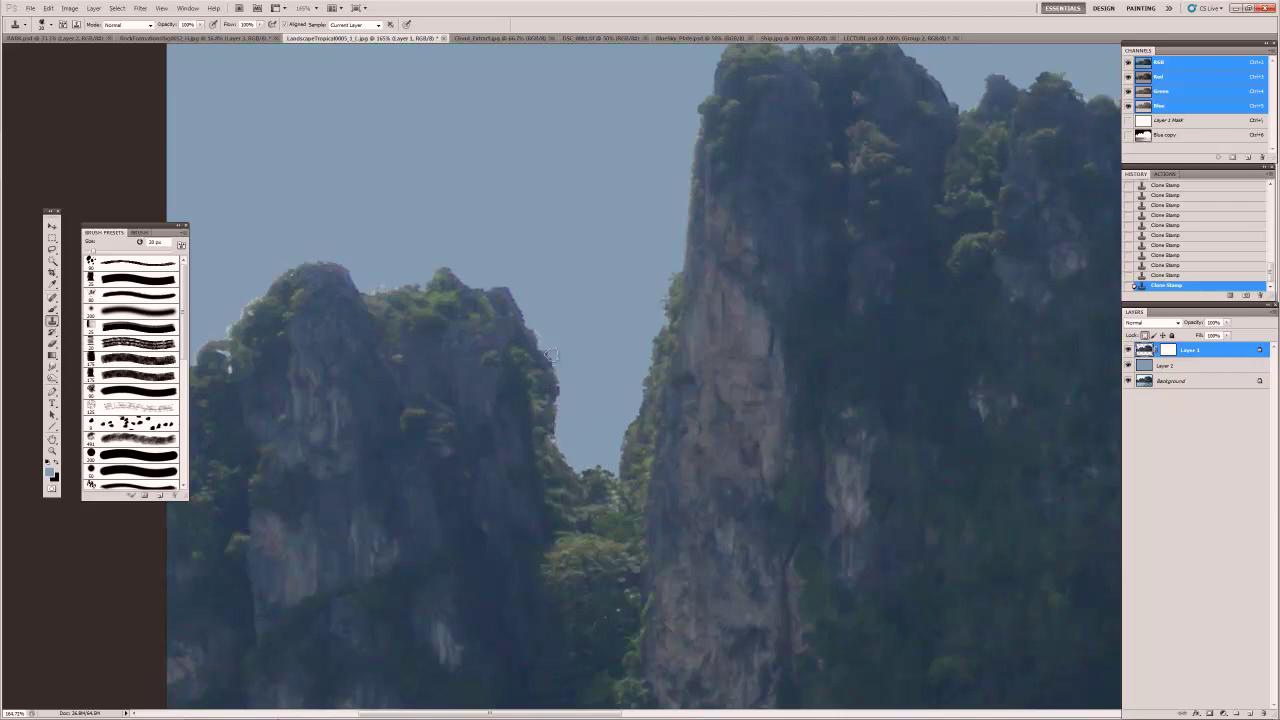
{"action": "mouse_move", "coordinate": [560, 377]}
{"action": "left_mouse_down"}
{"action": "mouse_move", "coordinate": [555, 411]}
{"action": "mouse_move", "coordinate": [516, 351]}
{"action": "left_mouse_up"}
{"action": "mouse_move", "coordinate": [495, 283]}
{"action": "left_mouse_down"}
{"action": "mouse_move", "coordinate": [453, 277]}
{"action": "mouse_move", "coordinate": [472, 293]}
{"action": "mouse_move", "coordinate": [443, 265]}
{"action": "mouse_move", "coordinate": [377, 293]}
{"action": "mouse_move", "coordinate": [406, 297]}
{"action": "mouse_move", "coordinate": [412, 284]}
{"action": "mouse_move", "coordinate": [338, 276]}
{"action": "mouse_move", "coordinate": [327, 301]}
{"action": "mouse_move", "coordinate": [370, 306]}
{"action": "mouse_move", "coordinate": [334, 265]}
{"action": "mouse_move", "coordinate": [270, 270]}
{"action": "mouse_move", "coordinate": [293, 287]}
{"action": "mouse_move", "coordinate": [340, 271]}
{"action": "left_mouse_up"}
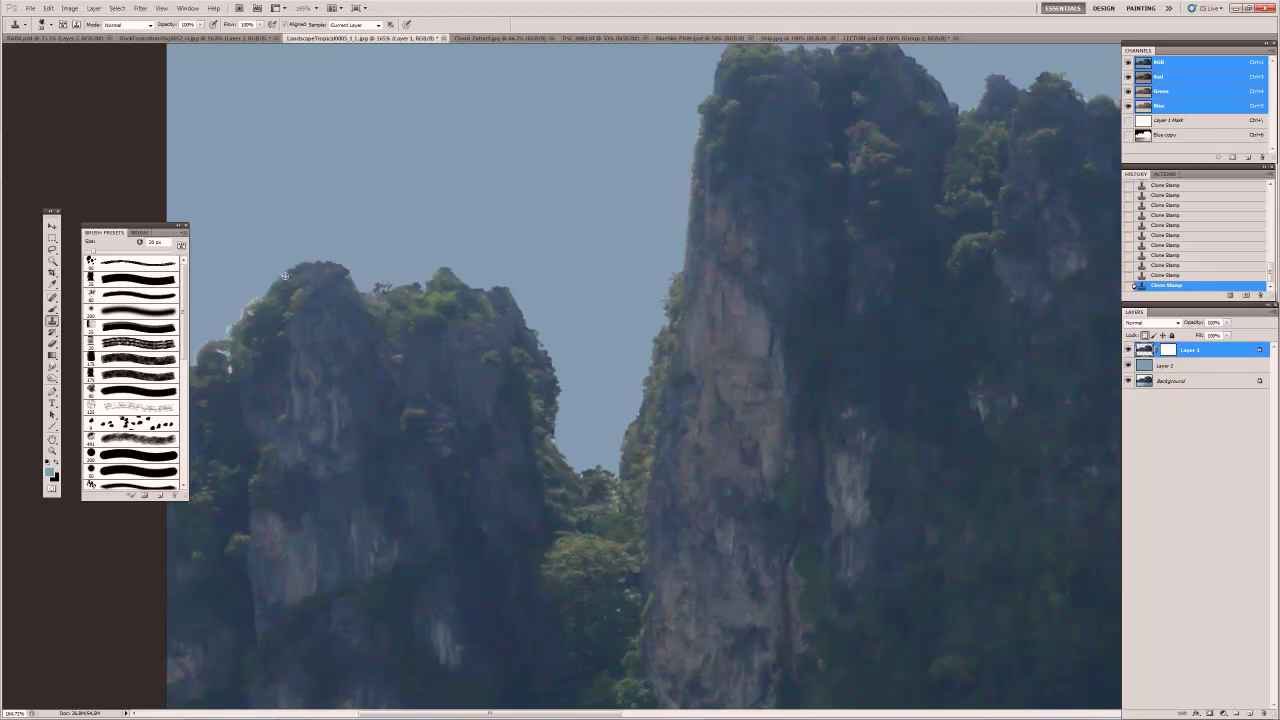
{"action": "left_click_drag", "start_coordinate": [255, 330], "coordinate": [365, 290]}
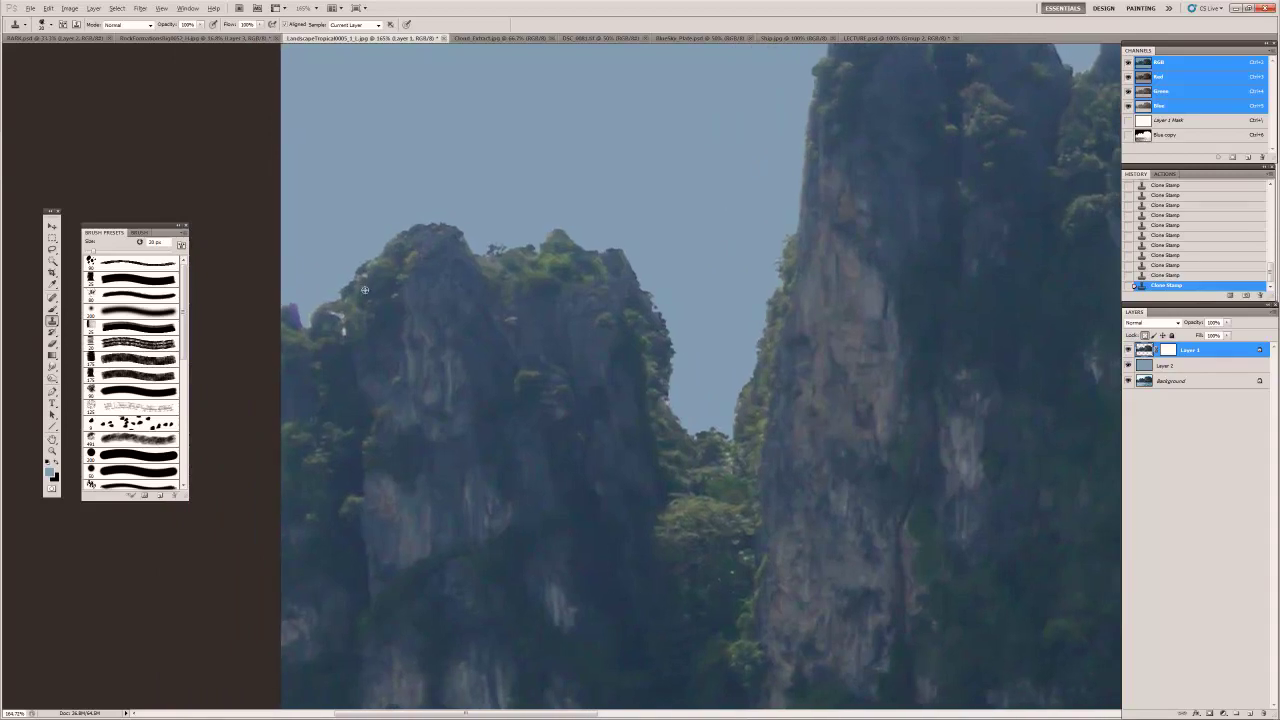
Step: Zoom out to the whole island image, then switch to Cloud_Extract.jpg fitted in view
{"action": "key", "text": "z"}
{"action": "left_click_drag", "start_coordinate": [700, 290], "coordinate": [699, 236]}
{"action": "key", "text": "v"}
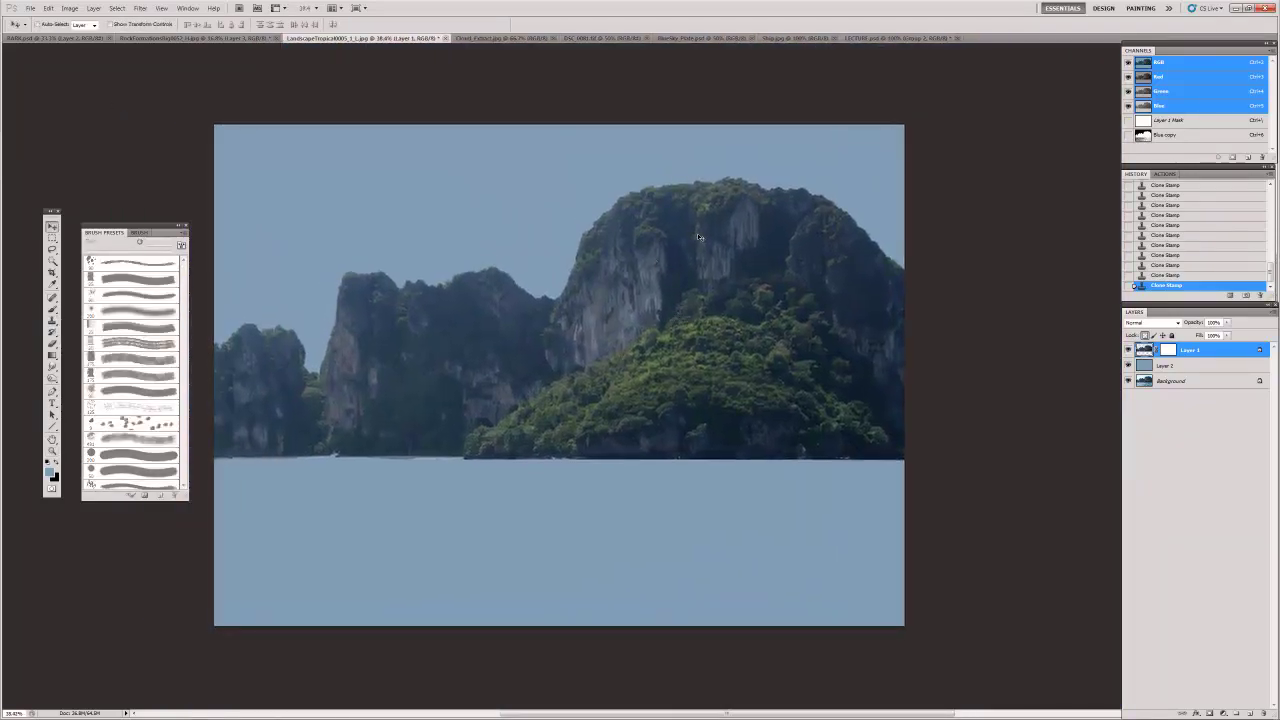
{"action": "left_click_drag", "start_coordinate": [608, 266], "coordinate": [639, 265]}
{"action": "key", "text": "z"}
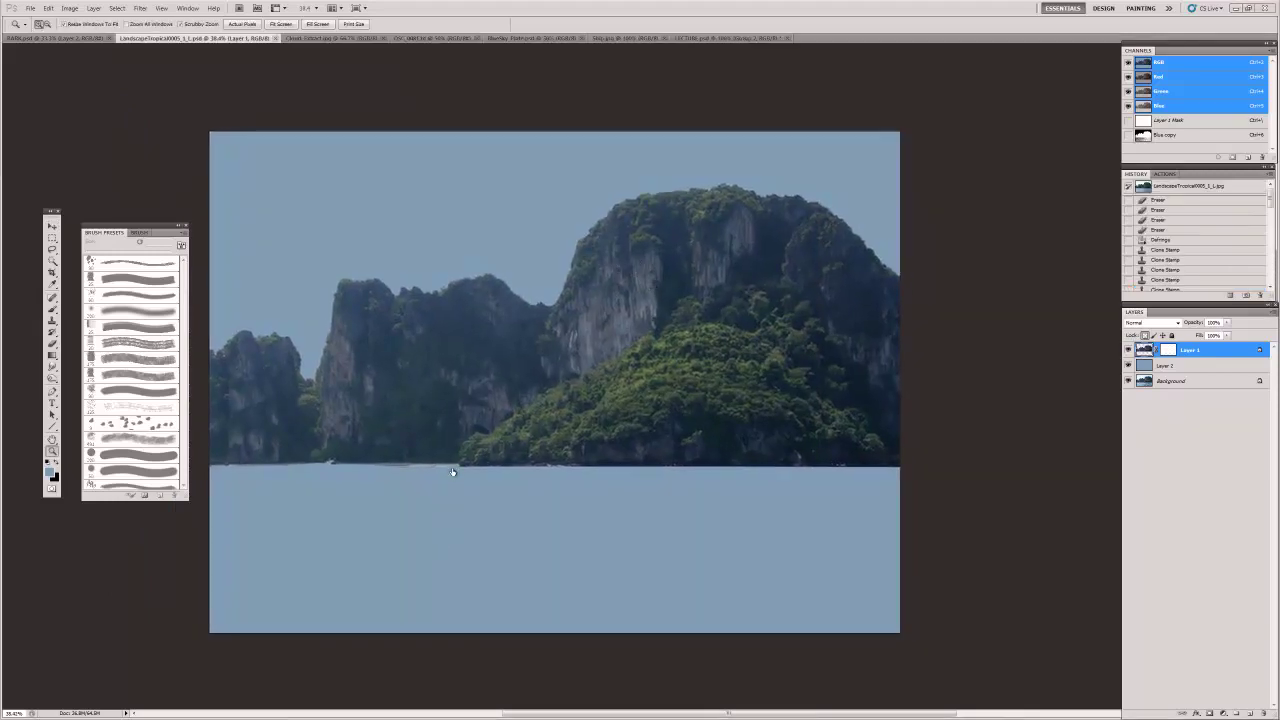
{"action": "left_click", "coordinate": [344, 41]}
{"action": "left_click_drag", "start_coordinate": [760, 291], "coordinate": [620, 313]}
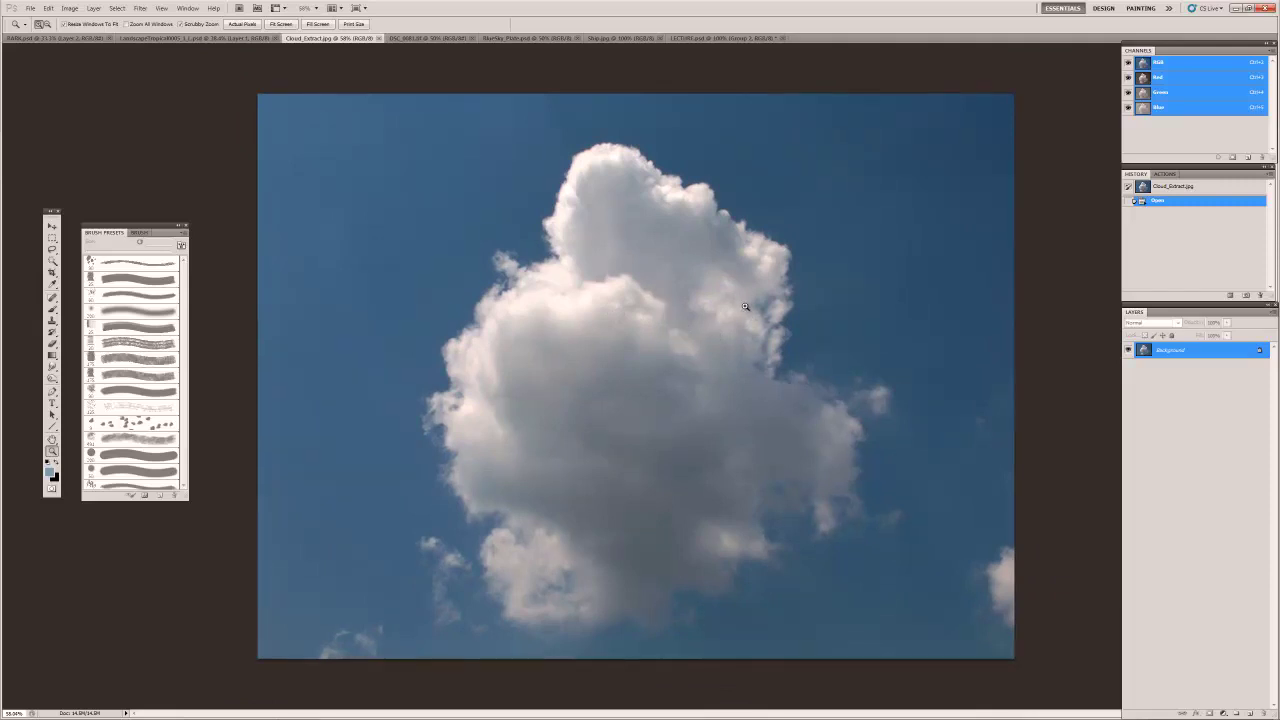
Step: Compare Red, Green and Blue channels, then duplicate Red, the darkest-sky channel, as Red copy
{"action": "left_click", "coordinate": [1146, 78]}
{"action": "left_click", "coordinate": [1158, 92]}
{"action": "left_click", "coordinate": [1158, 107]}
{"action": "left_click", "coordinate": [1146, 92]}
{"action": "left_click", "coordinate": [1146, 78]}
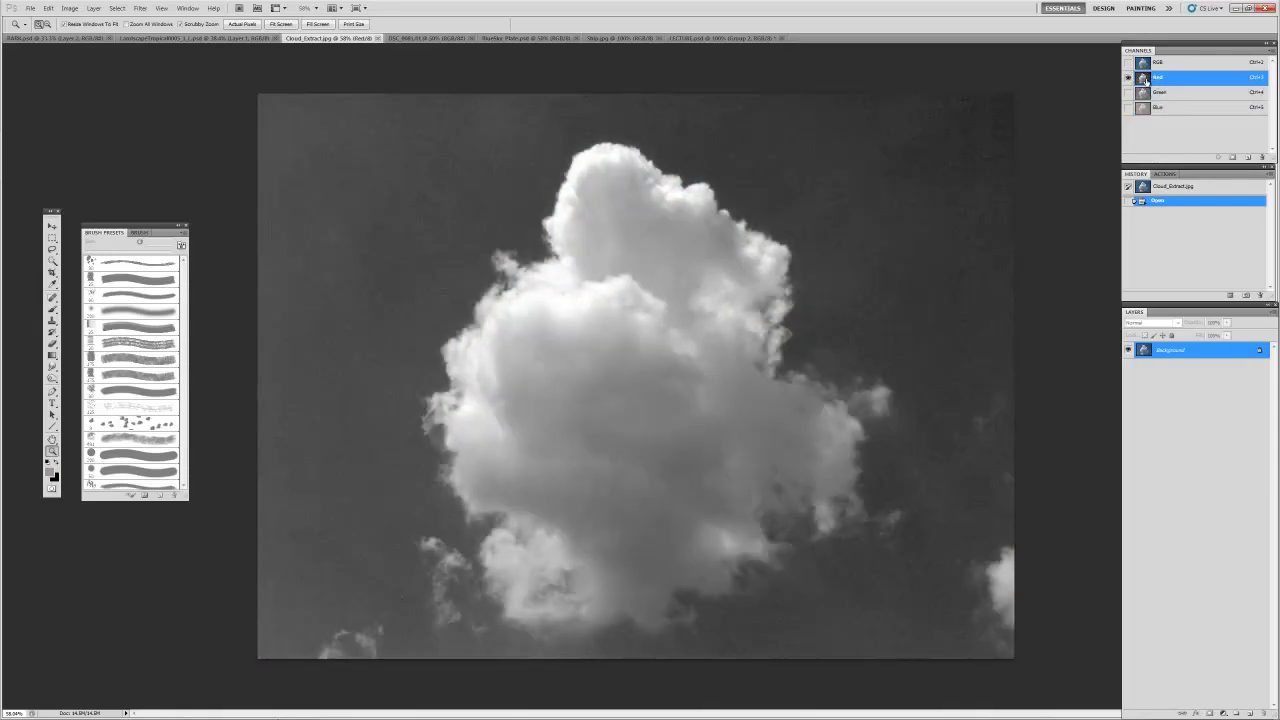
{"action": "left_click_drag", "start_coordinate": [1146, 80], "coordinate": [1249, 157]}
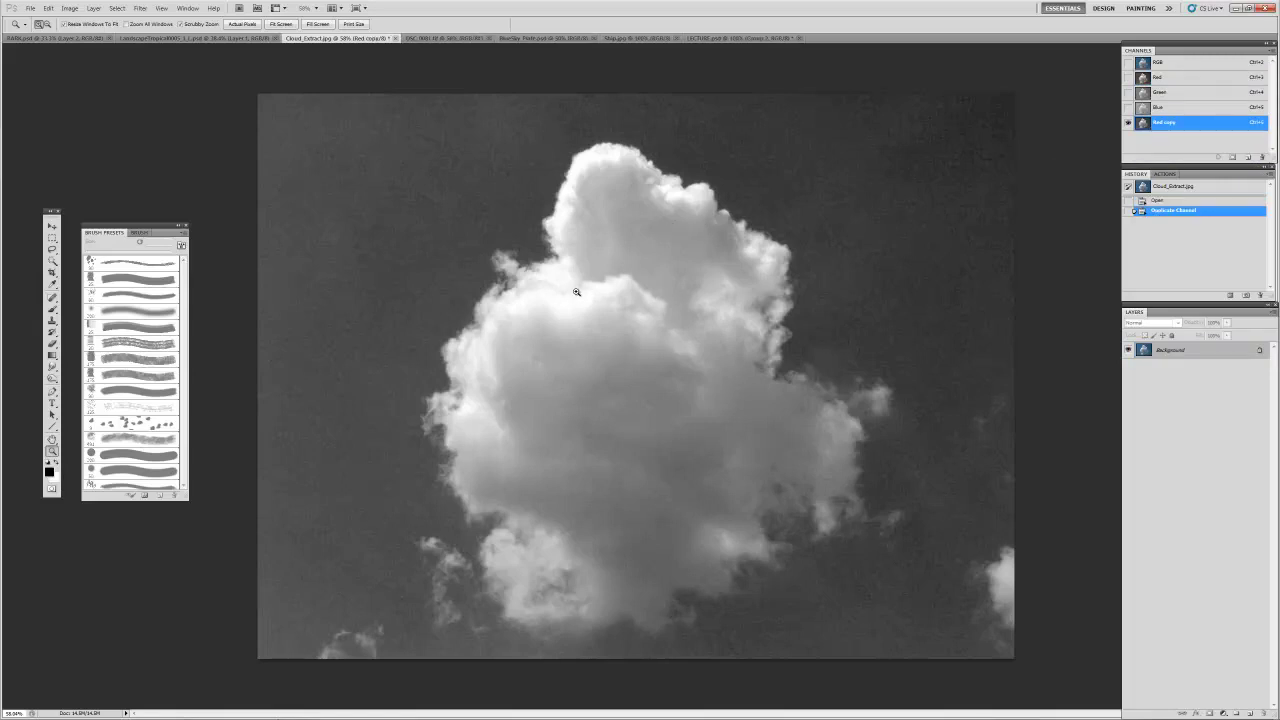
{"action": "key", "text": "v"}
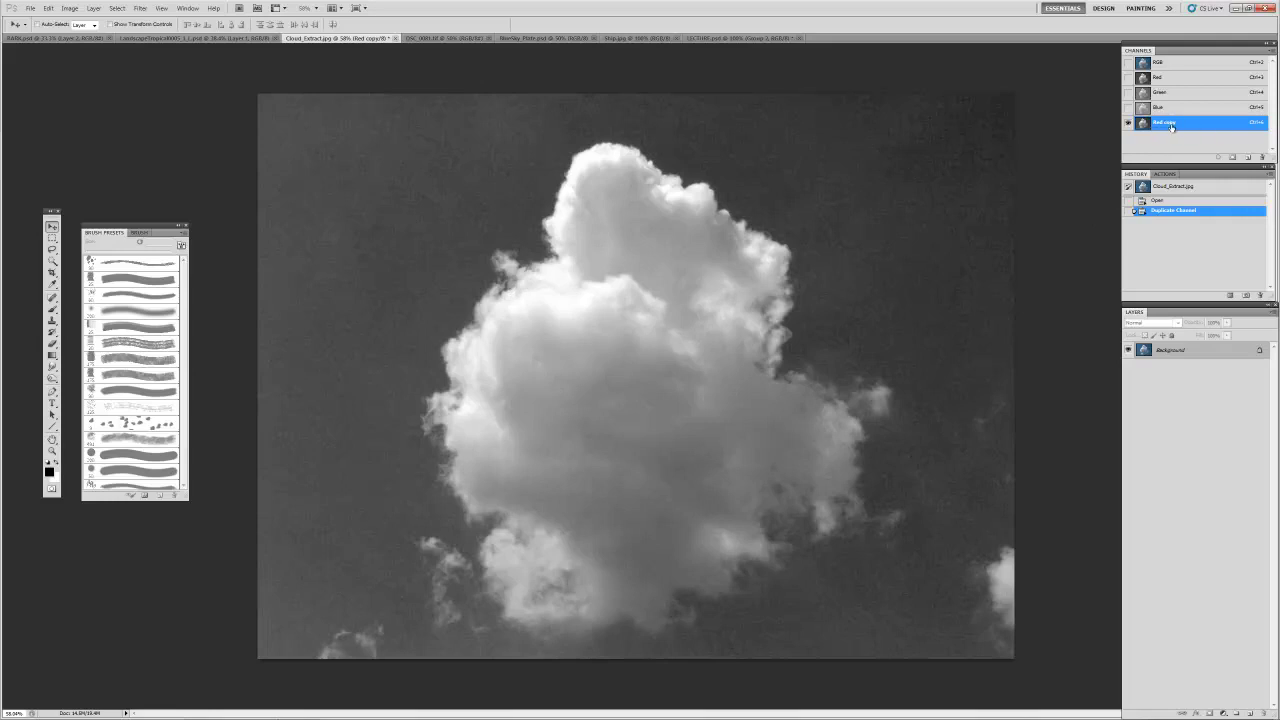
Step: Open Curves and use on-image points to pull sky tones down and cloud tones up
{"action": "left_click", "coordinate": [94, 8]}
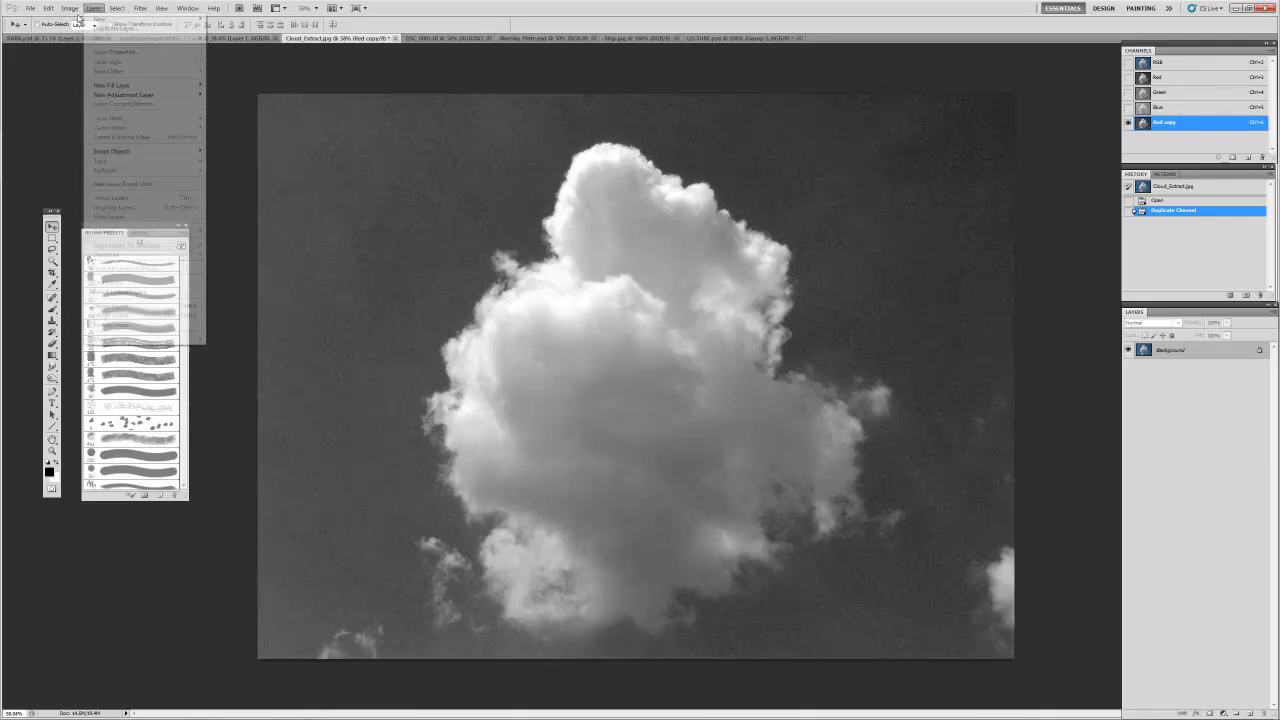
{"action": "left_click", "coordinate": [69, 8]}
{"action": "mouse_move", "coordinate": [160, 33]}
{"action": "left_click", "coordinate": [206, 53]}
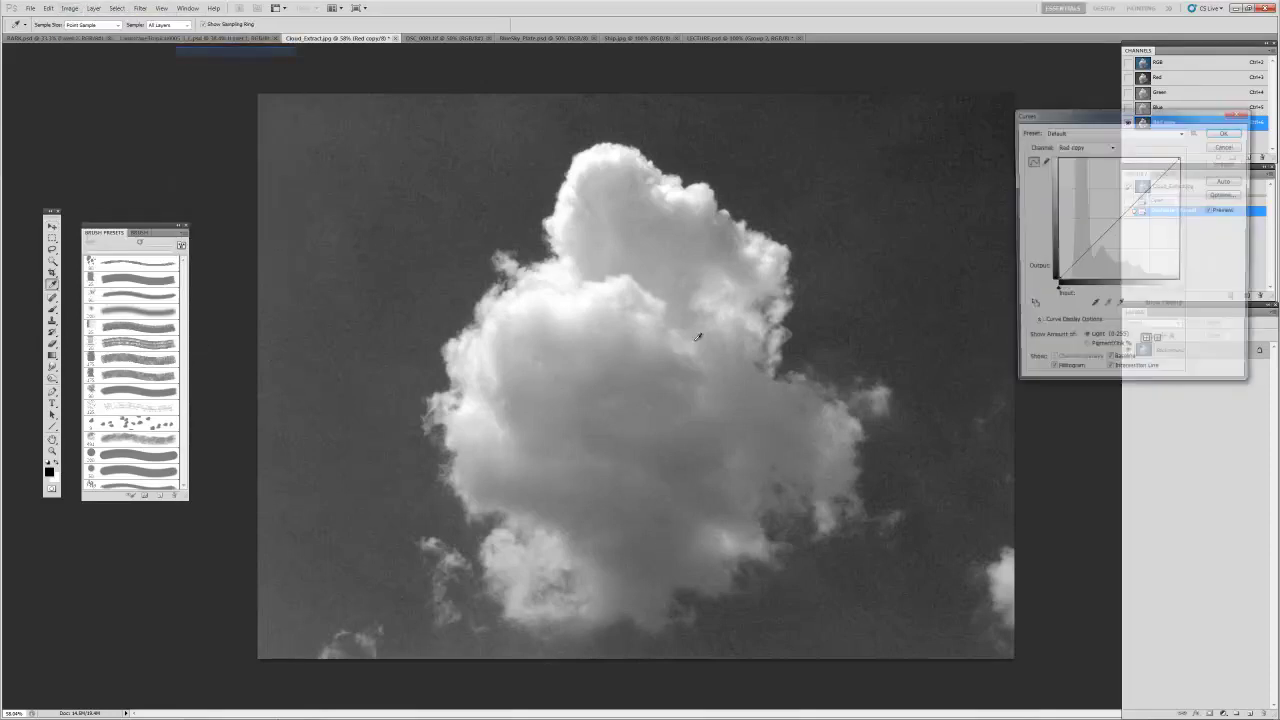
{"action": "left_click", "coordinate": [1032, 307]}
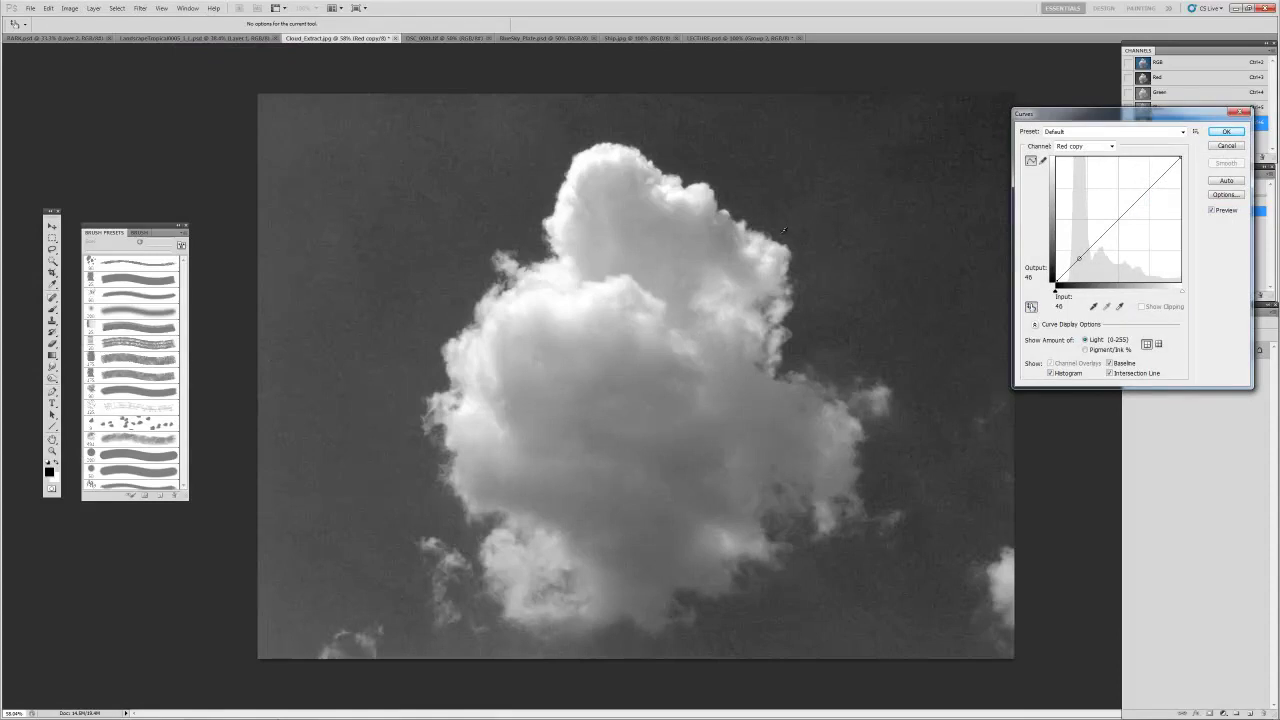
{"action": "left_click_drag", "start_coordinate": [398, 182], "coordinate": [387, 210]}
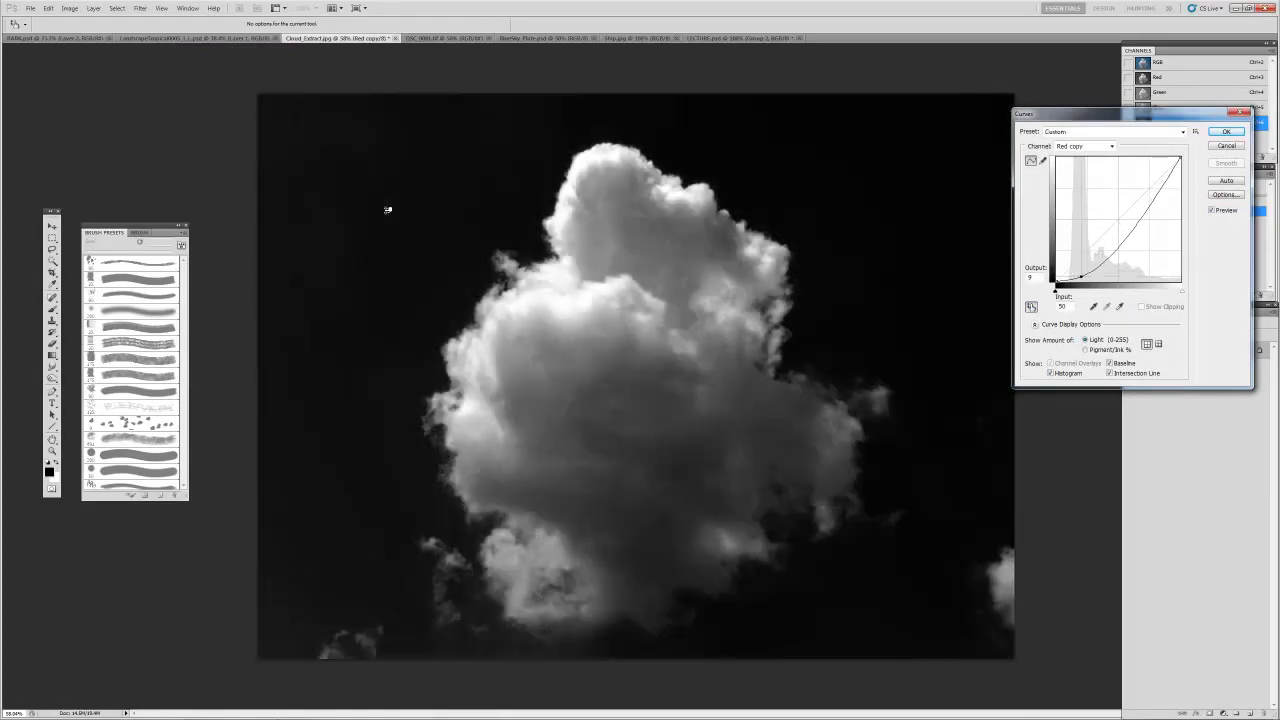
{"action": "left_click", "coordinate": [626, 338]}
{"action": "left_click_drag", "start_coordinate": [393, 266], "coordinate": [391, 273]}
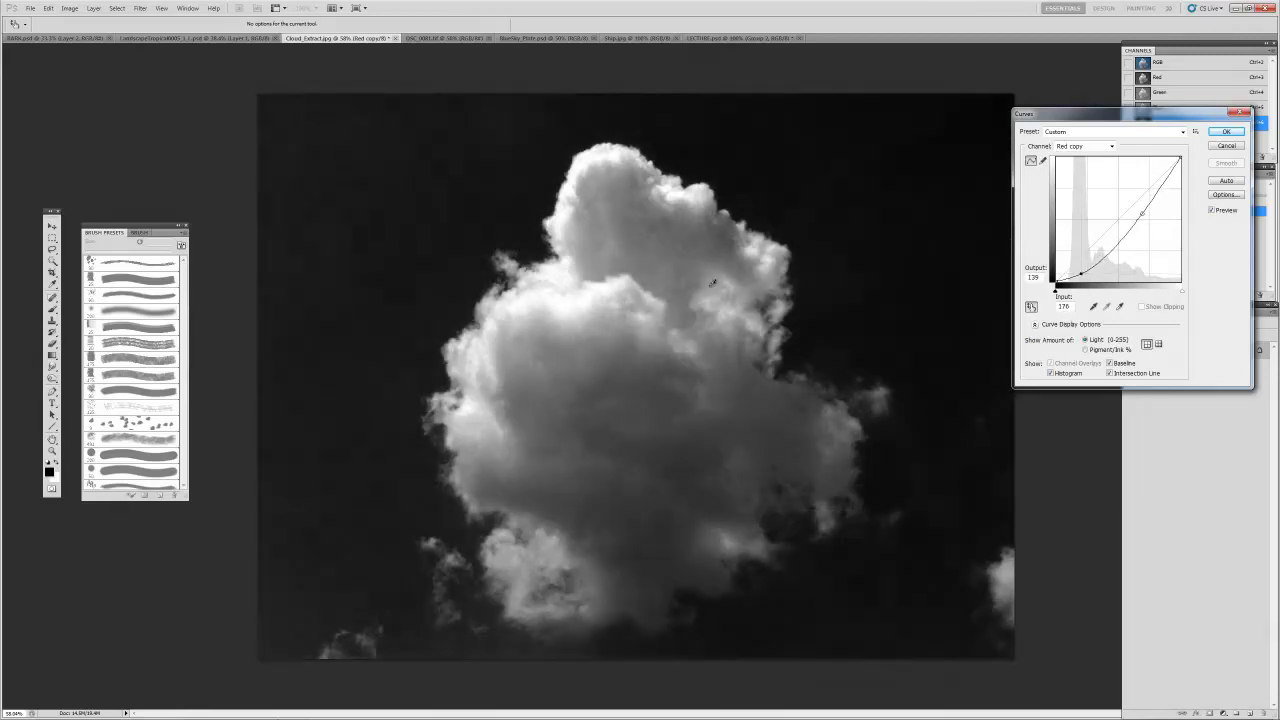
{"action": "left_click_drag", "start_coordinate": [676, 265], "coordinate": [661, 238]}
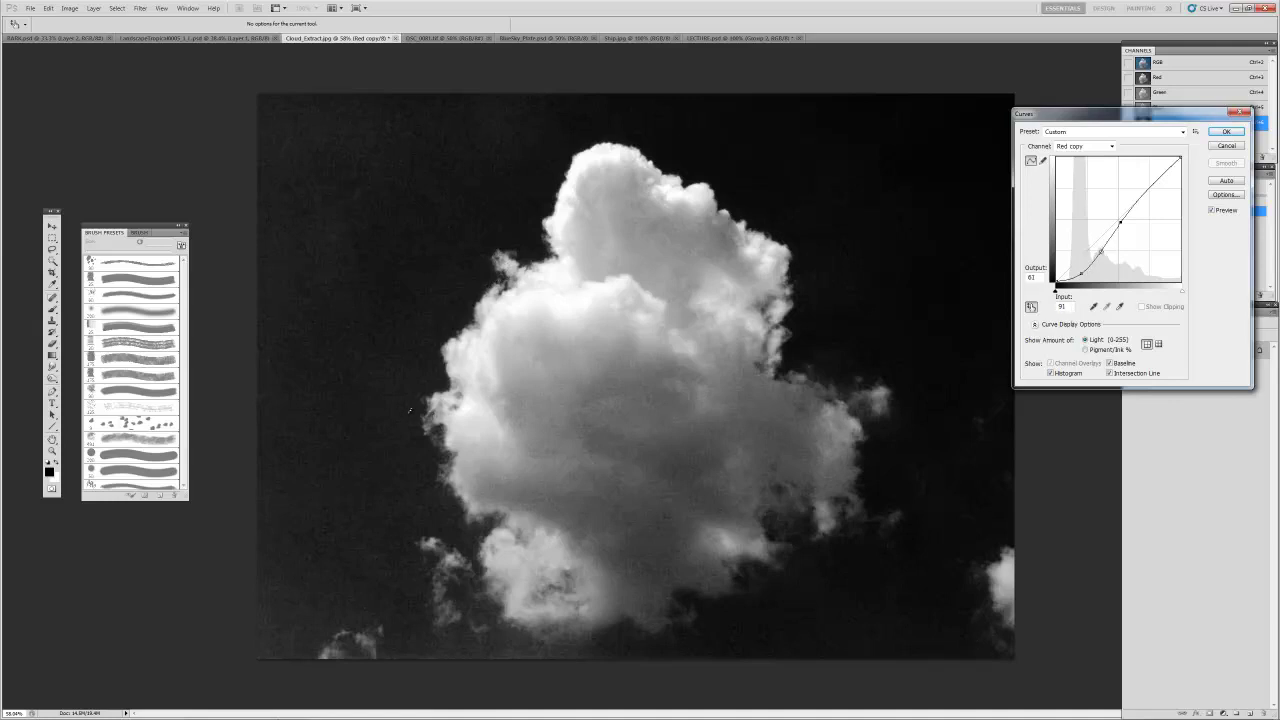
Step: Rework the S-curve points so the sky nears black and the cloud brightens, then apply
{"action": "key", "text": "Delete"}
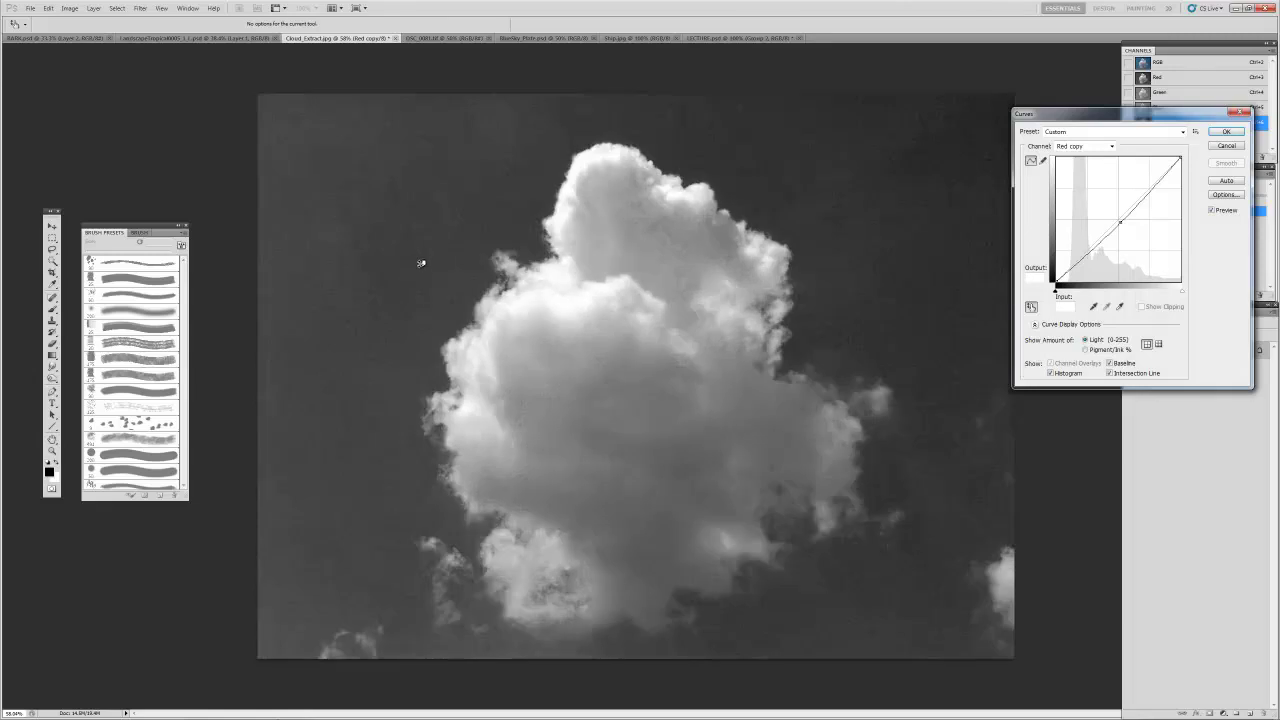
{"action": "left_click_drag", "start_coordinate": [1090, 251], "coordinate": [1101, 274]}
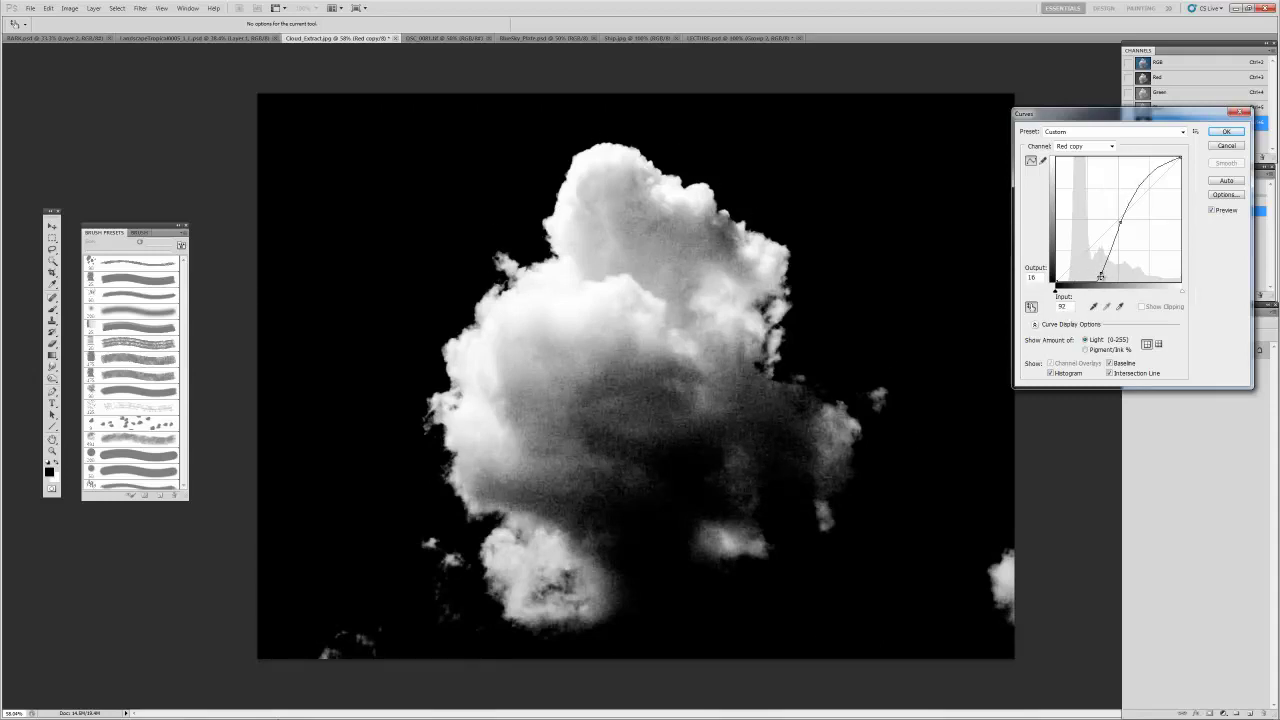
{"action": "left_click_drag", "start_coordinate": [1100, 273], "coordinate": [1082, 275]}
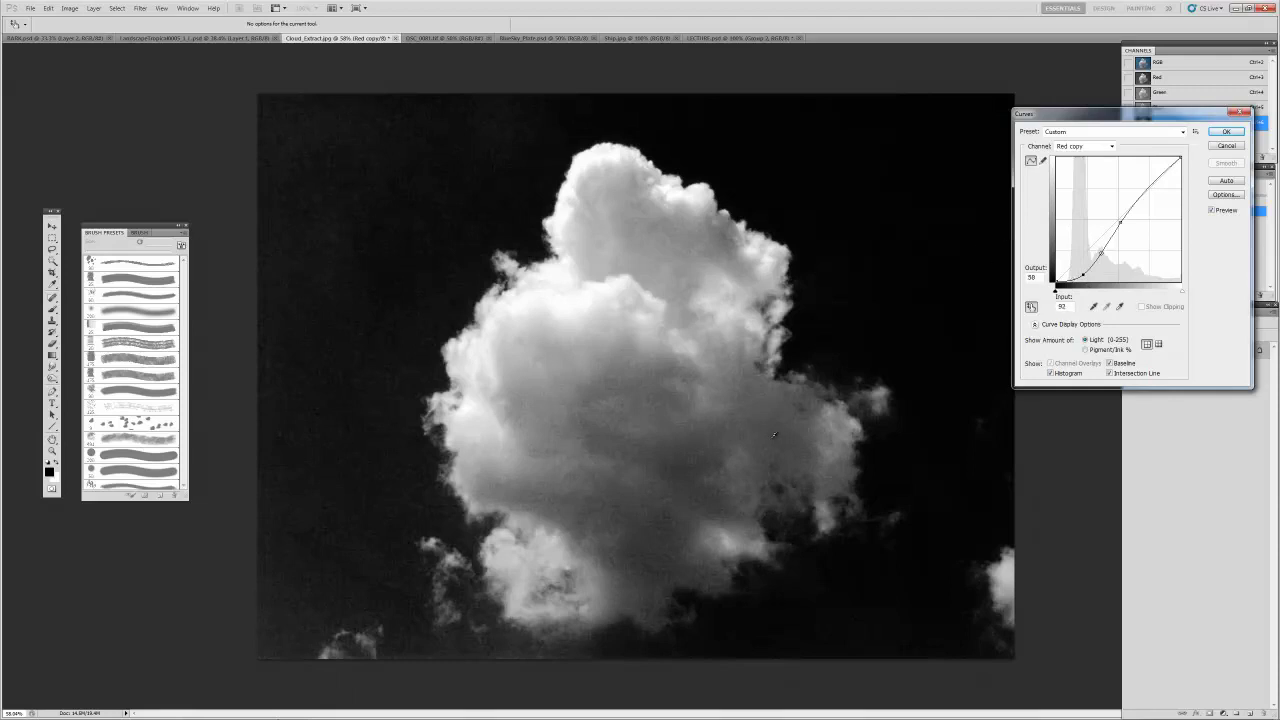
{"action": "key", "text": "Up"}
{"action": "key", "text": "Up"}
{"action": "key", "text": "Up"}
{"action": "key", "text": "Up"}
{"action": "key", "text": "Up"}
{"action": "key", "text": "Up"}
{"action": "key", "text": "Up"}
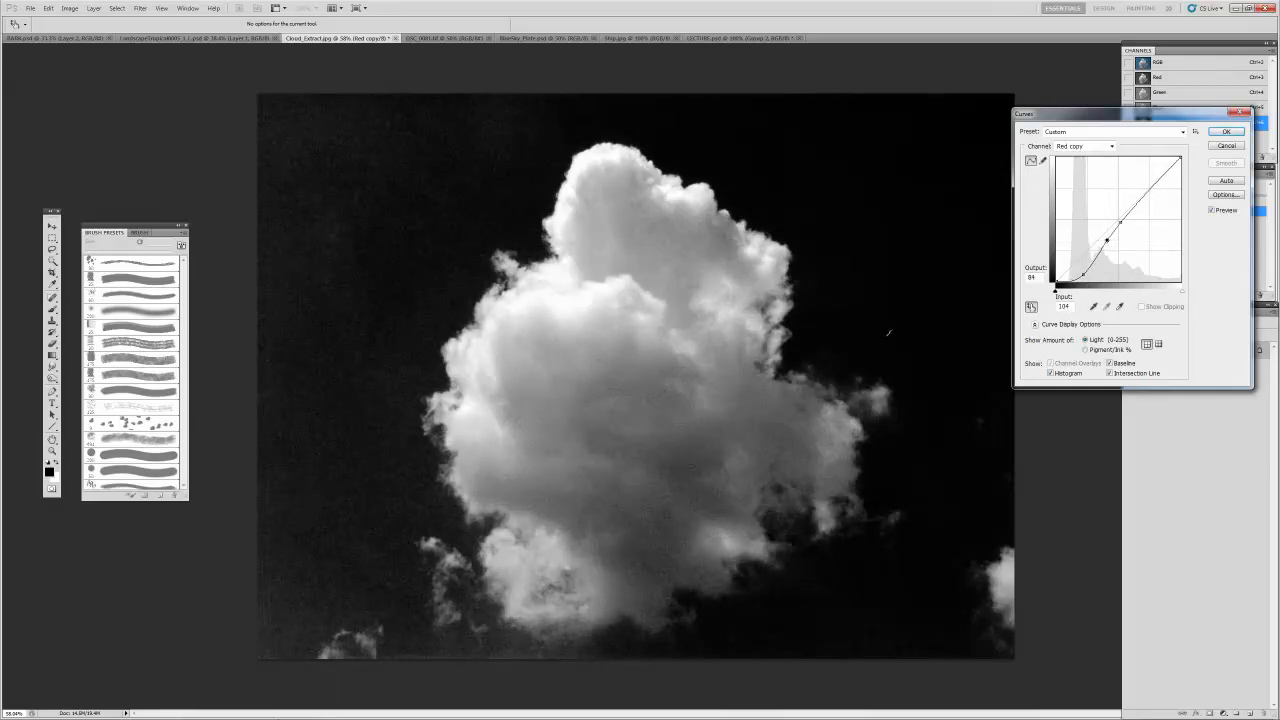
{"action": "key", "text": "Right"}
{"action": "key", "text": "Right"}
{"action": "key", "text": "Right"}
{"action": "key", "text": "Right"}
{"action": "key", "text": "Up"}
{"action": "key", "text": "Up"}
{"action": "left_click_drag", "start_coordinate": [1106, 241], "coordinate": [1103, 232]}
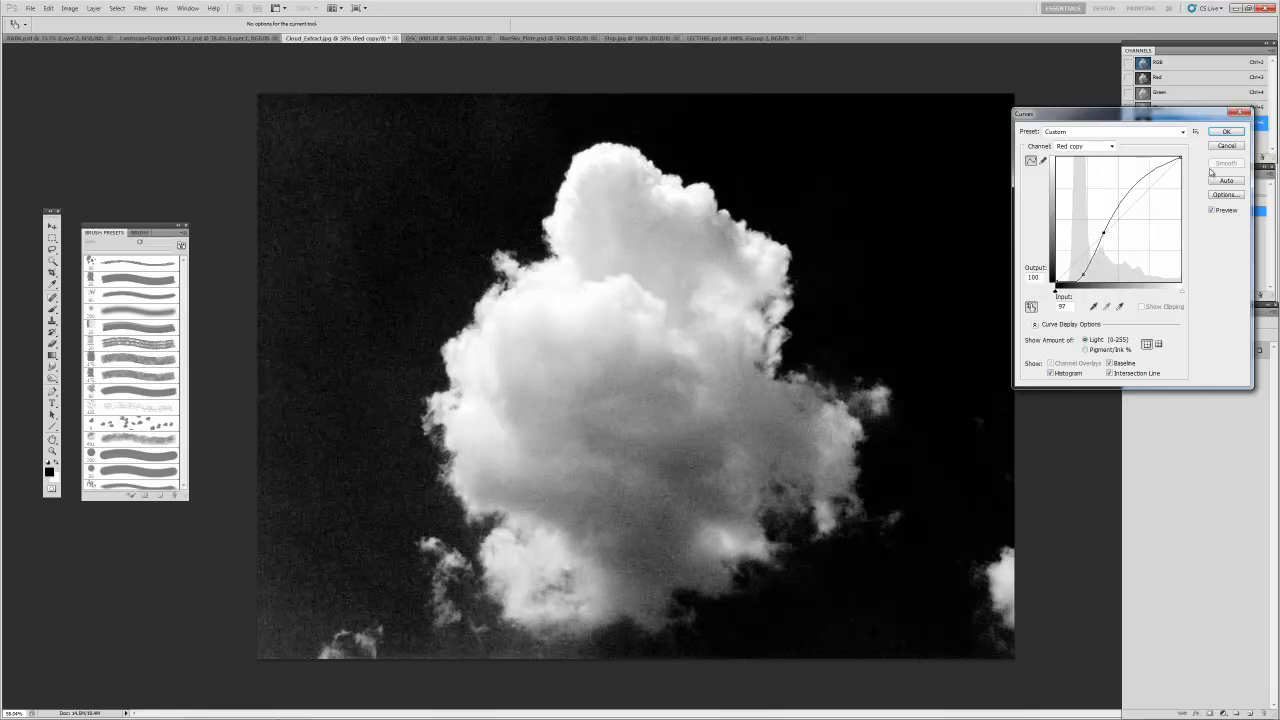
{"action": "left_click", "coordinate": [1226, 131]}
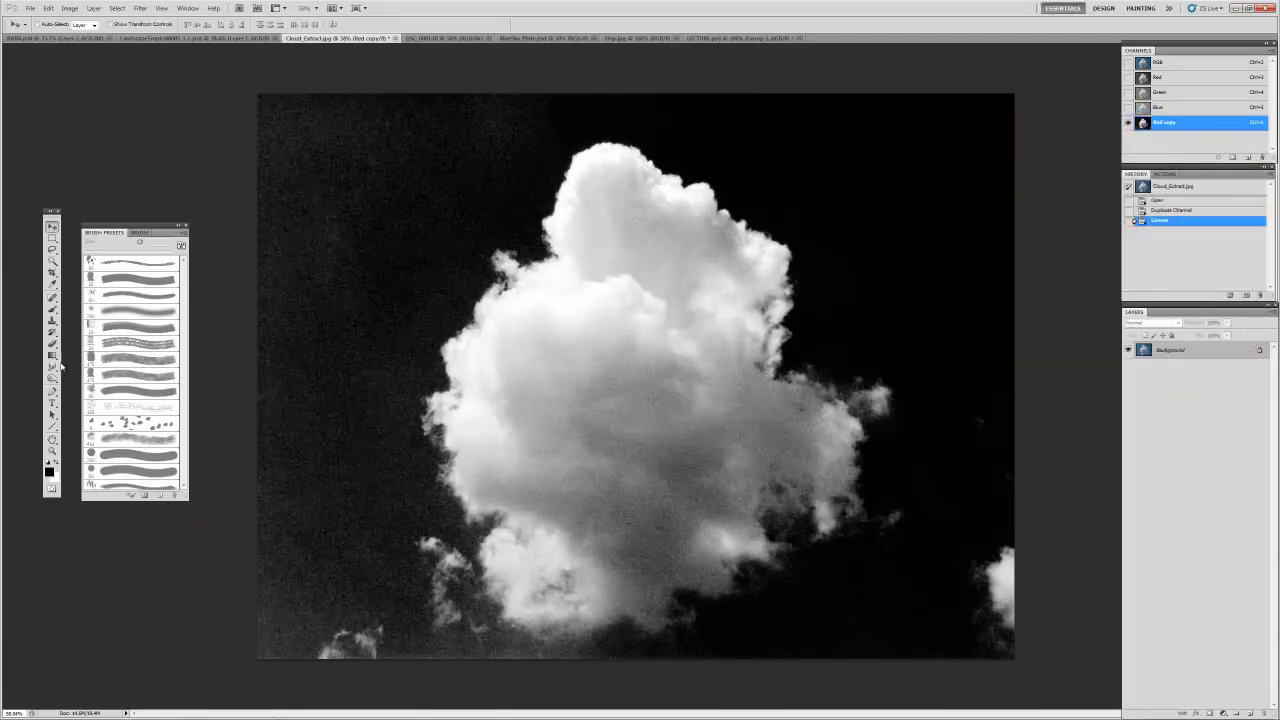
Step: Burn the upper-left sky toward black with a 300 px brush and adjust the exposure
{"action": "left_click", "coordinate": [53, 380]}
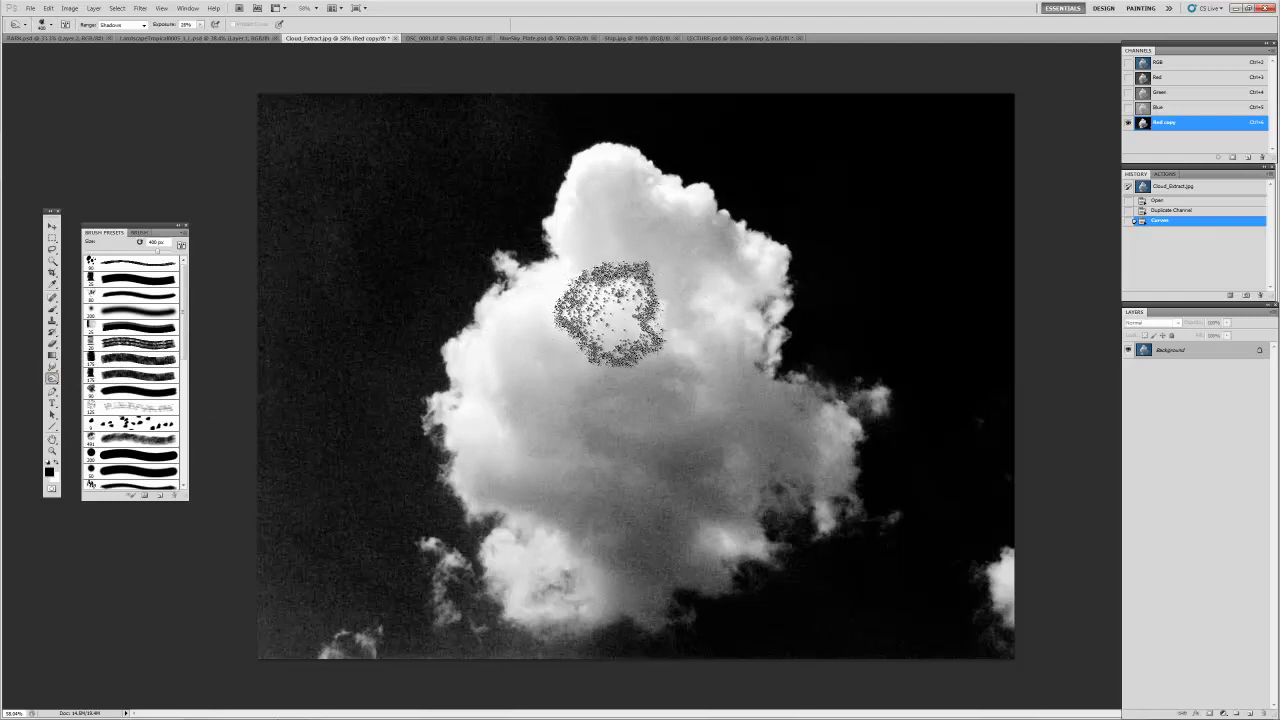
{"action": "key", "text": "bracketleft"}
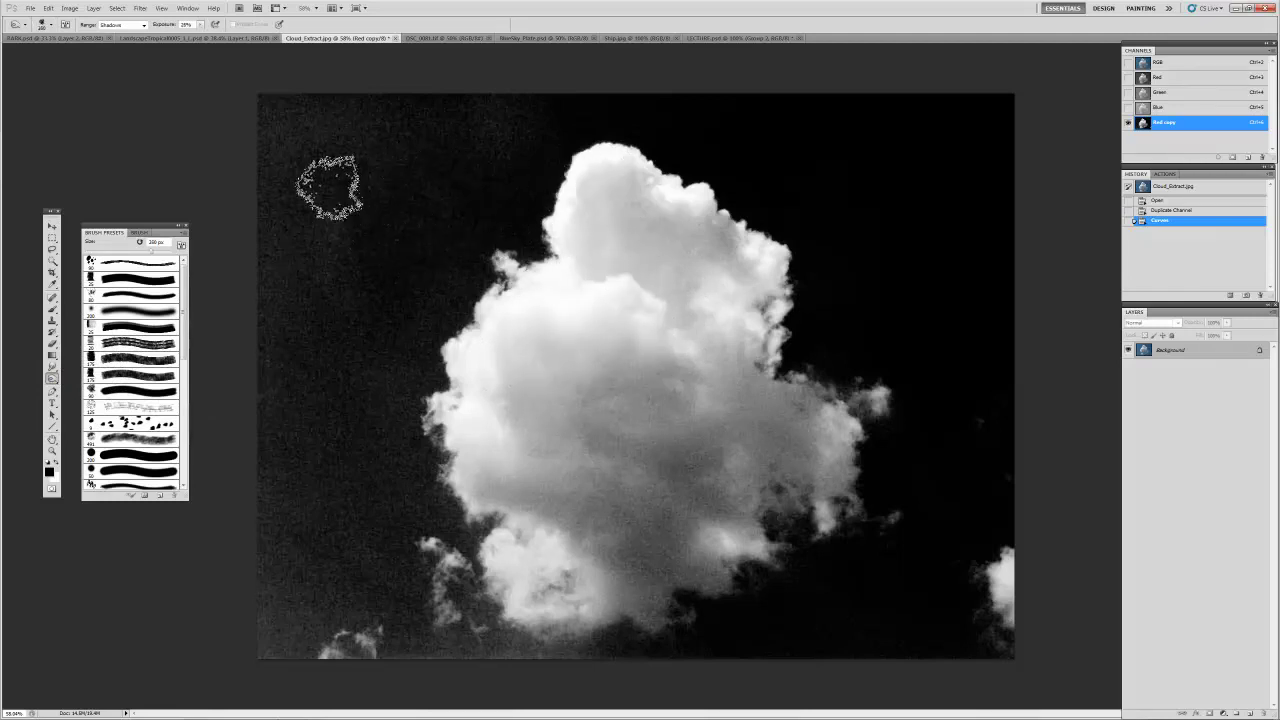
{"action": "mouse_move", "coordinate": [379, 183]}
{"action": "left_mouse_down"}
{"action": "mouse_move", "coordinate": [251, 205]}
{"action": "mouse_move", "coordinate": [213, 195]}
{"action": "mouse_move", "coordinate": [463, 100]}
{"action": "mouse_move", "coordinate": [404, 210]}
{"action": "mouse_move", "coordinate": [416, 192]}
{"action": "mouse_move", "coordinate": [258, 318]}
{"action": "mouse_move", "coordinate": [219, 330]}
{"action": "mouse_move", "coordinate": [543, 271]}
{"action": "left_mouse_up"}
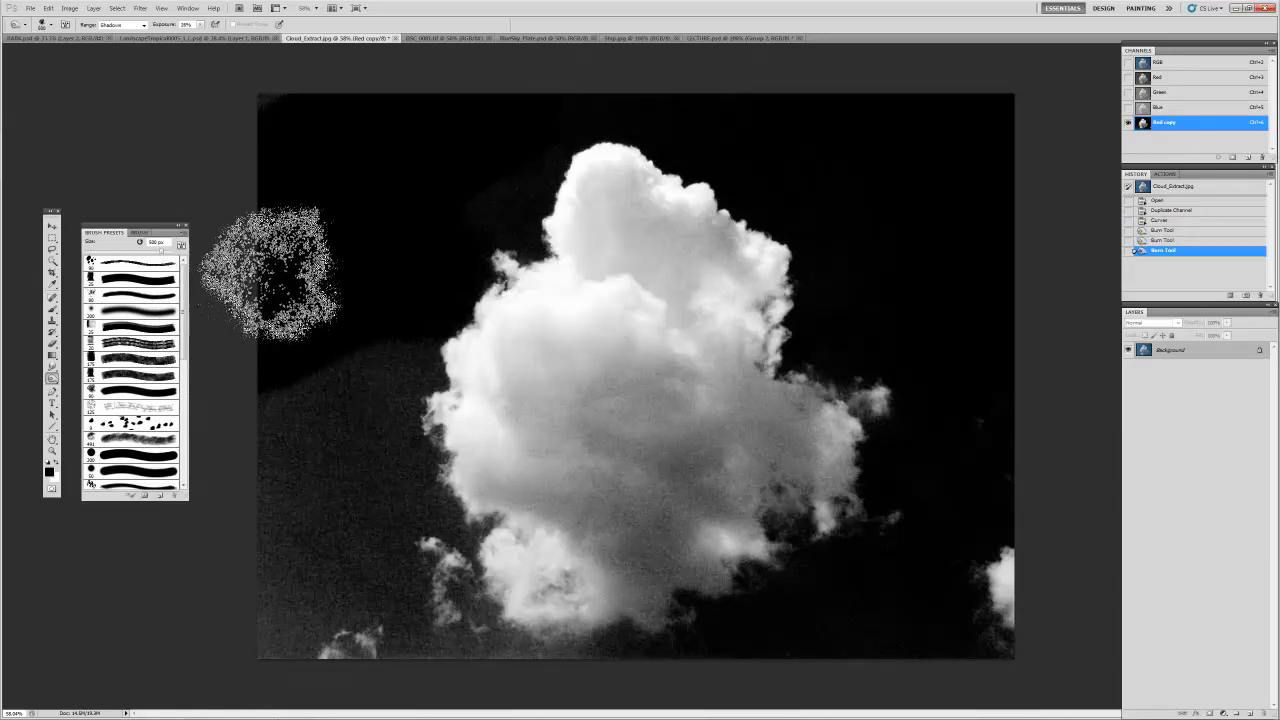
{"action": "left_click", "coordinate": [200, 24]}
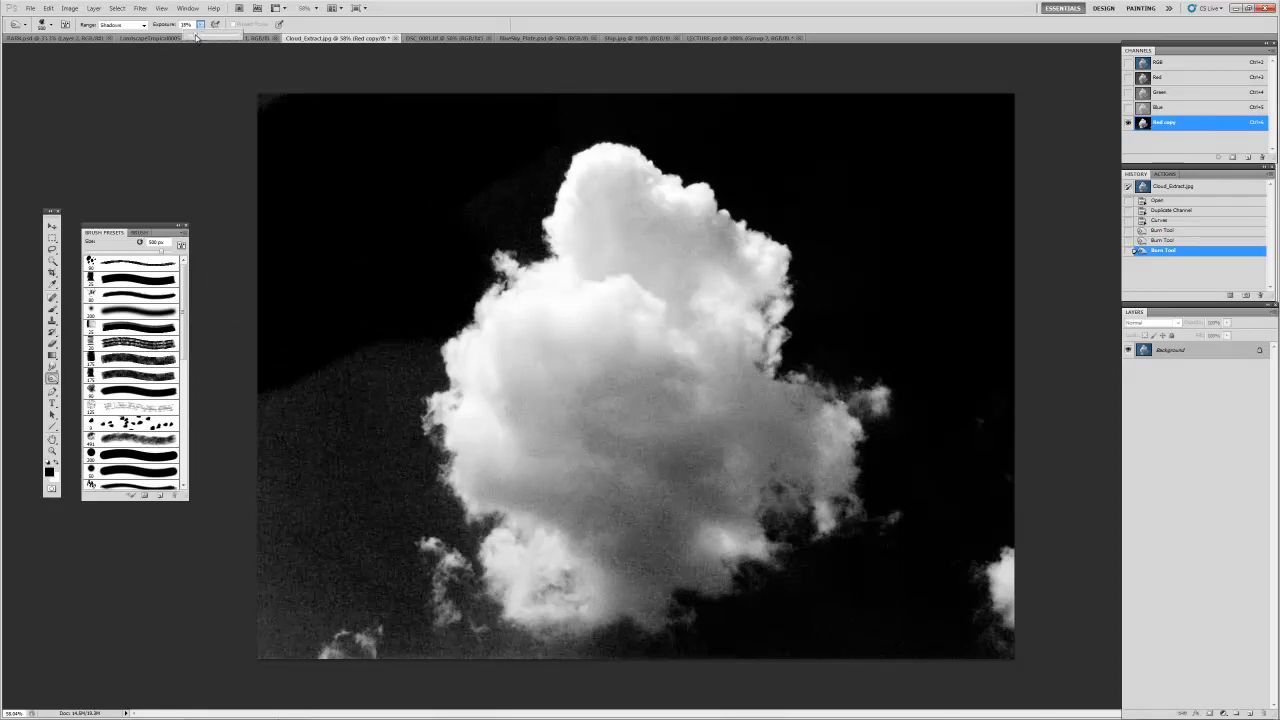
{"action": "left_click", "coordinate": [195, 41]}
{"action": "key", "text": "bracketleft"}
{"action": "key", "text": "bracketleft"}
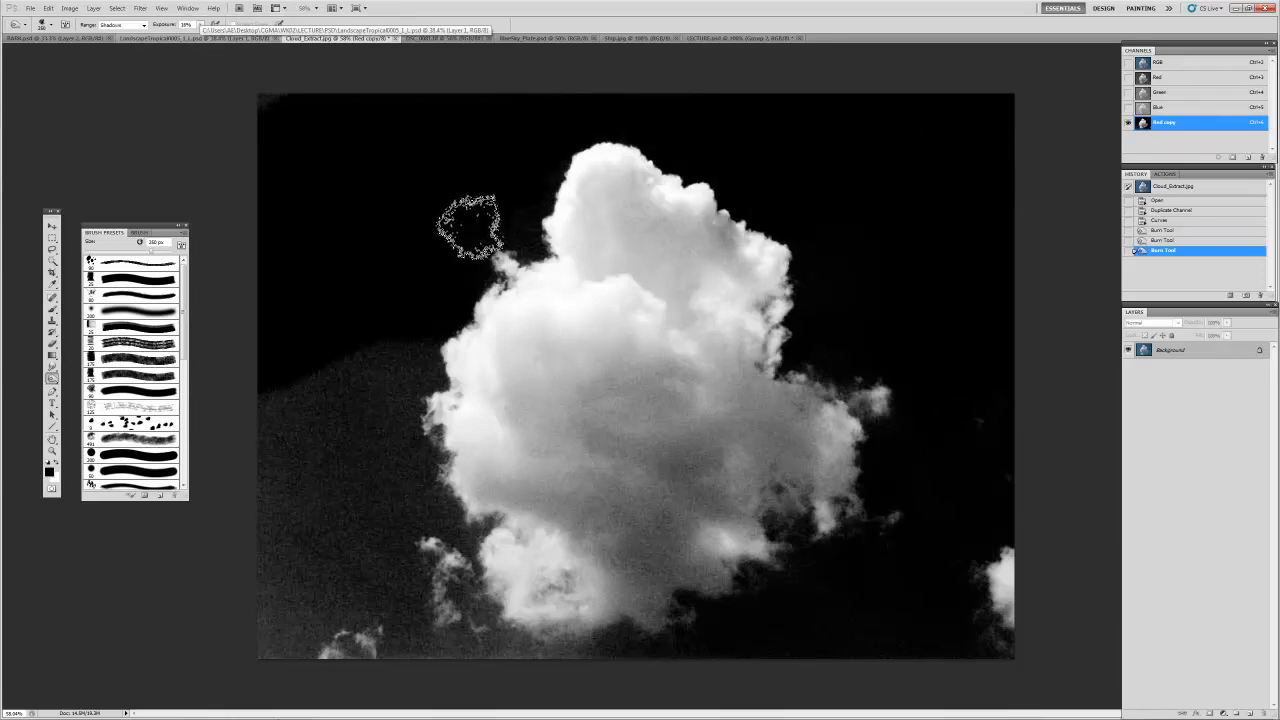
Step: Burn more of the upper and left sky, undo stray strokes, then ready a 300 px Dodge brush
{"action": "left_click_drag", "start_coordinate": [471, 214], "coordinate": [512, 142]}
{"action": "mouse_move", "coordinate": [509, 206]}
{"action": "left_mouse_down"}
{"action": "mouse_move", "coordinate": [535, 235]}
{"action": "mouse_move", "coordinate": [525, 238]}
{"action": "left_mouse_up"}
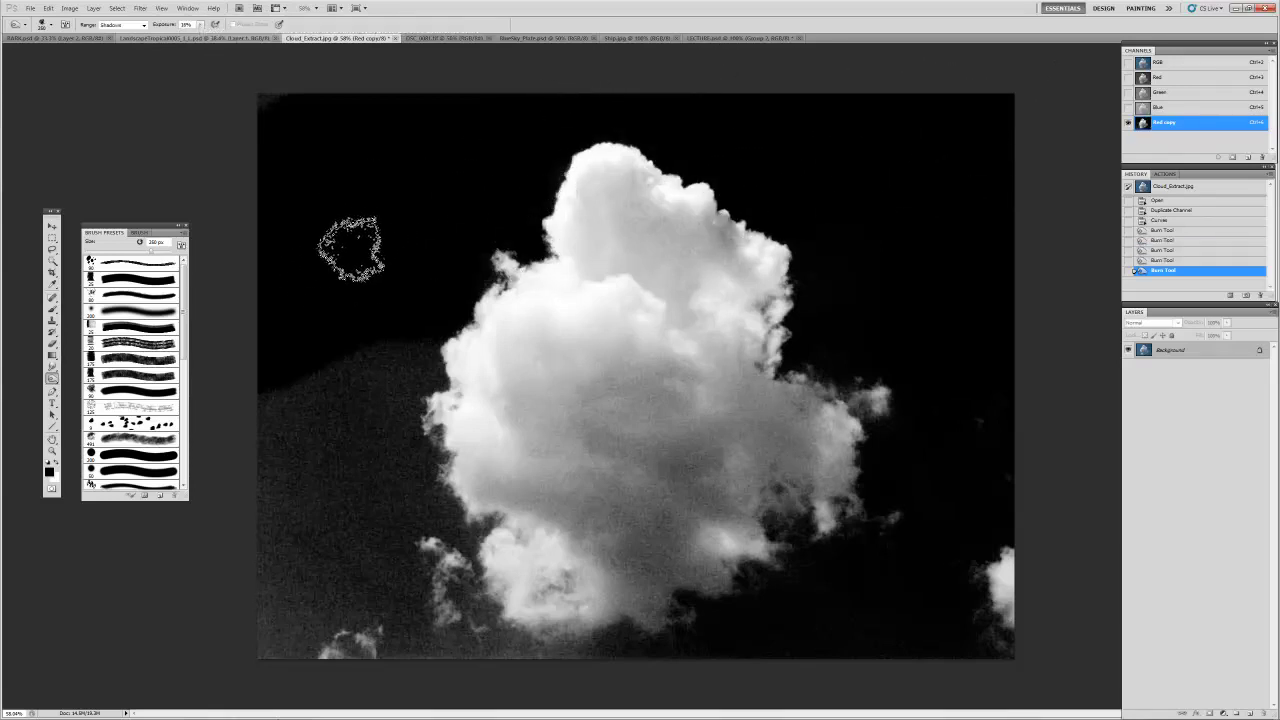
{"action": "left_click_drag", "start_coordinate": [343, 337], "coordinate": [287, 394]}
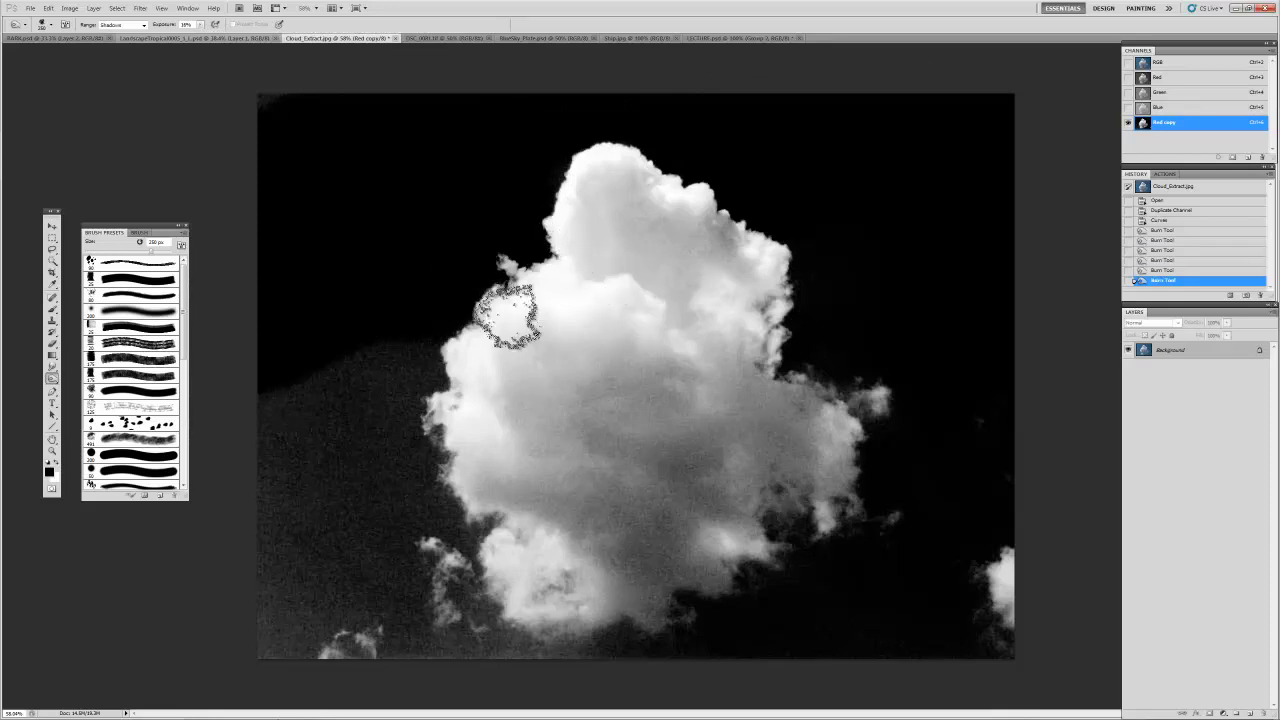
{"action": "key", "text": "ctrl+z"}
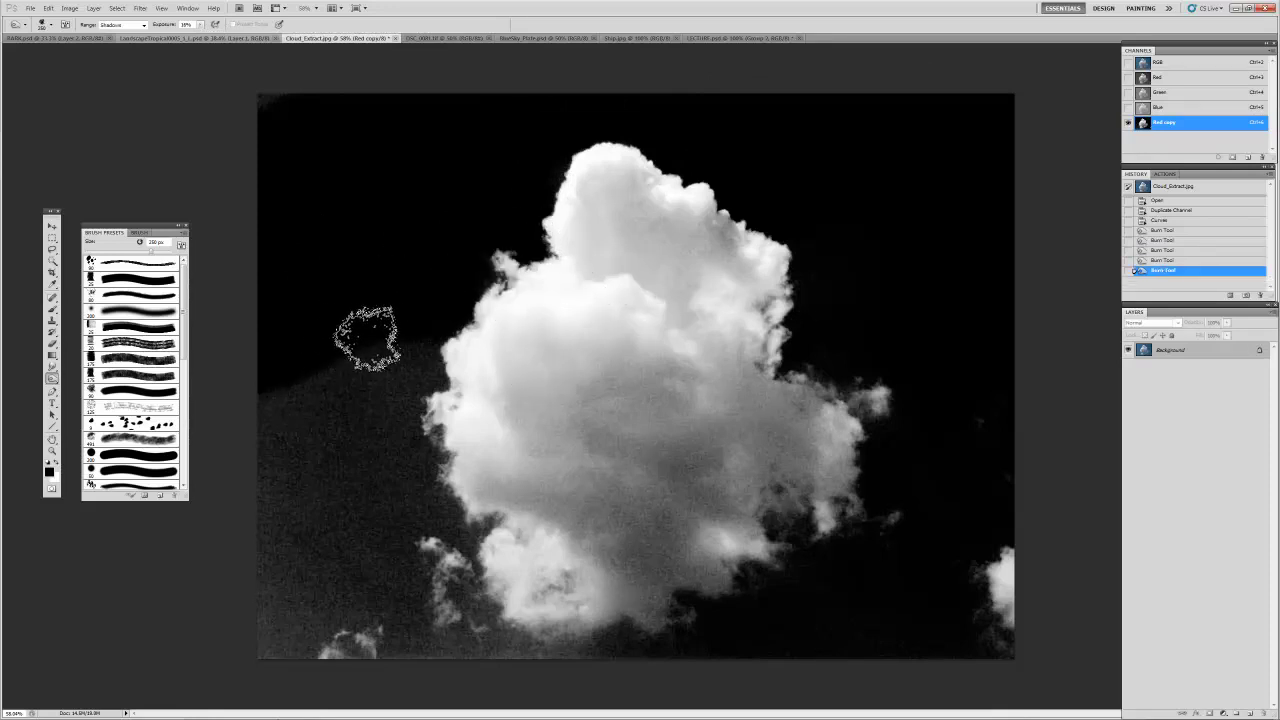
{"action": "mouse_move", "coordinate": [363, 349]}
{"action": "left_mouse_down"}
{"action": "mouse_move", "coordinate": [241, 368]}
{"action": "mouse_move", "coordinate": [577, 374]}
{"action": "mouse_move", "coordinate": [275, 381]}
{"action": "mouse_move", "coordinate": [732, 377]}
{"action": "mouse_move", "coordinate": [244, 442]}
{"action": "mouse_move", "coordinate": [621, 409]}
{"action": "mouse_move", "coordinate": [505, 450]}
{"action": "mouse_move", "coordinate": [287, 468]}
{"action": "mouse_move", "coordinate": [271, 510]}
{"action": "left_mouse_up"}
{"action": "left_click", "coordinate": [310, 426]}
{"action": "key", "text": "bracketright"}
{"action": "key", "text": "ctrl+z"}
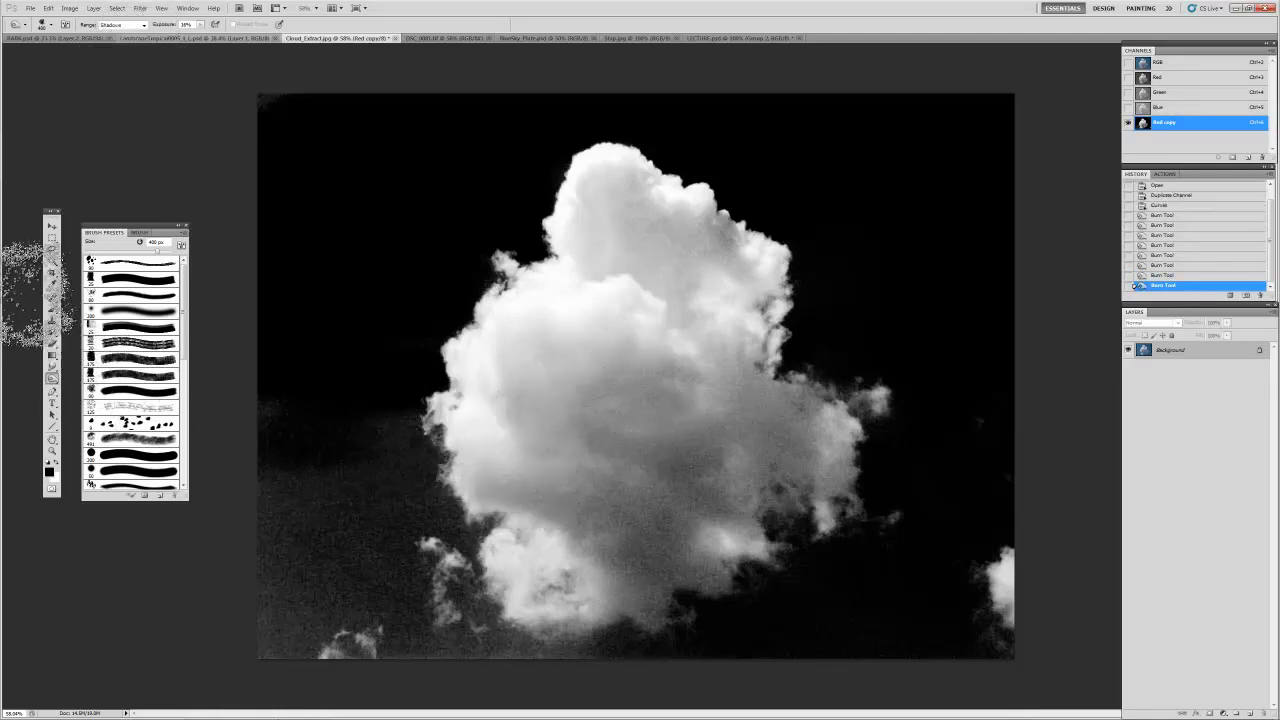
{"action": "left_click_drag", "start_coordinate": [52, 378], "coordinate": [82, 381]}
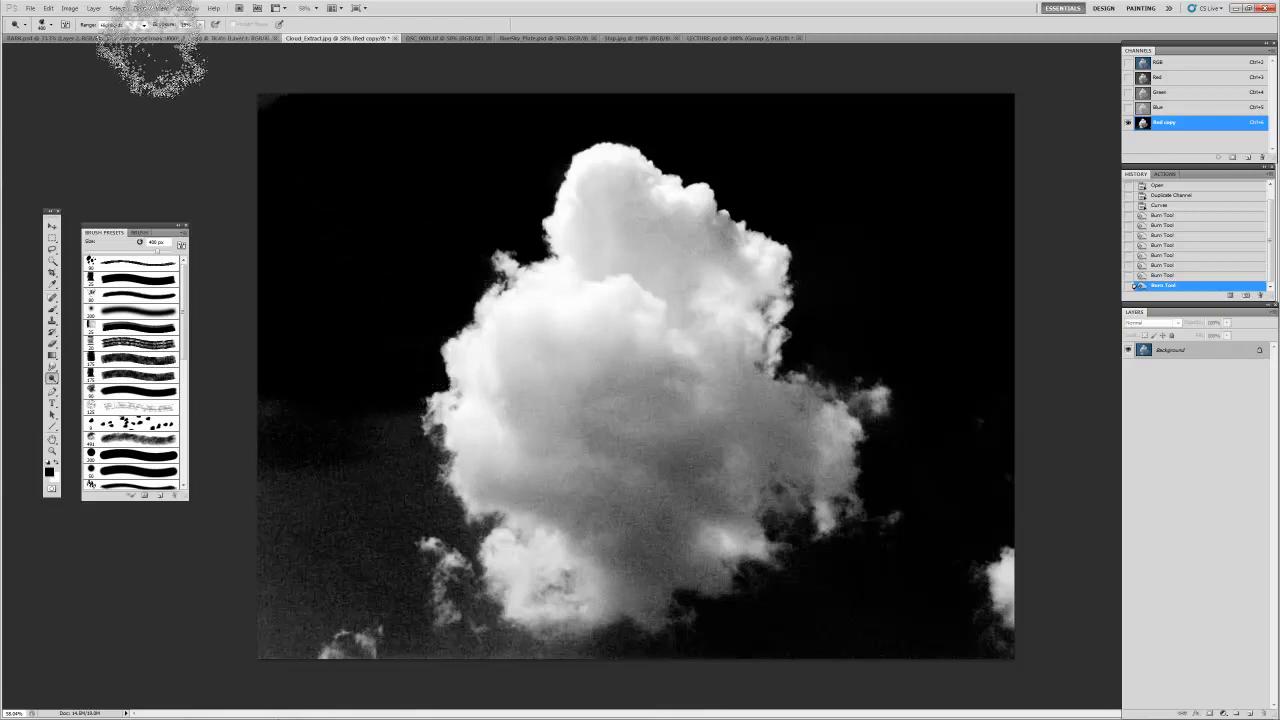
{"action": "key", "text": "bracketleft"}
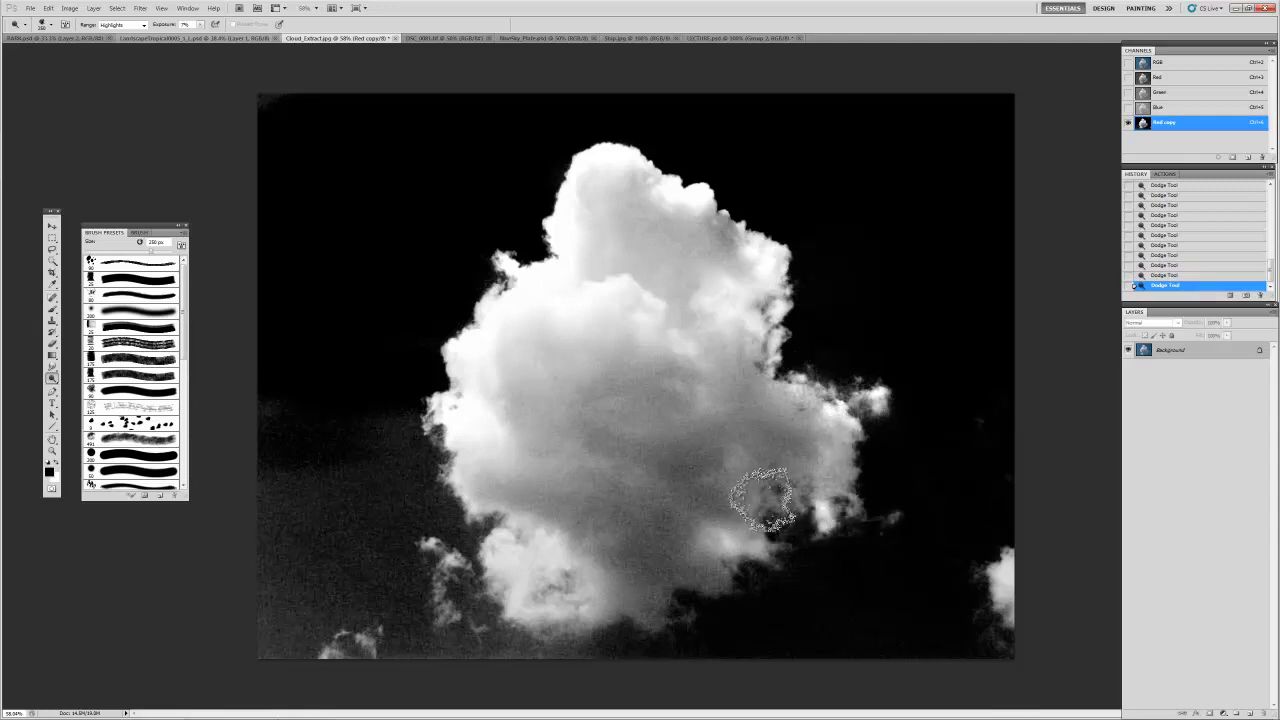
Step: Dodge the lower cloud, then burn the grey sky beside and below its lower-left edge
{"action": "mouse_move", "coordinate": [778, 553]}
{"action": "left_mouse_down"}
{"action": "mouse_move", "coordinate": [749, 598]}
{"action": "mouse_move", "coordinate": [722, 588]}
{"action": "mouse_move", "coordinate": [717, 626]}
{"action": "mouse_move", "coordinate": [686, 620]}
{"action": "left_mouse_up"}
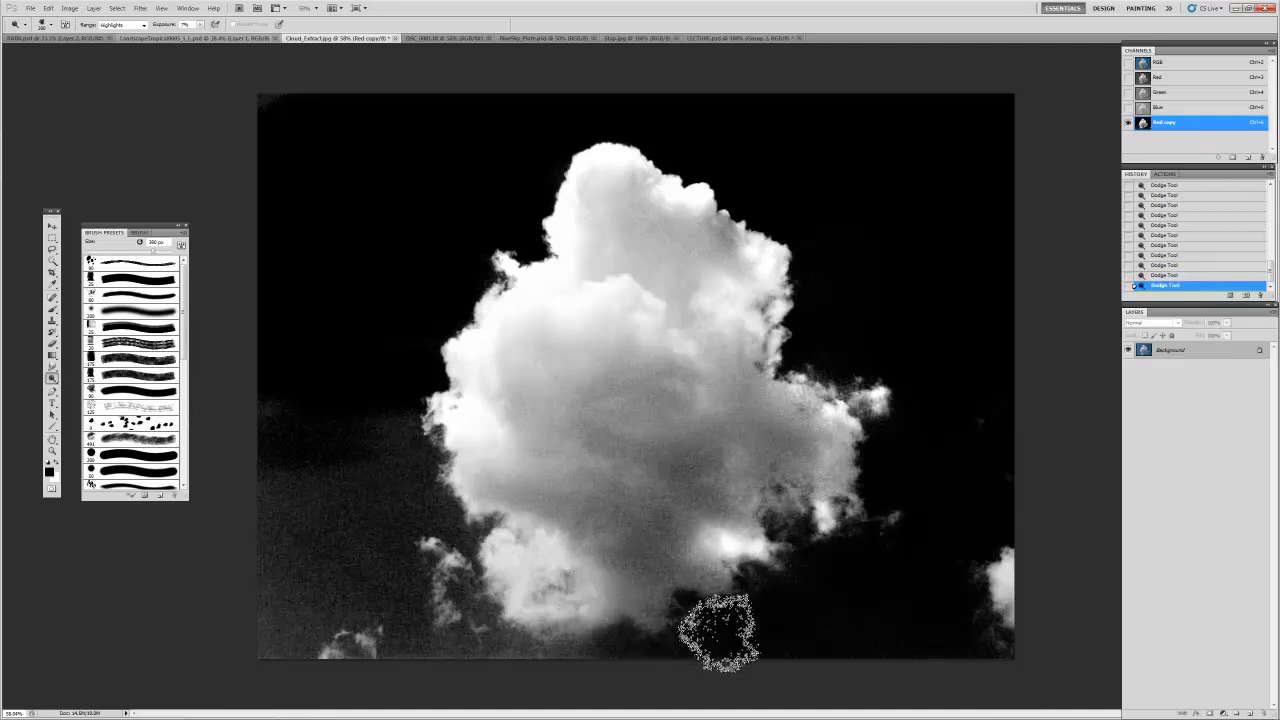
{"action": "left_click_drag", "start_coordinate": [572, 585], "coordinate": [476, 505]}
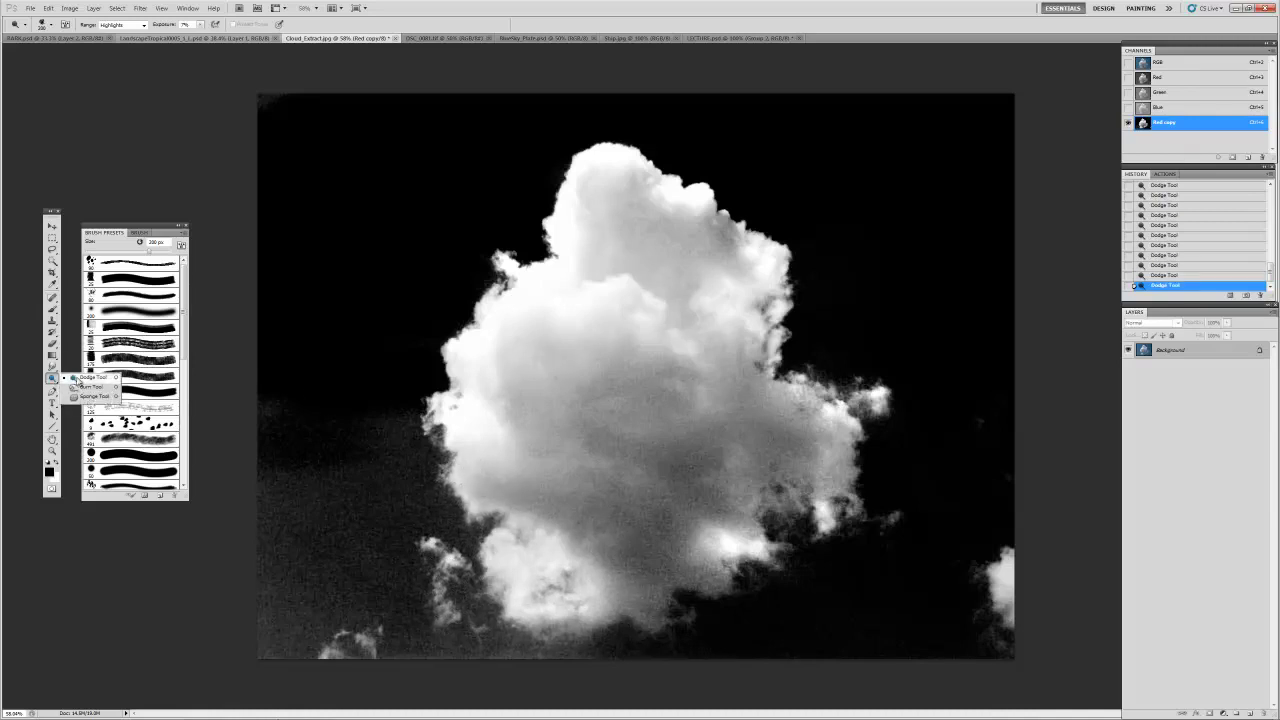
{"action": "left_click", "coordinate": [90, 386]}
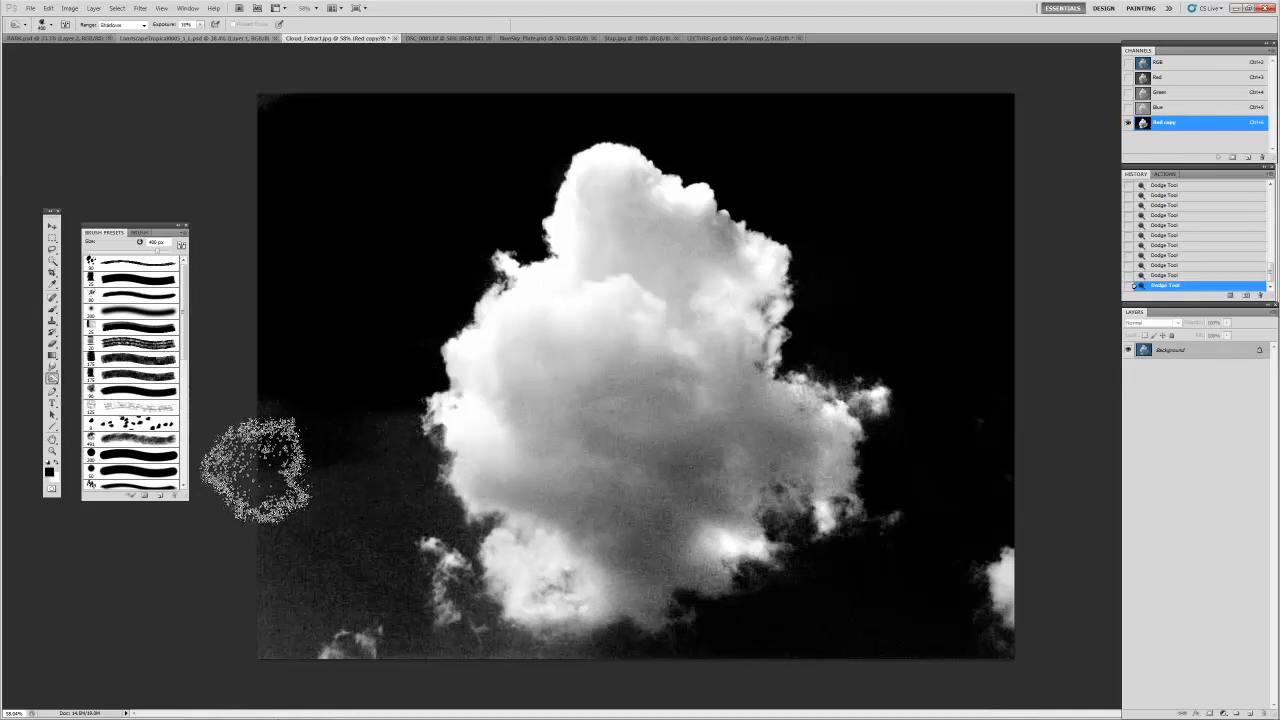
{"action": "left_click_drag", "start_coordinate": [530, 440], "coordinate": [570, 435]}
{"action": "scroll", "coordinate": [135, 380], "scroll_direction": "down", "scroll_amount": 5}
{"action": "mouse_move", "coordinate": [328, 514]}
{"action": "left_mouse_down"}
{"action": "mouse_move", "coordinate": [385, 535]}
{"action": "mouse_move", "coordinate": [457, 514]}
{"action": "mouse_move", "coordinate": [457, 529]}
{"action": "mouse_move", "coordinate": [550, 527]}
{"action": "left_mouse_up"}
{"action": "mouse_move", "coordinate": [329, 600]}
{"action": "left_mouse_down"}
{"action": "mouse_move", "coordinate": [141, 669]}
{"action": "mouse_move", "coordinate": [351, 646]}
{"action": "mouse_move", "coordinate": [378, 657]}
{"action": "mouse_move", "coordinate": [258, 625]}
{"action": "mouse_move", "coordinate": [277, 627]}
{"action": "mouse_move", "coordinate": [290, 665]}
{"action": "mouse_move", "coordinate": [304, 654]}
{"action": "mouse_move", "coordinate": [500, 688]}
{"action": "left_mouse_up"}
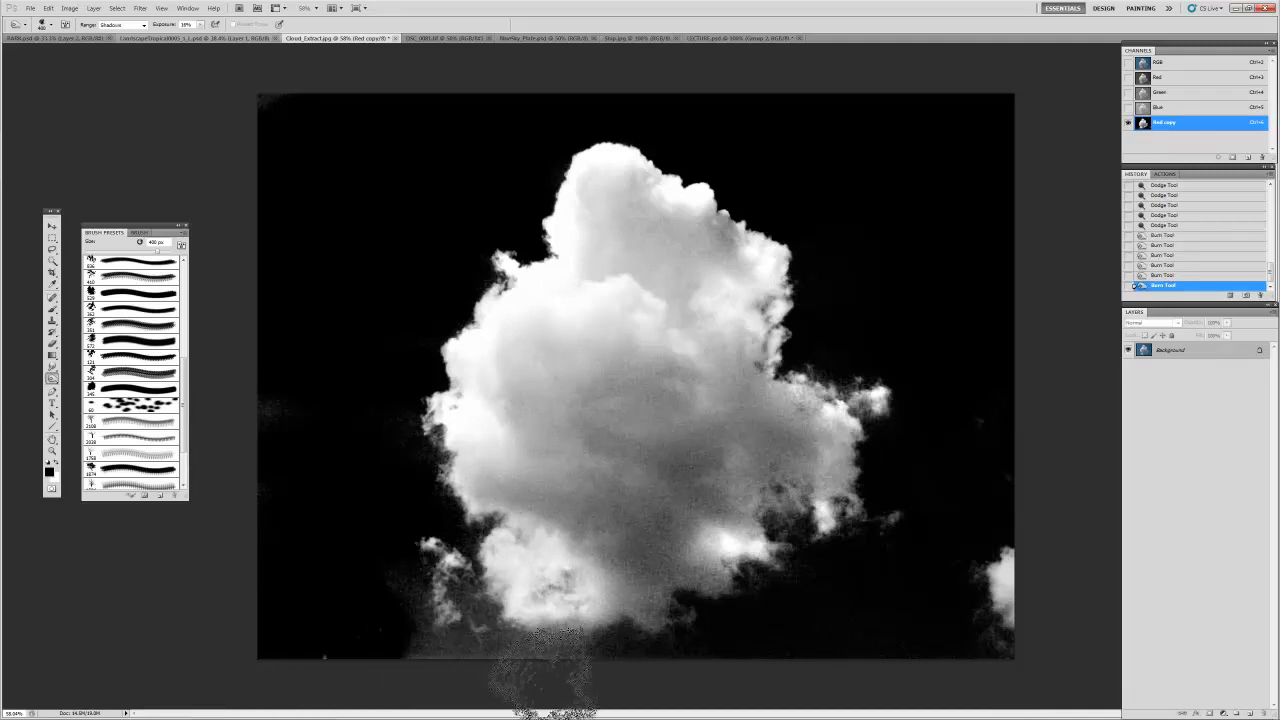
{"action": "mouse_move", "coordinate": [283, 565]}
{"action": "left_mouse_down"}
{"action": "mouse_move", "coordinate": [340, 615]}
{"action": "mouse_move", "coordinate": [444, 619]}
{"action": "mouse_move", "coordinate": [529, 593]}
{"action": "mouse_move", "coordinate": [471, 655]}
{"action": "mouse_move", "coordinate": [456, 605]}
{"action": "mouse_move", "coordinate": [505, 675]}
{"action": "mouse_move", "coordinate": [463, 603]}
{"action": "mouse_move", "coordinate": [550, 677]}
{"action": "mouse_move", "coordinate": [240, 655]}
{"action": "mouse_move", "coordinate": [550, 675]}
{"action": "mouse_move", "coordinate": [512, 669]}
{"action": "mouse_move", "coordinate": [625, 660]}
{"action": "mouse_move", "coordinate": [450, 669]}
{"action": "mouse_move", "coordinate": [634, 673]}
{"action": "mouse_move", "coordinate": [715, 690]}
{"action": "mouse_move", "coordinate": [840, 681]}
{"action": "mouse_move", "coordinate": [771, 644]}
{"action": "mouse_move", "coordinate": [952, 652]}
{"action": "mouse_move", "coordinate": [774, 609]}
{"action": "mouse_move", "coordinate": [931, 661]}
{"action": "mouse_move", "coordinate": [905, 665]}
{"action": "mouse_move", "coordinate": [1016, 540]}
{"action": "mouse_move", "coordinate": [976, 605]}
{"action": "mouse_move", "coordinate": [984, 590]}
{"action": "mouse_move", "coordinate": [1065, 595]}
{"action": "mouse_move", "coordinate": [964, 585]}
{"action": "mouse_move", "coordinate": [1039, 600]}
{"action": "mouse_move", "coordinate": [1042, 577]}
{"action": "mouse_move", "coordinate": [1001, 570]}
{"action": "mouse_move", "coordinate": [1059, 573]}
{"action": "mouse_move", "coordinate": [979, 587]}
{"action": "mouse_move", "coordinate": [1064, 555]}
{"action": "mouse_move", "coordinate": [1030, 569]}
{"action": "mouse_move", "coordinate": [952, 560]}
{"action": "mouse_move", "coordinate": [1040, 464]}
{"action": "mouse_move", "coordinate": [1156, 452]}
{"action": "mouse_move", "coordinate": [1051, 456]}
{"action": "mouse_move", "coordinate": [1035, 431]}
{"action": "mouse_move", "coordinate": [1027, 326]}
{"action": "mouse_move", "coordinate": [998, 219]}
{"action": "mouse_move", "coordinate": [1010, 189]}
{"action": "mouse_move", "coordinate": [930, 245]}
{"action": "mouse_move", "coordinate": [983, 202]}
{"action": "mouse_move", "coordinate": [976, 154]}
{"action": "mouse_move", "coordinate": [875, 638]}
{"action": "mouse_move", "coordinate": [631, 550]}
{"action": "mouse_move", "coordinate": [762, 475]}
{"action": "mouse_move", "coordinate": [509, 409]}
{"action": "left_mouse_up"}
Step: Dodge the cloud's centre, top and middle toward white with a 400 px brush
{"action": "key", "text": "shift+o"}
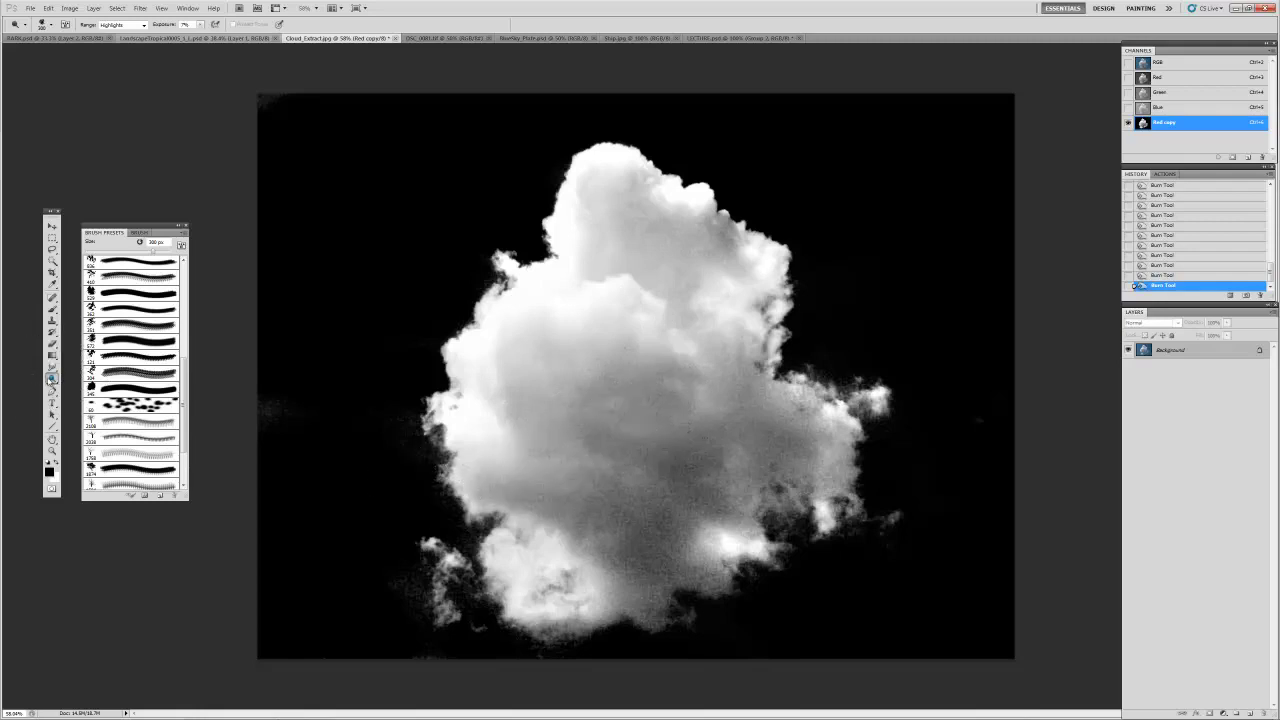
{"action": "mouse_move", "coordinate": [690, 420]}
{"action": "left_mouse_down"}
{"action": "mouse_move", "coordinate": [586, 405]}
{"action": "mouse_move", "coordinate": [628, 426]}
{"action": "mouse_move", "coordinate": [635, 370]}
{"action": "left_mouse_up"}
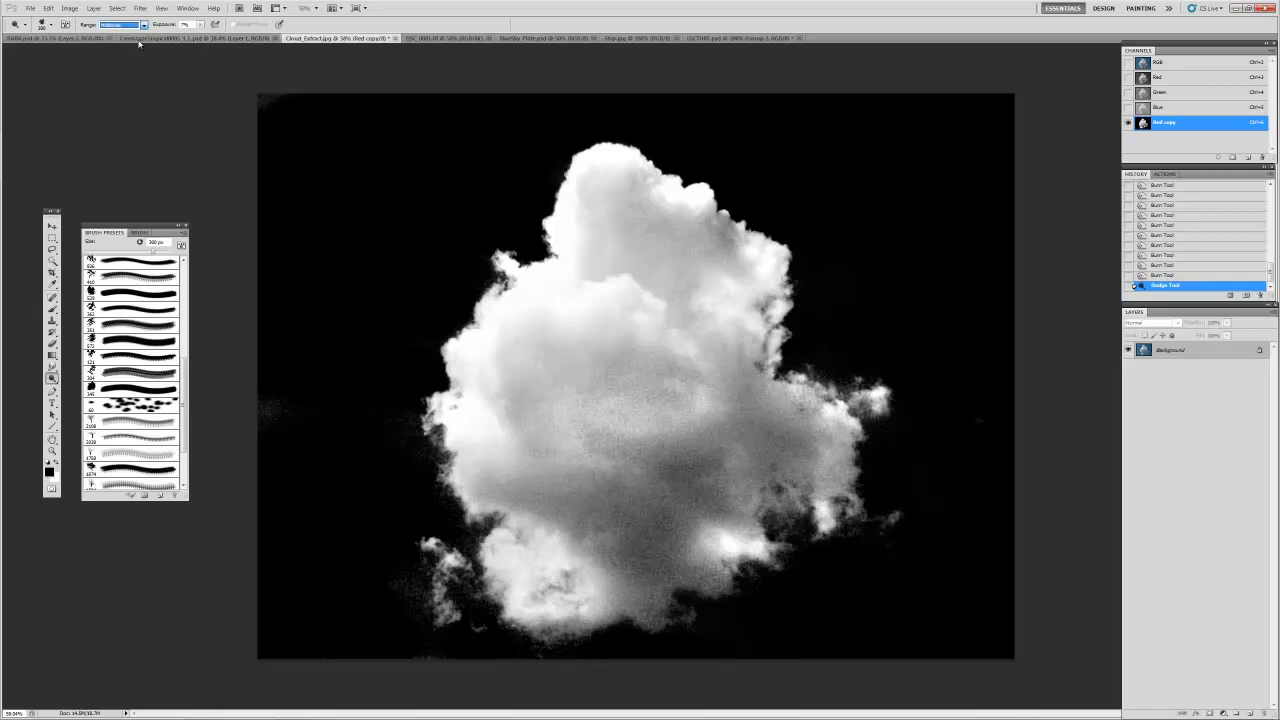
{"action": "key", "text": "bracketright"}
{"action": "mouse_move", "coordinate": [686, 400]}
{"action": "left_mouse_down"}
{"action": "mouse_move", "coordinate": [522, 387]}
{"action": "mouse_move", "coordinate": [560, 370]}
{"action": "mouse_move", "coordinate": [619, 410]}
{"action": "mouse_move", "coordinate": [690, 285]}
{"action": "mouse_move", "coordinate": [604, 300]}
{"action": "mouse_move", "coordinate": [668, 253]}
{"action": "mouse_move", "coordinate": [622, 245]}
{"action": "mouse_move", "coordinate": [610, 195]}
{"action": "mouse_move", "coordinate": [647, 224]}
{"action": "mouse_move", "coordinate": [581, 220]}
{"action": "mouse_move", "coordinate": [589, 320]}
{"action": "mouse_move", "coordinate": [679, 300]}
{"action": "mouse_move", "coordinate": [634, 251]}
{"action": "left_mouse_up"}
{"action": "mouse_move", "coordinate": [815, 133]}
{"action": "left_mouse_down"}
{"action": "mouse_move", "coordinate": [714, 263]}
{"action": "mouse_move", "coordinate": [611, 280]}
{"action": "mouse_move", "coordinate": [714, 251]}
{"action": "mouse_move", "coordinate": [547, 313]}
{"action": "mouse_move", "coordinate": [677, 243]}
{"action": "mouse_move", "coordinate": [603, 220]}
{"action": "mouse_move", "coordinate": [606, 251]}
{"action": "mouse_move", "coordinate": [672, 297]}
{"action": "mouse_move", "coordinate": [700, 386]}
{"action": "mouse_move", "coordinate": [677, 366]}
{"action": "left_mouse_up"}
{"action": "mouse_move", "coordinate": [512, 392]}
{"action": "left_mouse_down"}
{"action": "mouse_move", "coordinate": [637, 449]}
{"action": "mouse_move", "coordinate": [528, 486]}
{"action": "mouse_move", "coordinate": [631, 484]}
{"action": "mouse_move", "coordinate": [757, 429]}
{"action": "mouse_move", "coordinate": [638, 438]}
{"action": "mouse_move", "coordinate": [677, 376]}
{"action": "mouse_move", "coordinate": [695, 468]}
{"action": "mouse_move", "coordinate": [745, 426]}
{"action": "mouse_move", "coordinate": [783, 452]}
{"action": "mouse_move", "coordinate": [820, 445]}
{"action": "mouse_move", "coordinate": [745, 432]}
{"action": "mouse_move", "coordinate": [680, 498]}
{"action": "mouse_move", "coordinate": [756, 449]}
{"action": "mouse_move", "coordinate": [702, 494]}
{"action": "mouse_move", "coordinate": [736, 483]}
{"action": "mouse_move", "coordinate": [736, 495]}
{"action": "mouse_move", "coordinate": [616, 510]}
{"action": "mouse_move", "coordinate": [570, 532]}
{"action": "mouse_move", "coordinate": [663, 438]}
{"action": "mouse_move", "coordinate": [647, 541]}
{"action": "mouse_move", "coordinate": [656, 443]}
{"action": "mouse_move", "coordinate": [504, 487]}
{"action": "mouse_move", "coordinate": [600, 460]}
{"action": "mouse_move", "coordinate": [575, 442]}
{"action": "mouse_move", "coordinate": [506, 486]}
{"action": "mouse_move", "coordinate": [752, 312]}
{"action": "mouse_move", "coordinate": [692, 345]}
{"action": "mouse_move", "coordinate": [584, 522]}
{"action": "mouse_move", "coordinate": [602, 487]}
{"action": "mouse_move", "coordinate": [492, 465]}
{"action": "mouse_move", "coordinate": [513, 376]}
{"action": "mouse_move", "coordinate": [793, 301]}
{"action": "mouse_move", "coordinate": [856, 420]}
{"action": "mouse_move", "coordinate": [790, 372]}
{"action": "mouse_move", "coordinate": [850, 350]}
{"action": "mouse_move", "coordinate": [813, 385]}
{"action": "mouse_move", "coordinate": [815, 370]}
{"action": "mouse_move", "coordinate": [855, 412]}
{"action": "mouse_move", "coordinate": [877, 475]}
{"action": "mouse_move", "coordinate": [911, 465]}
{"action": "mouse_move", "coordinate": [747, 408]}
{"action": "mouse_move", "coordinate": [711, 418]}
{"action": "mouse_move", "coordinate": [674, 451]}
{"action": "mouse_move", "coordinate": [680, 463]}
{"action": "mouse_move", "coordinate": [749, 458]}
{"action": "mouse_move", "coordinate": [633, 373]}
{"action": "mouse_move", "coordinate": [595, 325]}
{"action": "mouse_move", "coordinate": [511, 446]}
{"action": "mouse_move", "coordinate": [552, 338]}
{"action": "mouse_move", "coordinate": [567, 436]}
{"action": "mouse_move", "coordinate": [583, 373]}
{"action": "mouse_move", "coordinate": [527, 363]}
{"action": "mouse_move", "coordinate": [635, 339]}
{"action": "mouse_move", "coordinate": [672, 307]}
{"action": "mouse_move", "coordinate": [646, 277]}
{"action": "mouse_move", "coordinate": [708, 265]}
{"action": "mouse_move", "coordinate": [620, 223]}
{"action": "mouse_move", "coordinate": [611, 177]}
{"action": "mouse_move", "coordinate": [694, 254]}
{"action": "mouse_move", "coordinate": [698, 308]}
{"action": "mouse_move", "coordinate": [591, 457]}
{"action": "mouse_move", "coordinate": [766, 471]}
{"action": "mouse_move", "coordinate": [909, 554]}
{"action": "mouse_move", "coordinate": [724, 470]}
{"action": "mouse_move", "coordinate": [594, 500]}
{"action": "mouse_move", "coordinate": [591, 529]}
{"action": "mouse_move", "coordinate": [543, 571]}
{"action": "mouse_move", "coordinate": [560, 455]}
{"action": "mouse_move", "coordinate": [523, 451]}
{"action": "mouse_move", "coordinate": [591, 437]}
{"action": "mouse_move", "coordinate": [438, 562]}
{"action": "mouse_move", "coordinate": [528, 600]}
{"action": "mouse_move", "coordinate": [580, 590]}
{"action": "mouse_move", "coordinate": [557, 571]}
{"action": "mouse_move", "coordinate": [542, 460]}
{"action": "mouse_move", "coordinate": [435, 452]}
{"action": "mouse_move", "coordinate": [425, 497]}
{"action": "mouse_move", "coordinate": [375, 572]}
{"action": "left_mouse_up"}
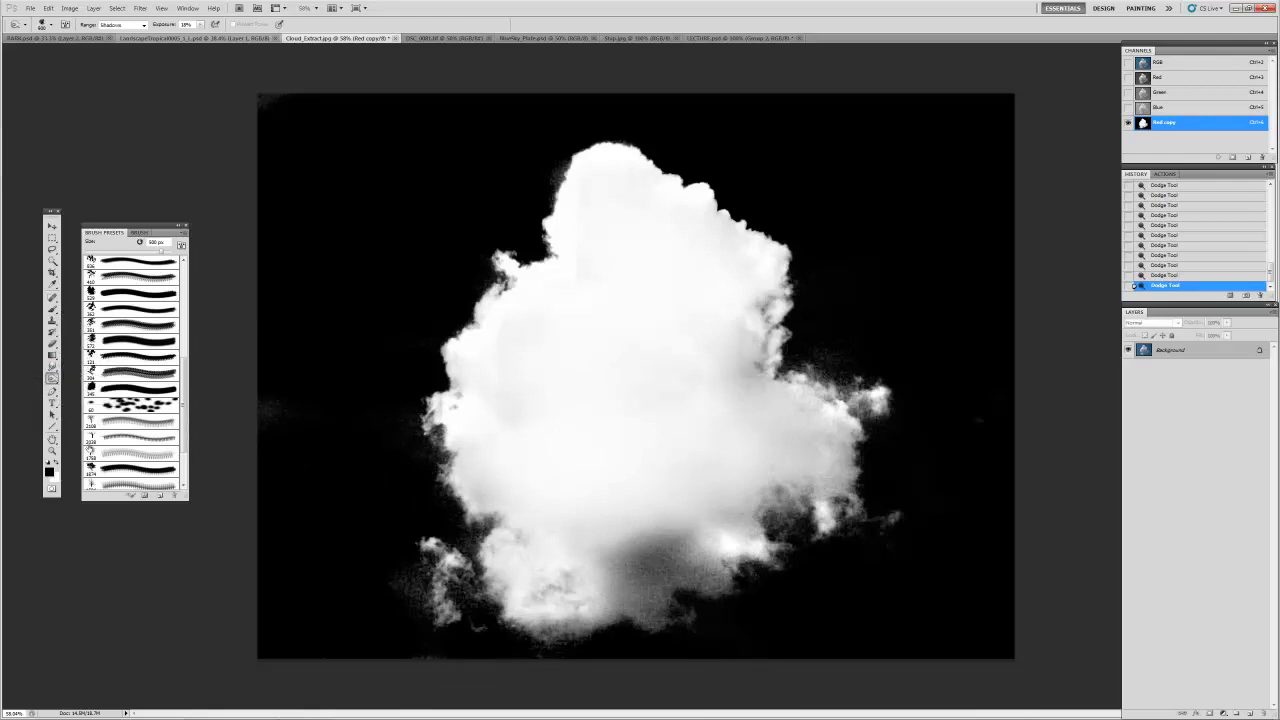
Step: Darken the cloud's lower-left wisps and lower part with 300–400 px strokes
{"action": "key", "text": "bracketleft"}
{"action": "key", "text": "bracketleft"}
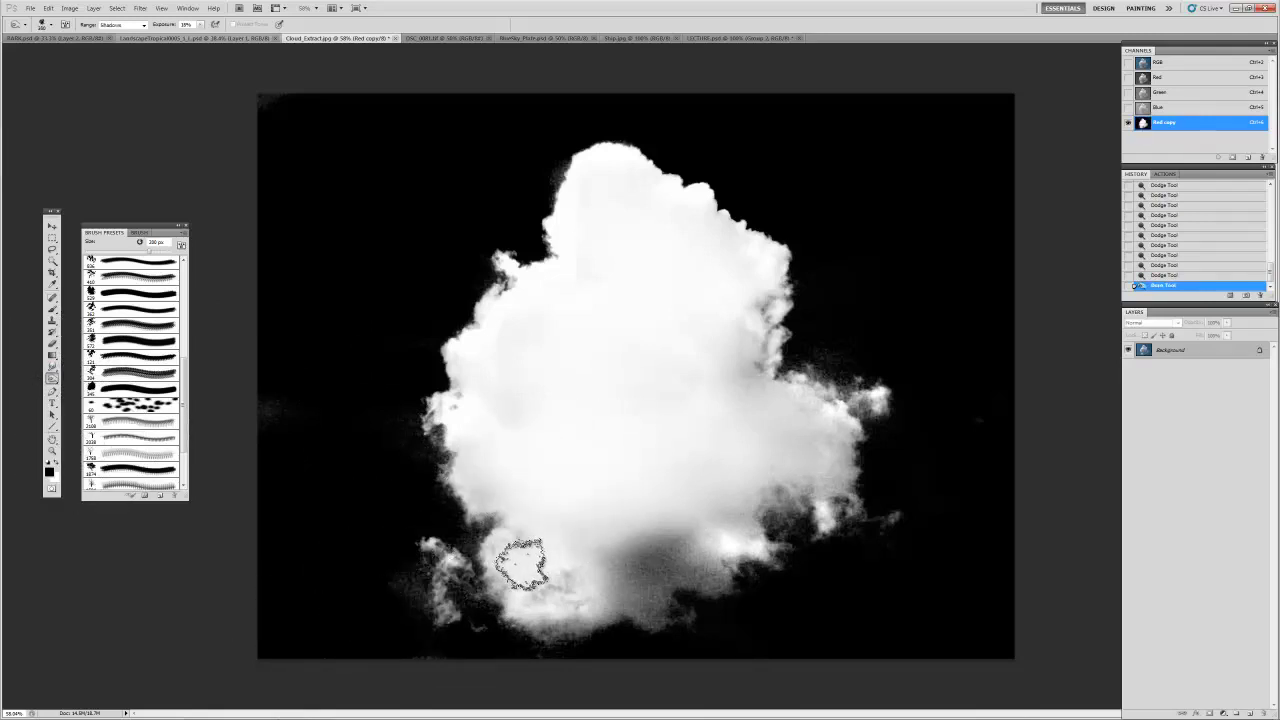
{"action": "left_click_drag", "start_coordinate": [440, 590], "coordinate": [307, 620]}
{"action": "mouse_move", "coordinate": [520, 600]}
{"action": "left_mouse_down"}
{"action": "mouse_move", "coordinate": [500, 571]}
{"action": "mouse_move", "coordinate": [560, 615]}
{"action": "left_mouse_up"}
{"action": "key", "text": "bracketright"}
{"action": "left_click_drag", "start_coordinate": [480, 651], "coordinate": [577, 652]}
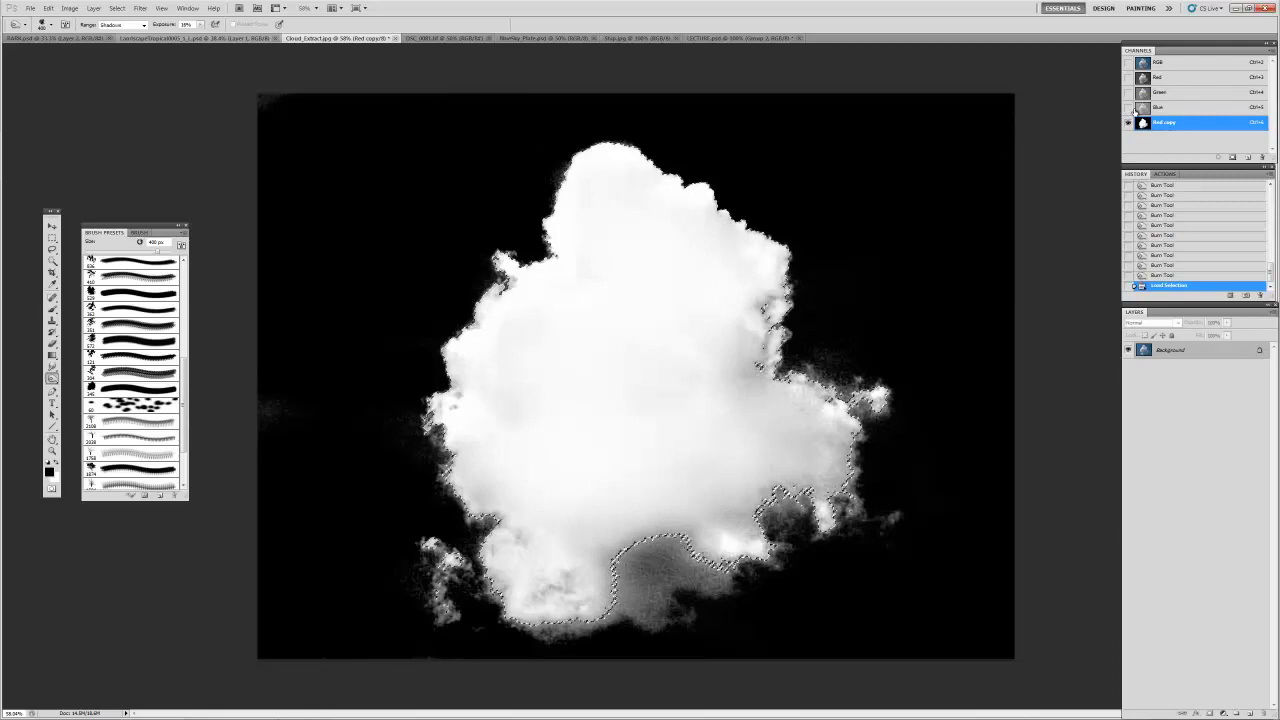
Step: Return to the RGB composite and bring the selected cloud into BlueSky_Plate.psd as a new layer
{"action": "key", "text": "ctrl+2"}
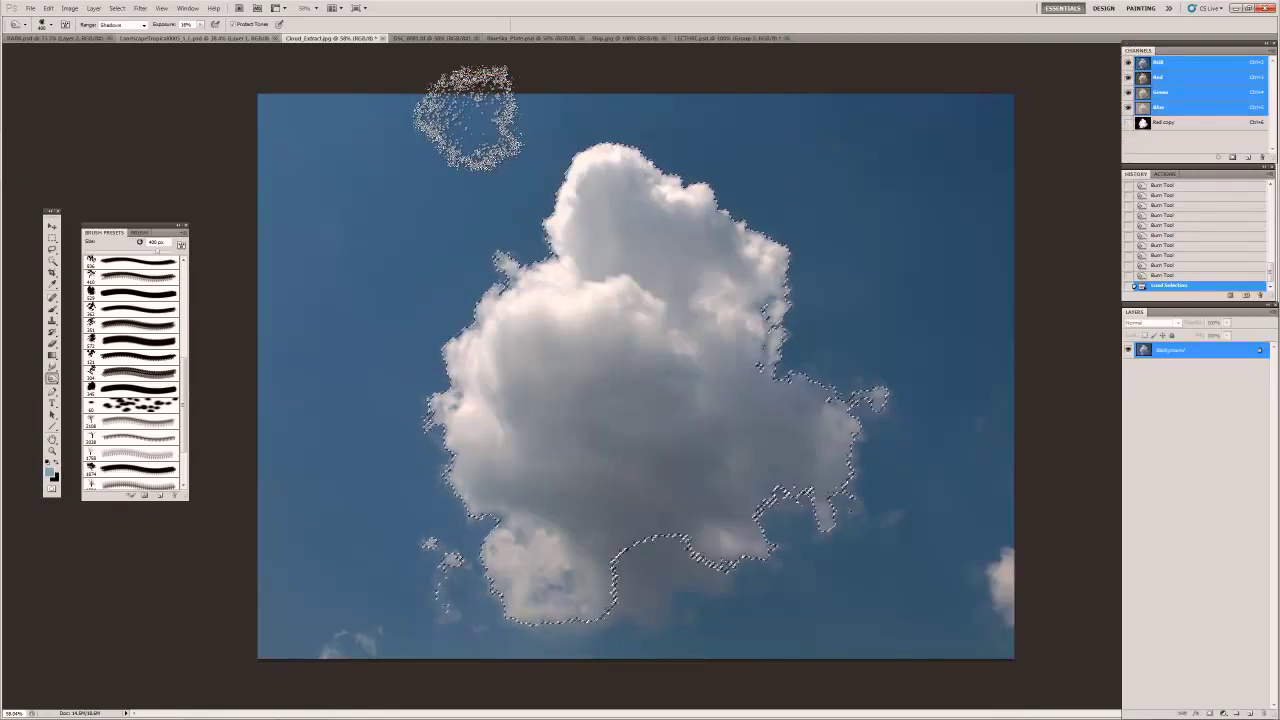
{"action": "left_click", "coordinate": [537, 38]}
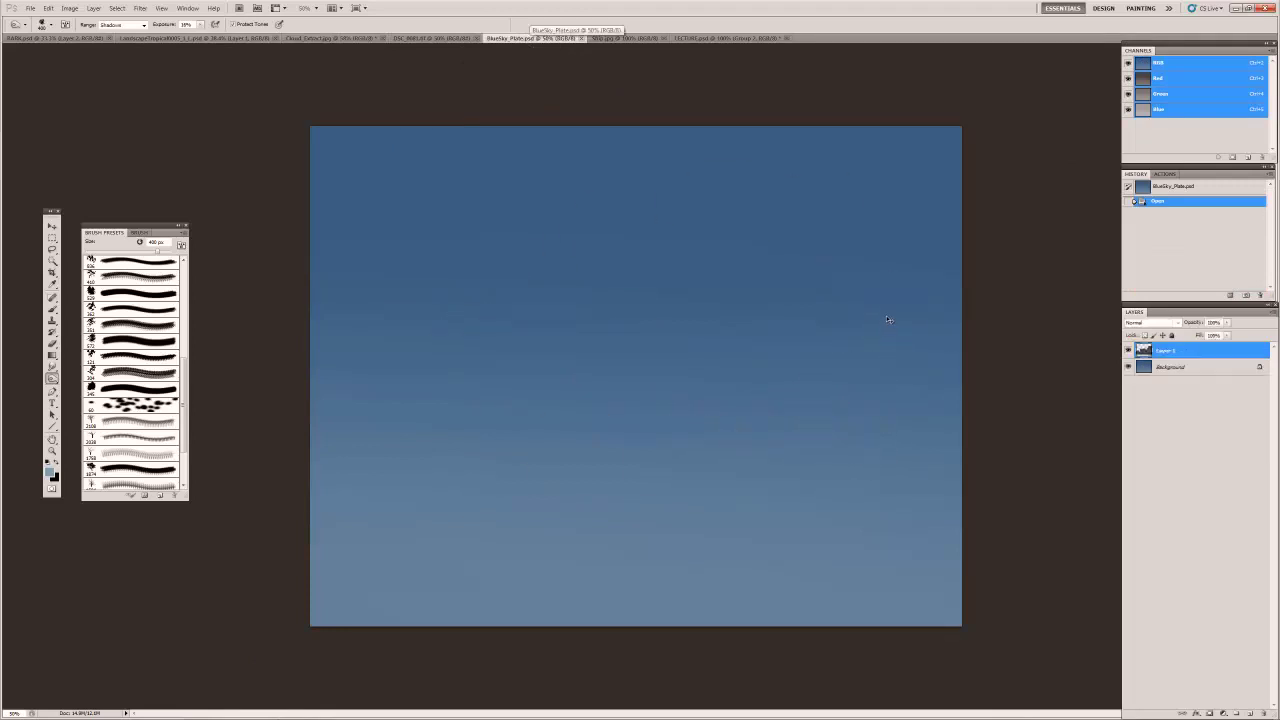
{"action": "key", "text": "ctrl+v"}
{"action": "key", "text": "ctrl+z"}
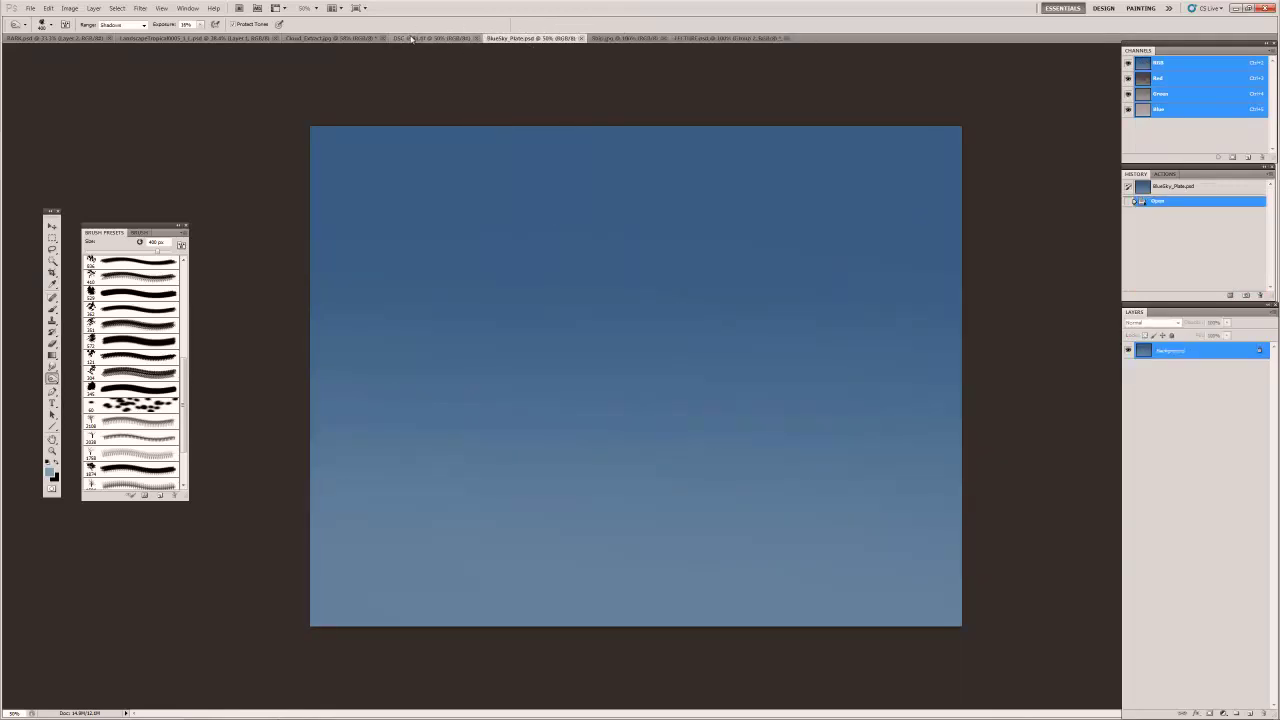
{"action": "left_click", "coordinate": [315, 38]}
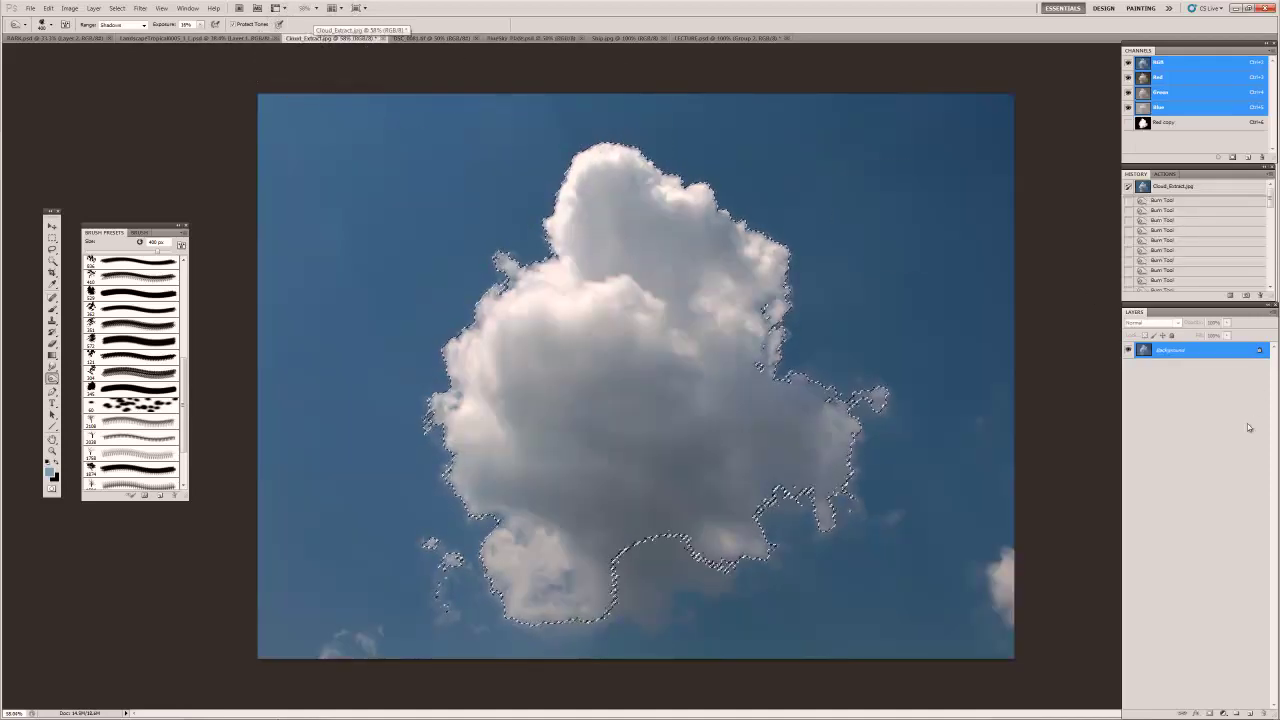
{"action": "left_click_drag", "start_coordinate": [924, 401], "coordinate": [538, 42]}
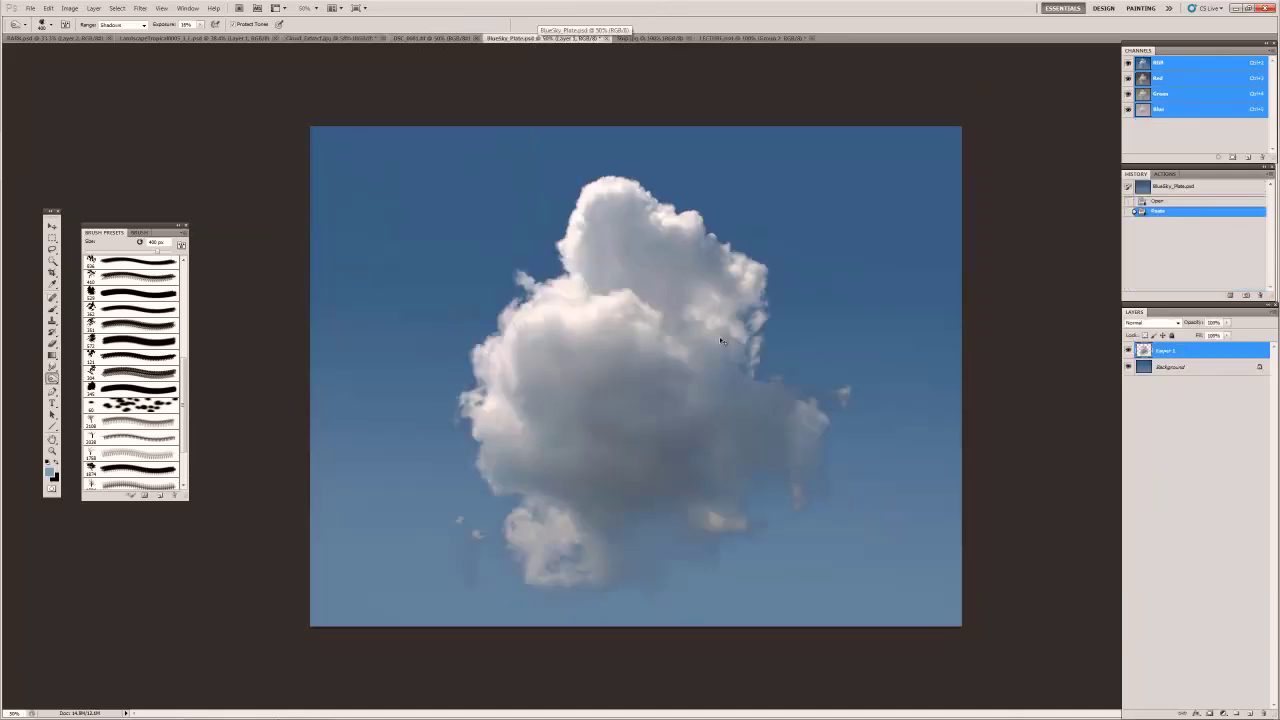
Step: Nudge the cloud layer upward and zoom in on its top edge
{"action": "key", "text": "v"}
{"action": "key", "text": "shift+Up"}
{"action": "key", "text": "shift+Up"}
{"action": "key", "text": "shift+Up"}
{"action": "key", "text": "shift+Up"}
{"action": "key", "text": "shift+Up"}
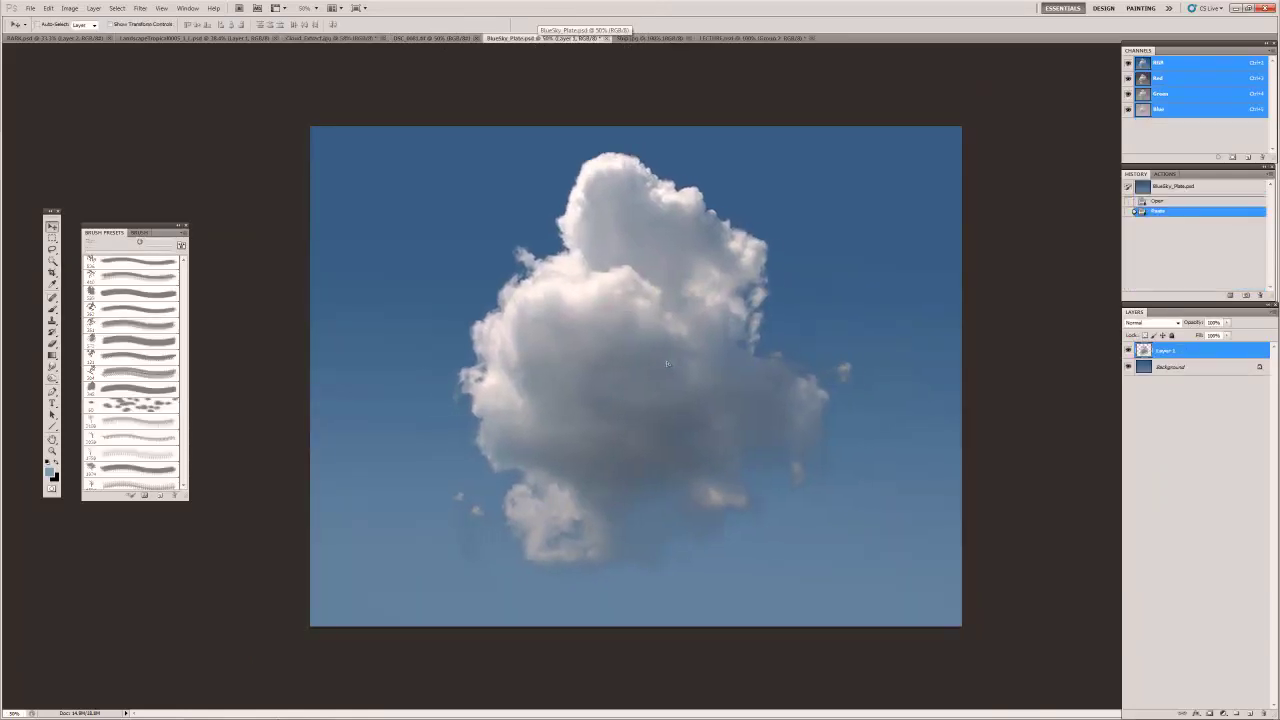
{"action": "left_click_drag", "start_coordinate": [630, 157], "coordinate": [677, 280]}
{"action": "left_click_drag", "start_coordinate": [606, 180], "coordinate": [508, 176]}
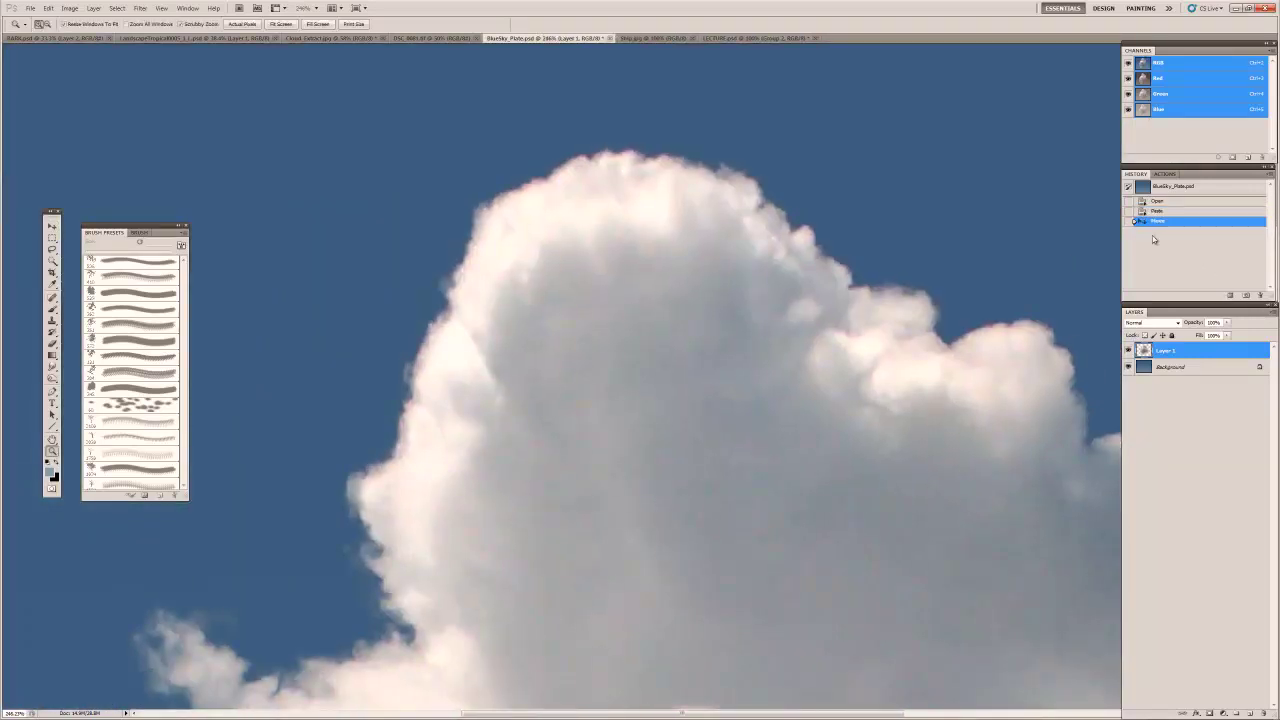
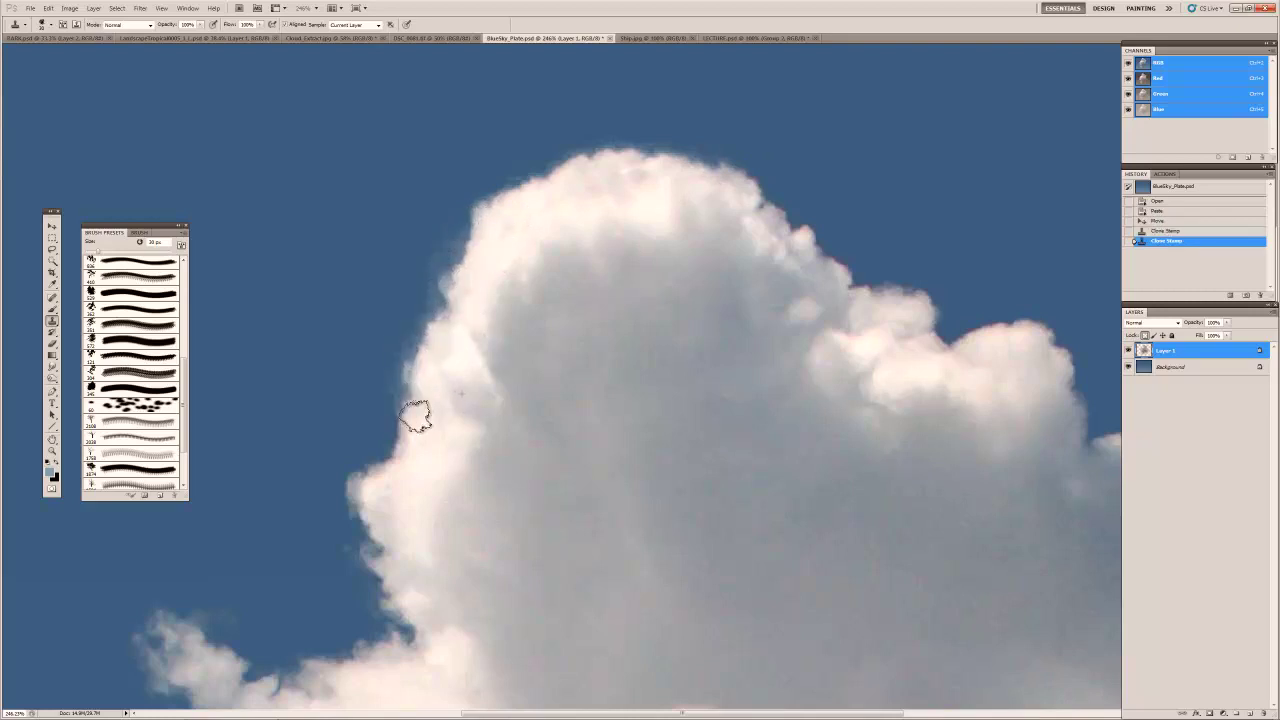
Step: Clone-stamp over the rough spots along the cloud's edges, sampling texture from the cloud top
{"action": "left_click_drag", "start_coordinate": [486, 361], "coordinate": [540, 218]}
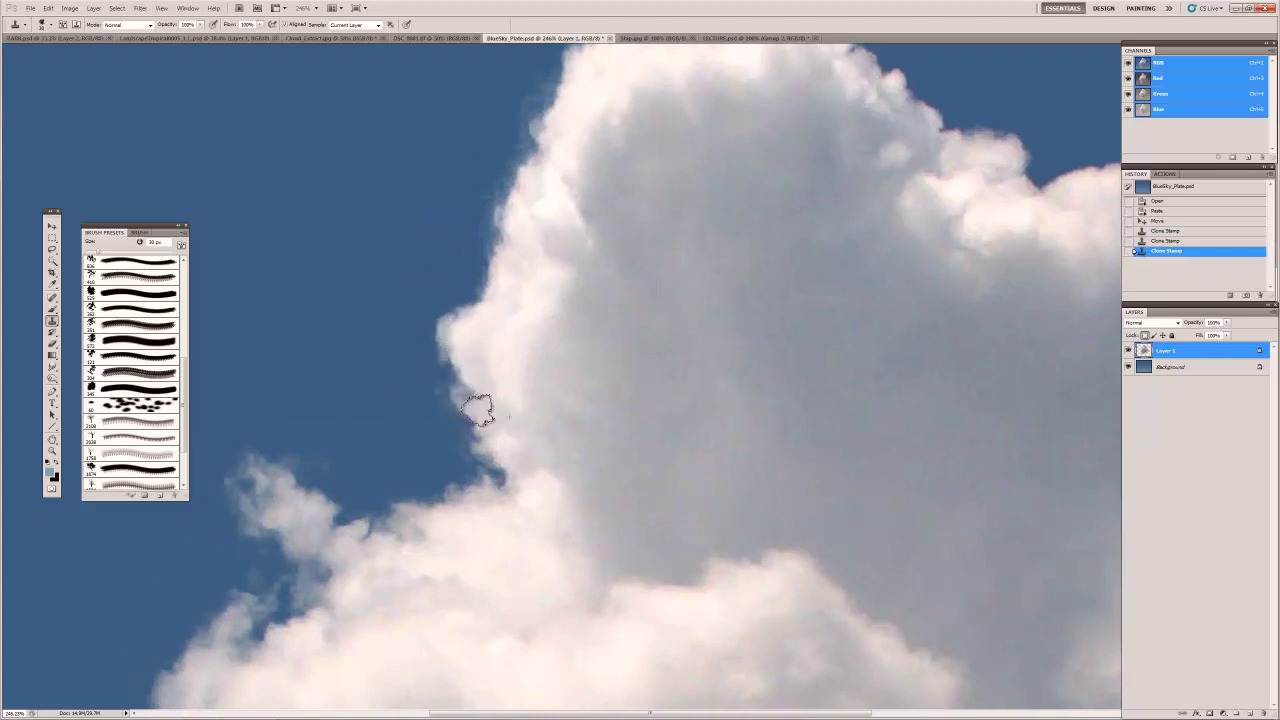
{"action": "left_click_drag", "start_coordinate": [485, 487], "coordinate": [634, 351]}
{"action": "left_click_drag", "start_coordinate": [563, 423], "coordinate": [634, 297]}
{"action": "left_click_drag", "start_coordinate": [486, 431], "coordinate": [636, 441]}
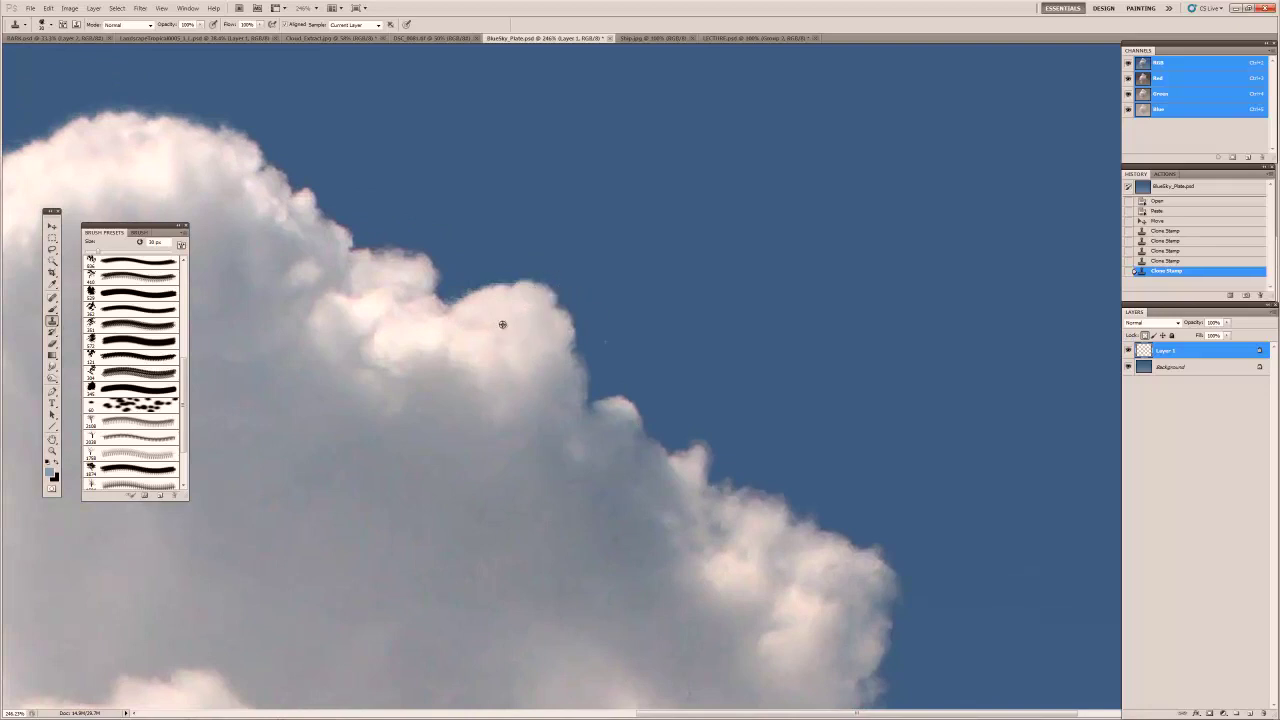
{"action": "left_click", "coordinate": [349, 294]}
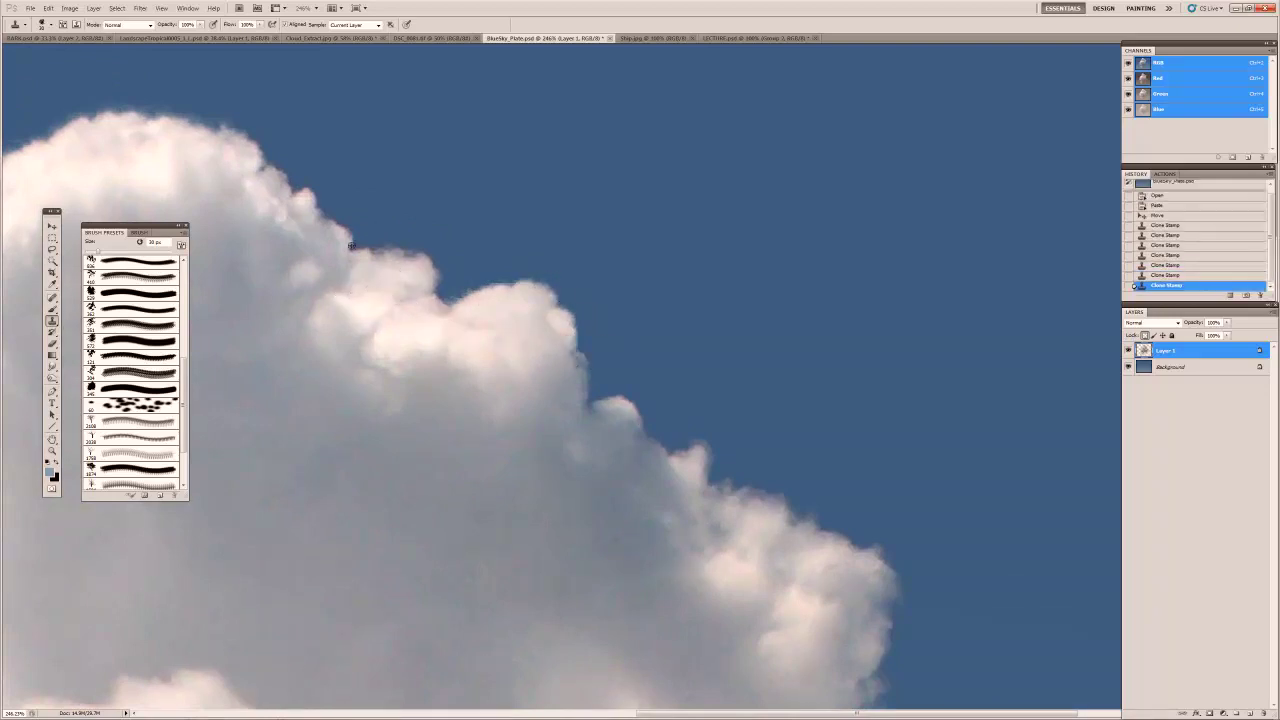
{"action": "left_click", "coordinate": [169, 140], "text": "alt"}
{"action": "mouse_move", "coordinate": [249, 129]}
{"action": "left_mouse_down"}
{"action": "mouse_move", "coordinate": [337, 214]}
{"action": "mouse_move", "coordinate": [280, 157]}
{"action": "mouse_move", "coordinate": [198, 125]}
{"action": "mouse_move", "coordinate": [234, 150]}
{"action": "left_mouse_up"}
{"action": "left_click", "coordinate": [243, 351]}
{"action": "left_click_drag", "start_coordinate": [601, 331], "coordinate": [560, 320]}
{"action": "left_click", "coordinate": [558, 241]}
{"action": "left_click", "coordinate": [531, 212]}
{"action": "left_click", "coordinate": [537, 220]}
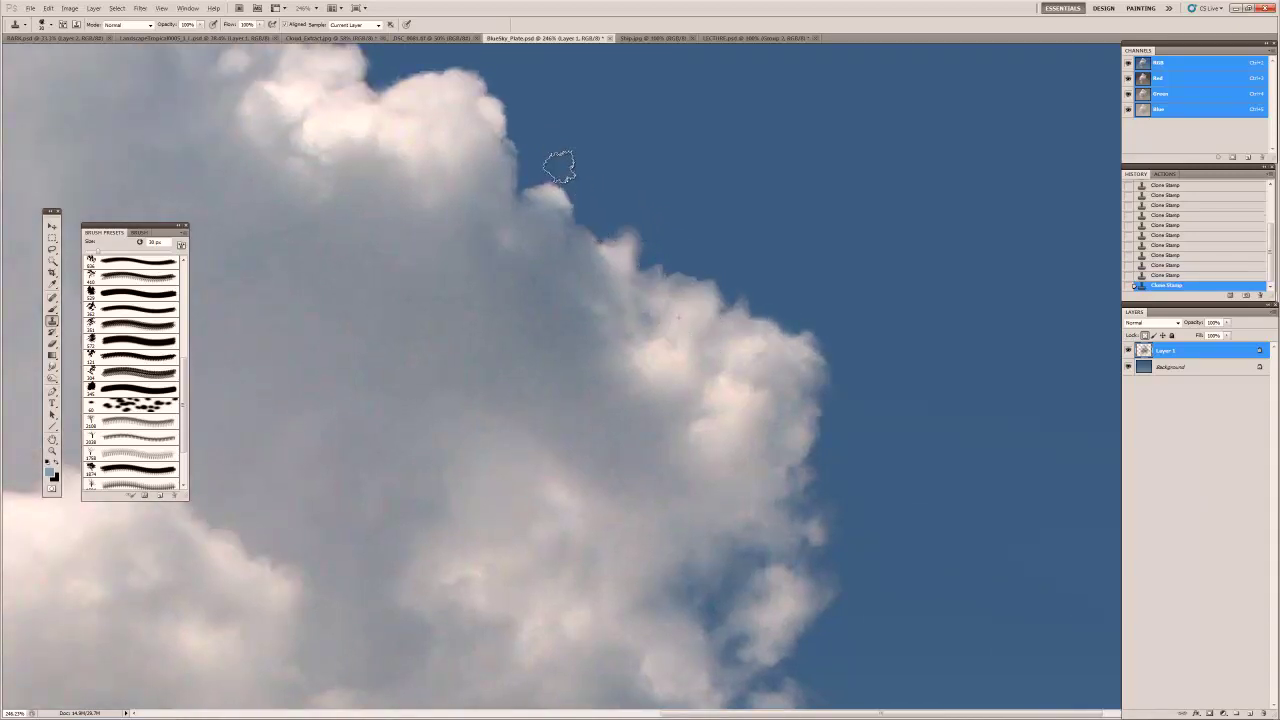
Step: Zoom out to the whole sky plate and nudge the cloud slightly up and right
{"action": "key", "text": "z"}
{"action": "left_click_drag", "start_coordinate": [720, 371], "coordinate": [651, 374]}
{"action": "left_click_drag", "start_coordinate": [670, 312], "coordinate": [641, 322]}
{"action": "key", "text": "v"}
{"action": "left_click_drag", "start_coordinate": [730, 287], "coordinate": [750, 268]}
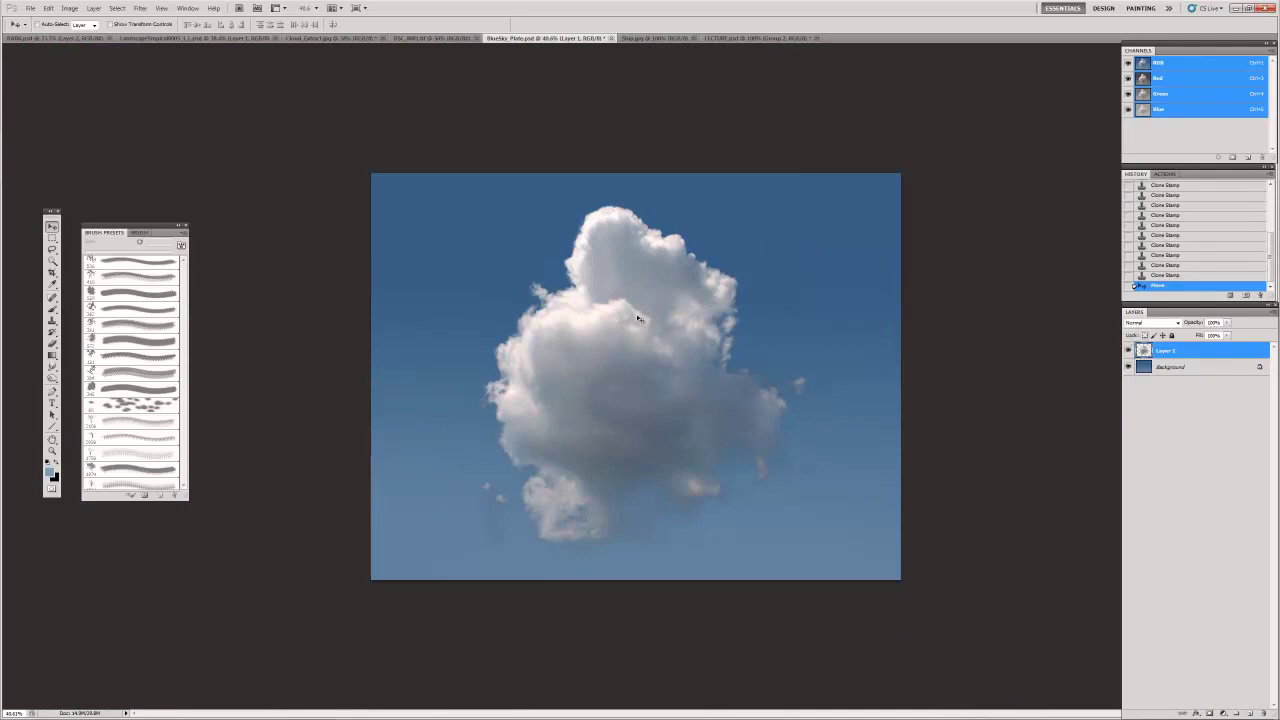
Step: Scale the cloud down, move it toward the upper right, and add a layer mask to Layer 1
{"action": "key", "text": "ctrl+t"}
{"action": "left_click_drag", "start_coordinate": [897, 173], "coordinate": [781, 257]}
{"action": "left_click_drag", "start_coordinate": [559, 441], "coordinate": [730, 208]}
{"action": "key", "text": "Return"}
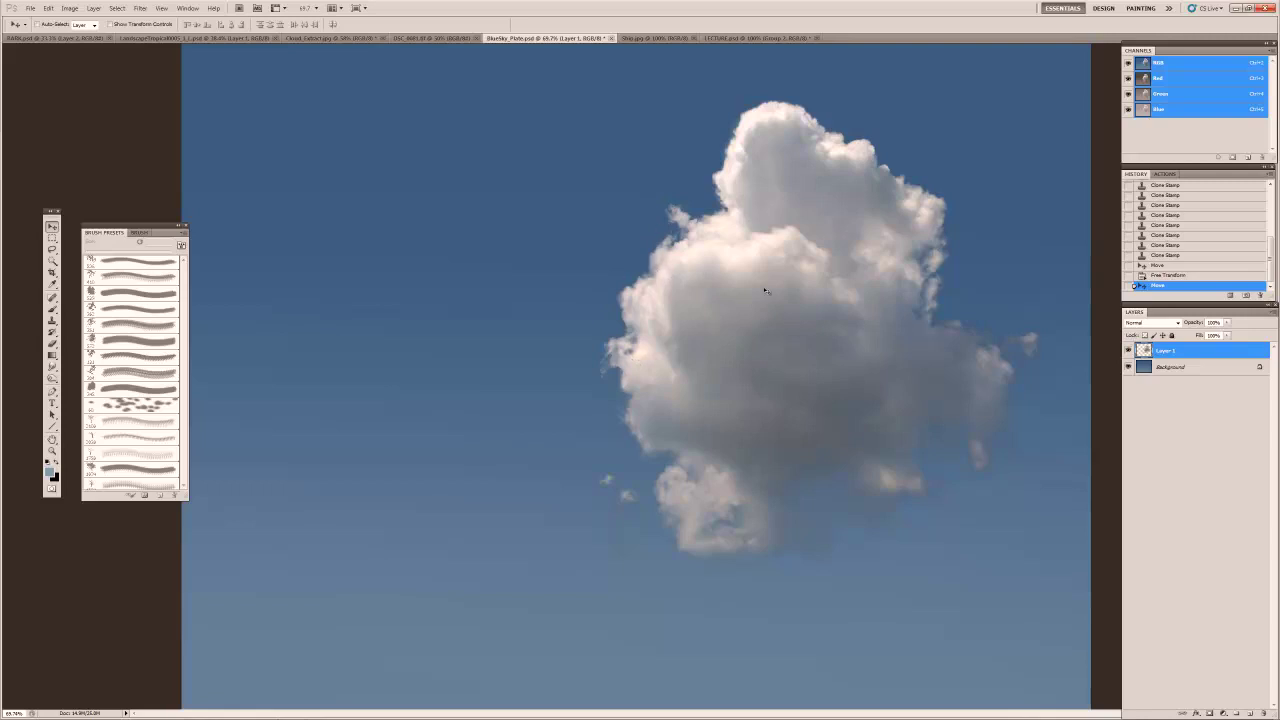
{"action": "left_click", "coordinate": [1211, 713]}
{"action": "key", "text": "b"}
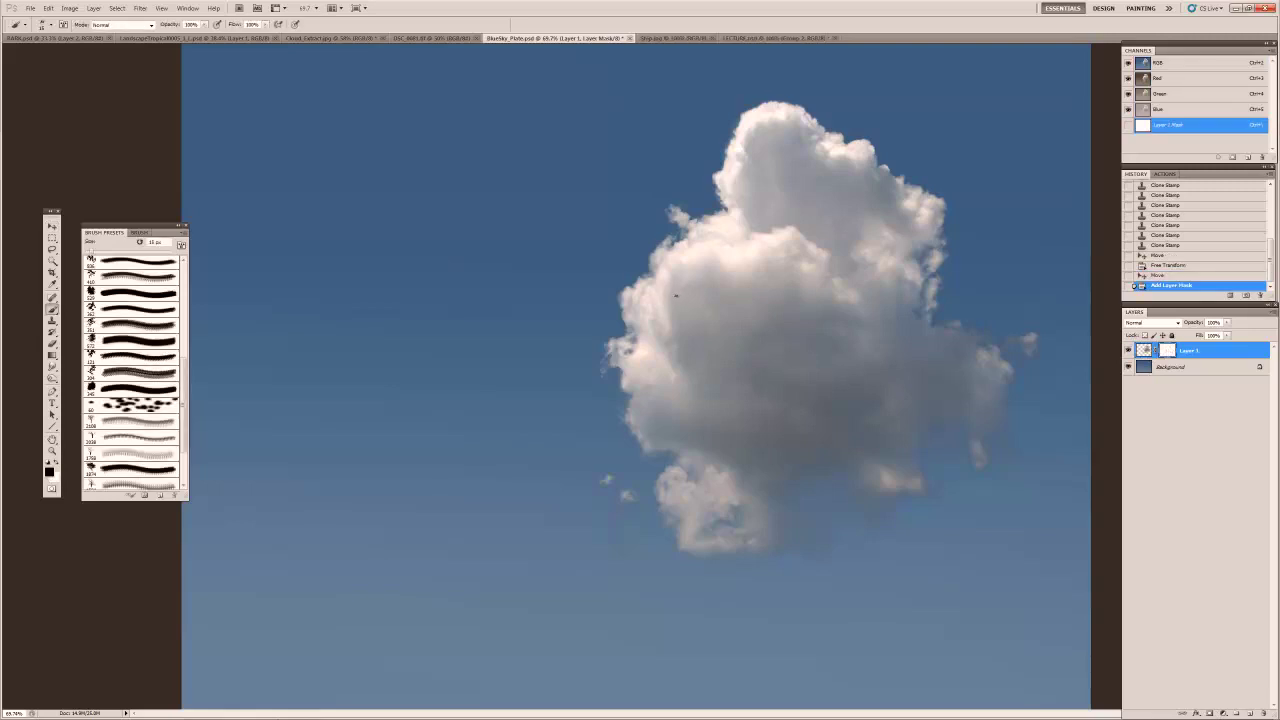
Step: Paint on the cloud's mask with a 35 px soft round brush to hide parts of its edge
{"action": "scroll", "coordinate": [172, 362], "scroll_direction": "up", "scroll_amount": 10}
{"action": "left_click", "coordinate": [130, 310]}
{"action": "key", "text": "bracketleft"}
{"action": "key", "text": "bracketleft"}
{"action": "key", "text": "bracketleft"}
{"action": "key", "text": "bracketleft"}
{"action": "key", "text": "bracketleft"}
{"action": "key", "text": "bracketleft"}
{"action": "key", "text": "bracketleft"}
{"action": "mouse_move", "coordinate": [740, 111]}
{"action": "left_mouse_down"}
{"action": "mouse_move", "coordinate": [729, 138]}
{"action": "mouse_move", "coordinate": [780, 95]}
{"action": "mouse_move", "coordinate": [822, 111]}
{"action": "left_mouse_up"}
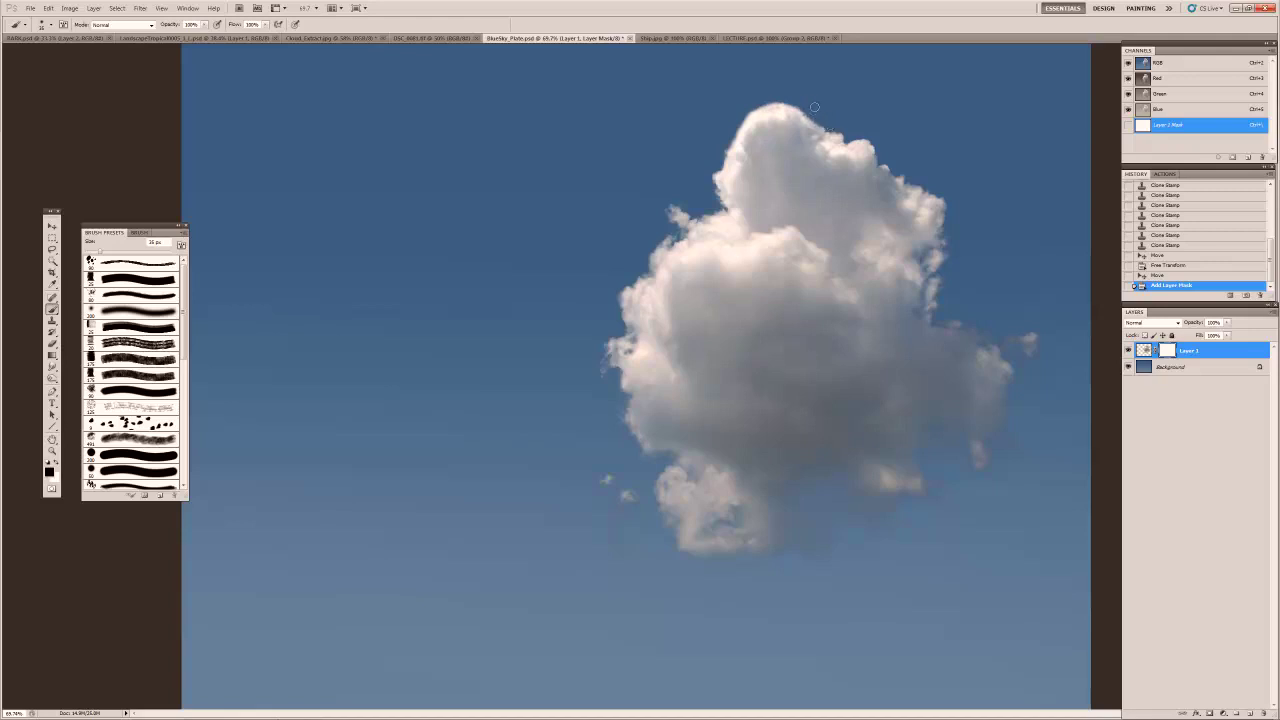
{"action": "mouse_move", "coordinate": [710, 194]}
{"action": "left_mouse_down"}
{"action": "mouse_move", "coordinate": [754, 253]}
{"action": "mouse_move", "coordinate": [670, 208]}
{"action": "mouse_move", "coordinate": [684, 216]}
{"action": "mouse_move", "coordinate": [625, 298]}
{"action": "left_mouse_up"}
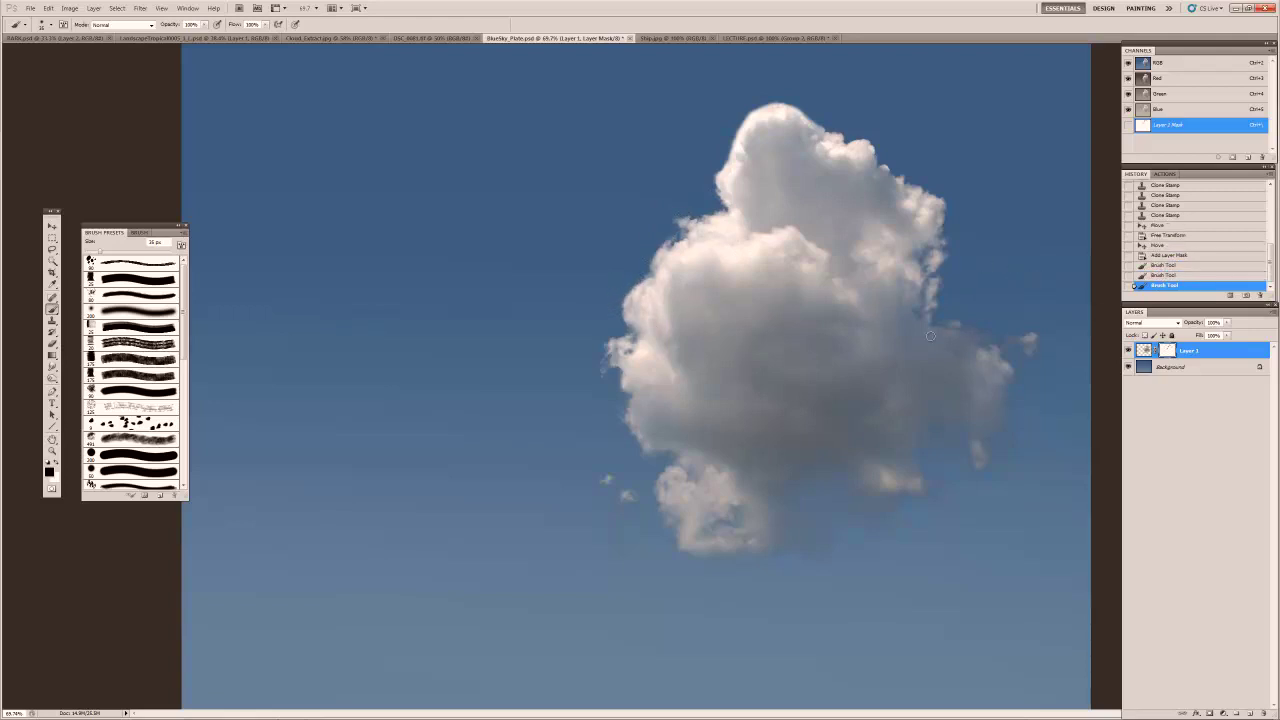
Step: Disable Layer 1's mask and delete it without applying
{"action": "key", "text": "z"}
{"action": "left_click_drag", "start_coordinate": [930, 336], "coordinate": [760, 290]}
{"action": "left_click", "coordinate": [1167, 351], "text": "shift"}
{"action": "key", "text": "ctrl+plus"}
{"action": "key", "text": "ctrl+plus"}
{"action": "key", "text": "ctrl+plus"}
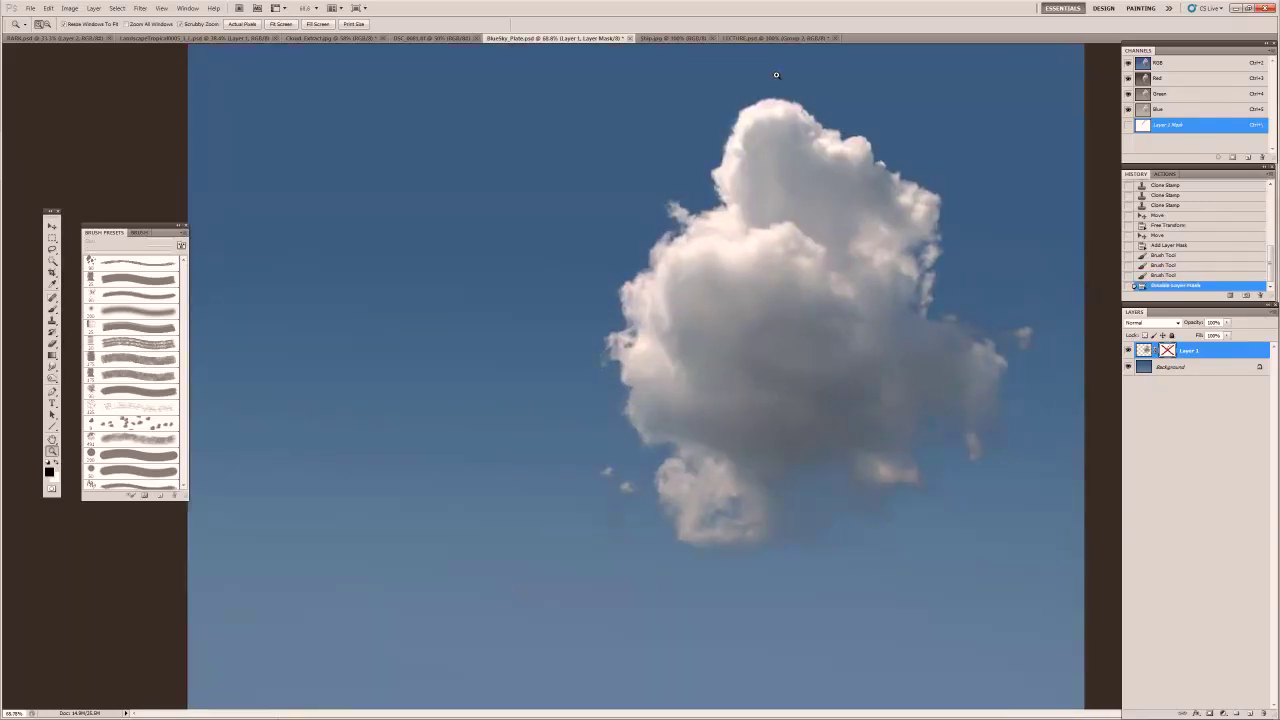
{"action": "left_click_drag", "start_coordinate": [1168, 351], "coordinate": [1262, 711]}
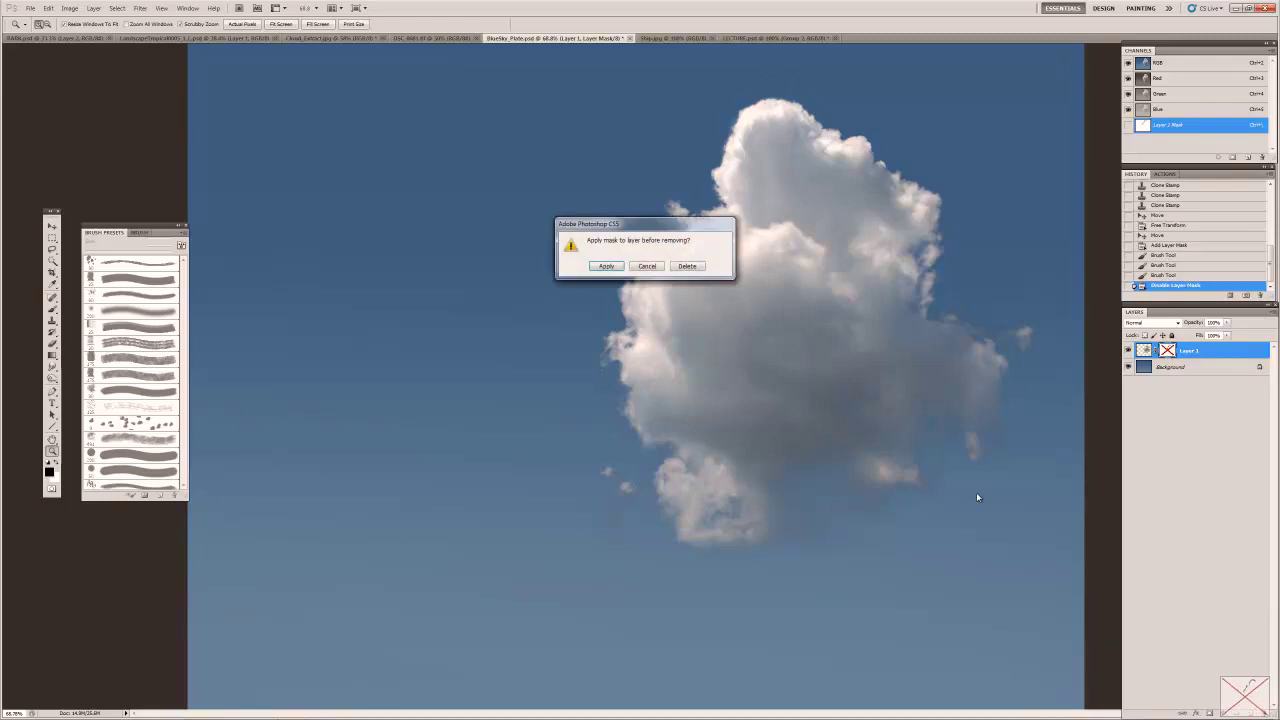
{"action": "left_click", "coordinate": [686, 266]}
{"action": "left_click_drag", "start_coordinate": [686, 251], "coordinate": [663, 268]}
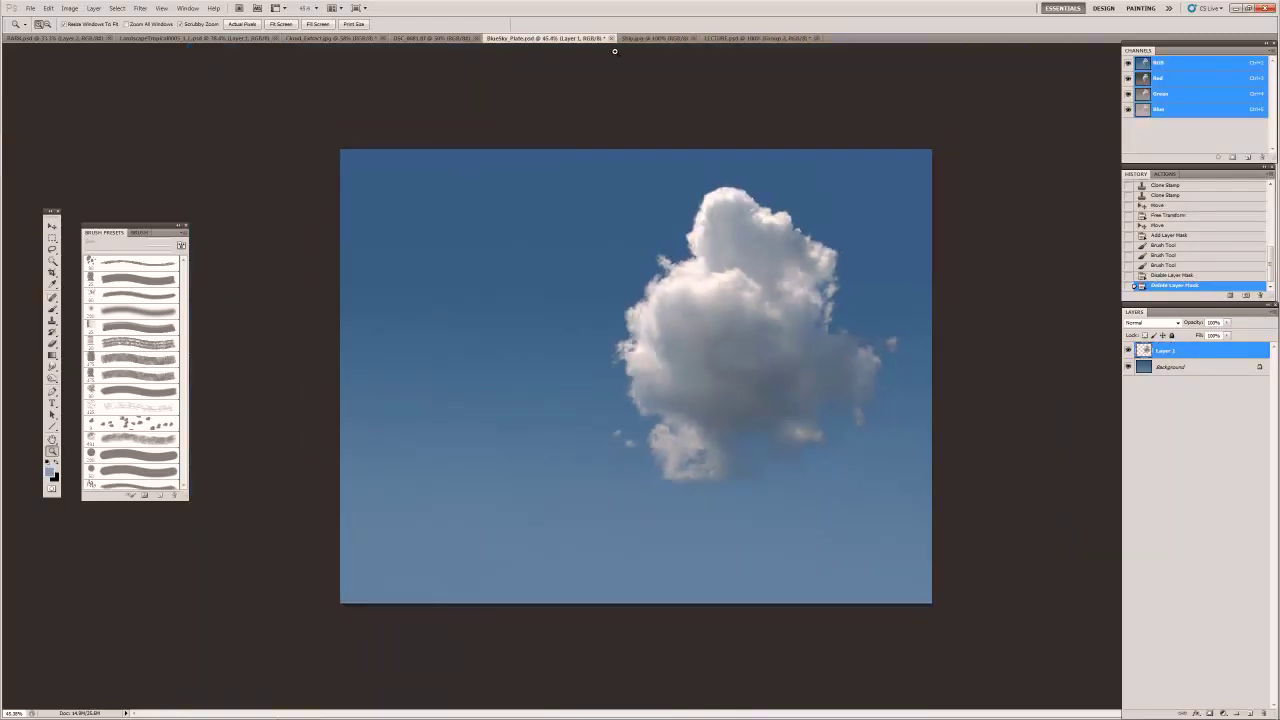
{"action": "key", "text": "v"}
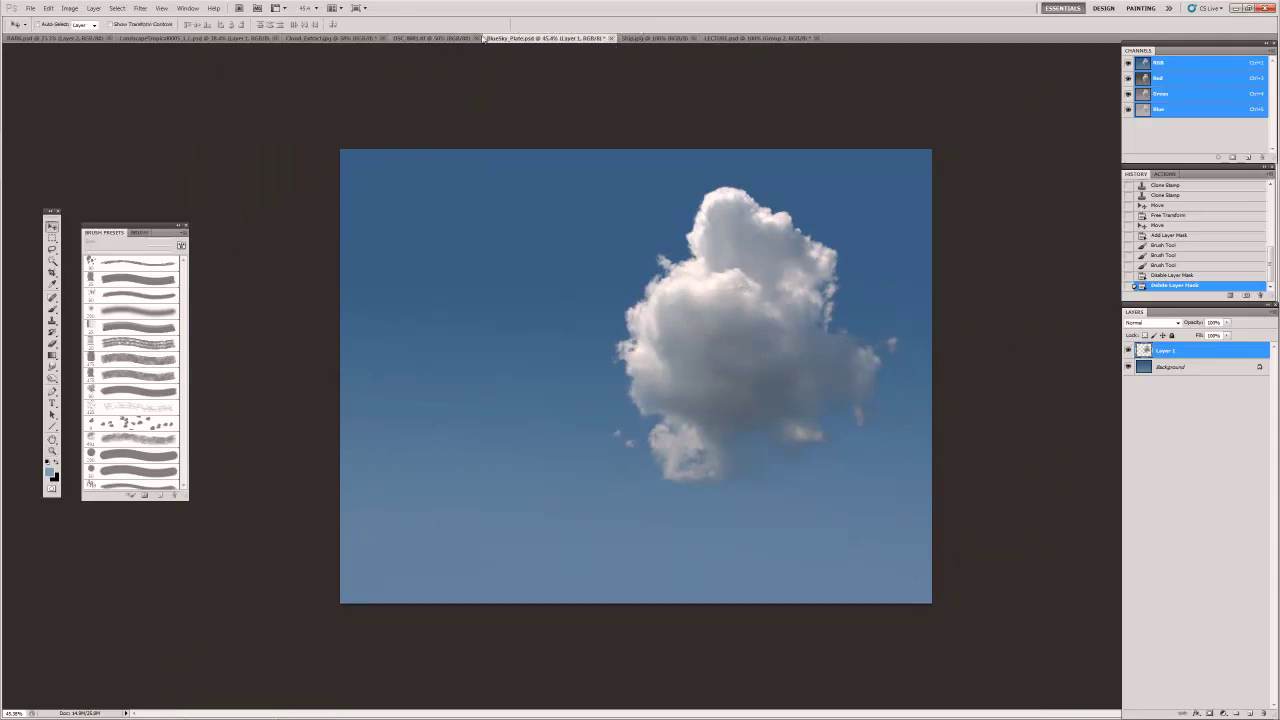
{"action": "left_click", "coordinate": [420, 39]}
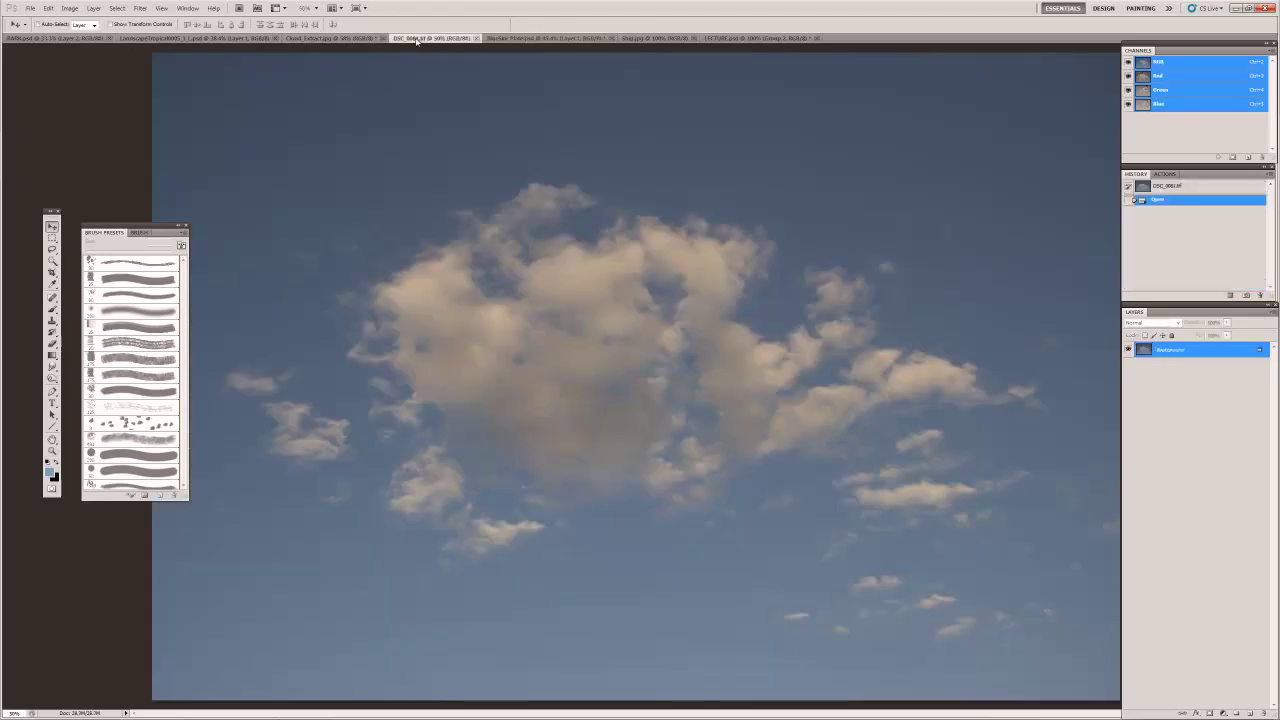
Step: Compare the cloud photo's Red, Green and Blue channels, then duplicate Red into a Red copy channel
{"action": "key", "text": "z"}
{"action": "left_click", "coordinate": [646, 324], "text": "alt"}
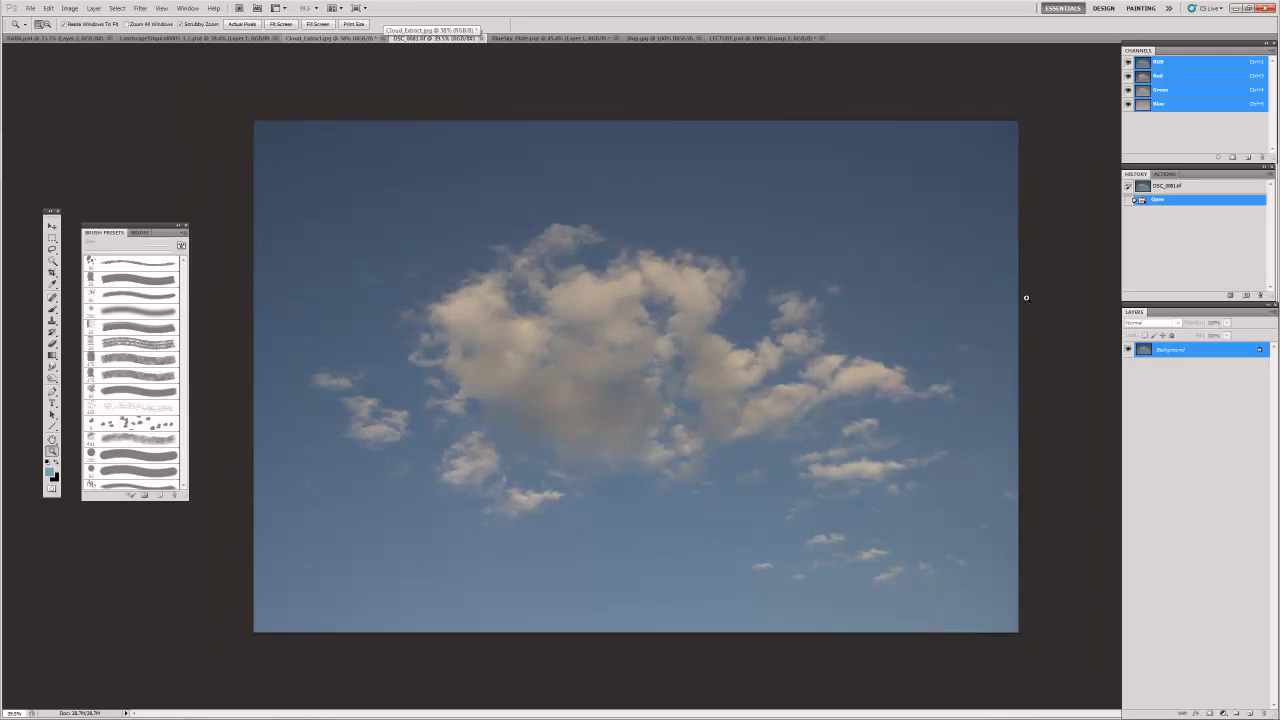
{"action": "left_click", "coordinate": [1143, 77]}
{"action": "left_click", "coordinate": [1143, 62]}
{"action": "left_click", "coordinate": [1143, 77]}
{"action": "left_click", "coordinate": [1143, 90]}
{"action": "left_click", "coordinate": [1143, 104]}
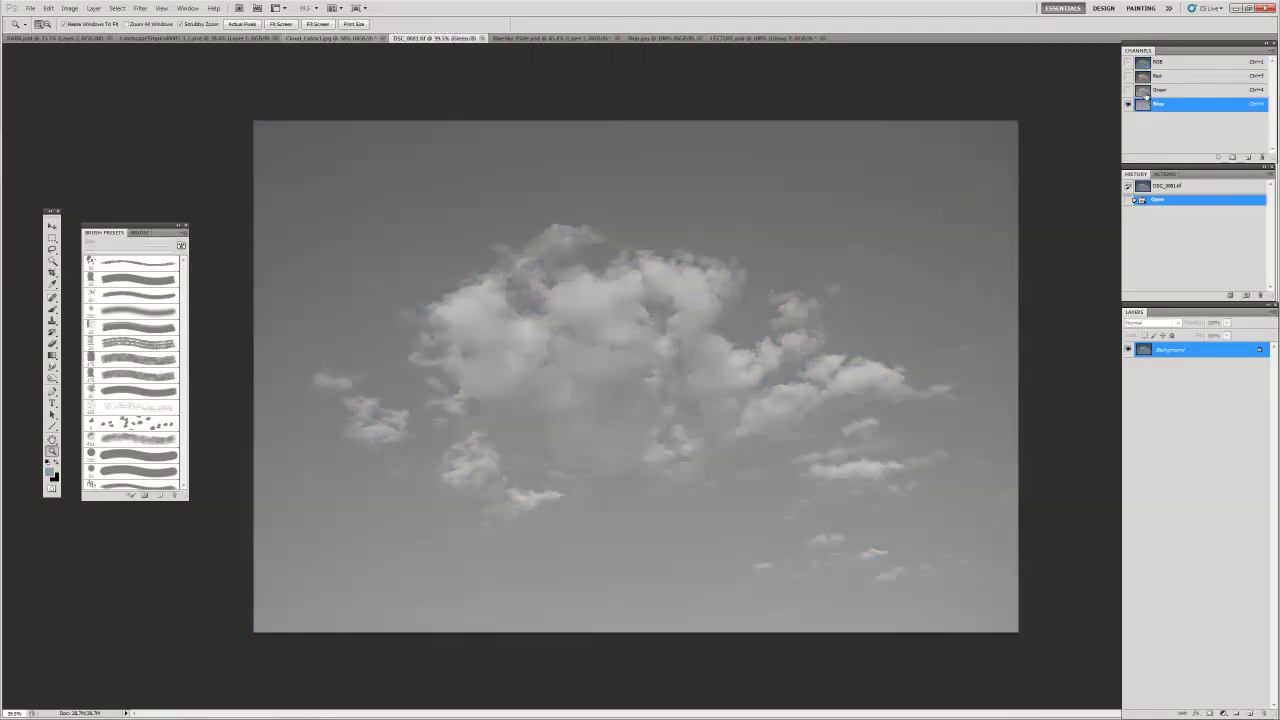
{"action": "left_click", "coordinate": [1146, 90]}
{"action": "left_click_drag", "start_coordinate": [1145, 78], "coordinate": [1250, 157]}
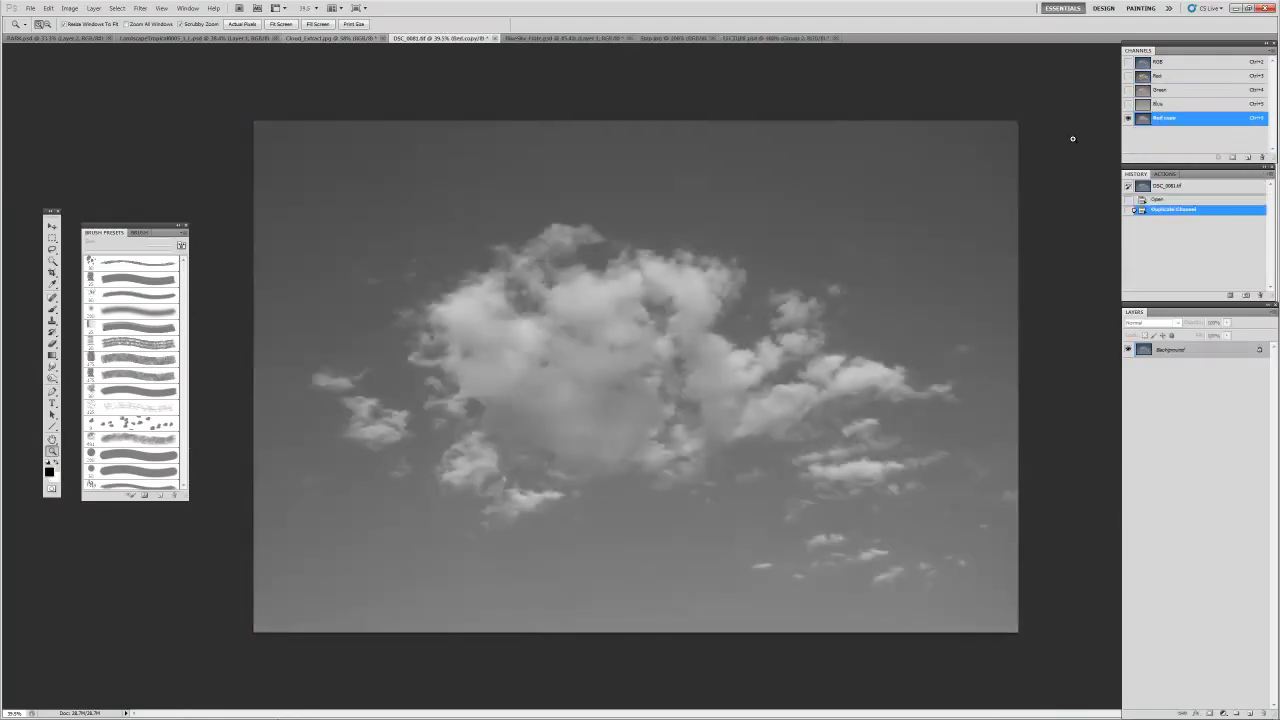
{"action": "left_click", "coordinate": [92, 8]}
Step: Apply a Curves S-curve to Red copy, darkening the sky tones and brightening the clouds
{"action": "mouse_move", "coordinate": [100, 33]}
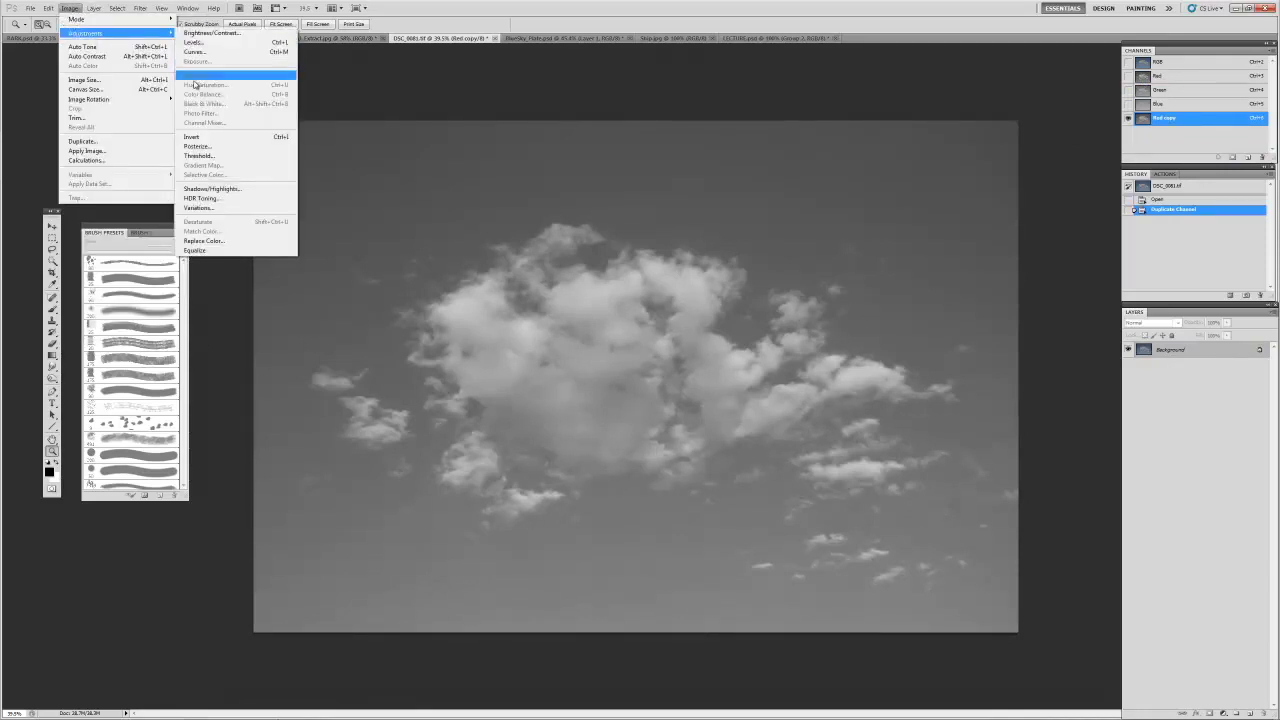
{"action": "left_click", "coordinate": [195, 51]}
{"action": "left_click", "coordinate": [1031, 307]}
{"action": "left_click_drag", "start_coordinate": [774, 162], "coordinate": [764, 187]}
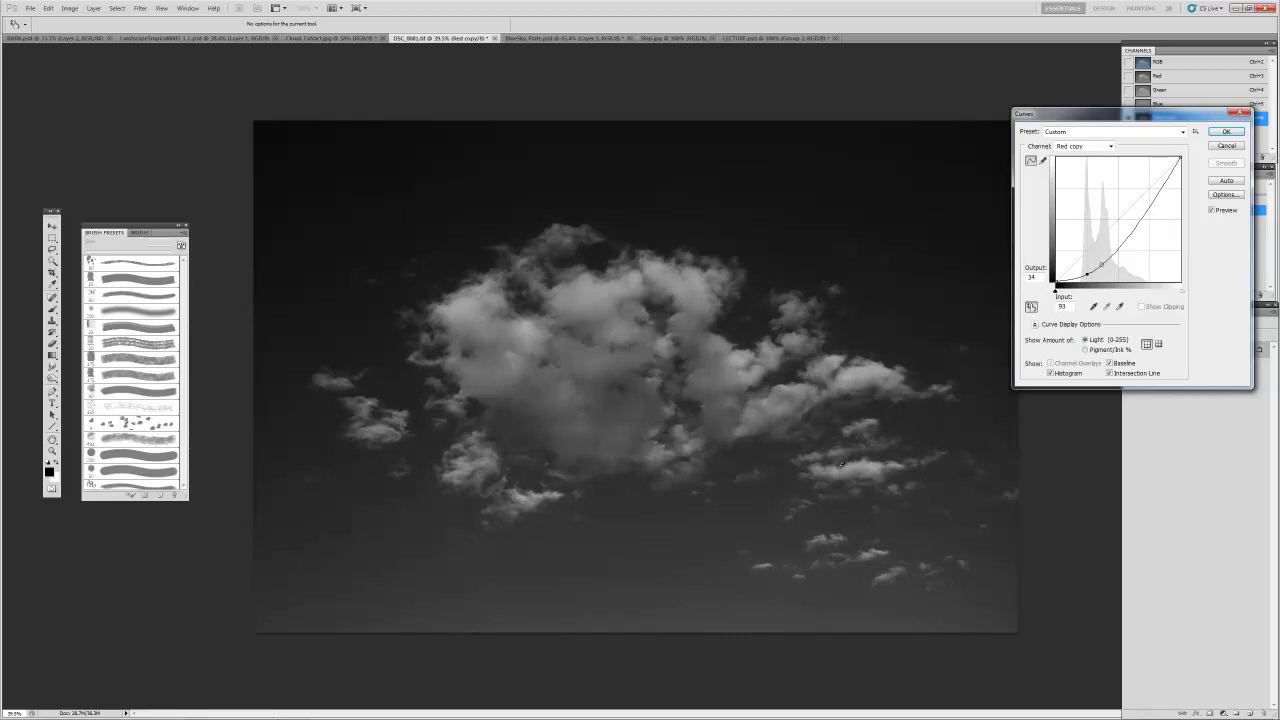
{"action": "left_click_drag", "start_coordinate": [714, 384], "coordinate": [724, 346]}
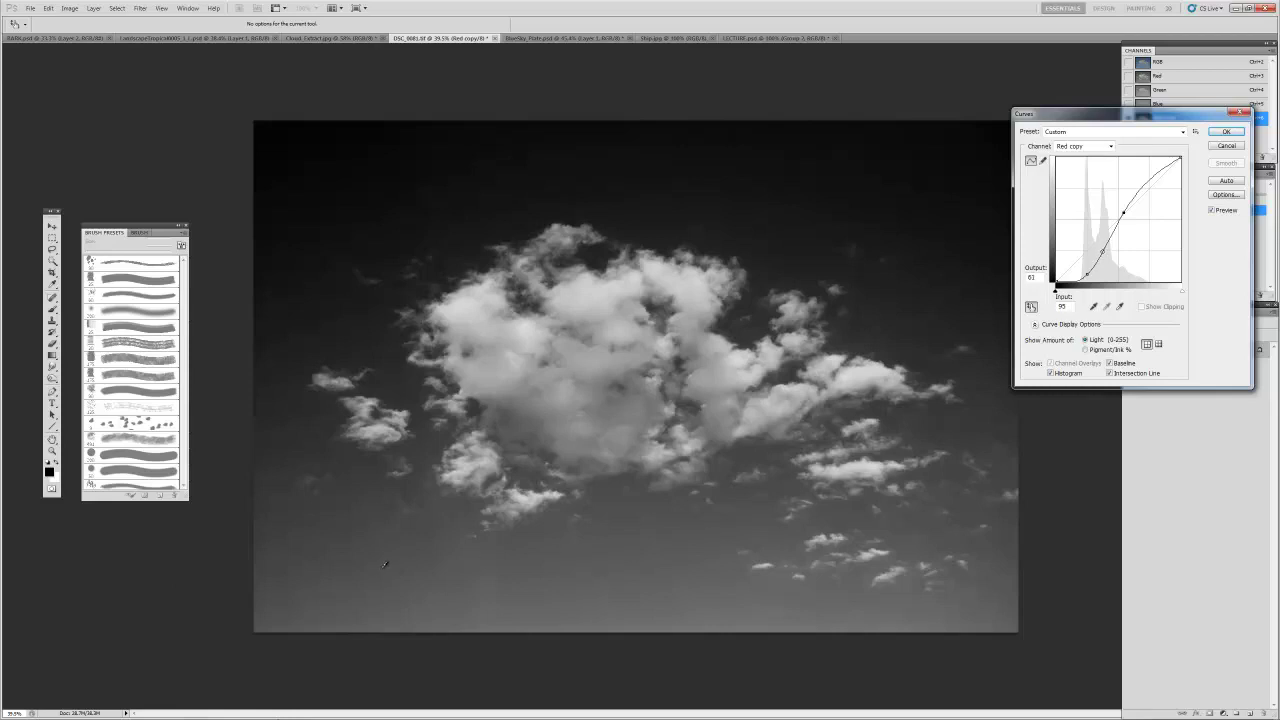
{"action": "left_click_drag", "start_coordinate": [398, 568], "coordinate": [401, 586]}
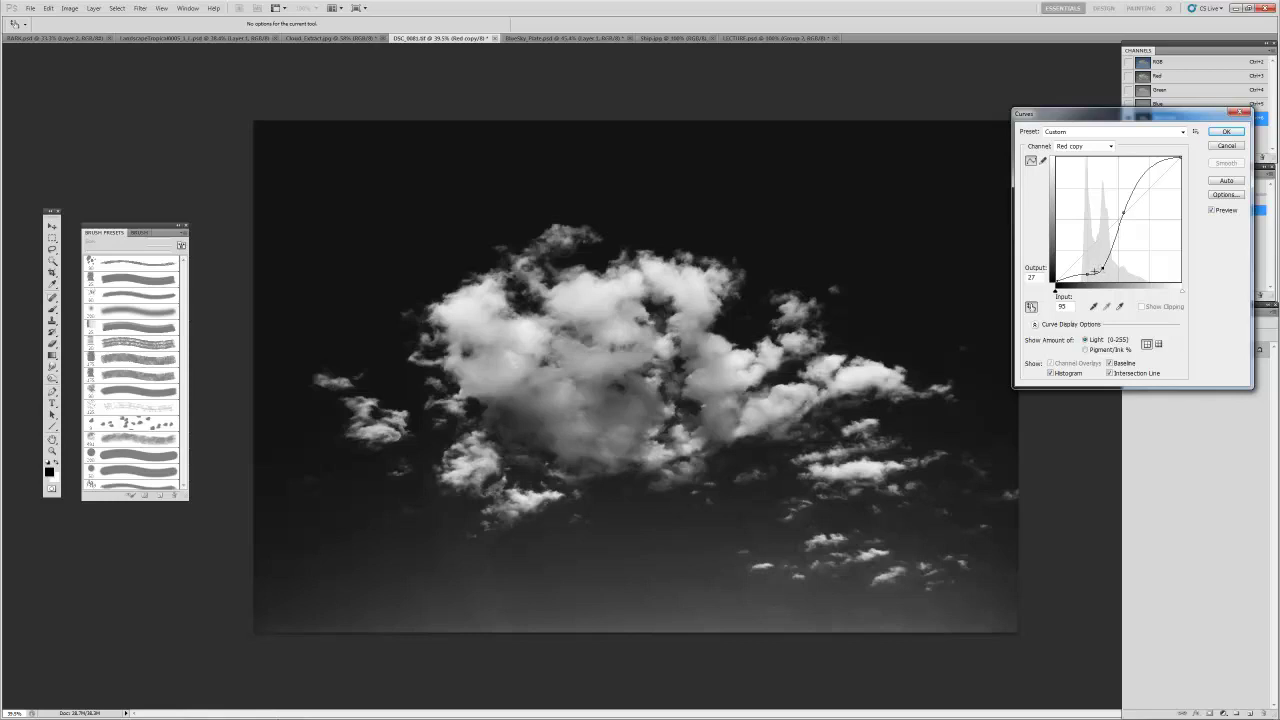
{"action": "left_click_drag", "start_coordinate": [1088, 273], "coordinate": [1000, 300]}
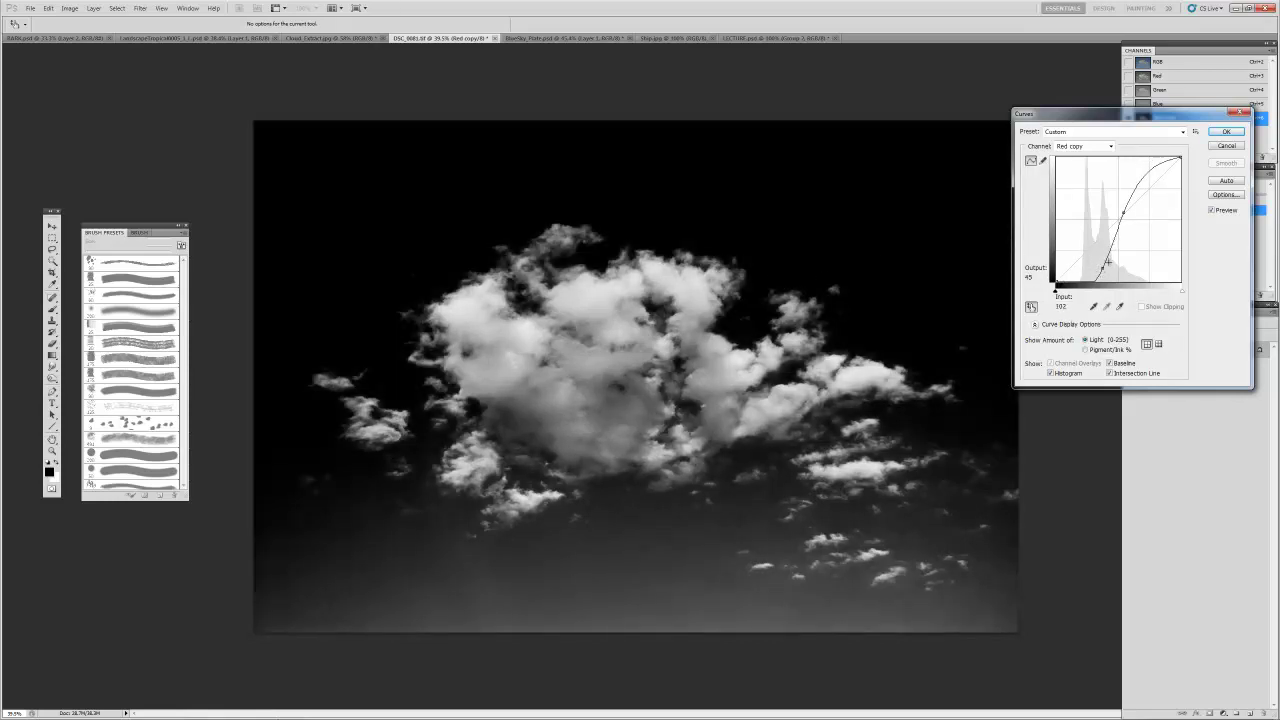
{"action": "left_click_drag", "start_coordinate": [1100, 268], "coordinate": [1104, 257]}
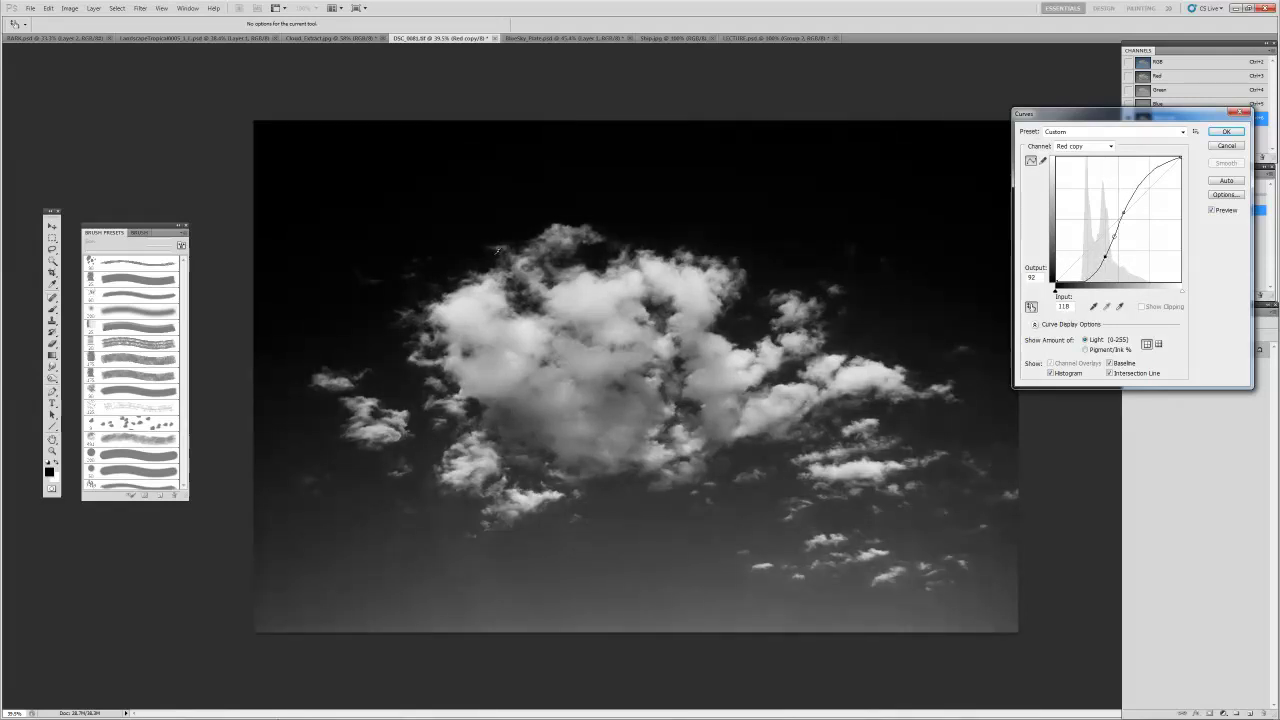
{"action": "left_click_drag", "start_coordinate": [1099, 257], "coordinate": [1105, 256]}
{"action": "left_click_drag", "start_coordinate": [611, 571], "coordinate": [606, 563]}
{"action": "left_click_drag", "start_coordinate": [1105, 256], "coordinate": [1100, 257]}
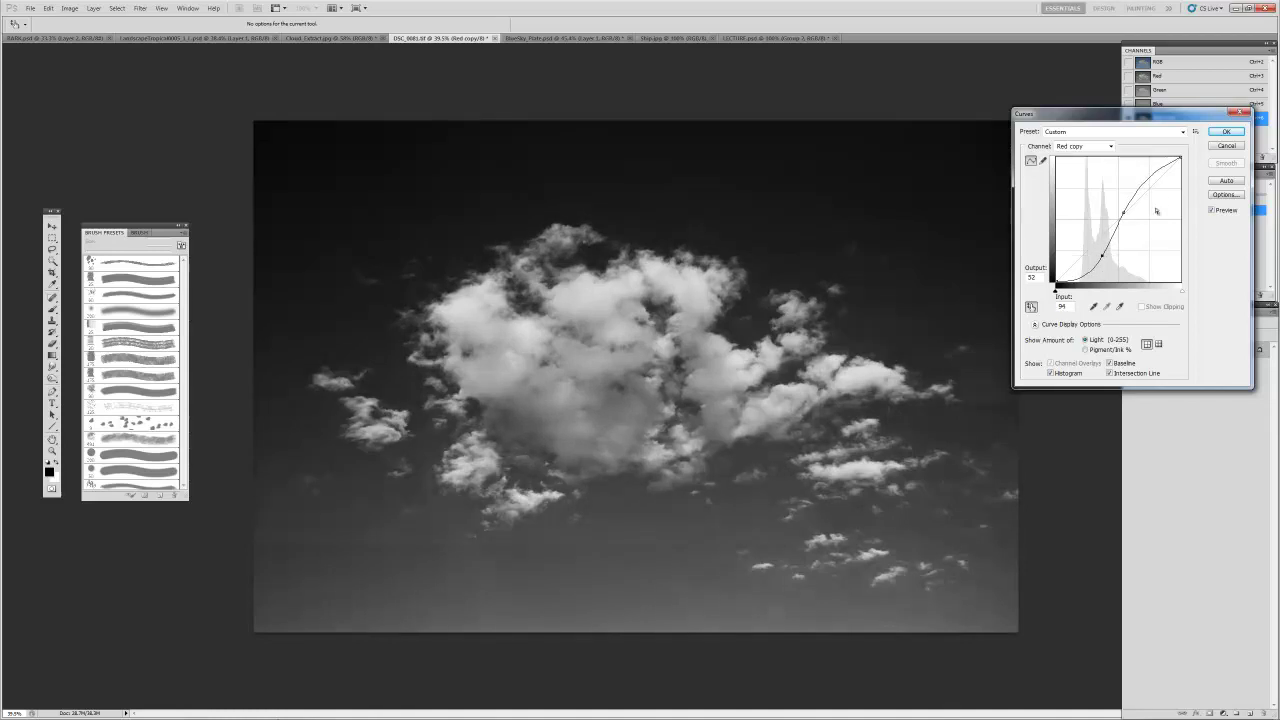
{"action": "left_click", "coordinate": [1226, 132]}
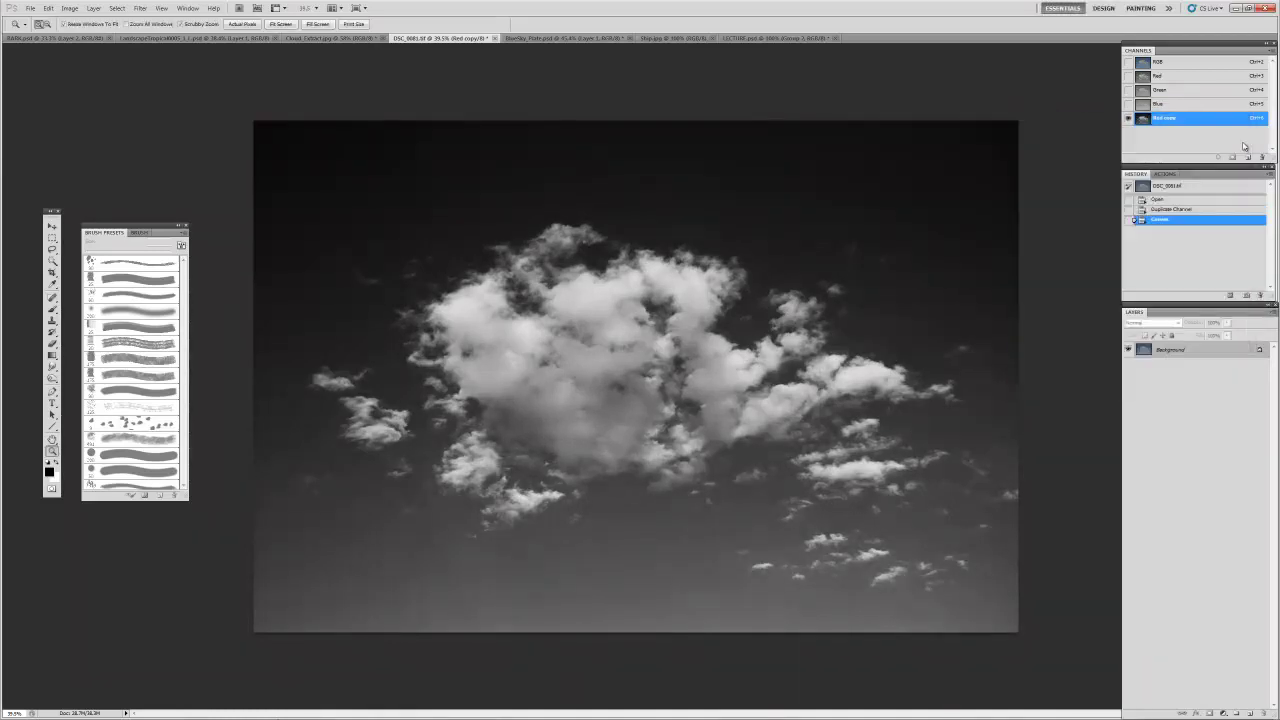
Step: Zoom in on the main cloud and set up the Dodge Tool: 200 px brush, Range Highlights, Exposure 6%
{"action": "left_click", "coordinate": [469, 366]}
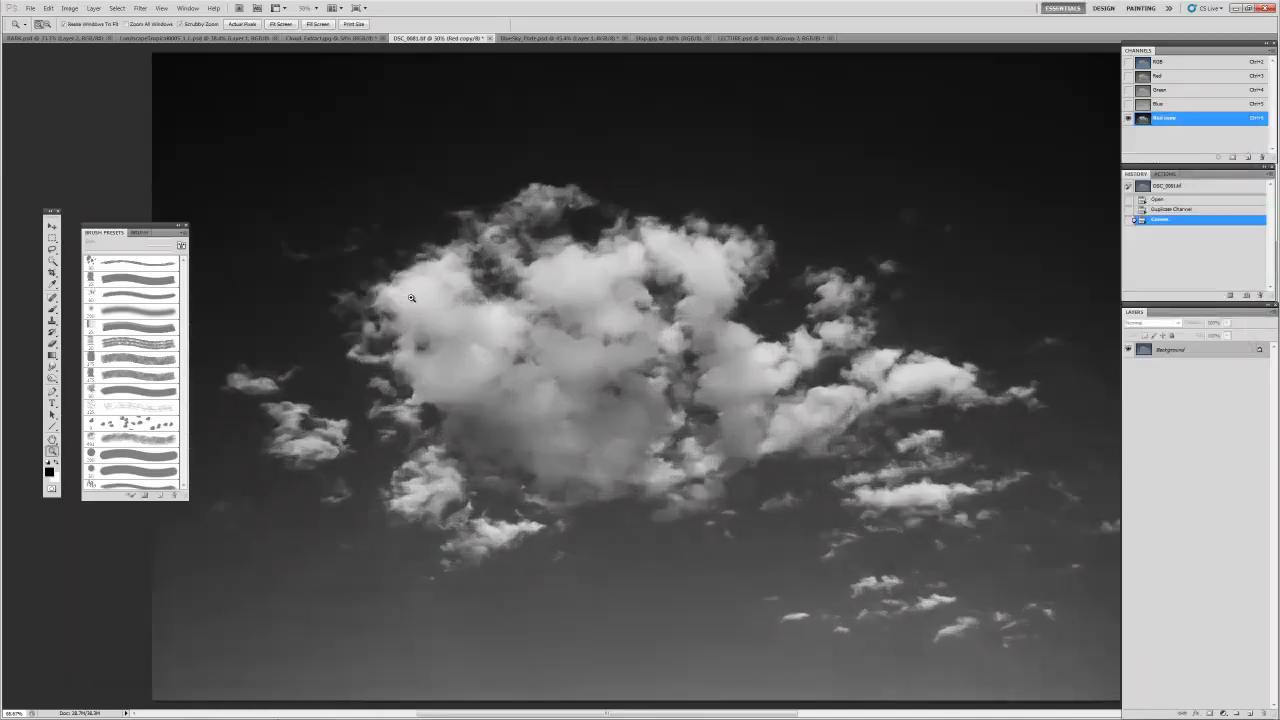
{"action": "left_click", "coordinate": [407, 298]}
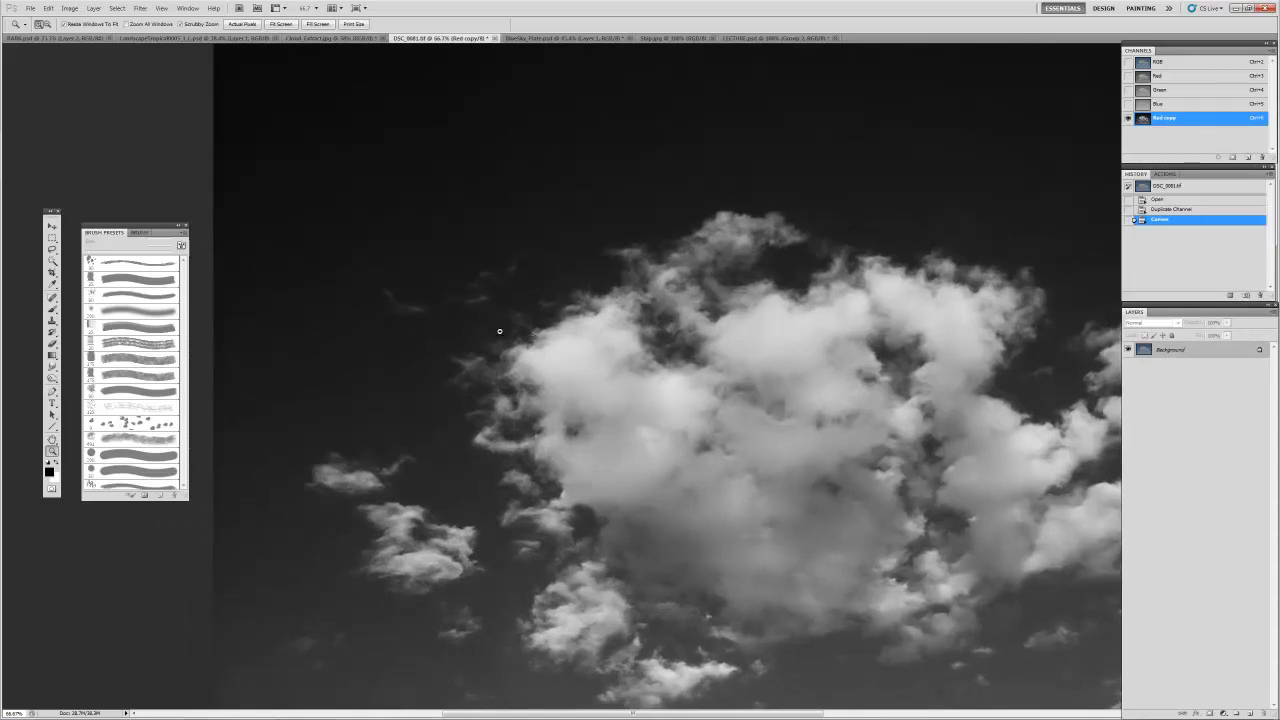
{"action": "left_click", "coordinate": [53, 378]}
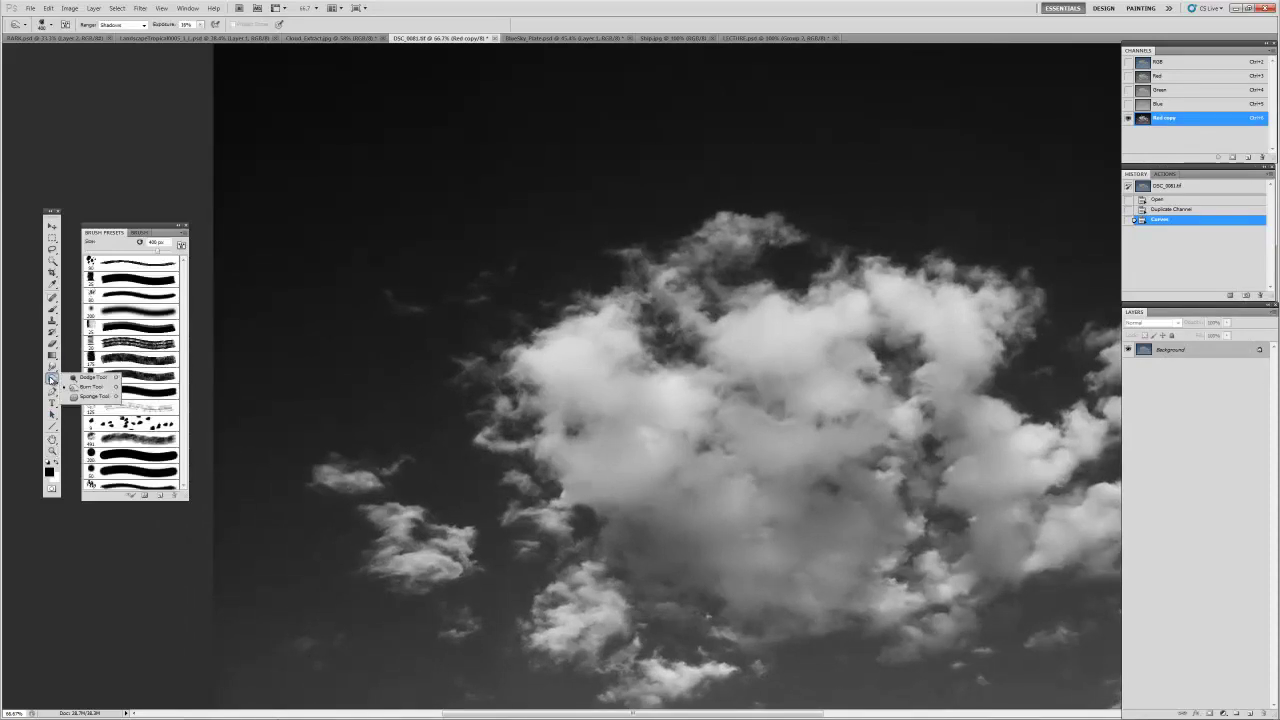
{"action": "left_click", "coordinate": [85, 390]}
{"action": "key", "text": "bracketleft"}
{"action": "key", "text": "bracketleft"}
{"action": "key", "text": "bracketleft"}
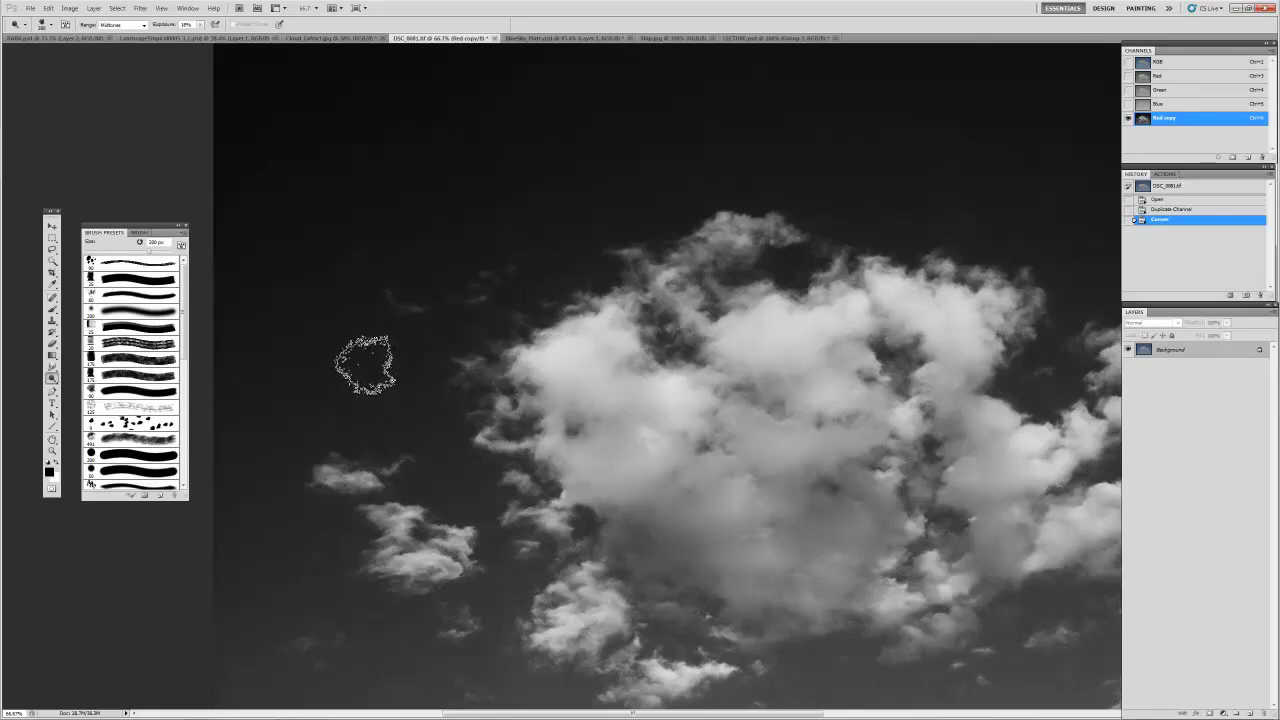
{"action": "left_click", "coordinate": [144, 25]}
{"action": "left_click", "coordinate": [120, 51]}
{"action": "left_click", "coordinate": [200, 25]}
{"action": "left_click_drag", "start_coordinate": [198, 35], "coordinate": [192, 35]}
Step: Dodge the main cloud's upper-left and top edges with a 175–200 px brush, undoing one stroke
{"action": "mouse_move", "coordinate": [515, 440]}
{"action": "left_mouse_down"}
{"action": "mouse_move", "coordinate": [566, 407]}
{"action": "mouse_move", "coordinate": [458, 380]}
{"action": "mouse_move", "coordinate": [534, 372]}
{"action": "mouse_move", "coordinate": [448, 372]}
{"action": "mouse_move", "coordinate": [554, 363]}
{"action": "mouse_move", "coordinate": [343, 369]}
{"action": "mouse_move", "coordinate": [570, 359]}
{"action": "mouse_move", "coordinate": [562, 333]}
{"action": "mouse_move", "coordinate": [517, 326]}
{"action": "mouse_move", "coordinate": [567, 345]}
{"action": "mouse_move", "coordinate": [459, 299]}
{"action": "mouse_move", "coordinate": [491, 291]}
{"action": "left_mouse_up"}
{"action": "left_click", "coordinate": [554, 363]}
{"action": "left_click", "coordinate": [512, 368]}
{"action": "left_click", "coordinate": [566, 334]}
{"action": "key", "text": "bracketright"}
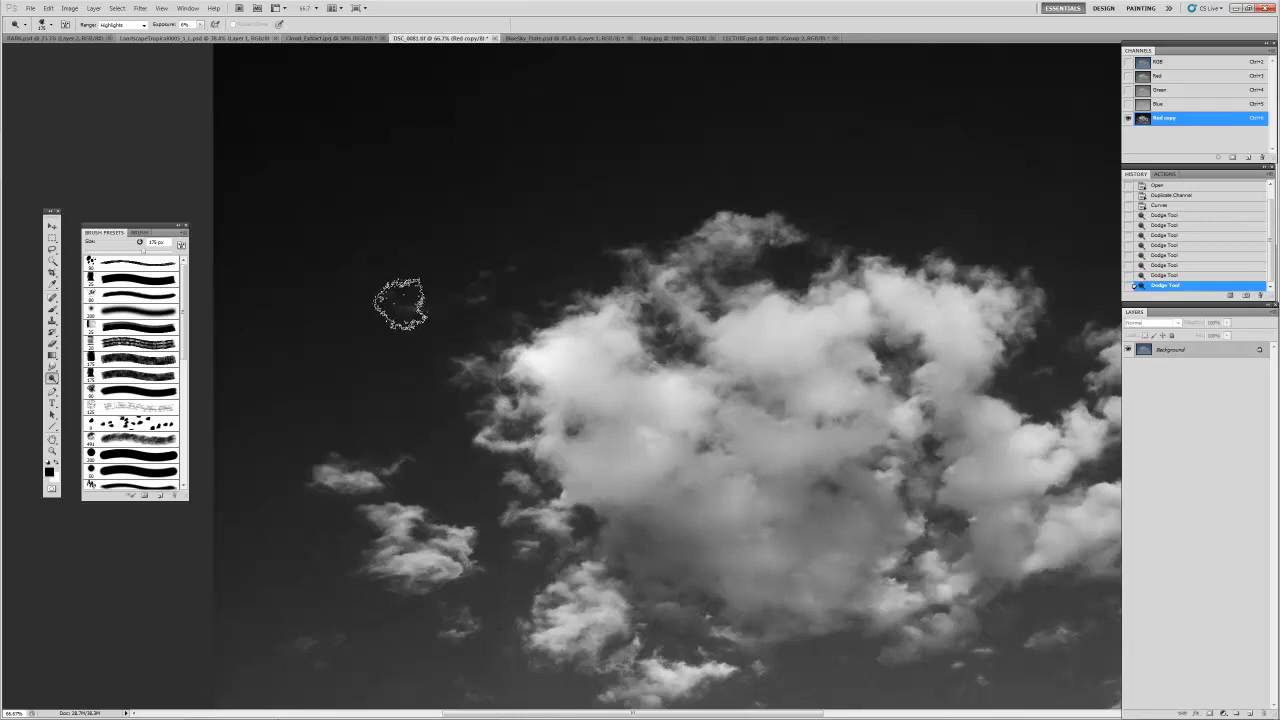
{"action": "left_click", "coordinate": [583, 305]}
{"action": "mouse_move", "coordinate": [583, 305]}
{"action": "left_mouse_down"}
{"action": "mouse_move", "coordinate": [591, 313]}
{"action": "mouse_move", "coordinate": [547, 304]}
{"action": "left_mouse_up"}
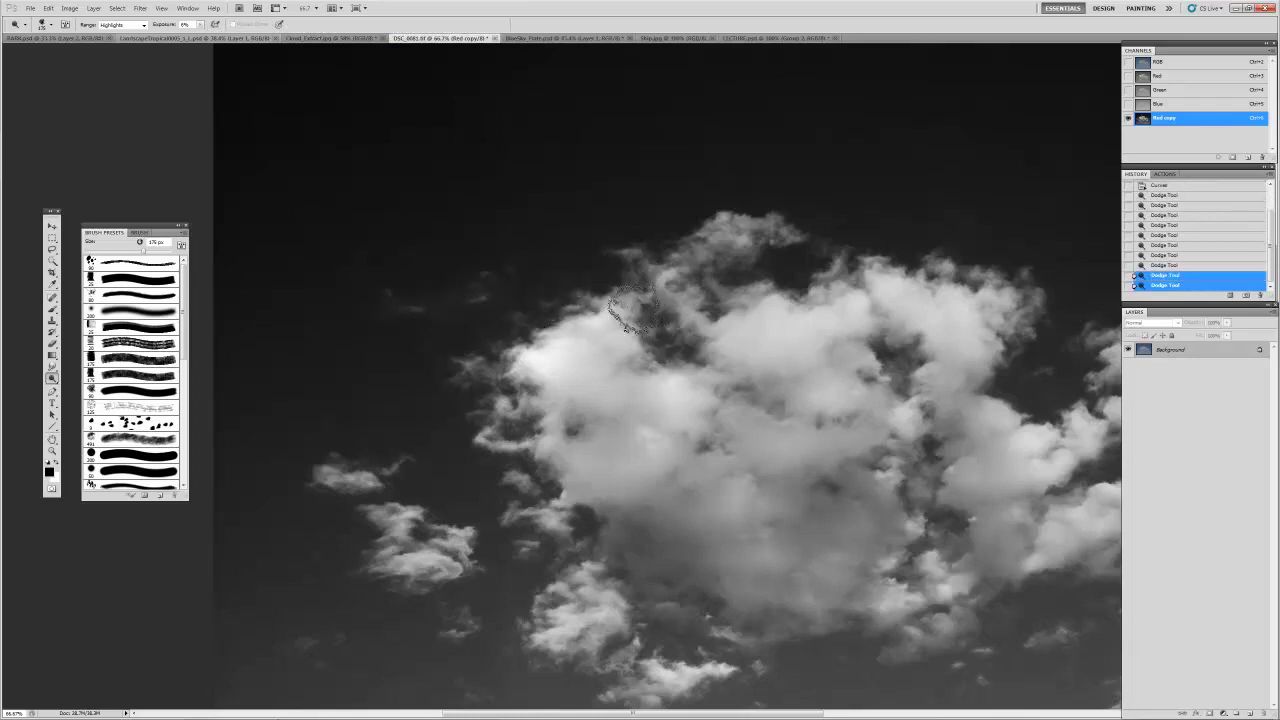
{"action": "left_click", "coordinate": [680, 278]}
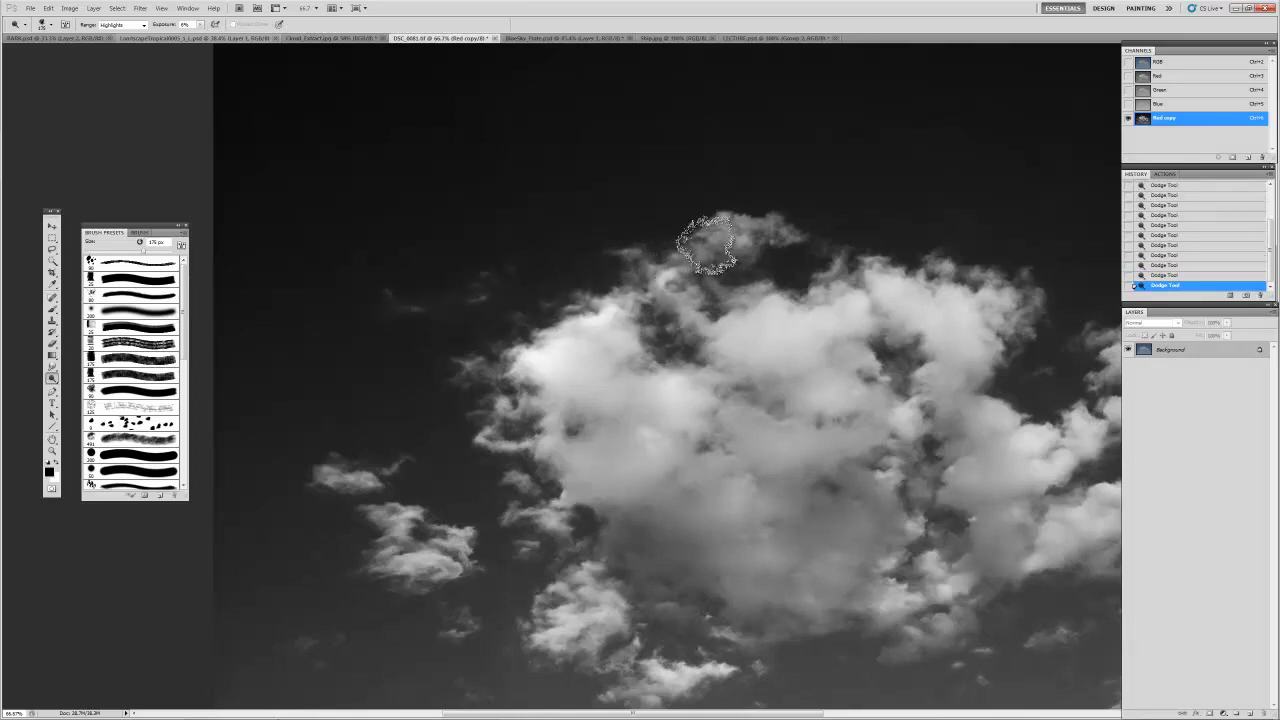
{"action": "key", "text": "bracketright"}
{"action": "left_click_drag", "start_coordinate": [637, 248], "coordinate": [571, 271]}
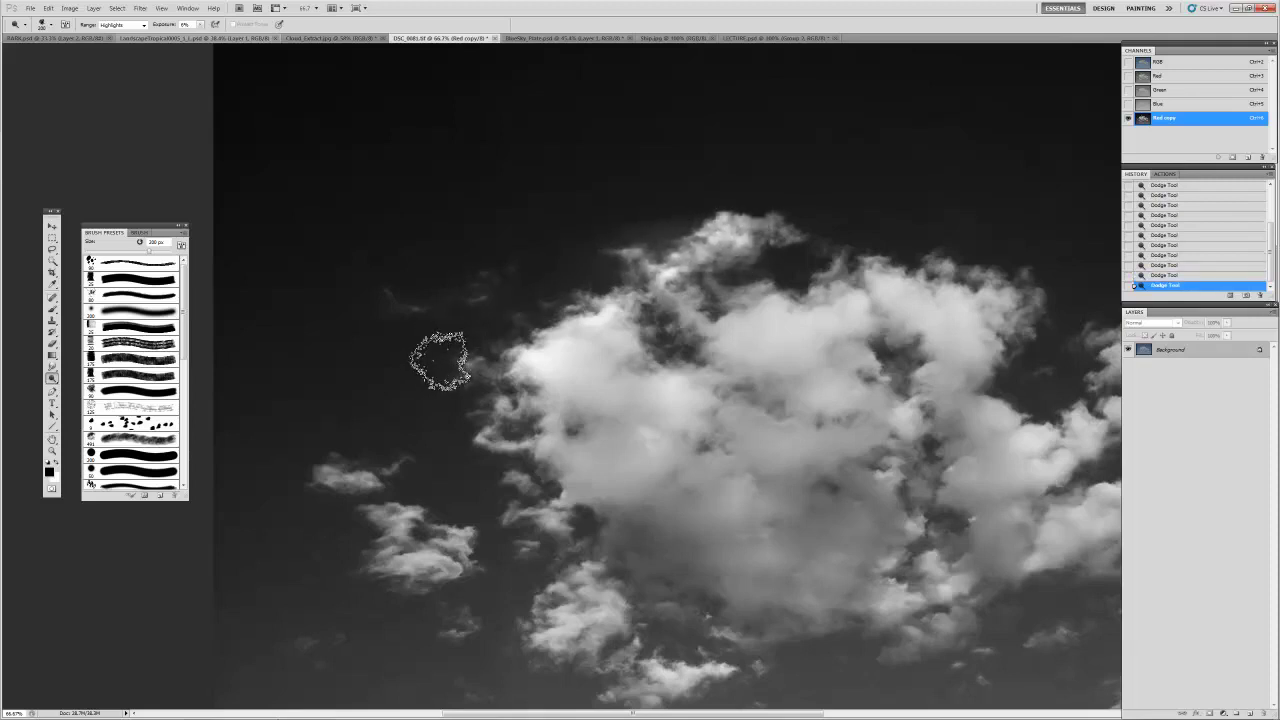
{"action": "key", "text": "ctrl+z"}
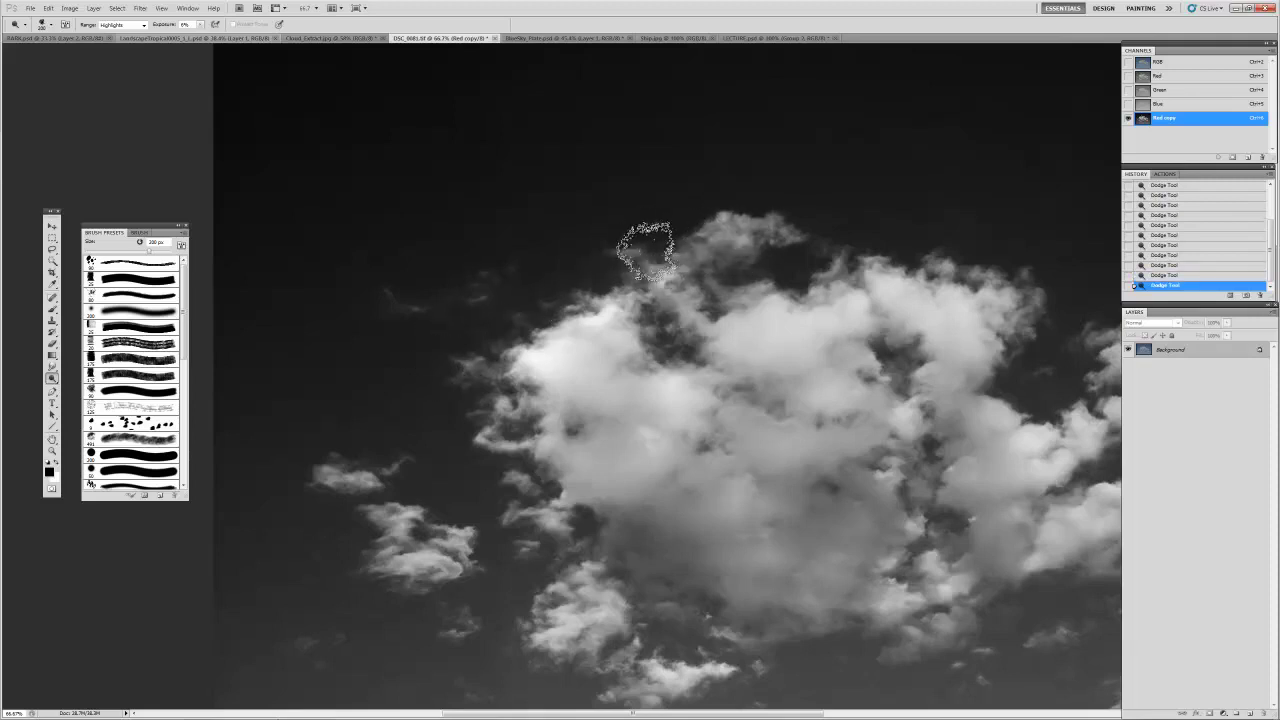
{"action": "key", "text": "bracketleft"}
{"action": "key", "text": "bracketleft"}
{"action": "key", "text": "bracketleft"}
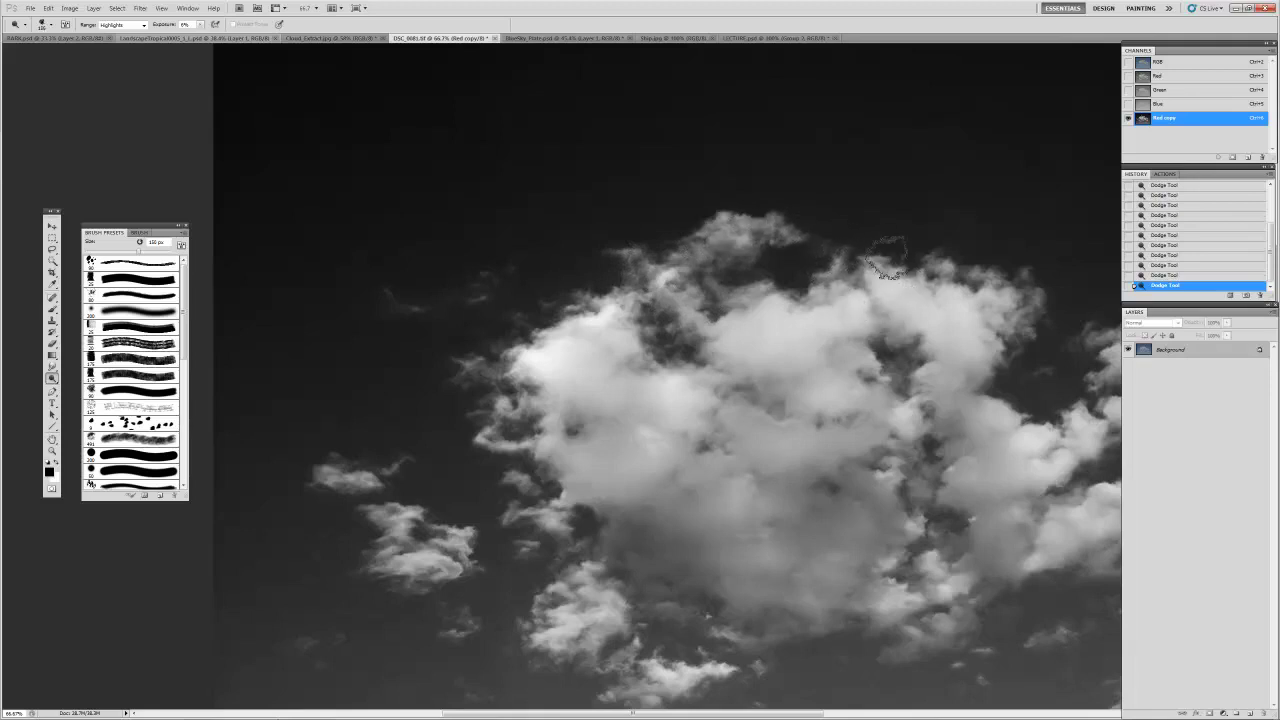
Step: Dodge the cloud wisps on the right and the small lower-left clouds with a 125 px brush
{"action": "left_click_drag", "start_coordinate": [886, 258], "coordinate": [733, 258]}
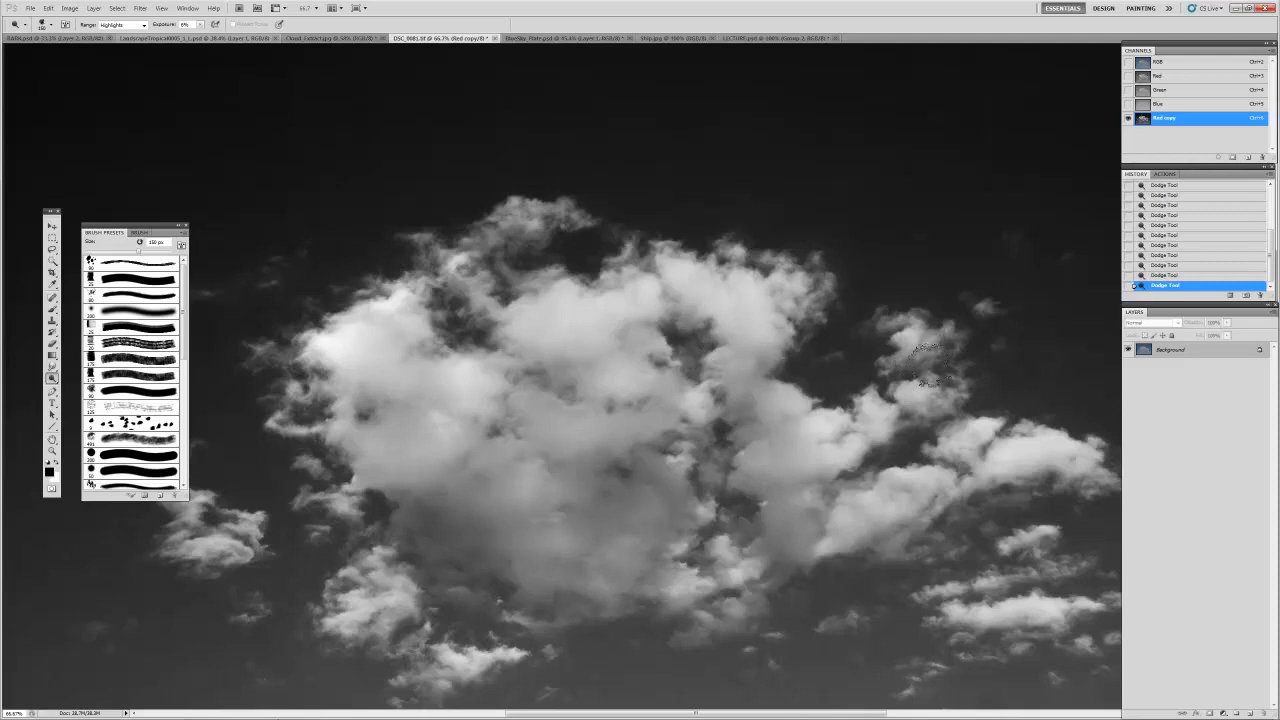
{"action": "left_click_drag", "start_coordinate": [960, 425], "coordinate": [803, 328]}
{"action": "mouse_move", "coordinate": [829, 422]}
{"action": "left_mouse_down"}
{"action": "mouse_move", "coordinate": [871, 409]}
{"action": "mouse_move", "coordinate": [925, 435]}
{"action": "mouse_move", "coordinate": [994, 443]}
{"action": "mouse_move", "coordinate": [760, 455]}
{"action": "mouse_move", "coordinate": [535, 497]}
{"action": "left_mouse_up"}
{"action": "left_click_drag", "start_coordinate": [643, 446], "coordinate": [903, 366]}
{"action": "mouse_move", "coordinate": [491, 423]}
{"action": "left_mouse_down"}
{"action": "mouse_move", "coordinate": [497, 442]}
{"action": "mouse_move", "coordinate": [465, 478]}
{"action": "mouse_move", "coordinate": [472, 497]}
{"action": "left_mouse_up"}
{"action": "mouse_move", "coordinate": [375, 416]}
{"action": "left_mouse_down"}
{"action": "mouse_move", "coordinate": [545, 398]}
{"action": "mouse_move", "coordinate": [495, 405]}
{"action": "mouse_move", "coordinate": [430, 367]}
{"action": "left_mouse_up"}
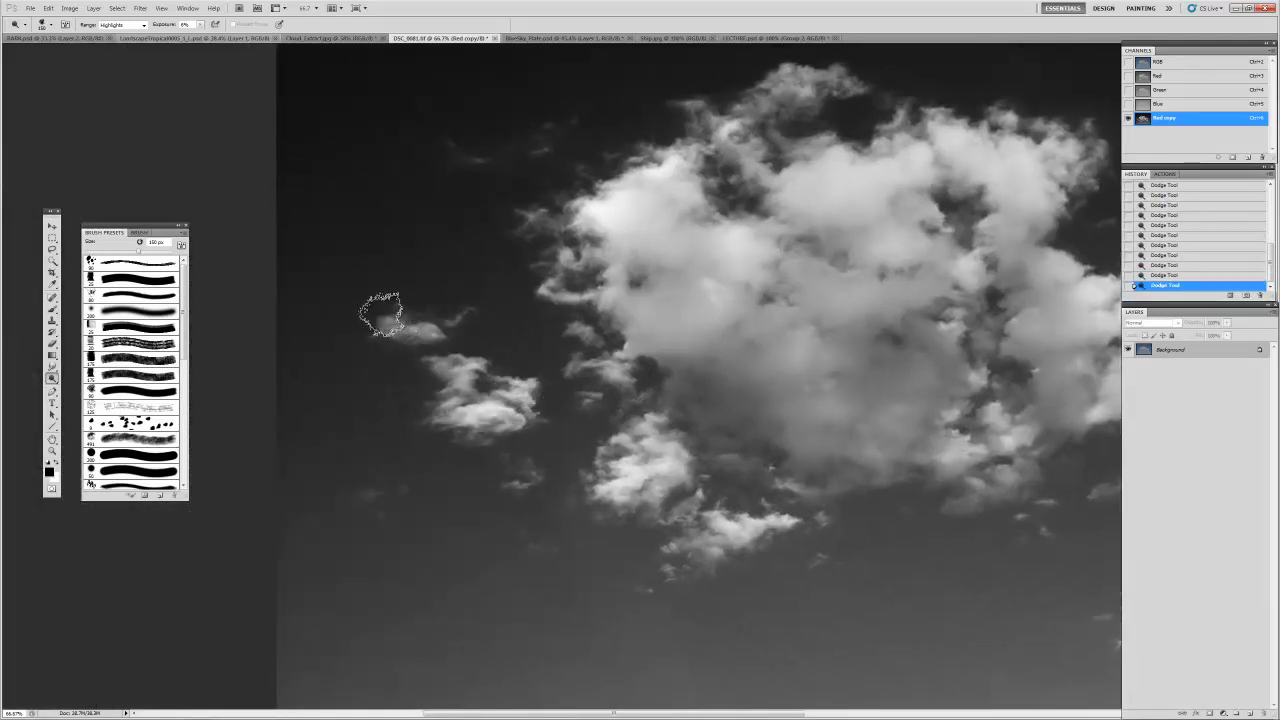
{"action": "left_click_drag", "start_coordinate": [714, 453], "coordinate": [609, 457]}
Step: Dodge the small clouds near the bottom right of the image
{"action": "key", "text": "v"}
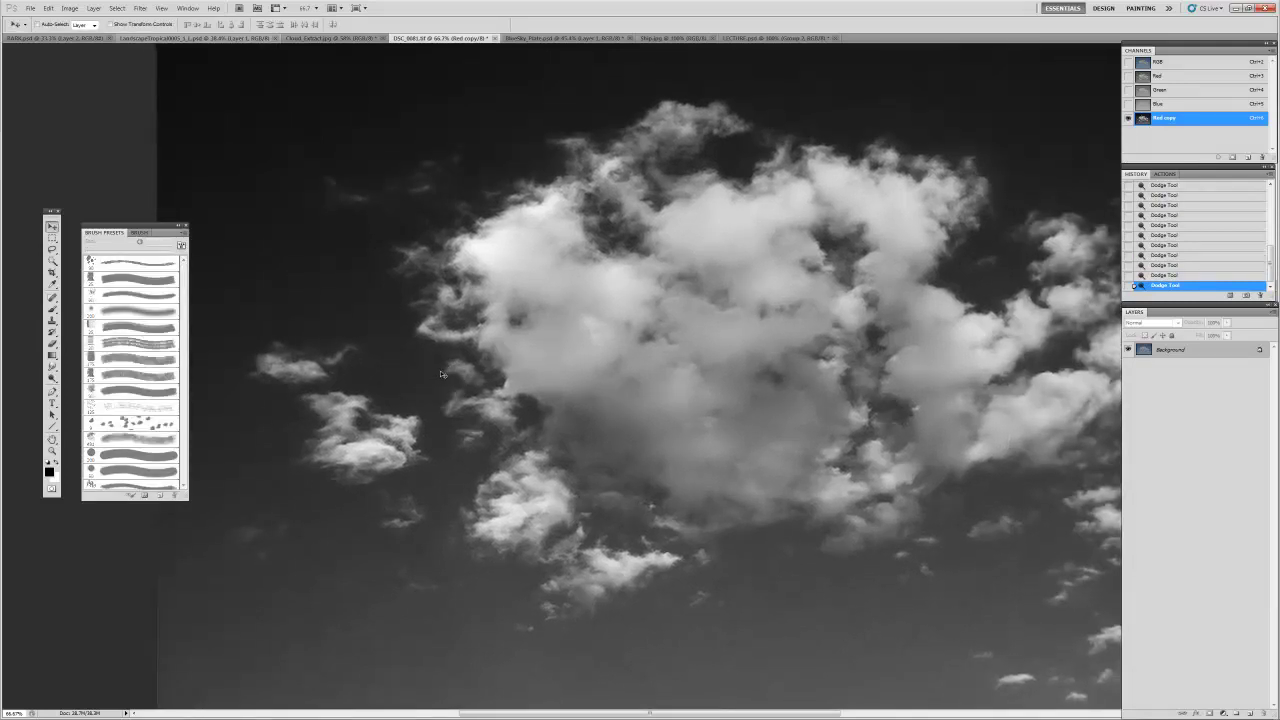
{"action": "scroll", "coordinate": [524, 319], "scroll_direction": "up", "scroll_amount": 3}
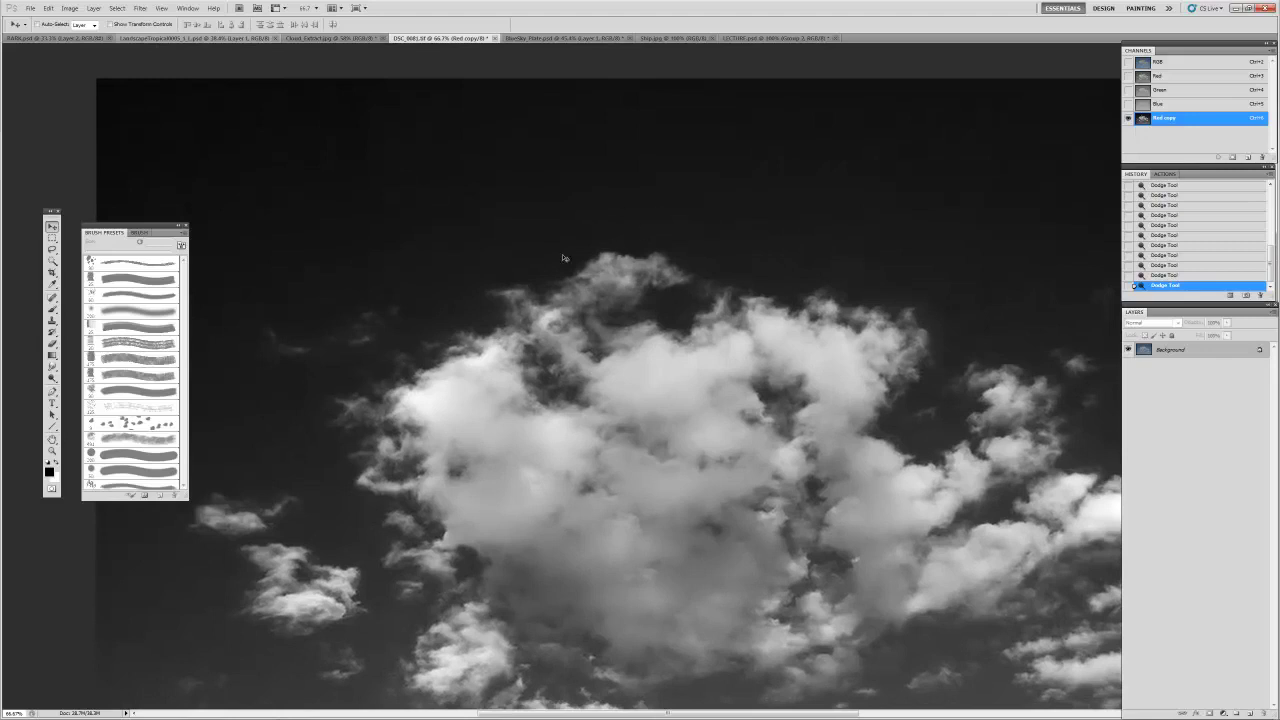
{"action": "left_click_drag", "start_coordinate": [460, 440], "coordinate": [571, 280]}
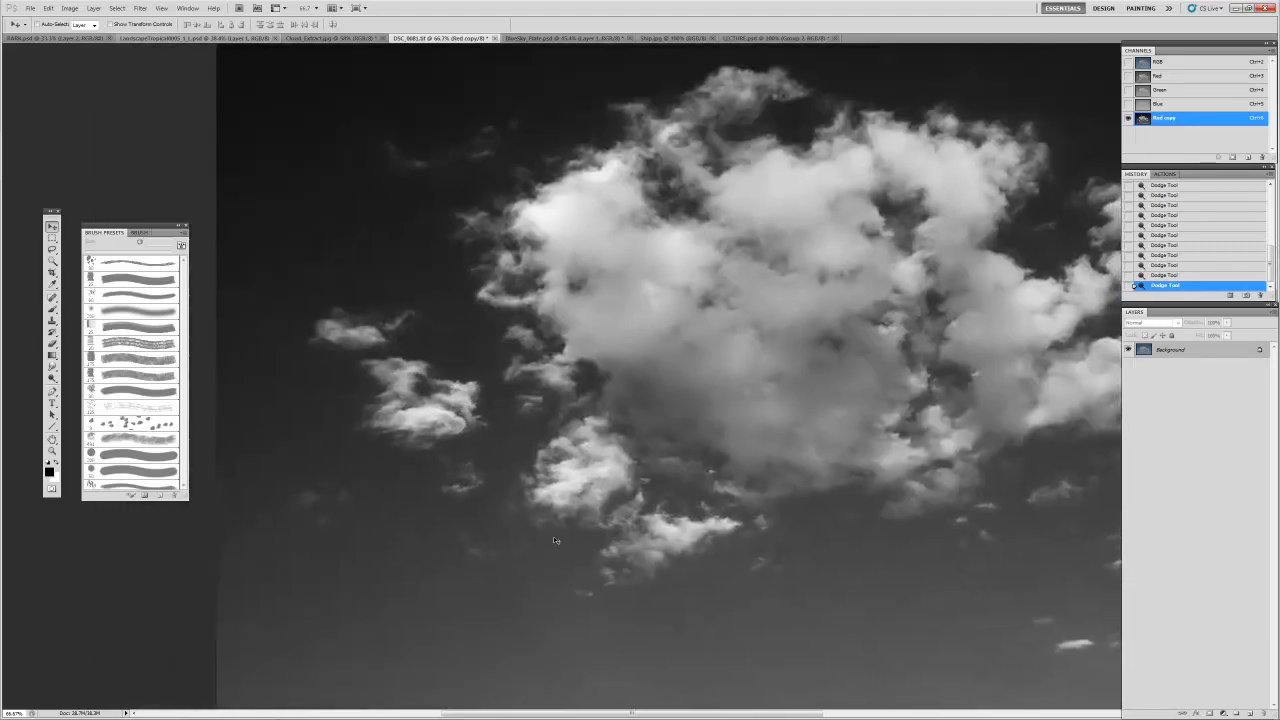
{"action": "left_click_drag", "start_coordinate": [575, 551], "coordinate": [417, 491]}
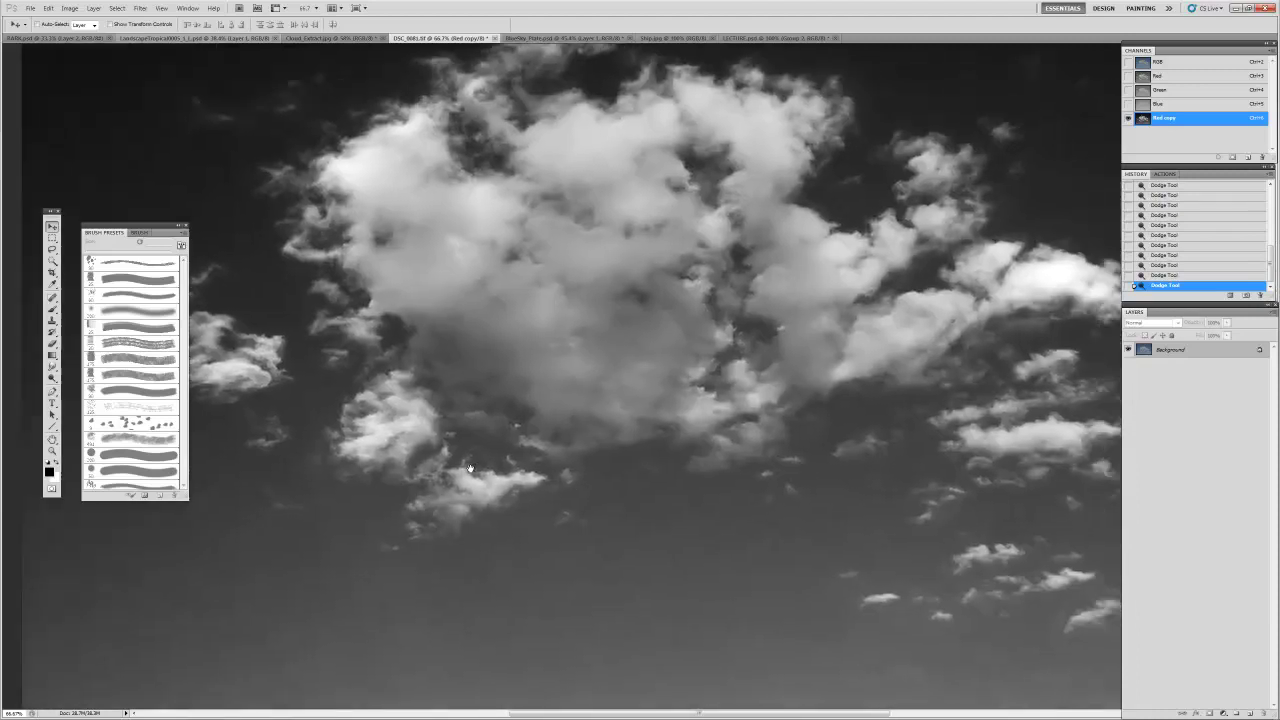
{"action": "left_click_drag", "start_coordinate": [560, 495], "coordinate": [443, 460]}
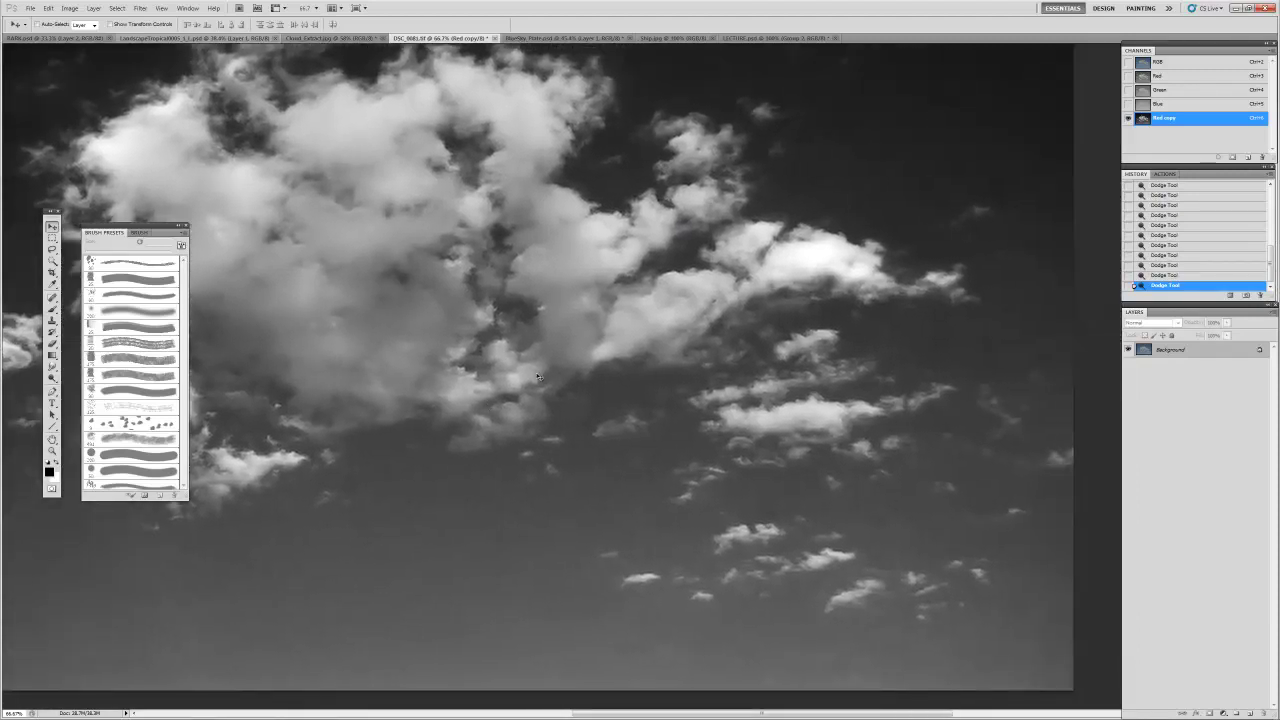
{"action": "key", "text": "o"}
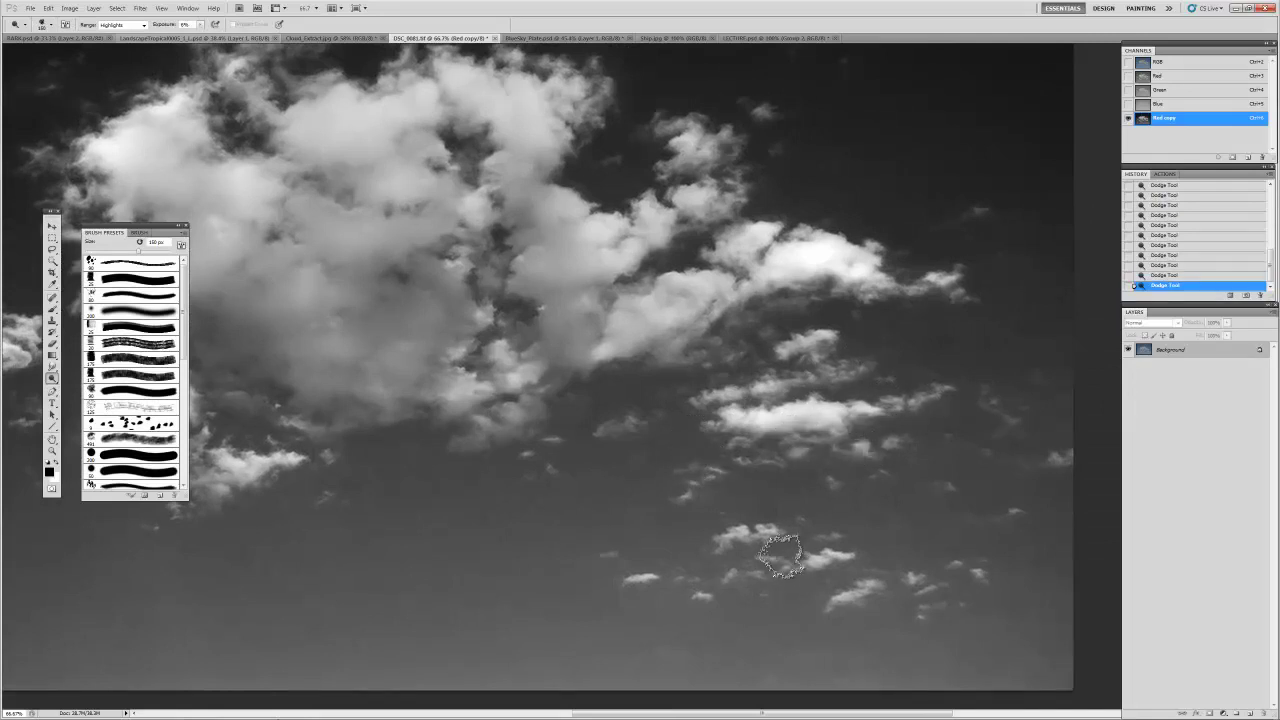
{"action": "left_click_drag", "start_coordinate": [705, 547], "coordinate": [745, 540]}
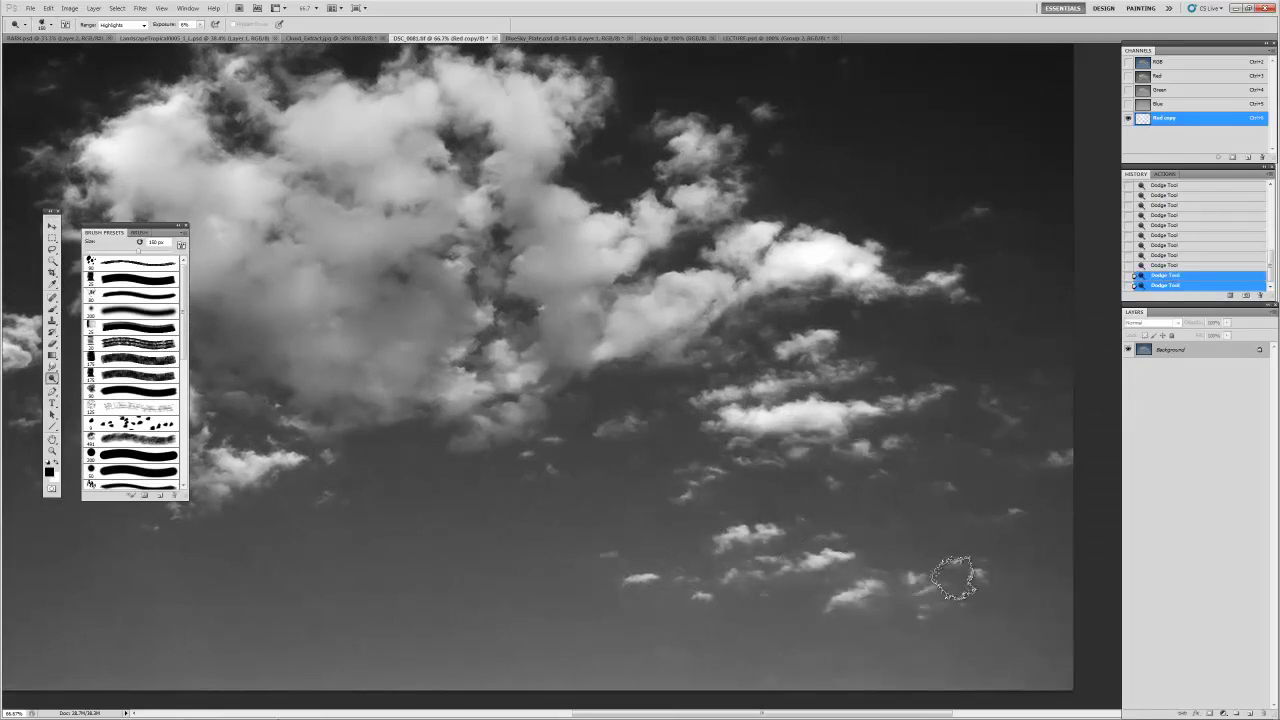
Step: Dodge the small clouds below and to the left of the main cloud
{"action": "left_click_drag", "start_coordinate": [624, 345], "coordinate": [815, 437]}
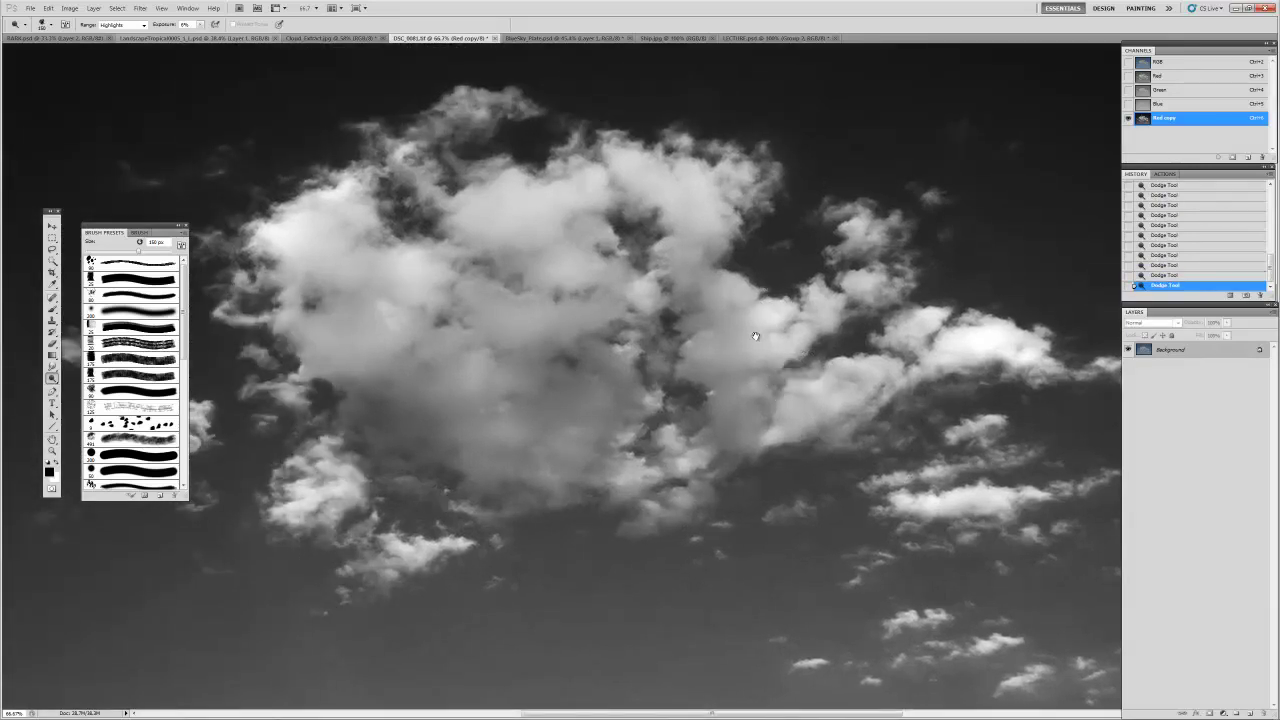
{"action": "left_click_drag", "start_coordinate": [755, 330], "coordinate": [758, 407]}
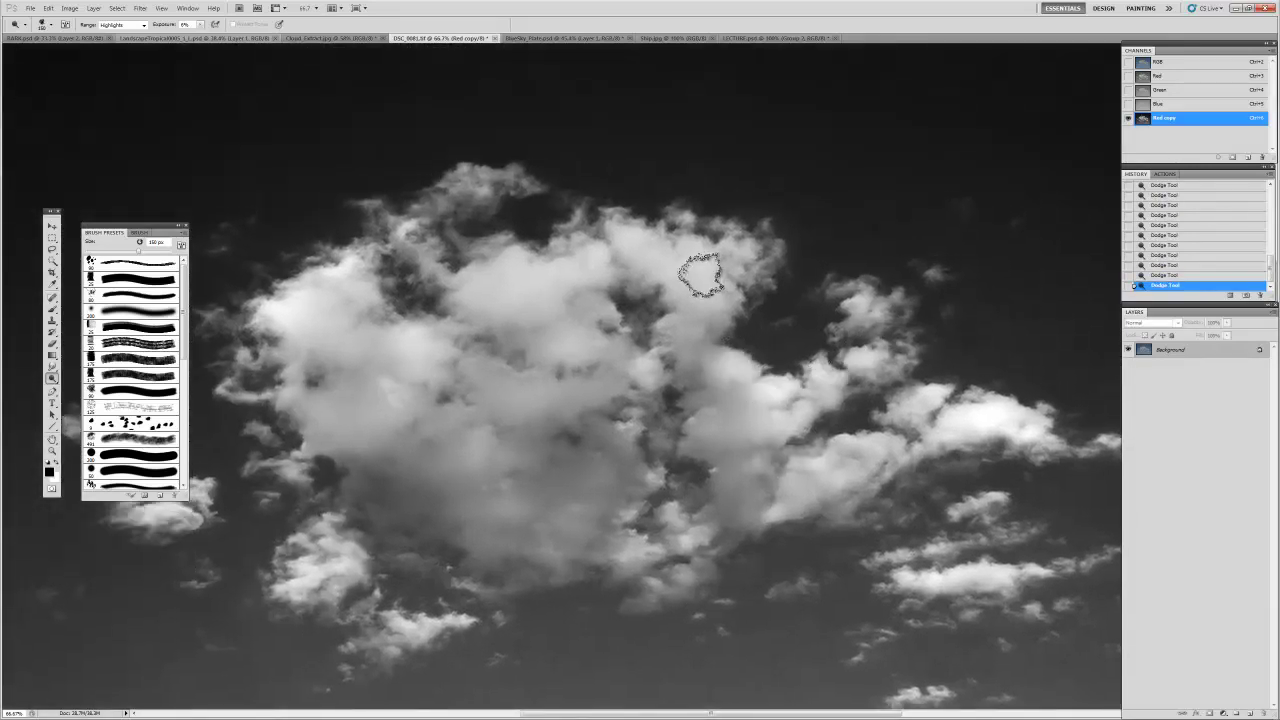
{"action": "left_click_drag", "start_coordinate": [669, 261], "coordinate": [799, 219]}
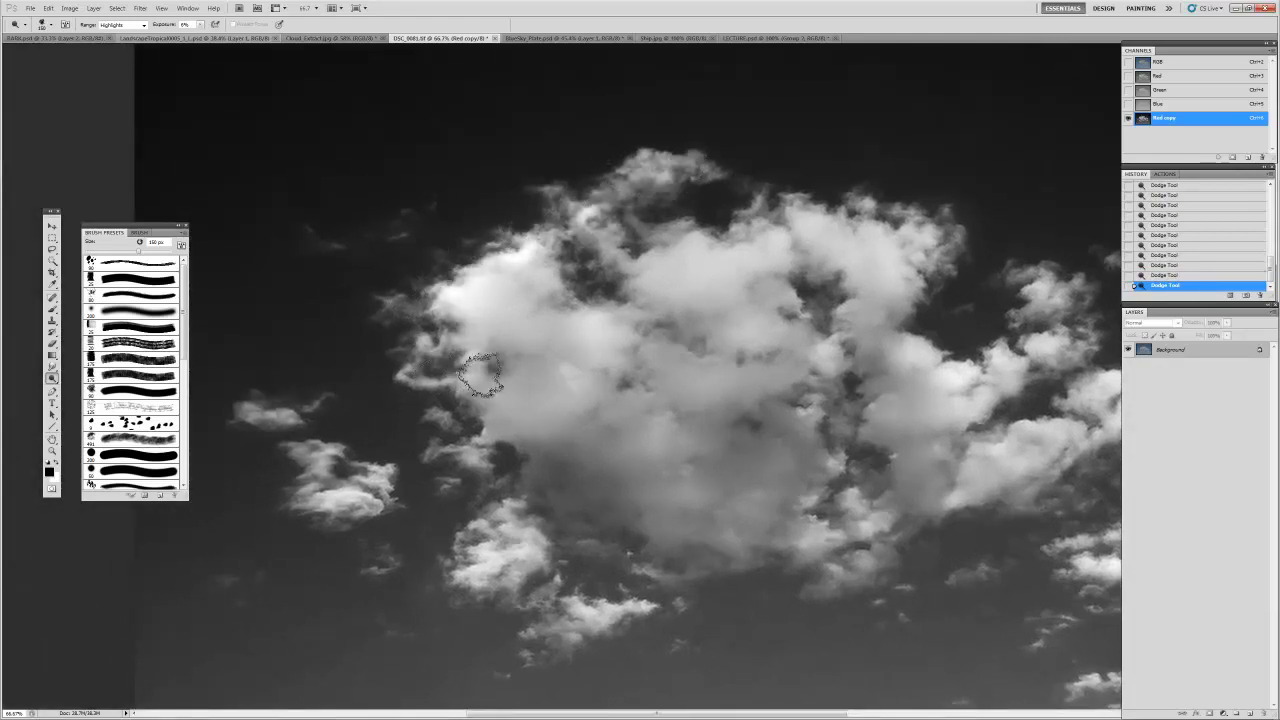
{"action": "left_click_drag", "start_coordinate": [552, 390], "coordinate": [562, 320]}
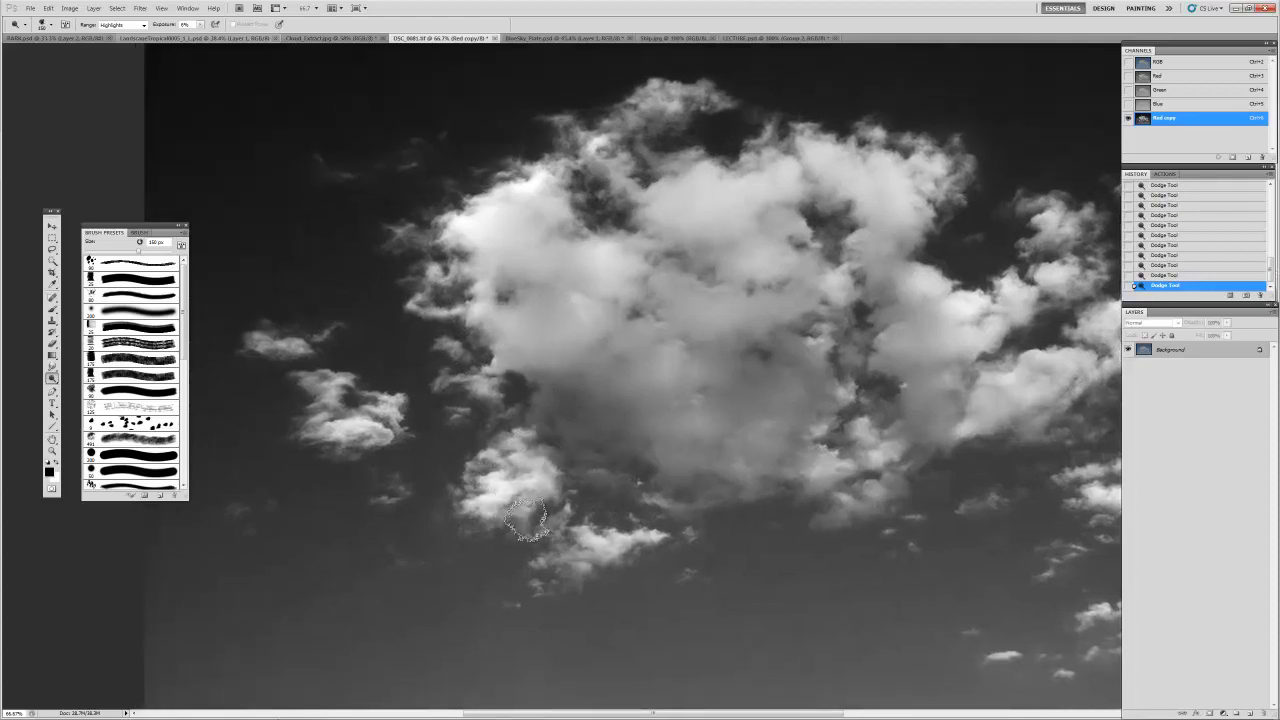
{"action": "left_click", "coordinate": [394, 491]}
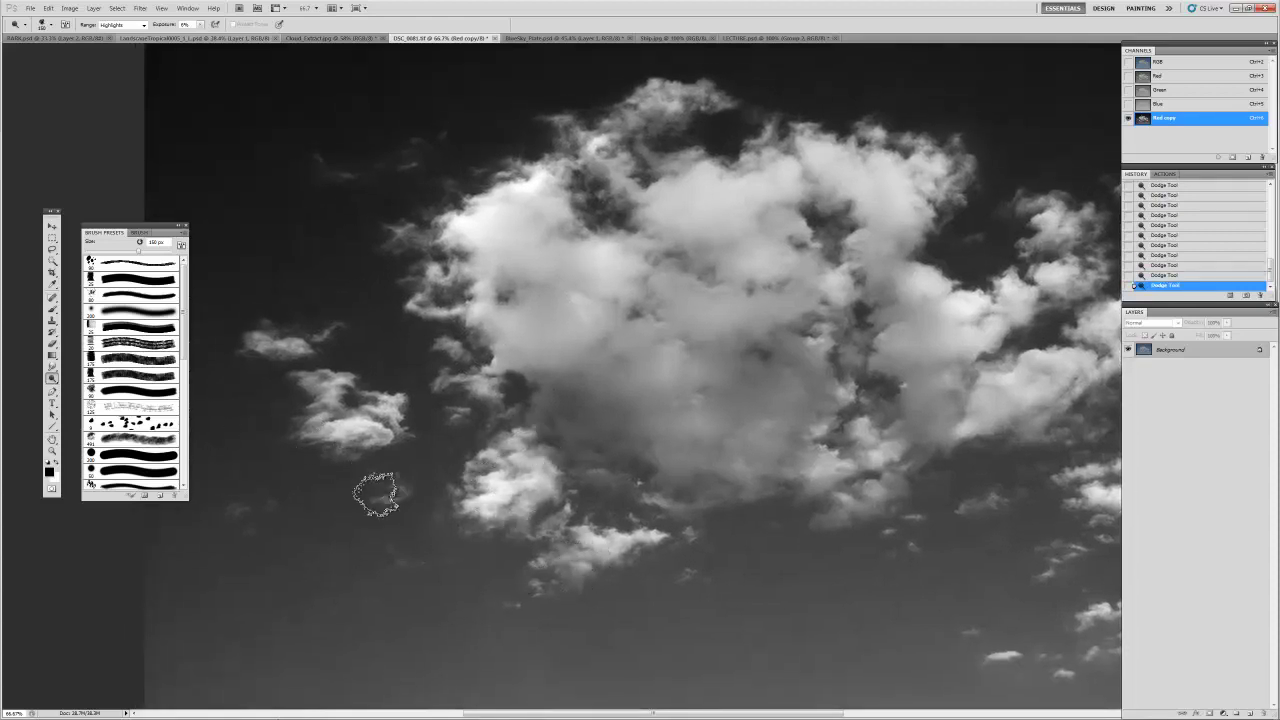
{"action": "left_click", "coordinate": [391, 494]}
{"action": "left_click", "coordinate": [309, 371]}
{"action": "left_click", "coordinate": [52, 378]}
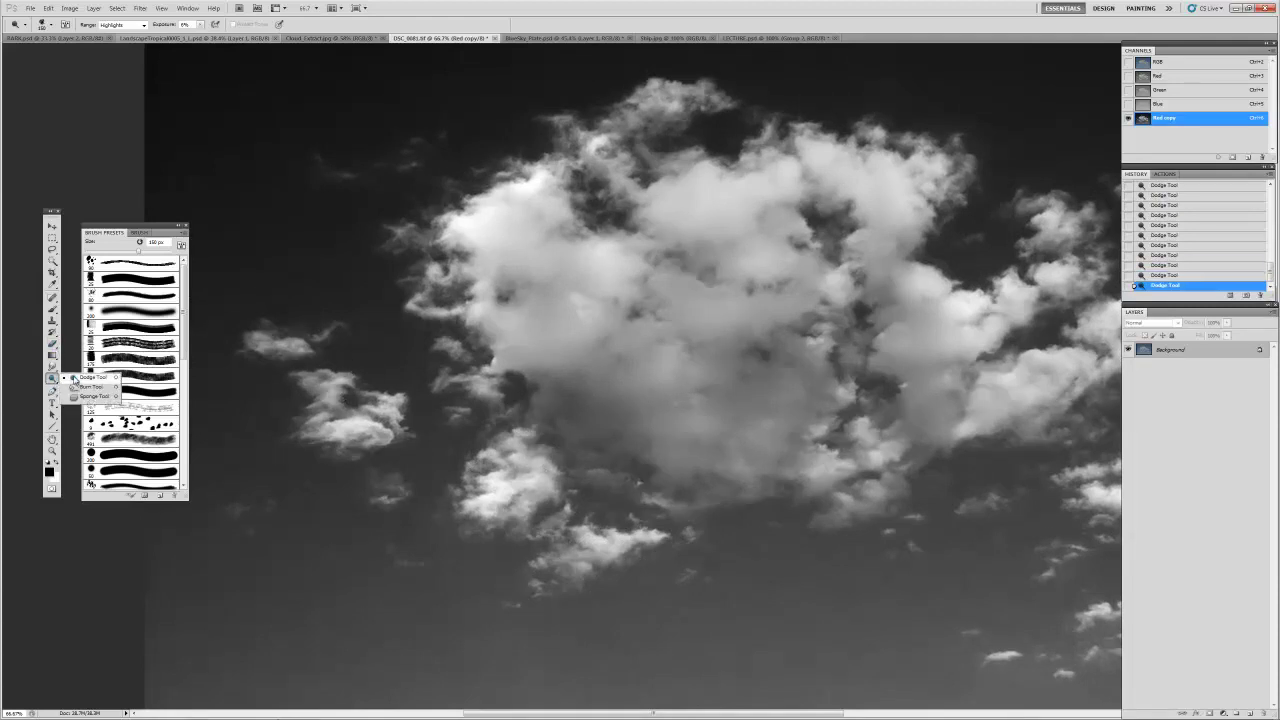
Step: Burn the top-left and top-right sky with a 700 px brush at about 8% exposure
{"action": "key", "text": "z"}
{"action": "left_click_drag", "start_coordinate": [420, 225], "coordinate": [406, 288]}
{"action": "key", "text": "o"}
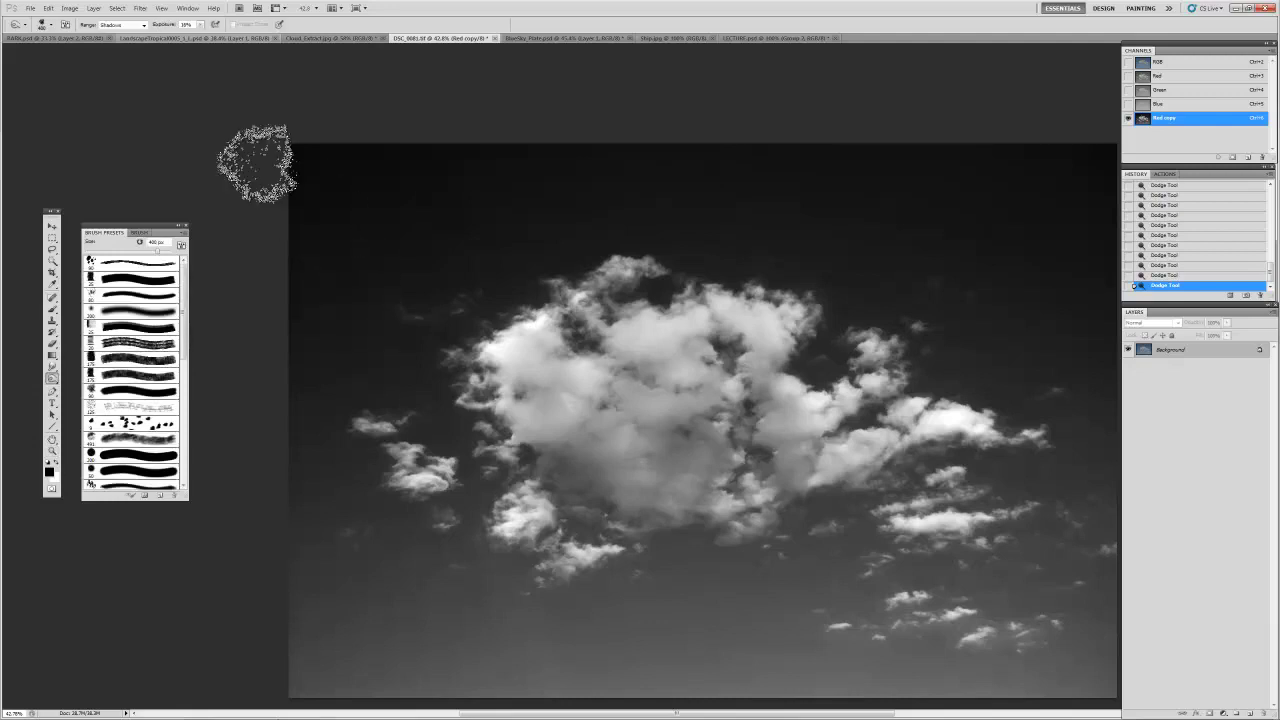
{"action": "mouse_move", "coordinate": [472, 218]}
{"action": "left_mouse_down"}
{"action": "mouse_move", "coordinate": [417, 205]}
{"action": "mouse_move", "coordinate": [840, 160]}
{"action": "left_mouse_up"}
{"action": "key", "text": "bracketright"}
{"action": "key", "text": "bracketright"}
{"action": "left_click_drag", "start_coordinate": [537, 109], "coordinate": [400, 170]}
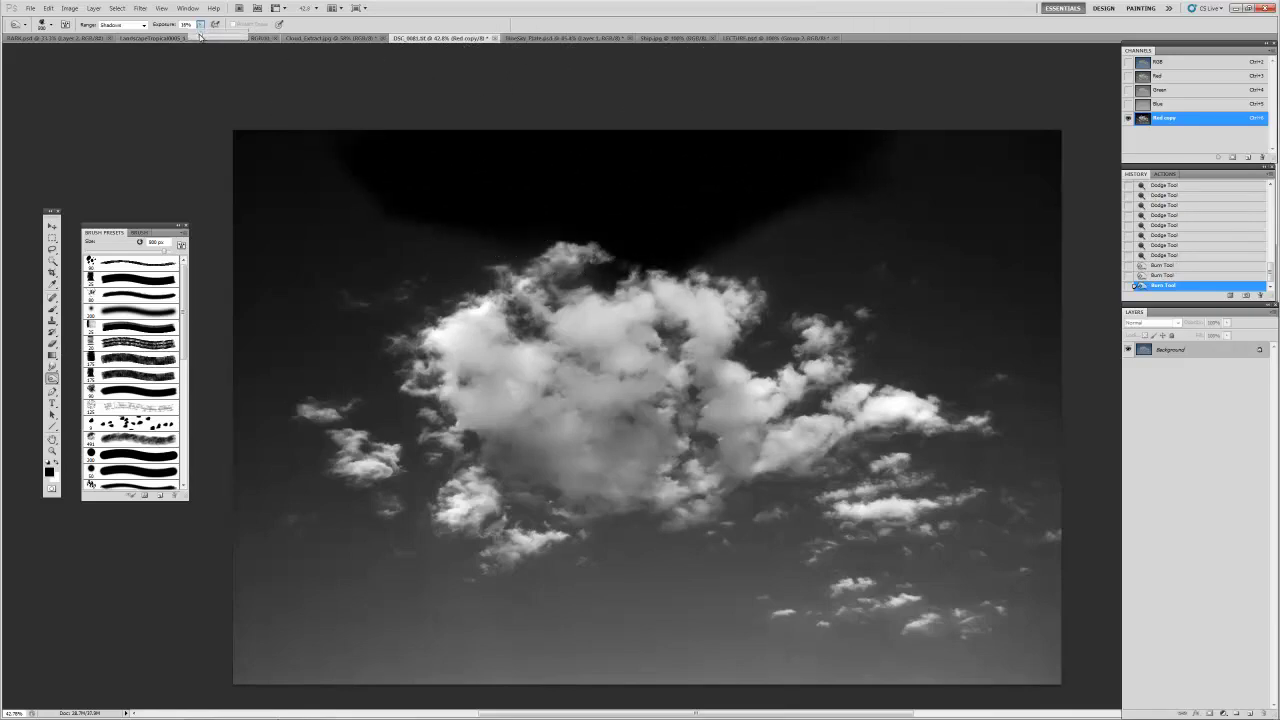
{"action": "left_click_drag", "start_coordinate": [199, 36], "coordinate": [193, 36]}
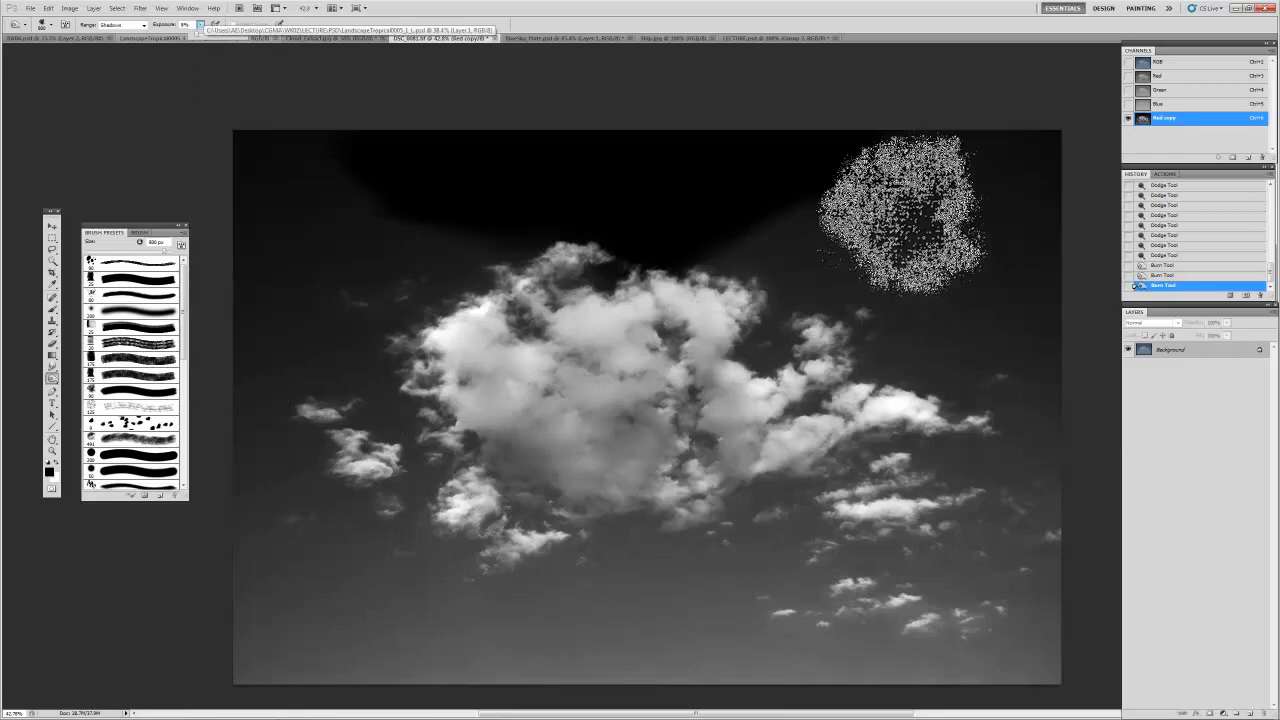
{"action": "mouse_move", "coordinate": [895, 145]}
{"action": "left_mouse_down"}
{"action": "mouse_move", "coordinate": [692, 271]}
{"action": "mouse_move", "coordinate": [923, 140]}
{"action": "mouse_move", "coordinate": [688, 302]}
{"action": "mouse_move", "coordinate": [874, 189]}
{"action": "mouse_move", "coordinate": [755, 248]}
{"action": "mouse_move", "coordinate": [1079, 125]}
{"action": "mouse_move", "coordinate": [1068, 158]}
{"action": "mouse_move", "coordinate": [908, 237]}
{"action": "mouse_move", "coordinate": [1110, 131]}
{"action": "mouse_move", "coordinate": [963, 216]}
{"action": "mouse_move", "coordinate": [1078, 160]}
{"action": "mouse_move", "coordinate": [1003, 190]}
{"action": "mouse_move", "coordinate": [1056, 128]}
{"action": "mouse_move", "coordinate": [1032, 138]}
{"action": "mouse_move", "coordinate": [793, 268]}
{"action": "mouse_move", "coordinate": [1056, 125]}
{"action": "left_mouse_up"}
{"action": "key", "text": "bracketleft"}
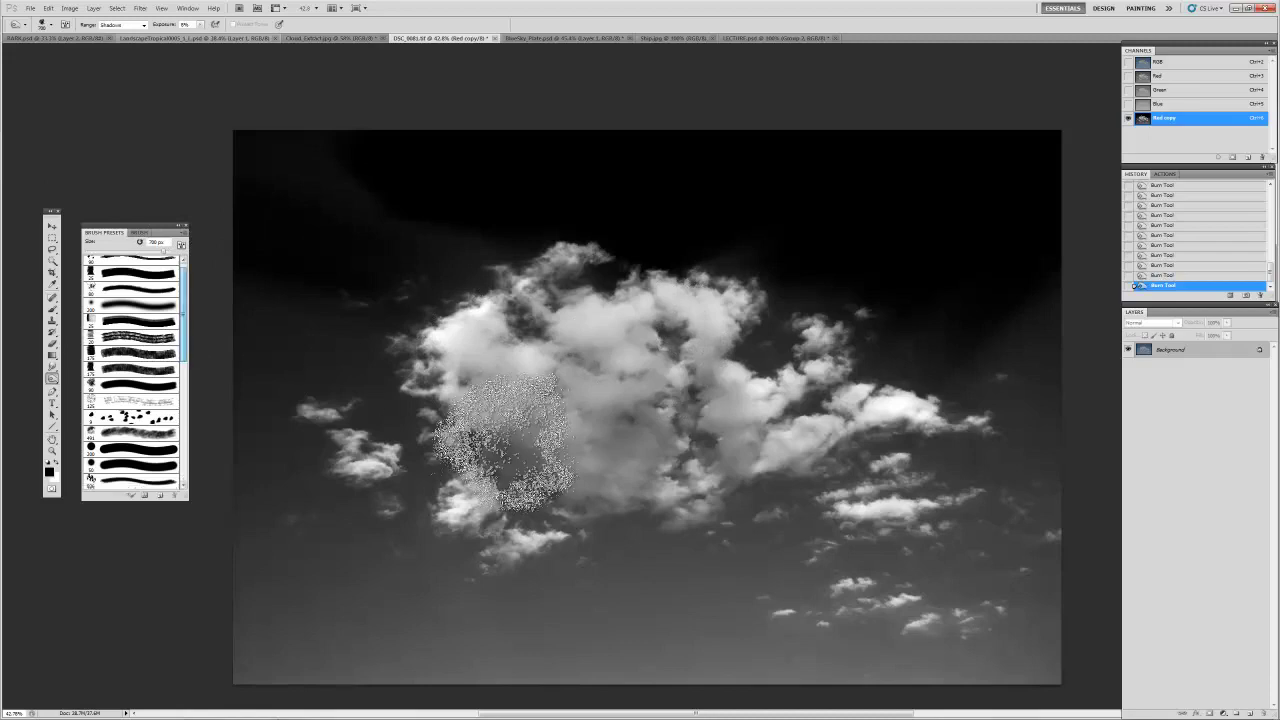
Step: Burn the sky at the lower-left edge, then recentre the cloud image in the window
{"action": "left_click_drag", "start_coordinate": [491, 349], "coordinate": [549, 295]}
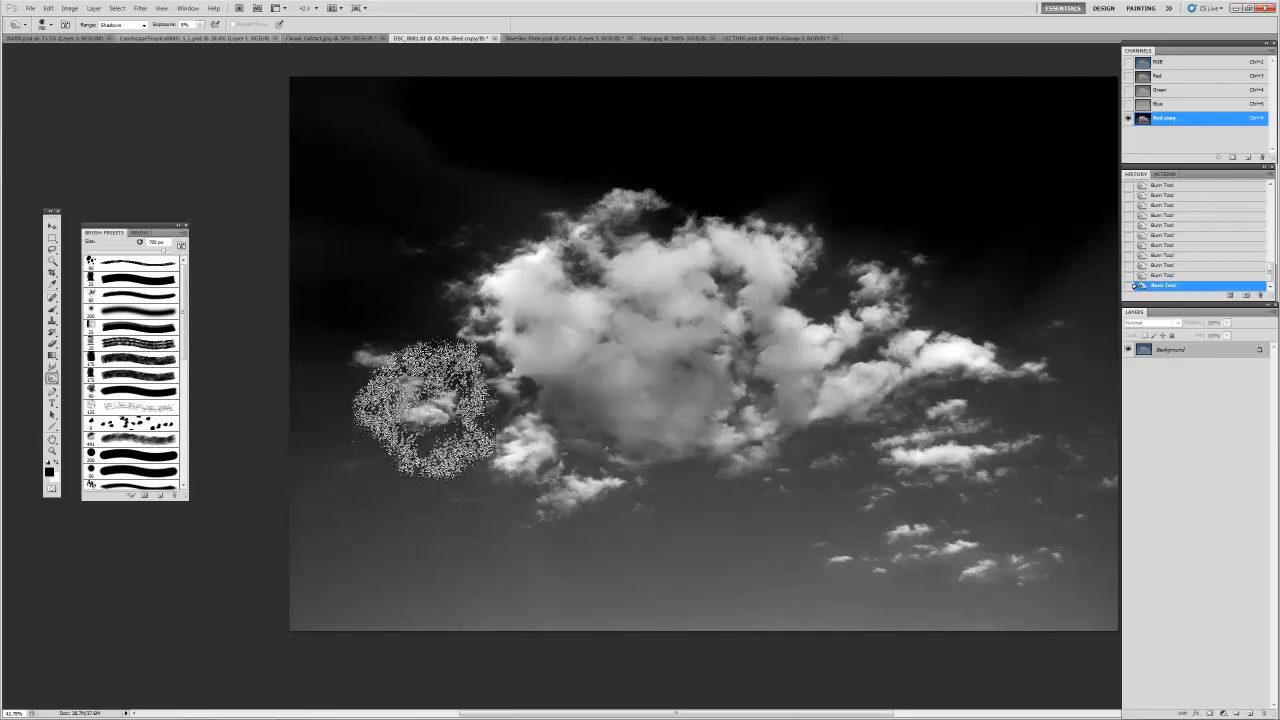
{"action": "mouse_move", "coordinate": [171, 594]}
{"action": "left_mouse_down"}
{"action": "mouse_move", "coordinate": [120, 603]}
{"action": "mouse_move", "coordinate": [194, 657]}
{"action": "left_mouse_up"}
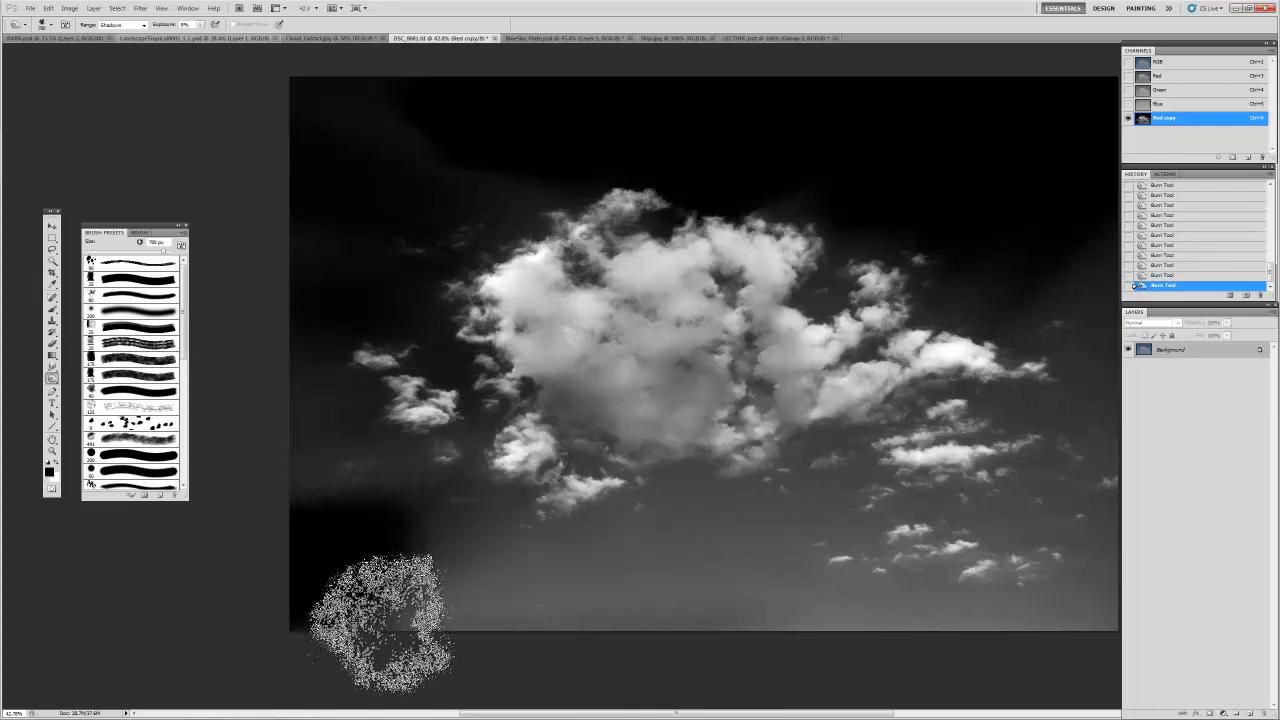
{"action": "mouse_move", "coordinate": [766, 600]}
{"action": "left_mouse_down"}
{"action": "mouse_move", "coordinate": [448, 556]}
{"action": "mouse_move", "coordinate": [914, 549]}
{"action": "mouse_move", "coordinate": [194, 571]}
{"action": "mouse_move", "coordinate": [822, 508]}
{"action": "left_mouse_up"}
{"action": "left_click_drag", "start_coordinate": [485, 476], "coordinate": [689, 464]}
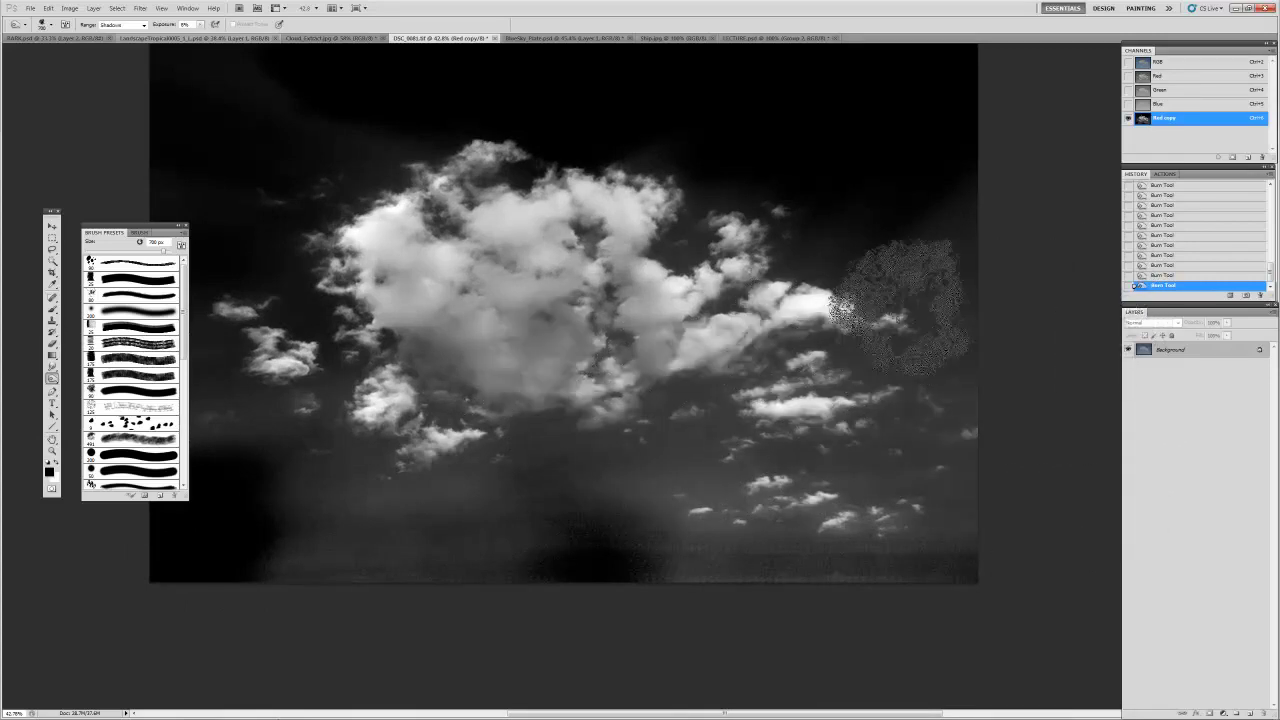
{"action": "scroll", "coordinate": [771, 243], "scroll_direction": "up", "scroll_amount": 2}
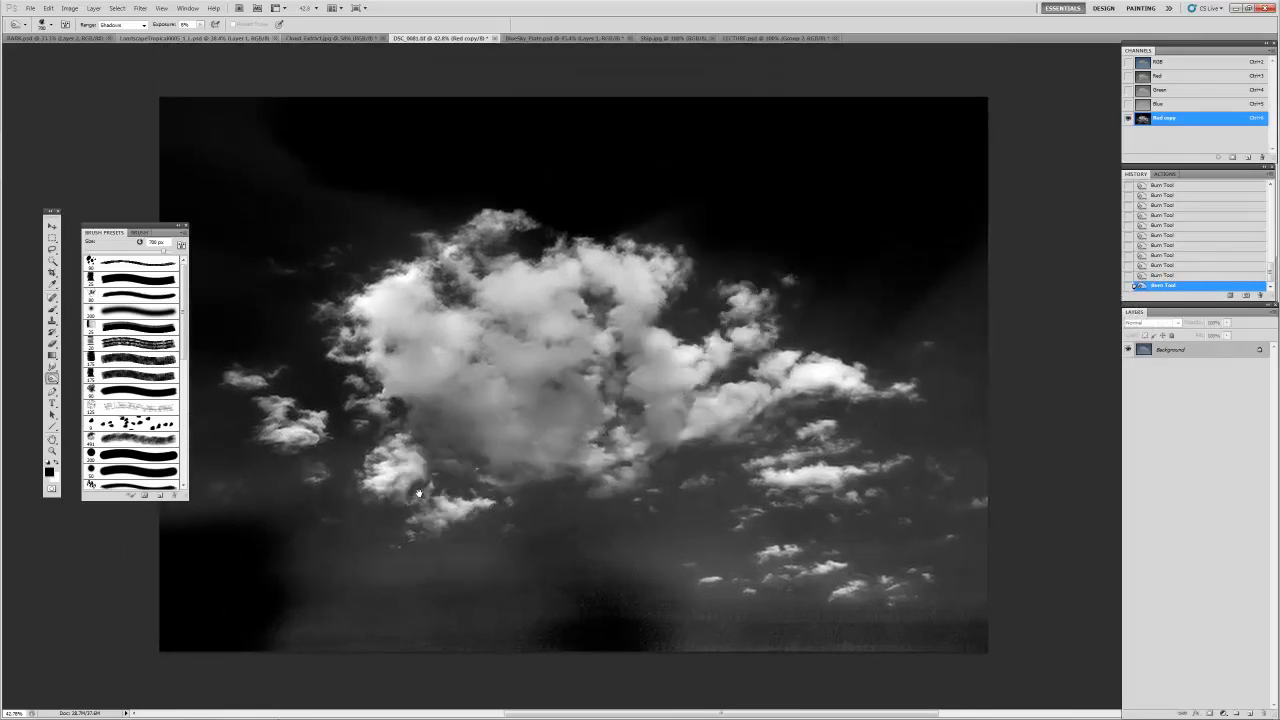
{"action": "left_click_drag", "start_coordinate": [400, 486], "coordinate": [652, 416]}
{"action": "left_click_drag", "start_coordinate": [771, 500], "coordinate": [623, 520]}
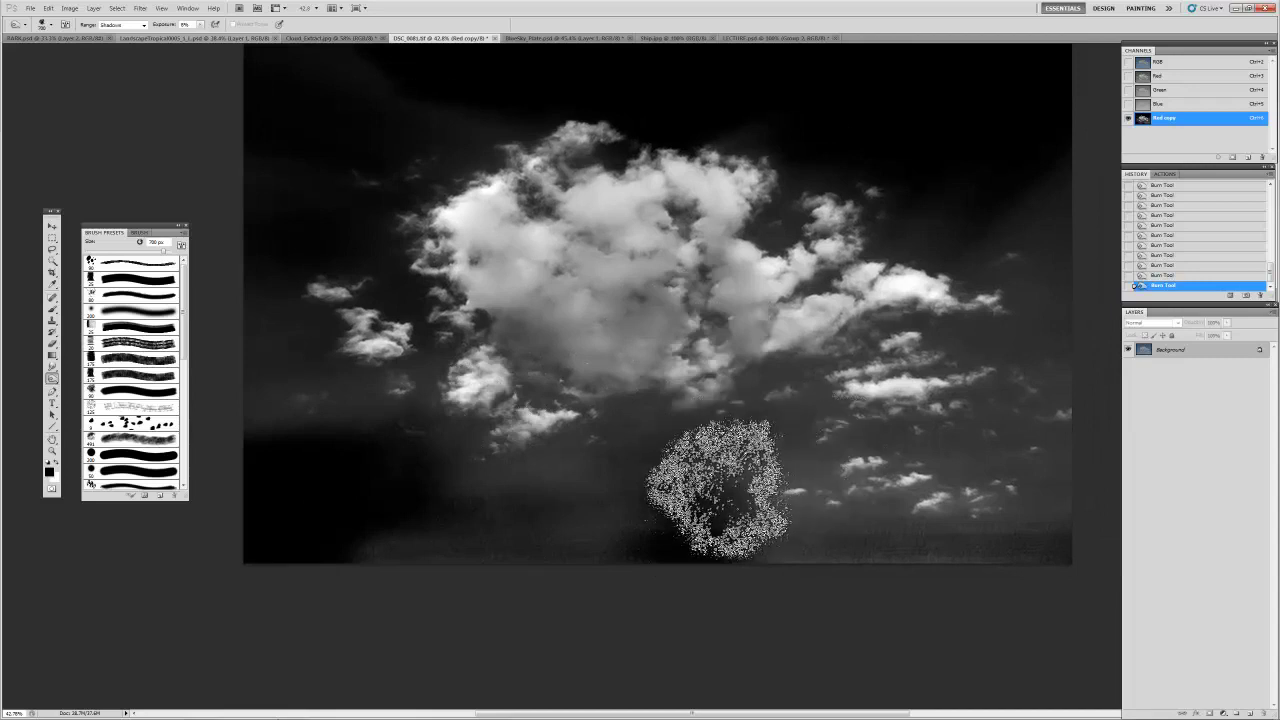
{"action": "key", "text": "v"}
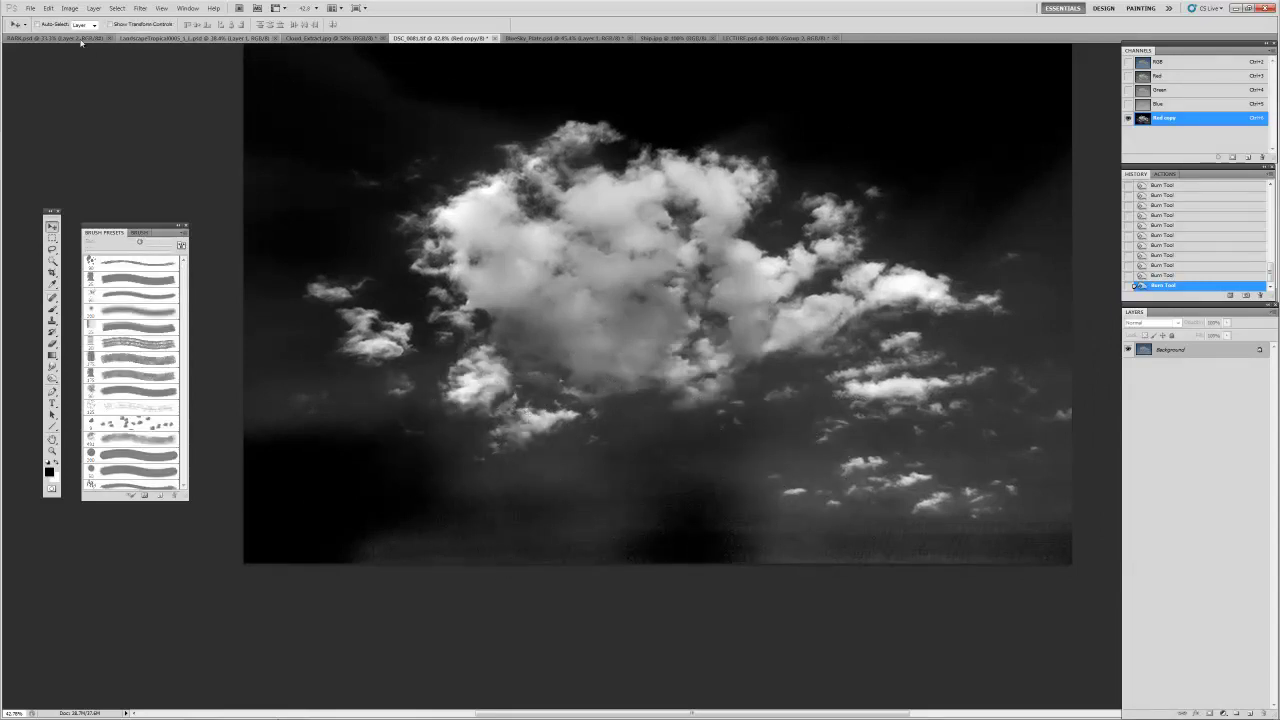
{"action": "left_click", "coordinate": [93, 8]}
{"action": "mouse_move", "coordinate": [120, 33]}
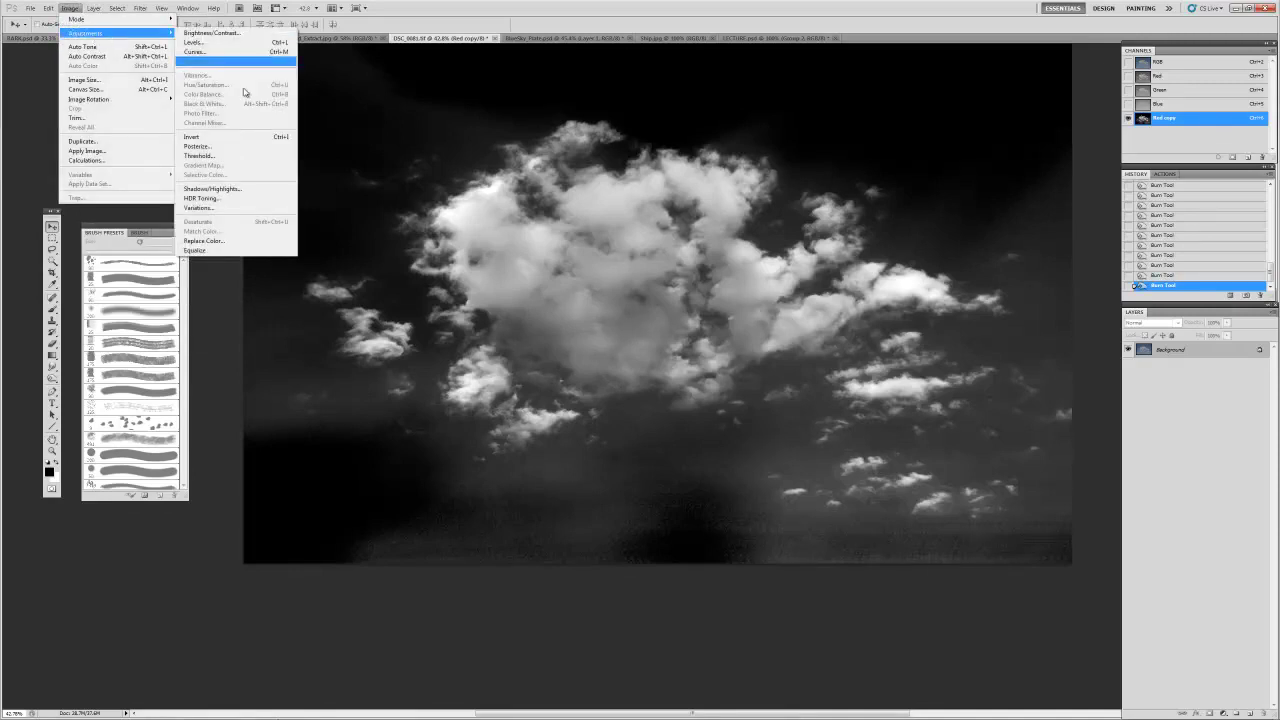
{"action": "left_click", "coordinate": [196, 51]}
{"action": "left_click", "coordinate": [1031, 307]}
{"action": "left_click_drag", "start_coordinate": [1060, 113], "coordinate": [466, 186]}
{"action": "left_click", "coordinate": [1004, 428]}
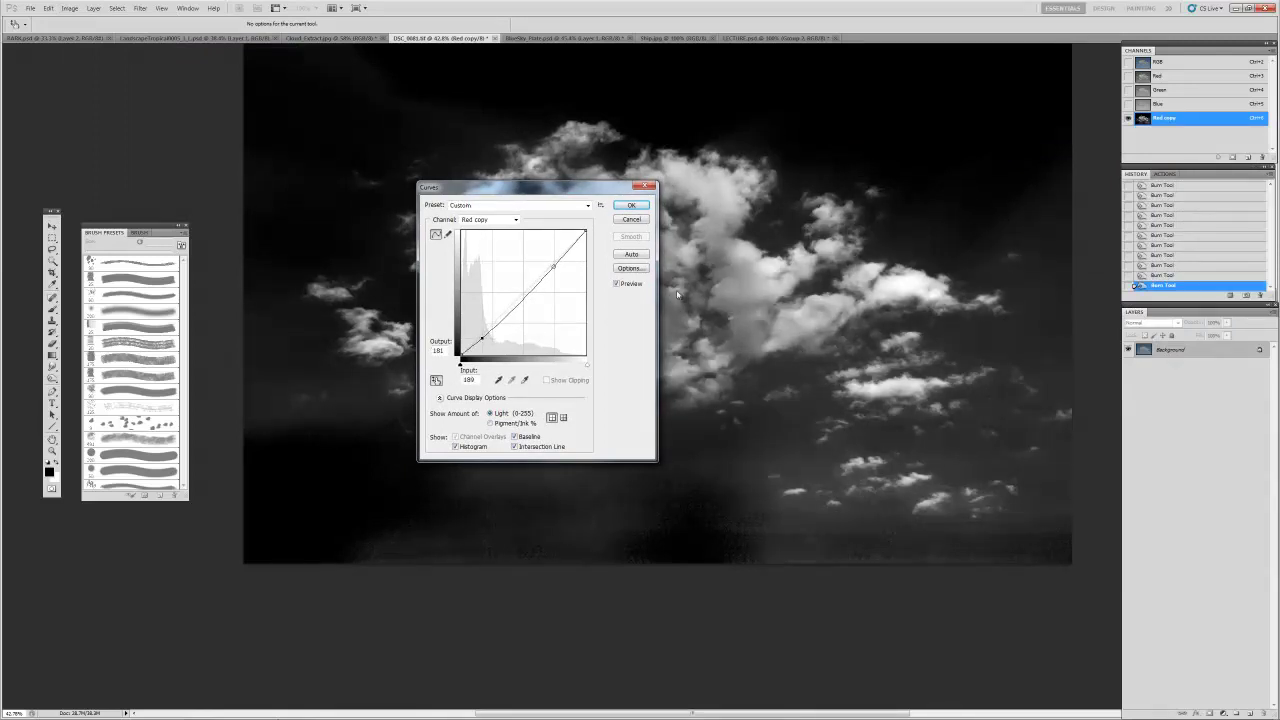
{"action": "left_click_drag", "start_coordinate": [570, 194], "coordinate": [529, 394]}
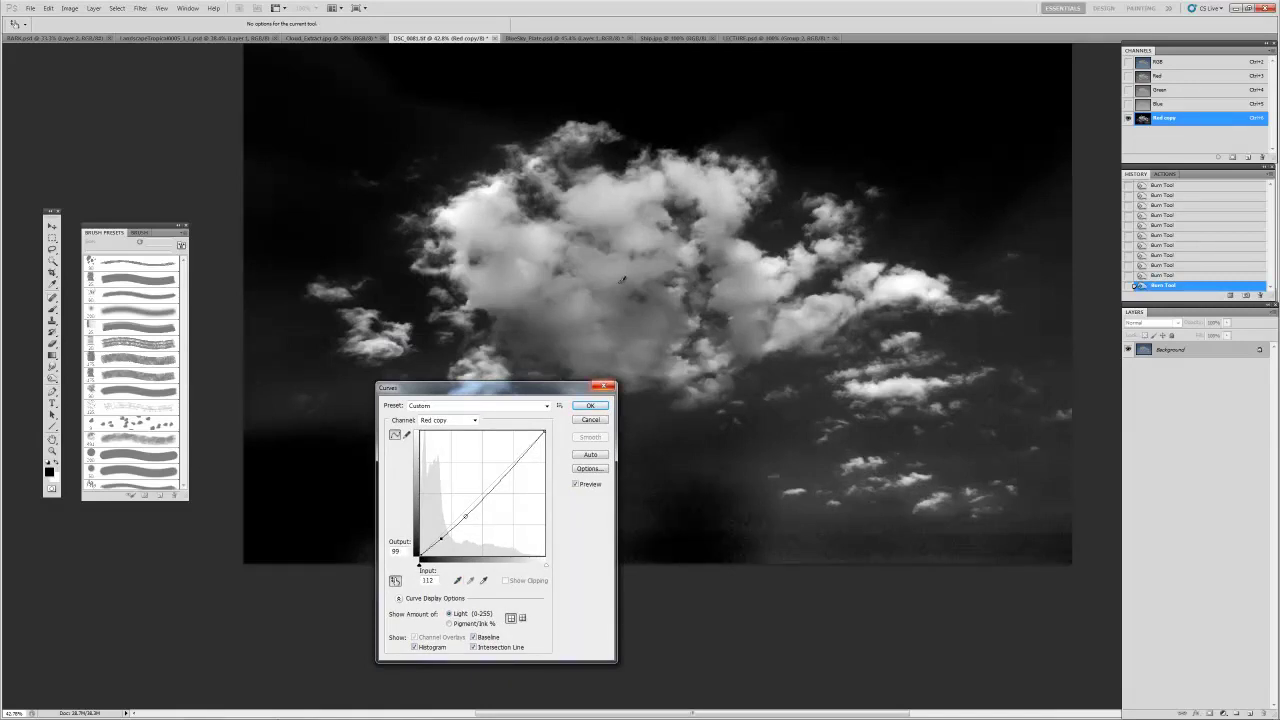
{"action": "left_click_drag", "start_coordinate": [645, 261], "coordinate": [646, 259]}
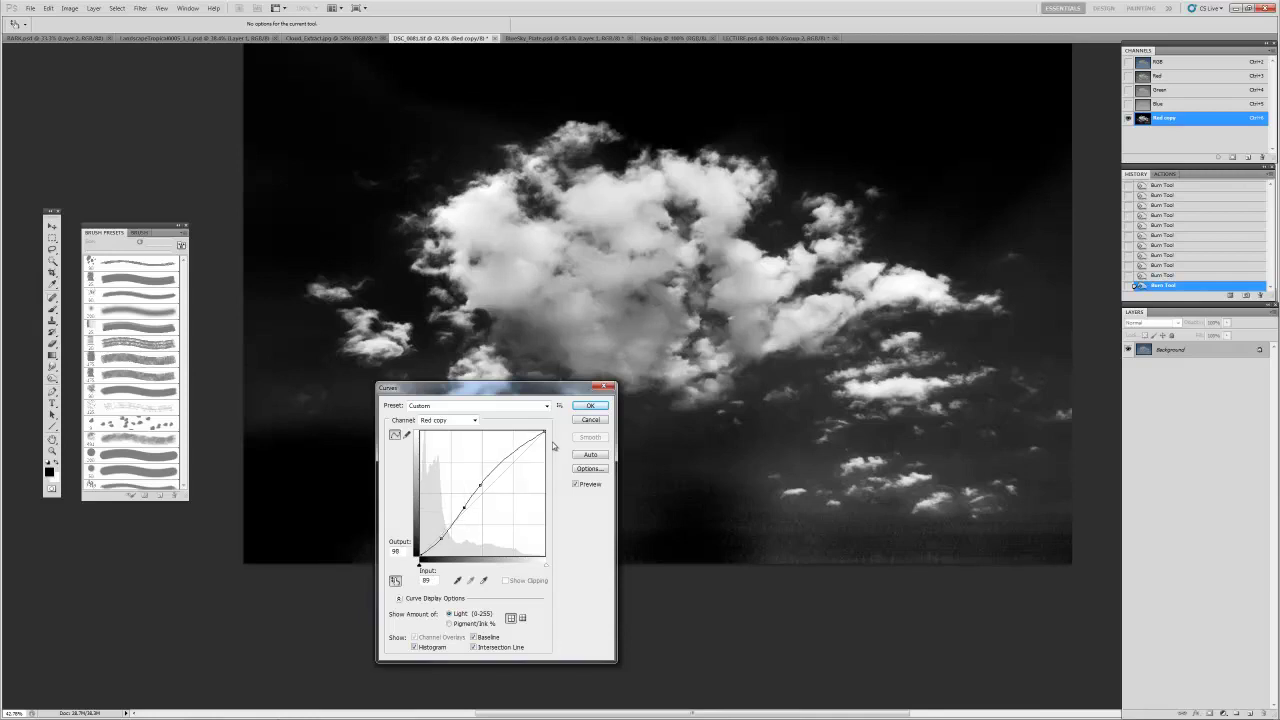
{"action": "left_click", "coordinate": [575, 487]}
{"action": "left_click", "coordinate": [575, 487]}
{"action": "left_click", "coordinate": [576, 486]}
{"action": "left_click", "coordinate": [576, 486]}
{"action": "left_click", "coordinate": [576, 486]}
{"action": "left_click", "coordinate": [576, 486]}
{"action": "left_click", "coordinate": [575, 486]}
{"action": "left_click", "coordinate": [575, 486]}
{"action": "left_click", "coordinate": [575, 486]}
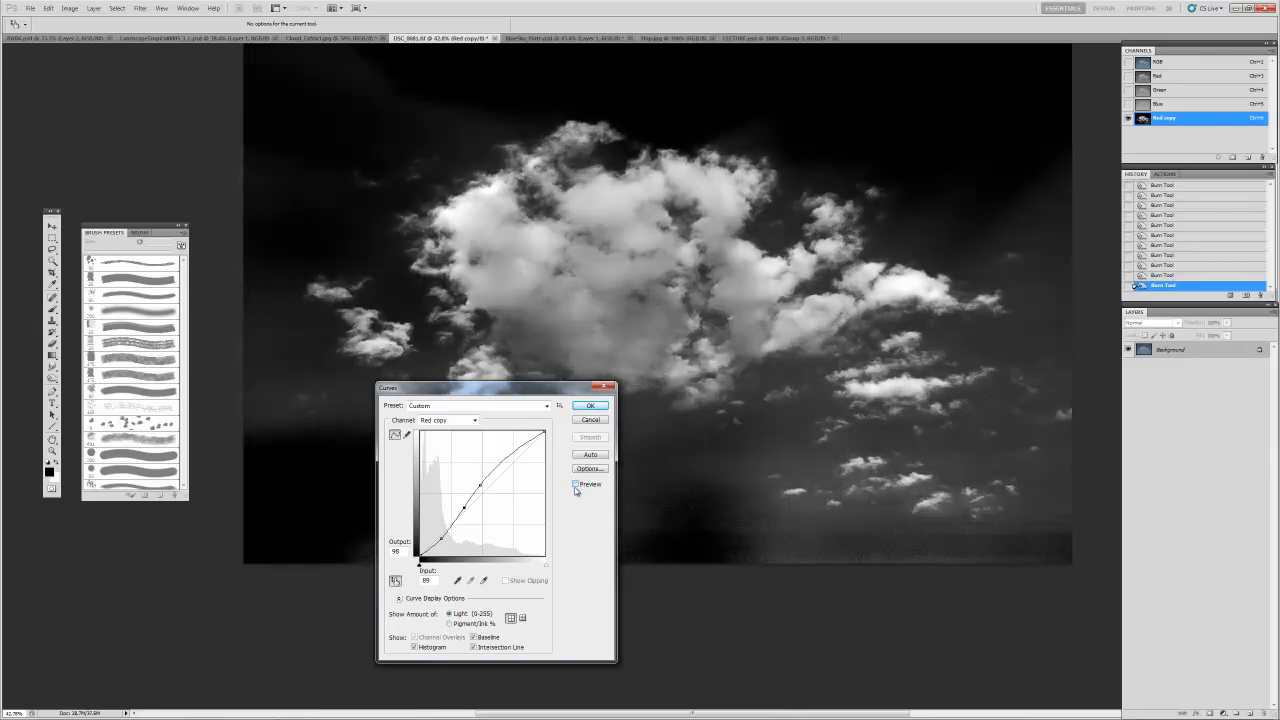
{"action": "left_click", "coordinate": [596, 420]}
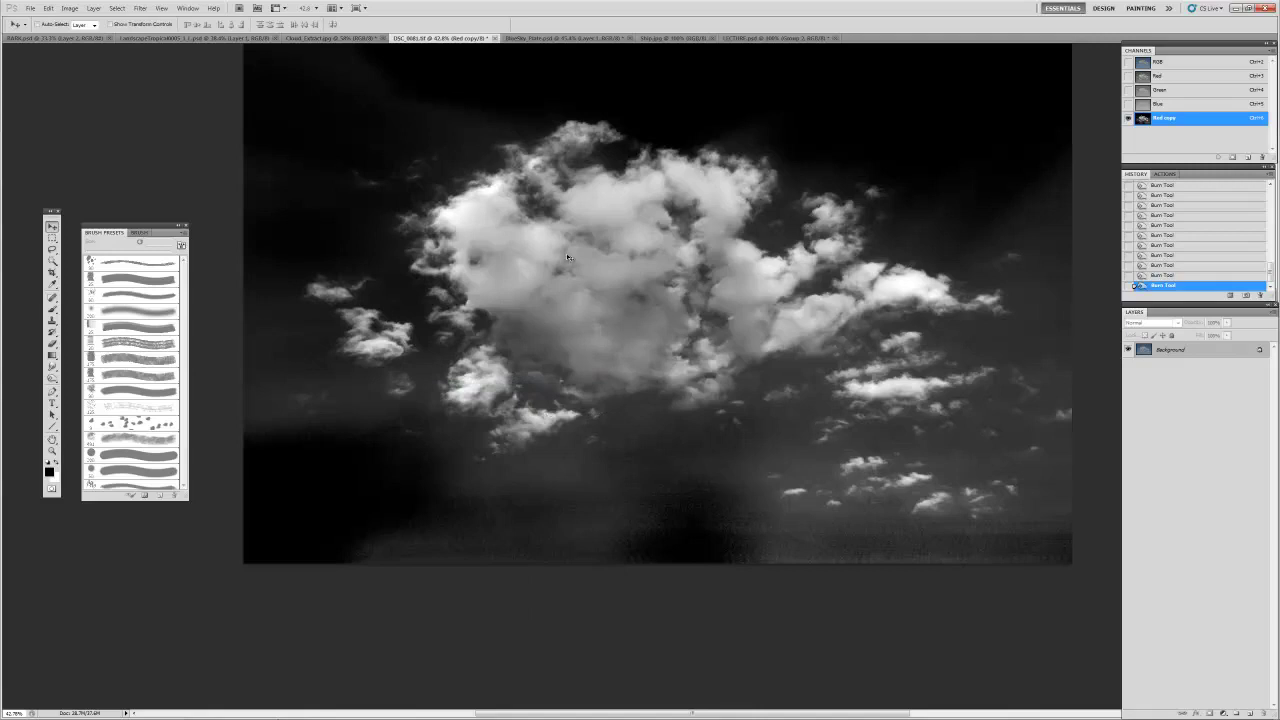
Step: Dodge the main cloud's top edge and the small clouds to its left and right
{"action": "key", "text": "o"}
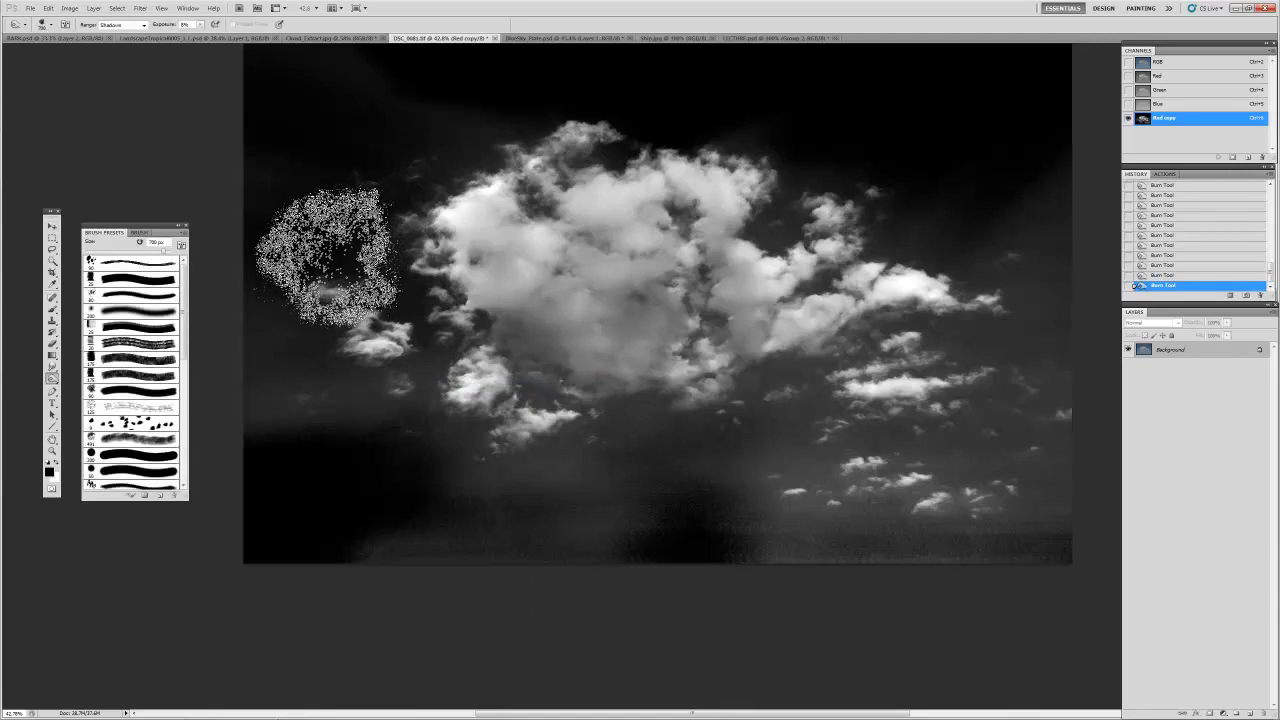
{"action": "key", "text": "shift+o"}
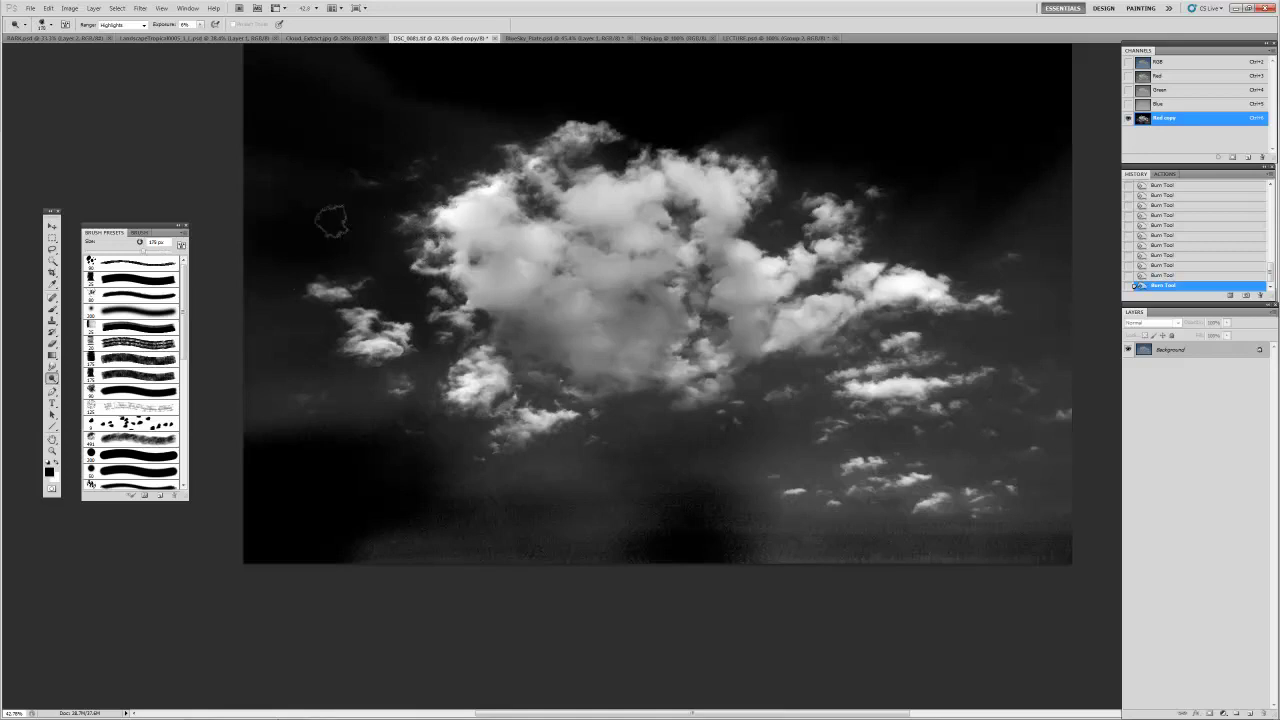
{"action": "mouse_move", "coordinate": [440, 192]}
{"action": "left_mouse_down"}
{"action": "mouse_move", "coordinate": [460, 205]}
{"action": "mouse_move", "coordinate": [415, 235]}
{"action": "left_mouse_up"}
{"action": "left_click", "coordinate": [415, 270]}
{"action": "left_click", "coordinate": [462, 178]}
{"action": "left_click_drag", "start_coordinate": [616, 130], "coordinate": [606, 140]}
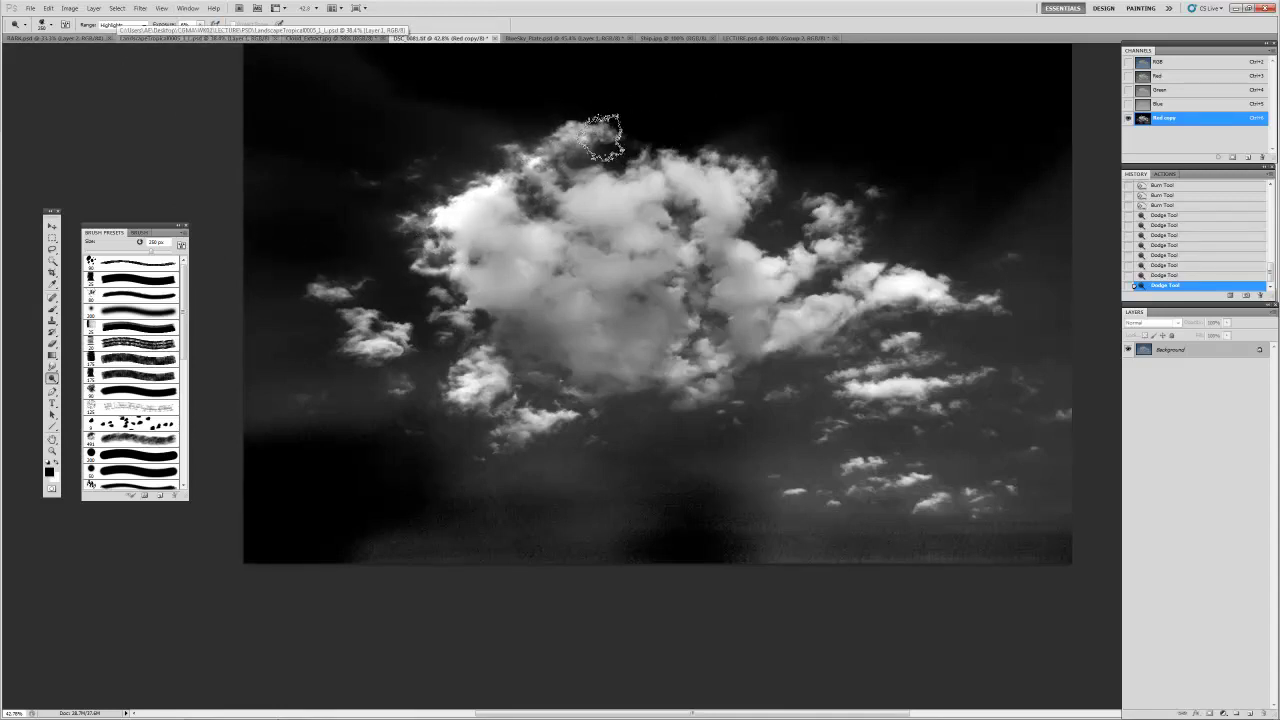
{"action": "left_click", "coordinate": [540, 160]}
{"action": "left_click_drag", "start_coordinate": [668, 188], "coordinate": [742, 160]}
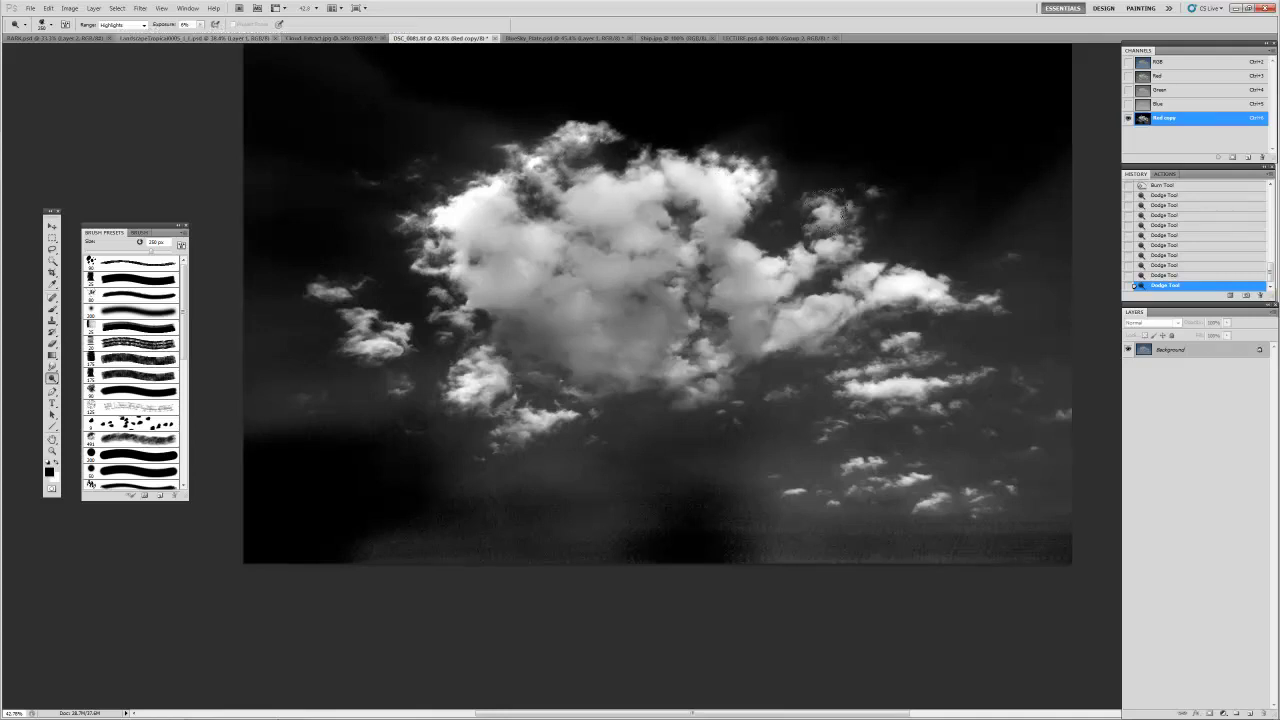
{"action": "left_click", "coordinate": [838, 233]}
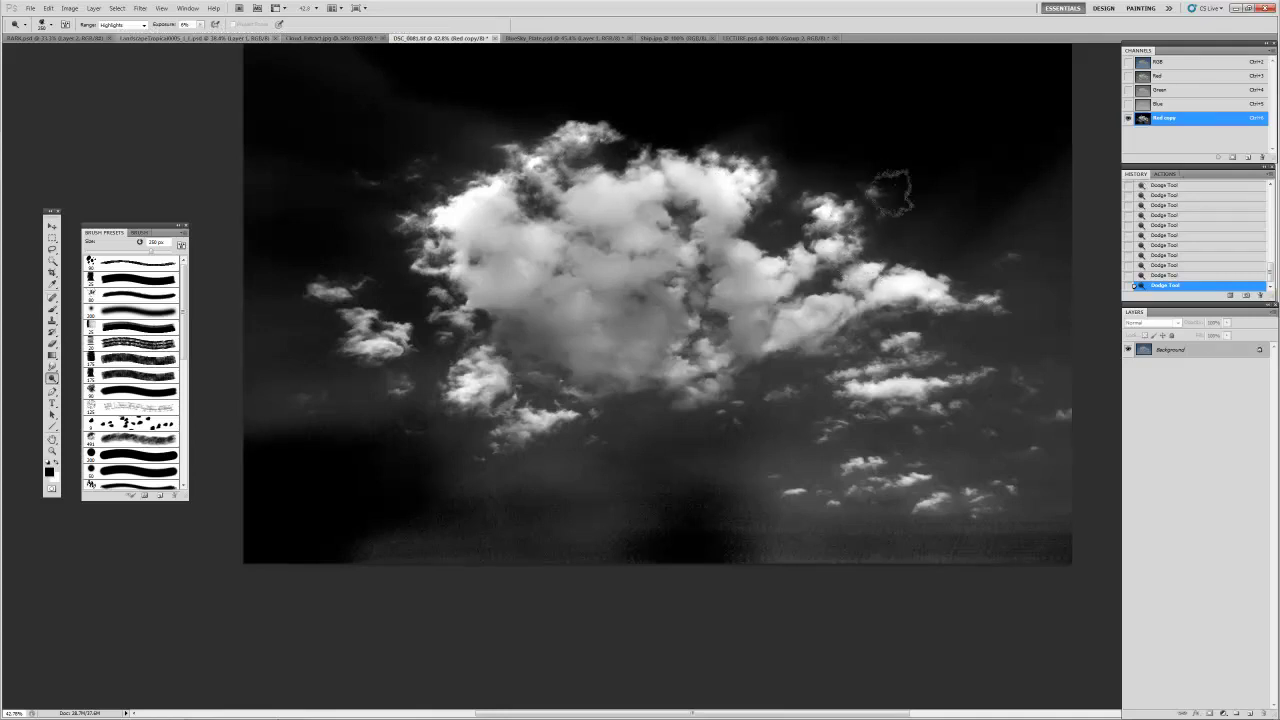
{"action": "left_click_drag", "start_coordinate": [880, 285], "coordinate": [922, 287]}
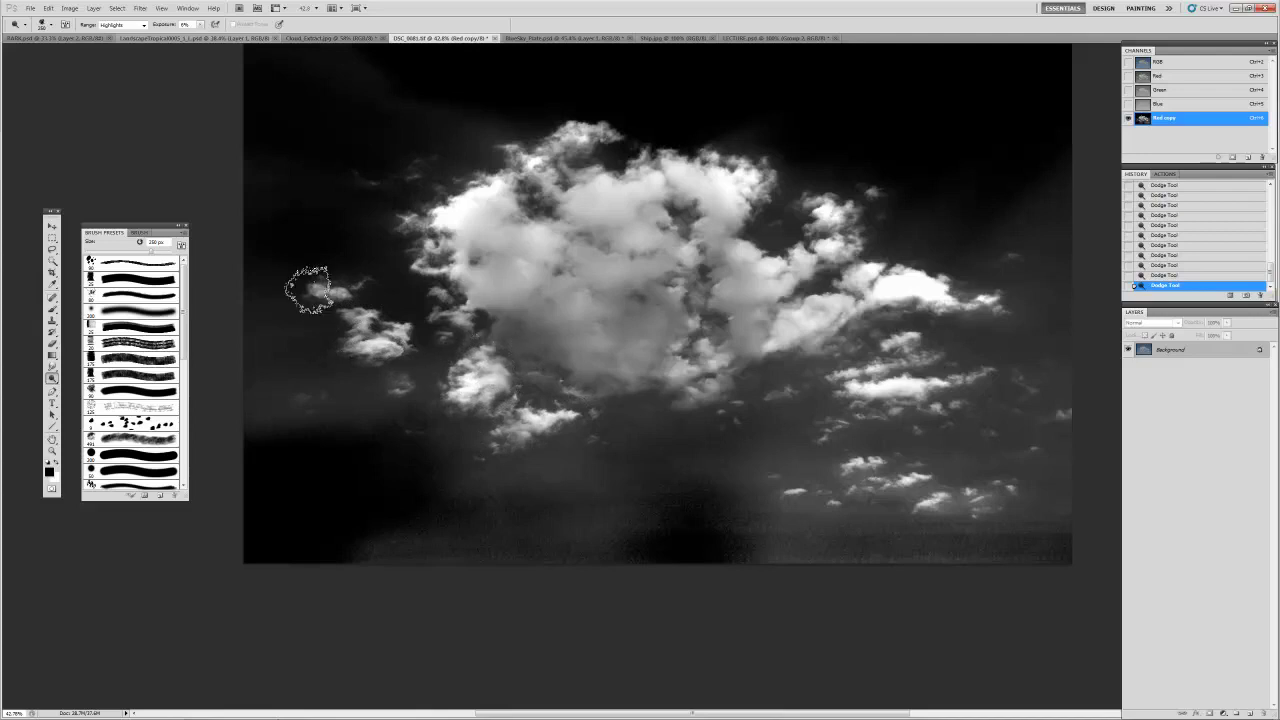
{"action": "key", "text": "shift+o"}
{"action": "key", "text": "shift+o"}
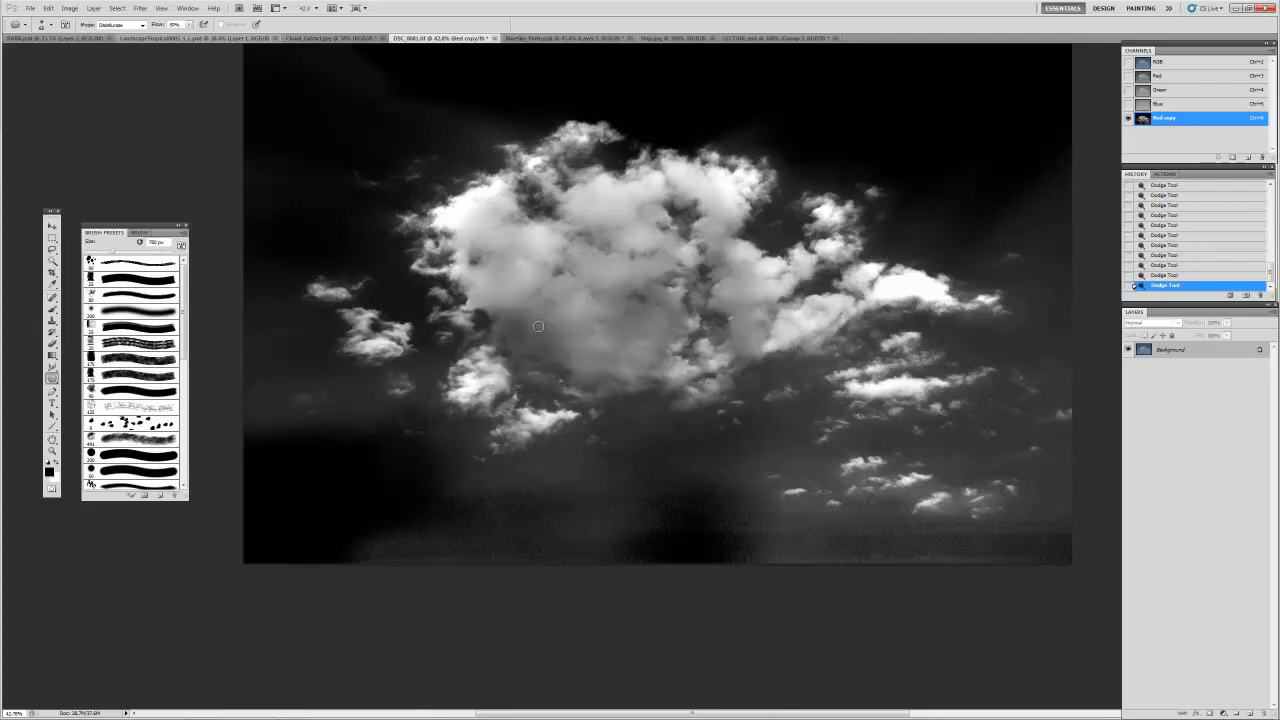
Step: Burn the hazy lower sky and lower-right sky band toward black with a 600–700 px brush
{"action": "key", "text": "shift+o"}
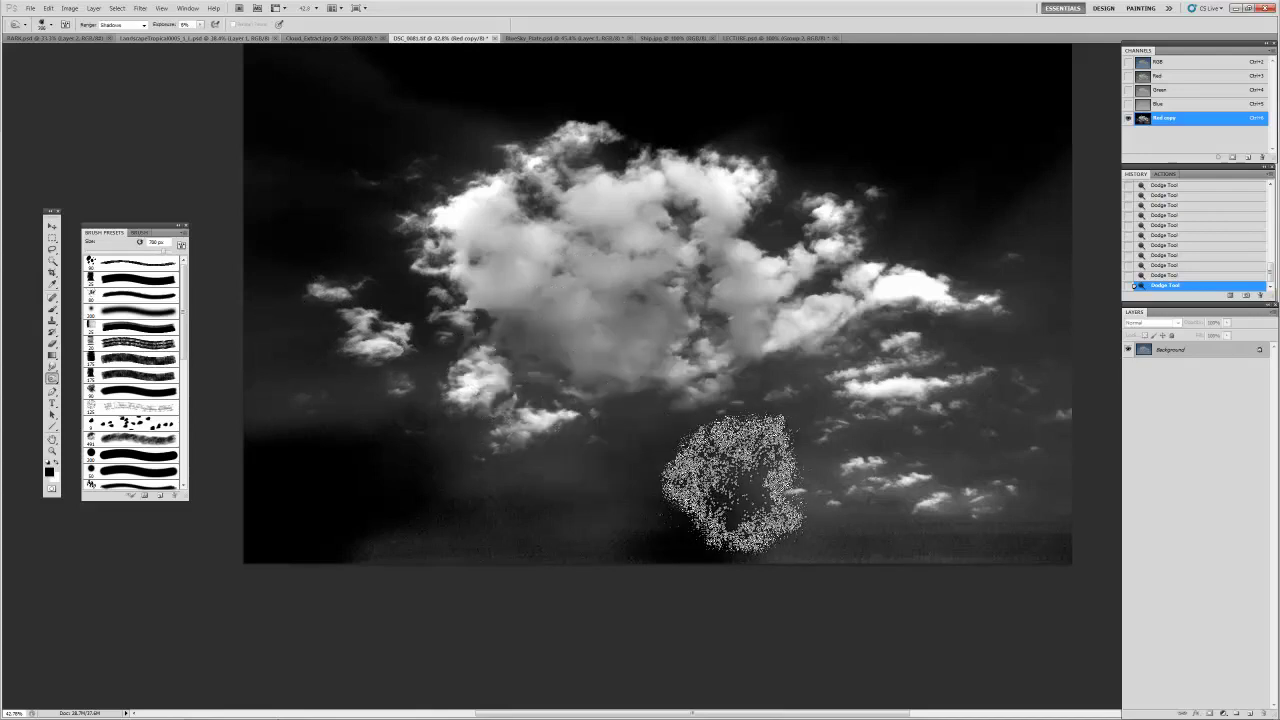
{"action": "key", "text": "shift+o"}
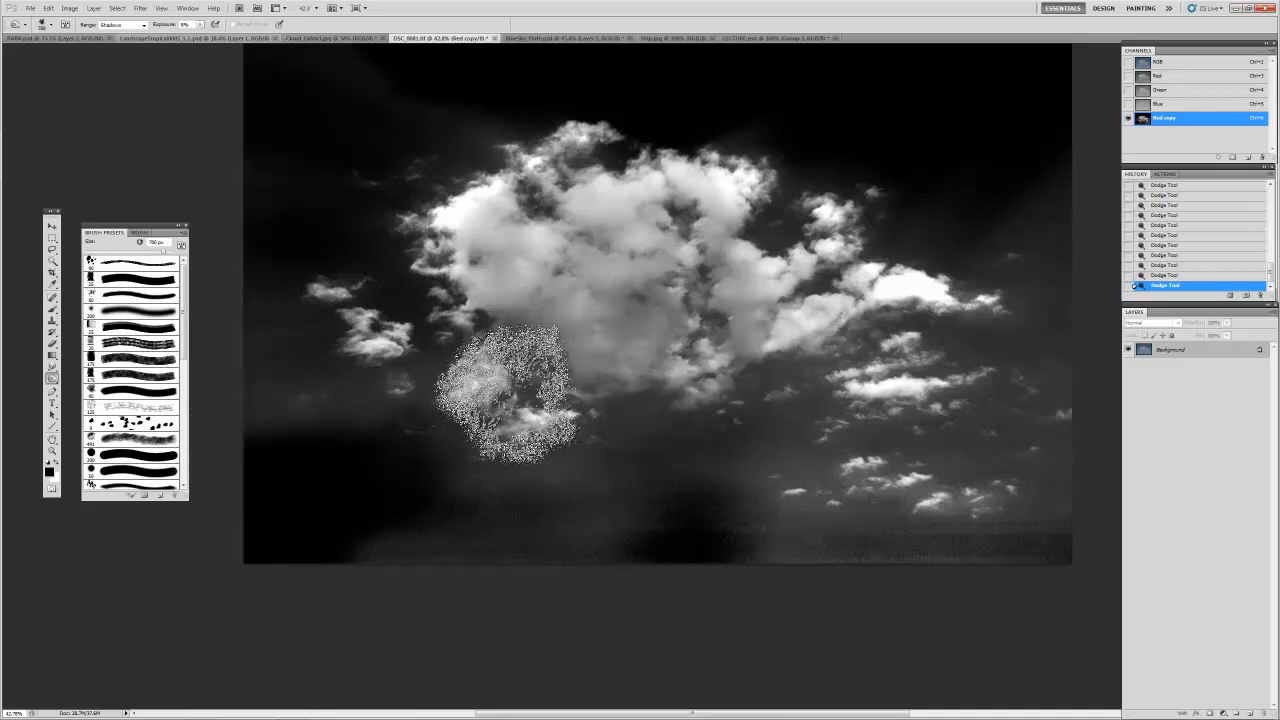
{"action": "mouse_move", "coordinate": [257, 471]}
{"action": "left_mouse_down"}
{"action": "mouse_move", "coordinate": [655, 375]}
{"action": "mouse_move", "coordinate": [400, 491]}
{"action": "mouse_move", "coordinate": [406, 514]}
{"action": "mouse_move", "coordinate": [691, 514]}
{"action": "mouse_move", "coordinate": [455, 435]}
{"action": "mouse_move", "coordinate": [71, 614]}
{"action": "mouse_move", "coordinate": [651, 500]}
{"action": "mouse_move", "coordinate": [677, 549]}
{"action": "mouse_move", "coordinate": [743, 588]}
{"action": "mouse_move", "coordinate": [1108, 386]}
{"action": "mouse_move", "coordinate": [937, 394]}
{"action": "mouse_move", "coordinate": [1071, 337]}
{"action": "mouse_move", "coordinate": [1048, 330]}
{"action": "left_mouse_up"}
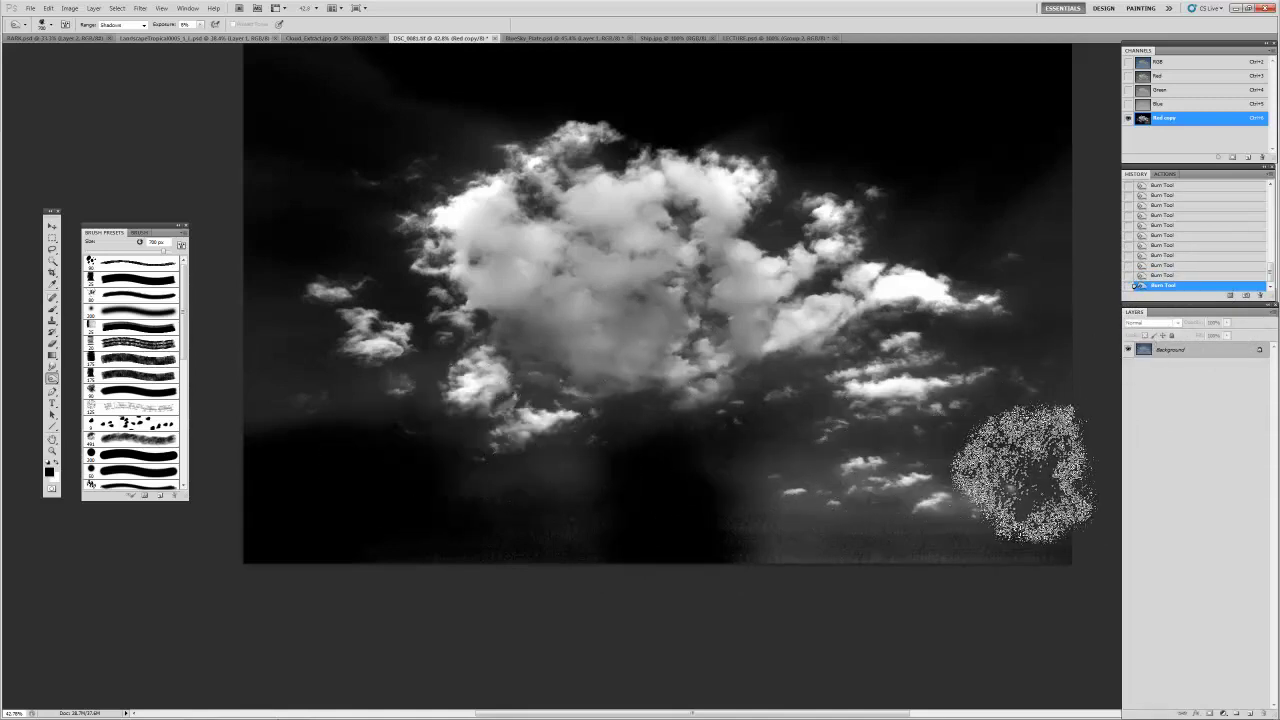
{"action": "key", "text": "bracketleft"}
{"action": "mouse_move", "coordinate": [617, 490]}
{"action": "left_mouse_down"}
{"action": "mouse_move", "coordinate": [1128, 508]}
{"action": "mouse_move", "coordinate": [871, 529]}
{"action": "mouse_move", "coordinate": [1050, 512]}
{"action": "mouse_move", "coordinate": [943, 509]}
{"action": "mouse_move", "coordinate": [1063, 514]}
{"action": "mouse_move", "coordinate": [851, 509]}
{"action": "mouse_move", "coordinate": [957, 520]}
{"action": "mouse_move", "coordinate": [953, 502]}
{"action": "left_mouse_up"}
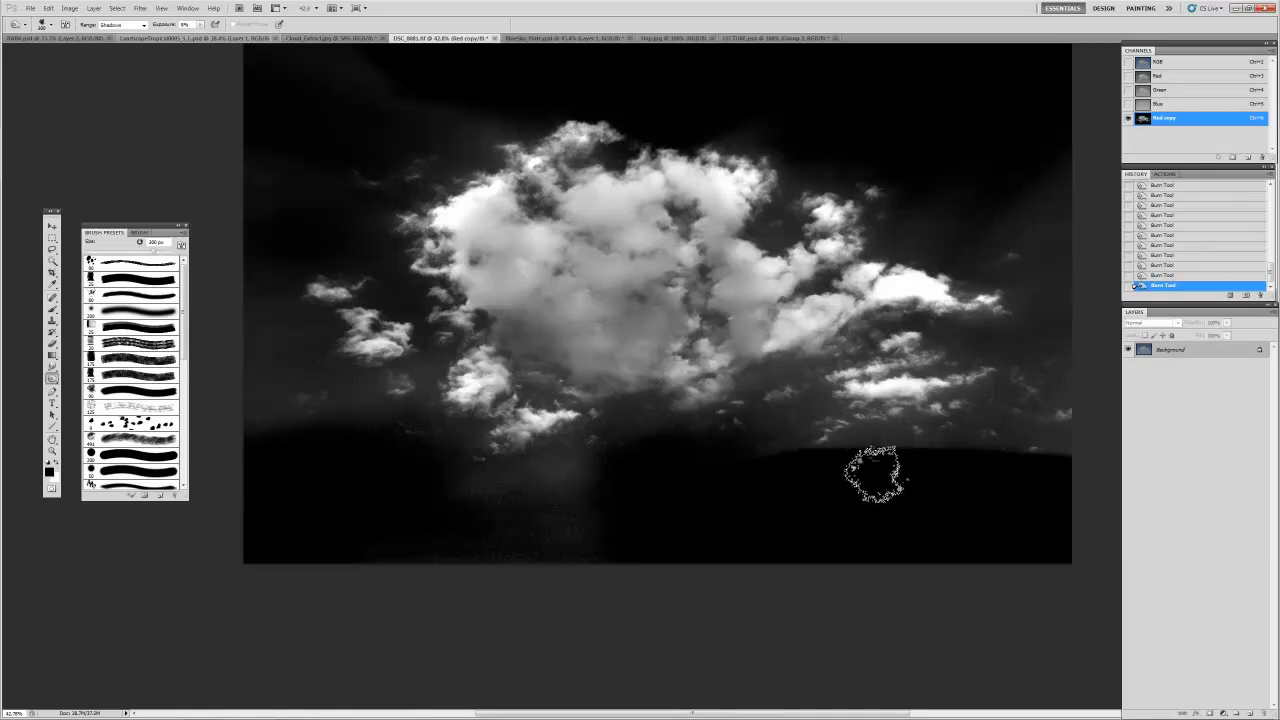
Step: Resize the brush to about 700 px and dodge the dark patch in the cloud's centre
{"action": "key", "text": "bracketright"}
{"action": "key", "text": "bracketright"}
{"action": "key", "text": "bracketright"}
{"action": "key", "text": "bracketright"}
{"action": "key", "text": "bracketright"}
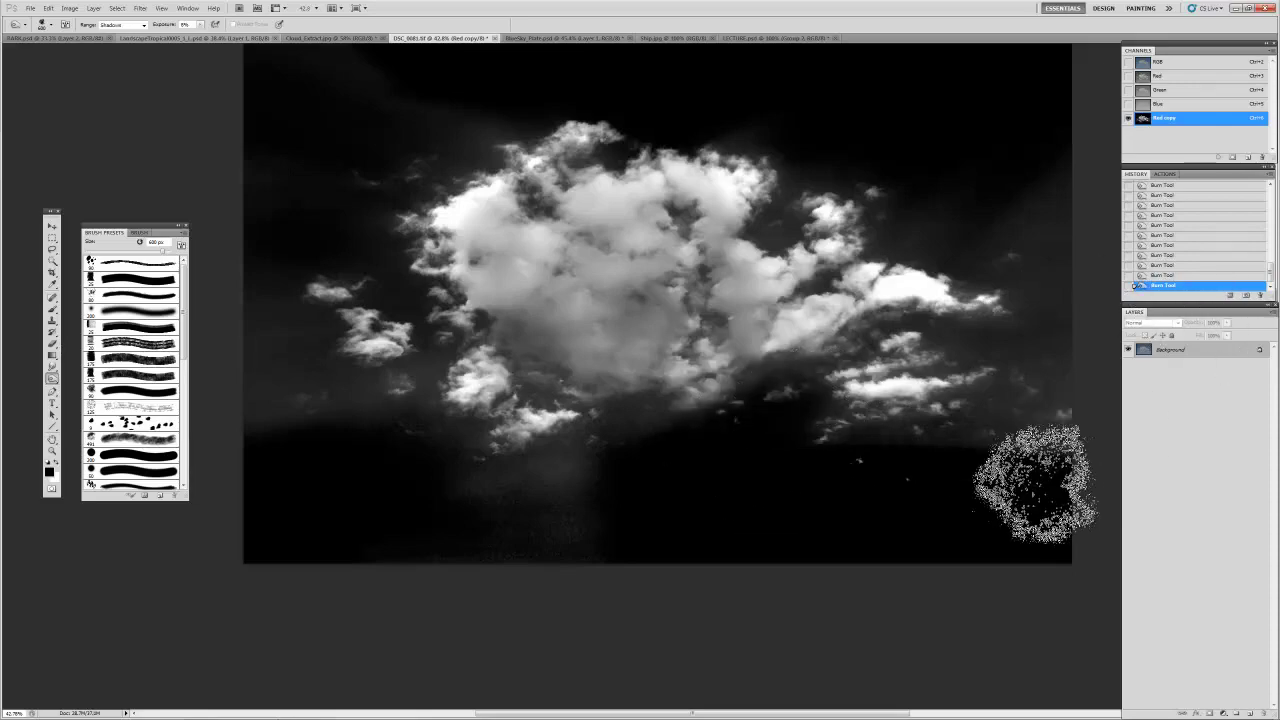
{"action": "key", "text": "bracketright"}
{"action": "key", "text": "bracketright"}
{"action": "key", "text": "bracketright"}
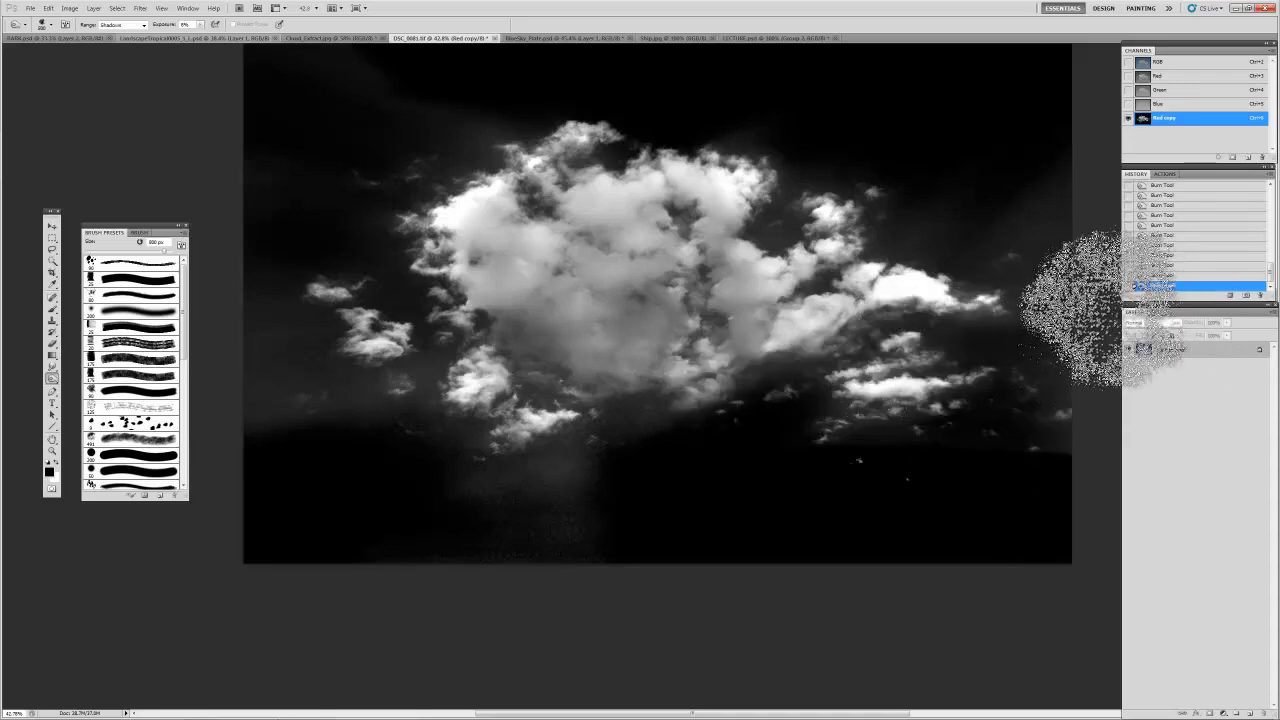
{"action": "key", "text": "bracketleft"}
{"action": "key", "text": "bracketleft"}
{"action": "key", "text": "bracketleft"}
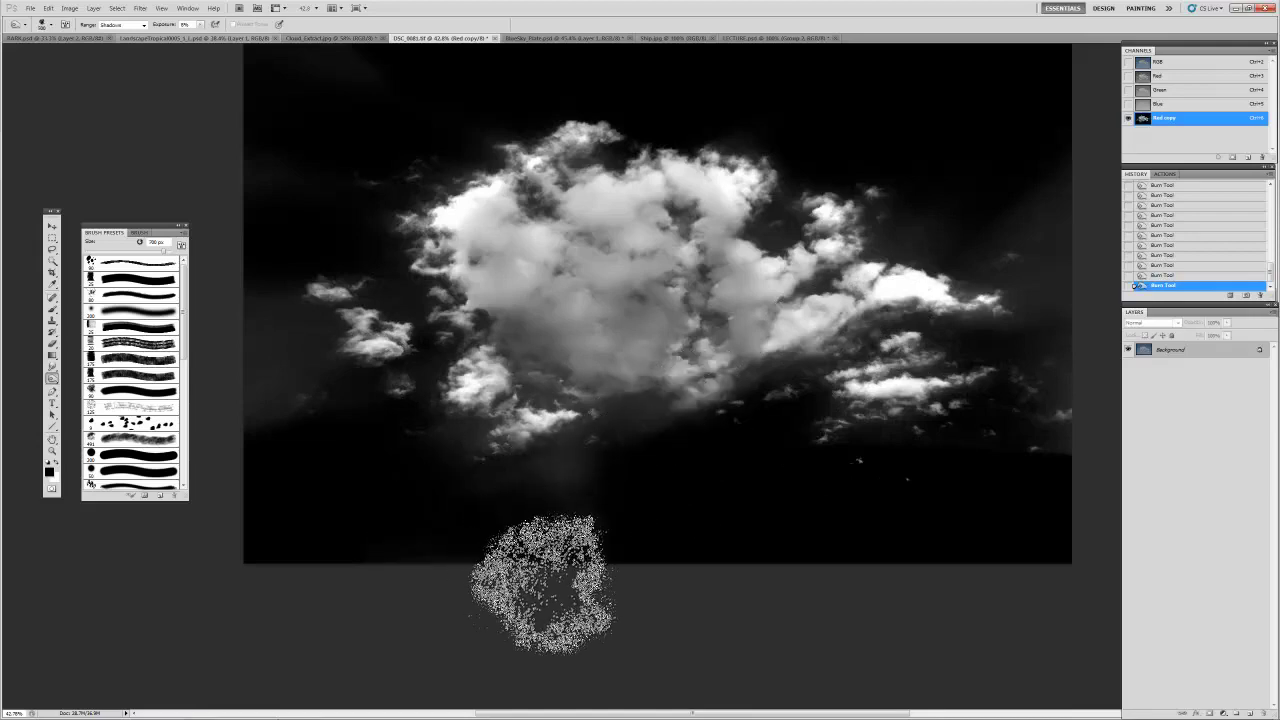
{"action": "key", "text": "bracketright"}
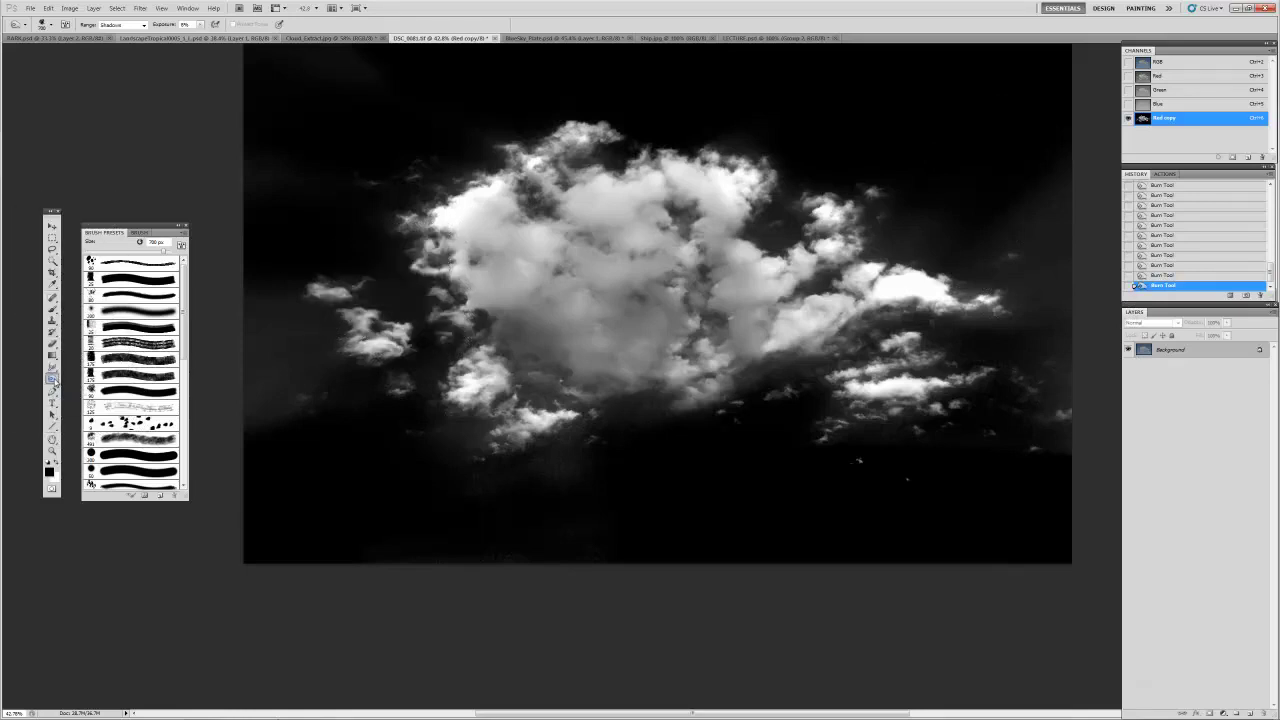
{"action": "key", "text": "bracketright"}
{"action": "key", "text": "bracketright"}
{"action": "mouse_move", "coordinate": [613, 300]}
{"action": "left_mouse_down"}
{"action": "mouse_move", "coordinate": [558, 281]}
{"action": "mouse_move", "coordinate": [650, 301]}
{"action": "mouse_move", "coordinate": [552, 309]}
{"action": "mouse_move", "coordinate": [685, 356]}
{"action": "mouse_move", "coordinate": [640, 320]}
{"action": "left_mouse_up"}
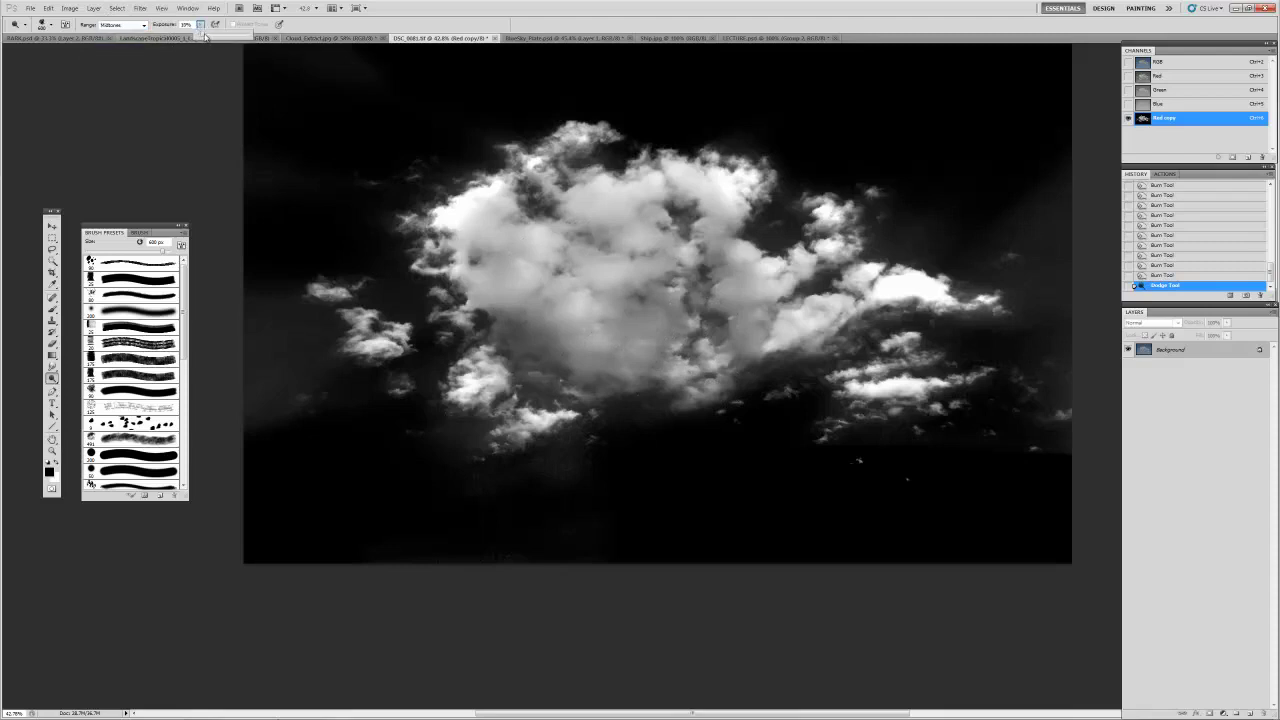
Step: Dodge the centre and left edge of the cloud with a 300–400 px brush
{"action": "mouse_move", "coordinate": [614, 257]}
{"action": "left_mouse_down"}
{"action": "mouse_move", "coordinate": [543, 300]}
{"action": "mouse_move", "coordinate": [629, 300]}
{"action": "mouse_move", "coordinate": [573, 318]}
{"action": "mouse_move", "coordinate": [611, 200]}
{"action": "left_mouse_up"}
{"action": "key", "text": "bracketleft"}
{"action": "key", "text": "bracketleft"}
{"action": "key", "text": "bracketleft"}
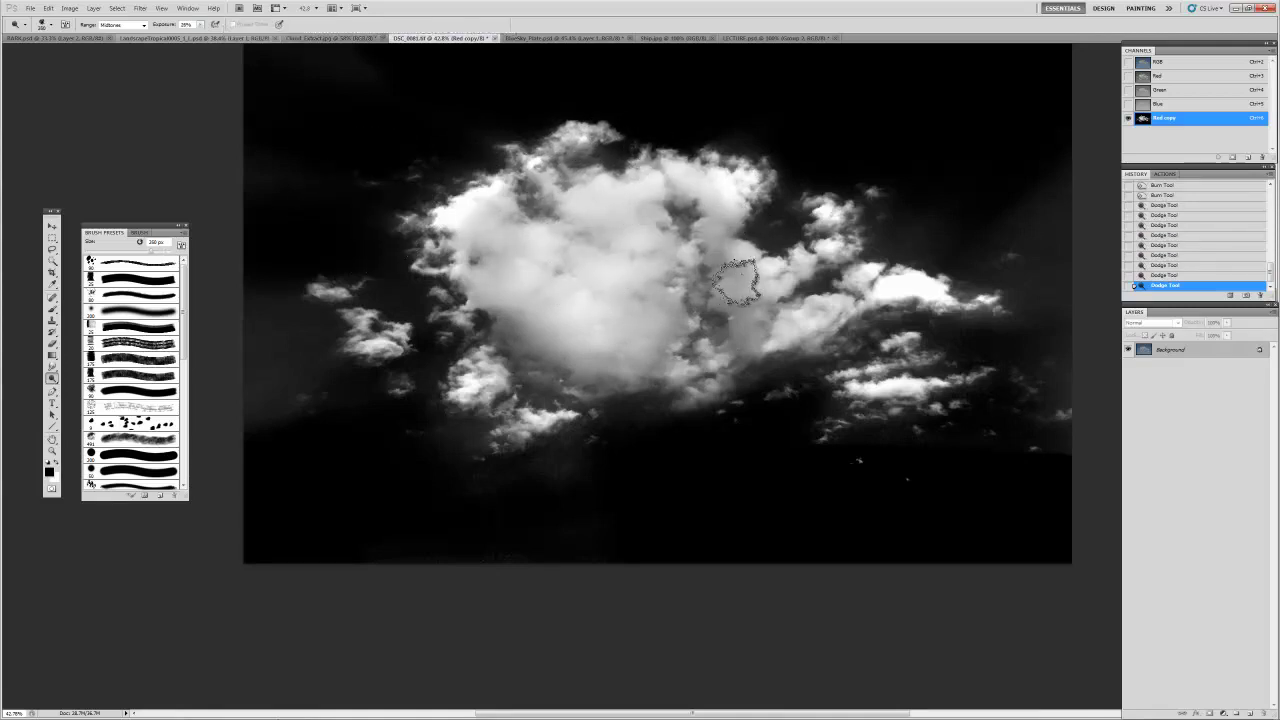
{"action": "key", "text": "bracketright"}
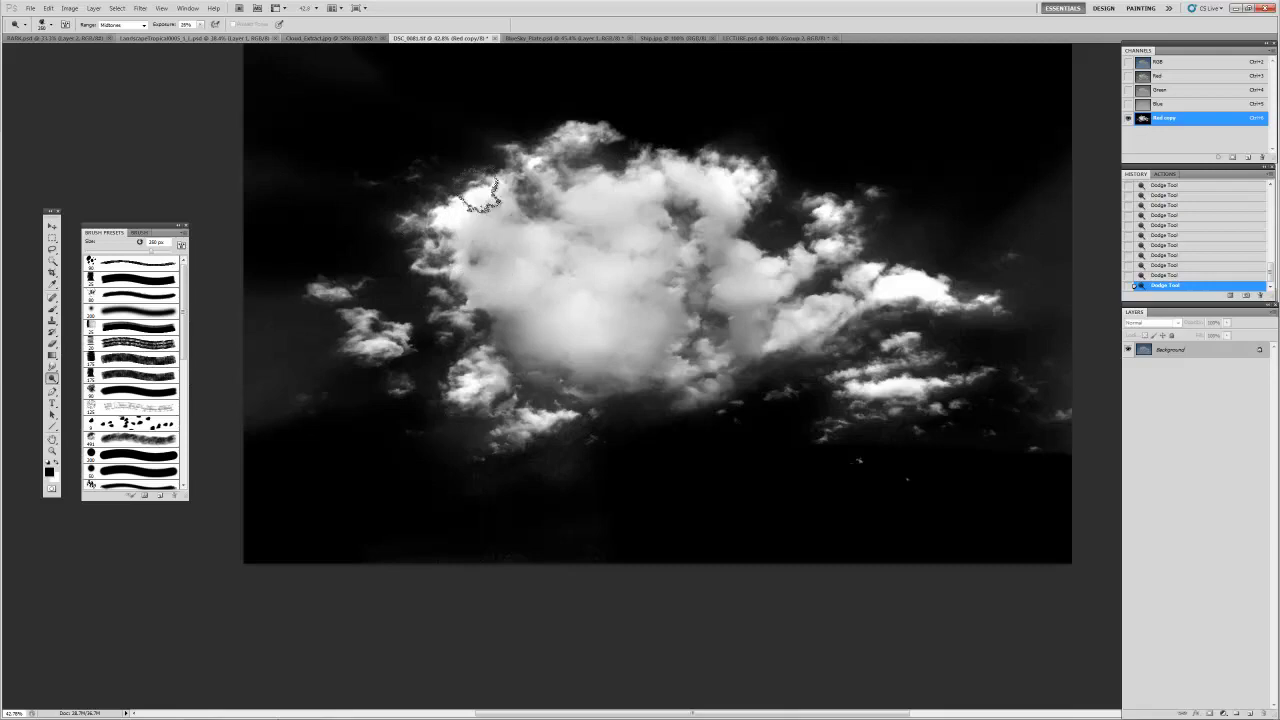
{"action": "left_click_drag", "start_coordinate": [405, 205], "coordinate": [414, 300]}
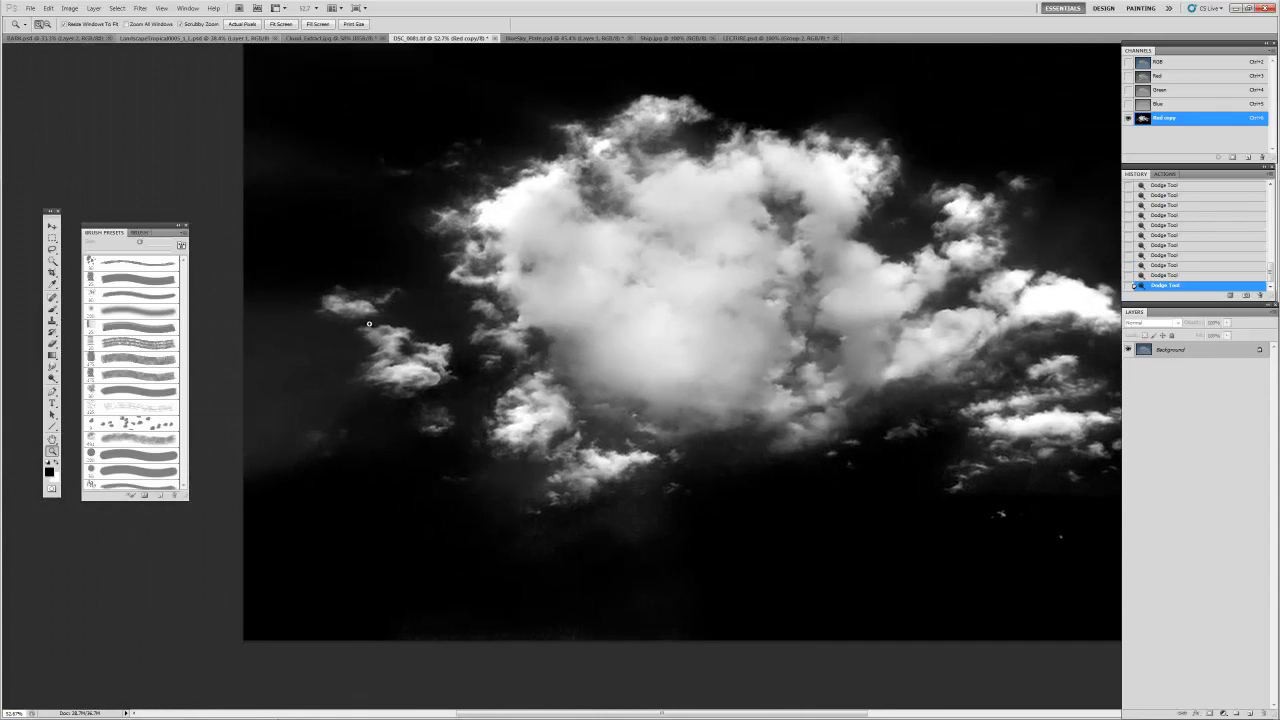
{"action": "key", "text": "o"}
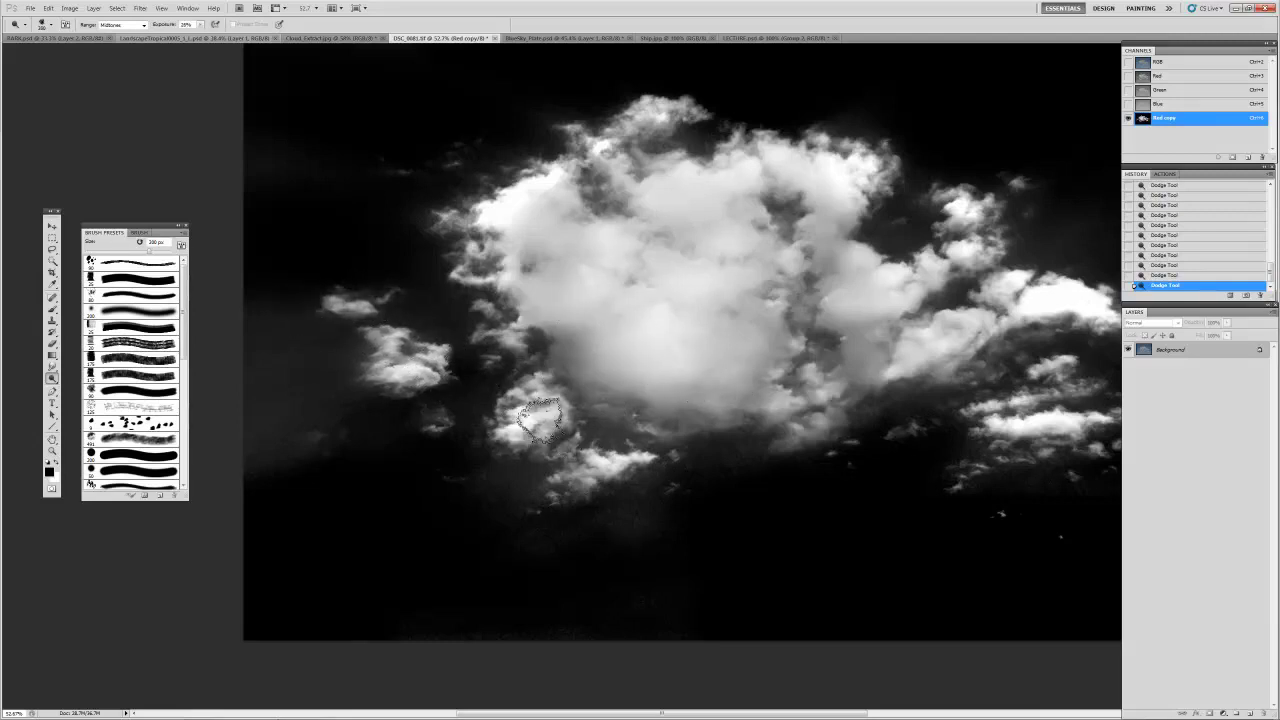
{"action": "left_click_drag", "start_coordinate": [804, 417], "coordinate": [622, 405]}
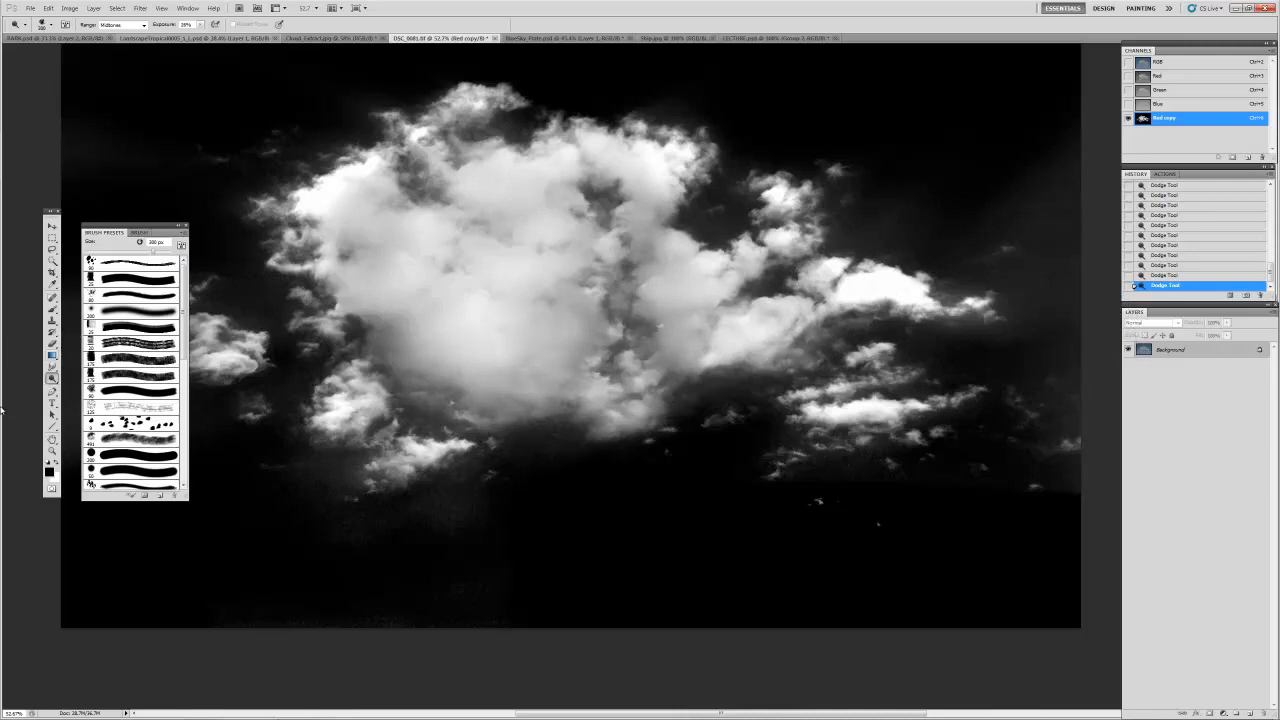
Step: Burn the dark sky around and right of the cloud at Shadows, 8%, with a 600 px brush
{"action": "left_click", "coordinate": [80, 386]}
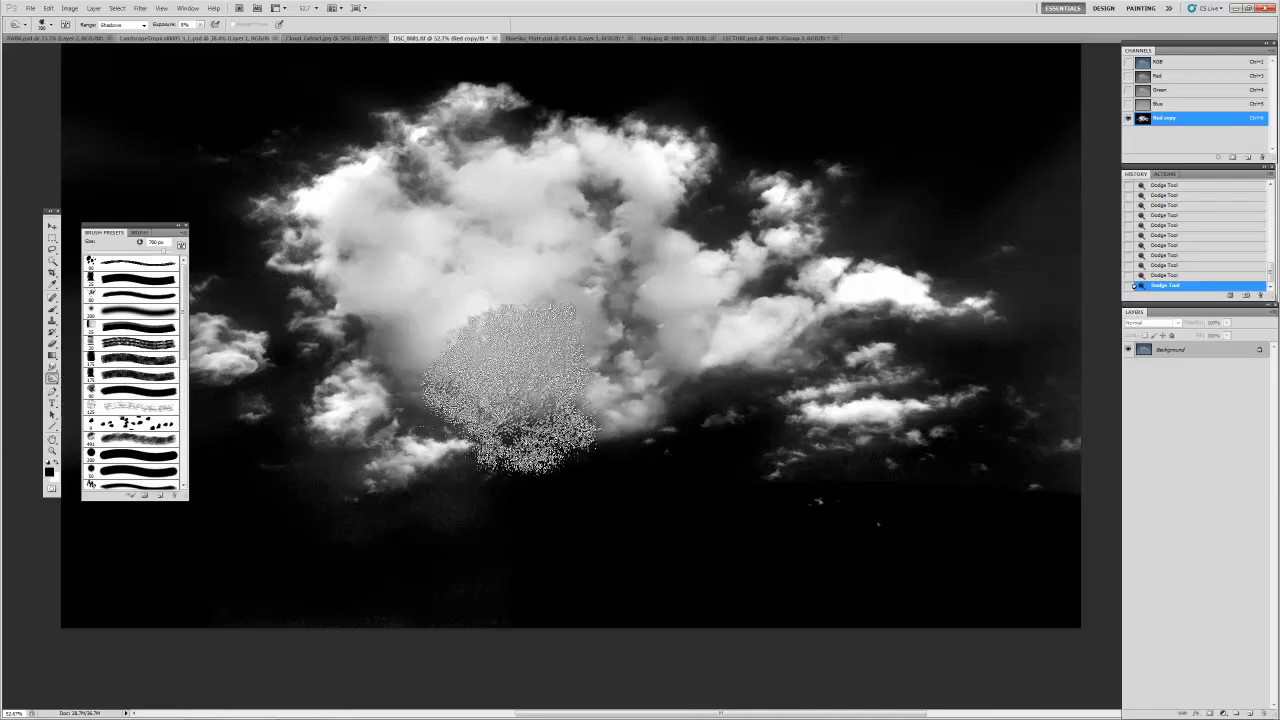
{"action": "key", "text": "bracketright"}
{"action": "key", "text": "bracketright"}
{"action": "left_click_drag", "start_coordinate": [890, 357], "coordinate": [1057, 300]}
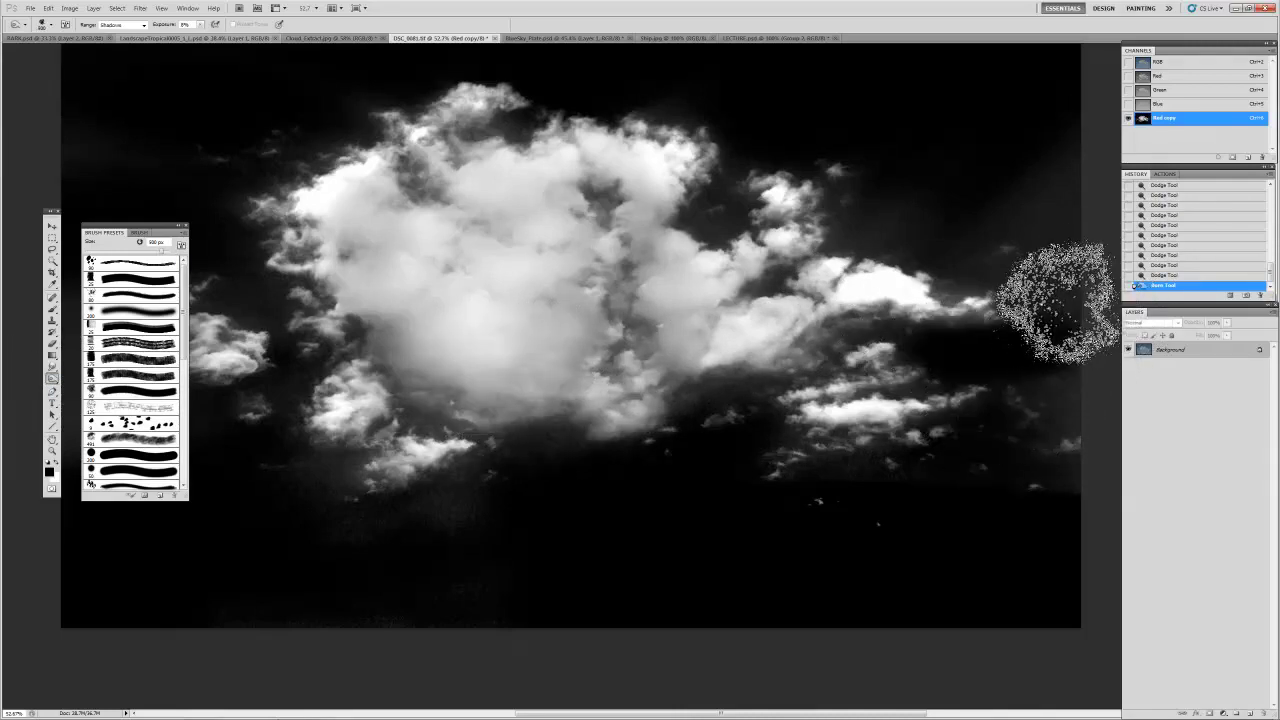
{"action": "mouse_move", "coordinate": [1000, 330]}
{"action": "left_mouse_down"}
{"action": "mouse_move", "coordinate": [971, 357]}
{"action": "mouse_move", "coordinate": [1050, 405]}
{"action": "mouse_move", "coordinate": [1029, 586]}
{"action": "mouse_move", "coordinate": [757, 429]}
{"action": "mouse_move", "coordinate": [840, 365]}
{"action": "mouse_move", "coordinate": [686, 286]}
{"action": "mouse_move", "coordinate": [714, 251]}
{"action": "mouse_move", "coordinate": [671, 300]}
{"action": "left_mouse_up"}
{"action": "left_click_drag", "start_coordinate": [595, 253], "coordinate": [819, 333]}
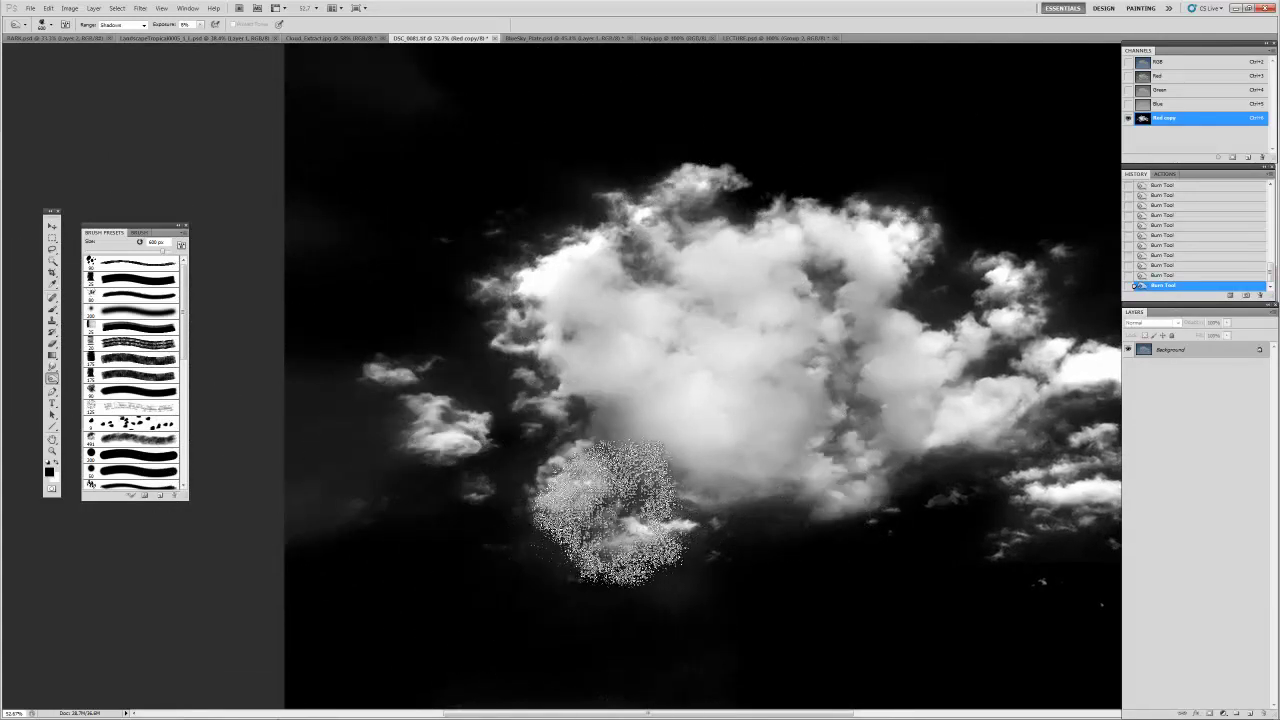
{"action": "left_click_drag", "start_coordinate": [686, 574], "coordinate": [518, 508]}
{"action": "scroll", "coordinate": [604, 391], "scroll_direction": "down", "scroll_amount": 2}
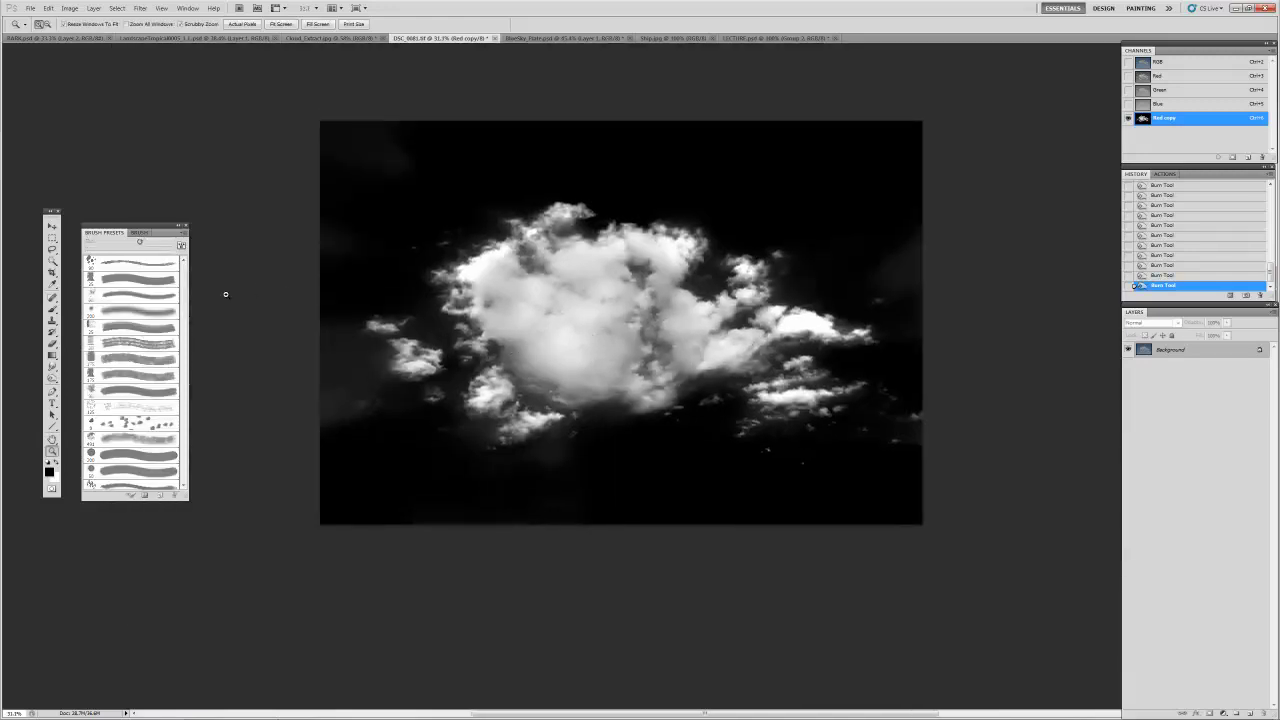
Step: Brighten the cloud centre again, undo the last stroke, and load Red copy as a selection
{"action": "key", "text": "o"}
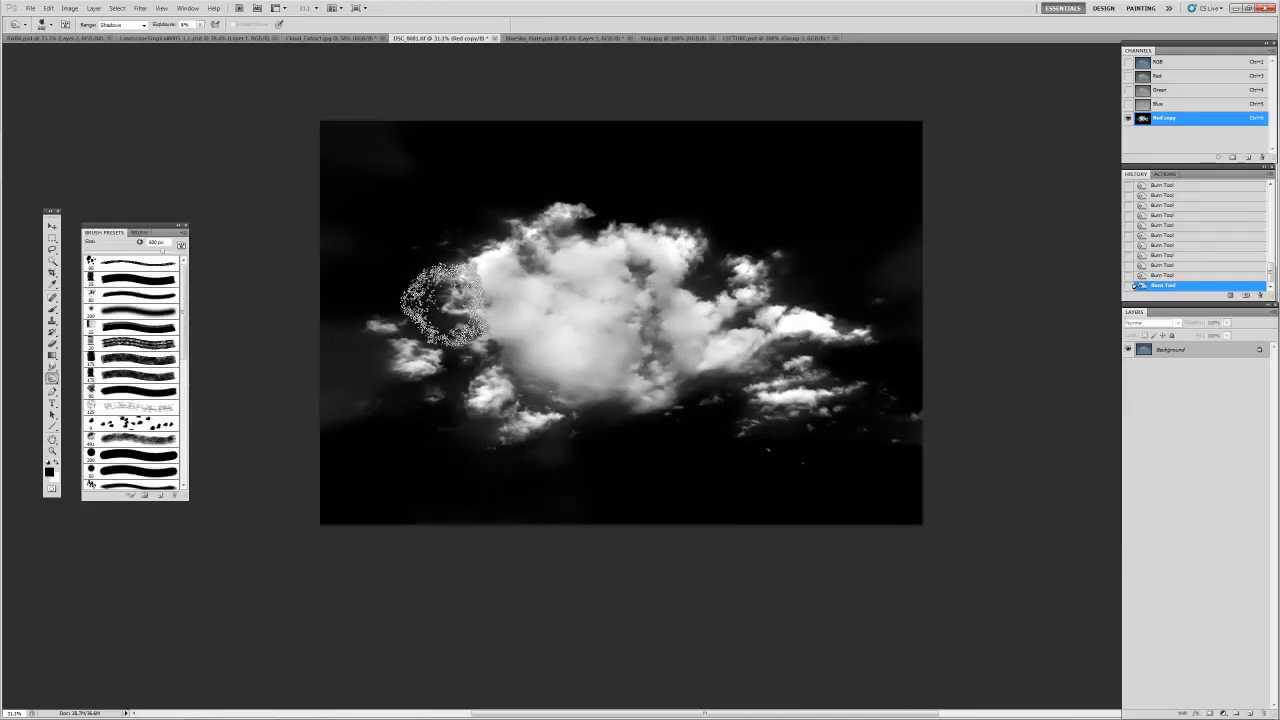
{"action": "mouse_move", "coordinate": [593, 330]}
{"action": "left_mouse_down"}
{"action": "mouse_move", "coordinate": [515, 372]}
{"action": "mouse_move", "coordinate": [543, 407]}
{"action": "left_mouse_up"}
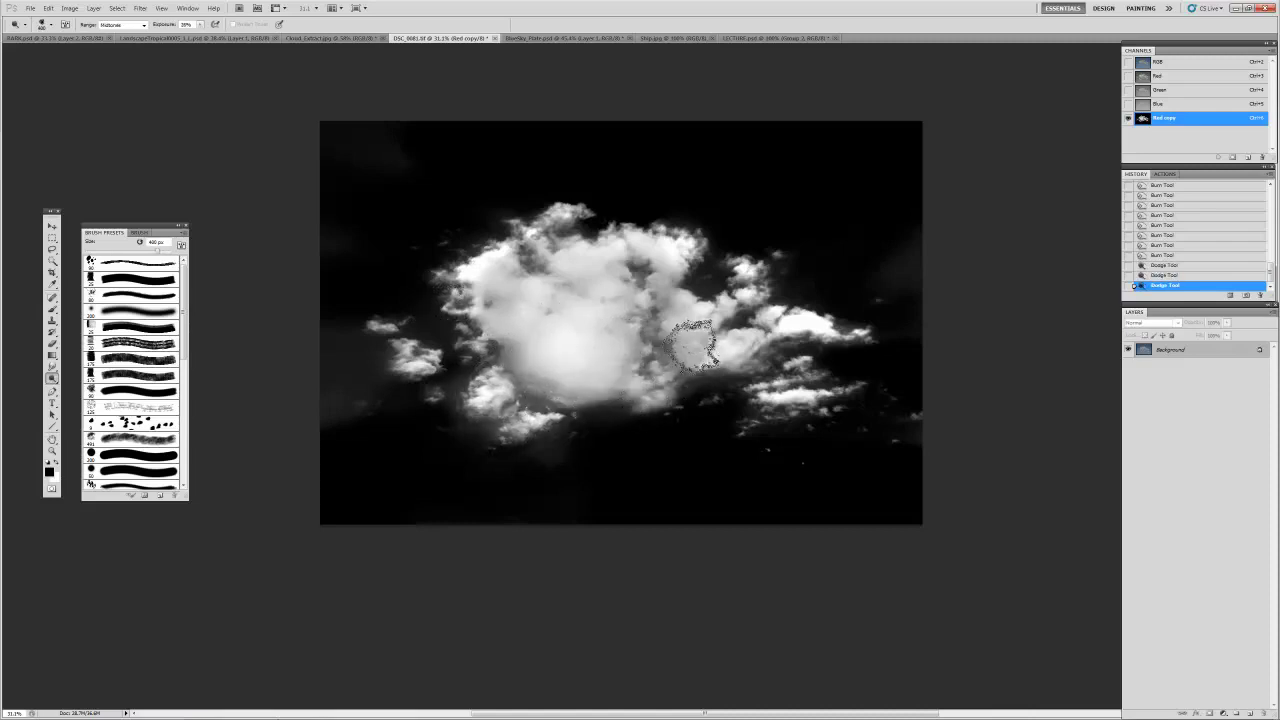
{"action": "left_click_drag", "start_coordinate": [671, 334], "coordinate": [673, 341]}
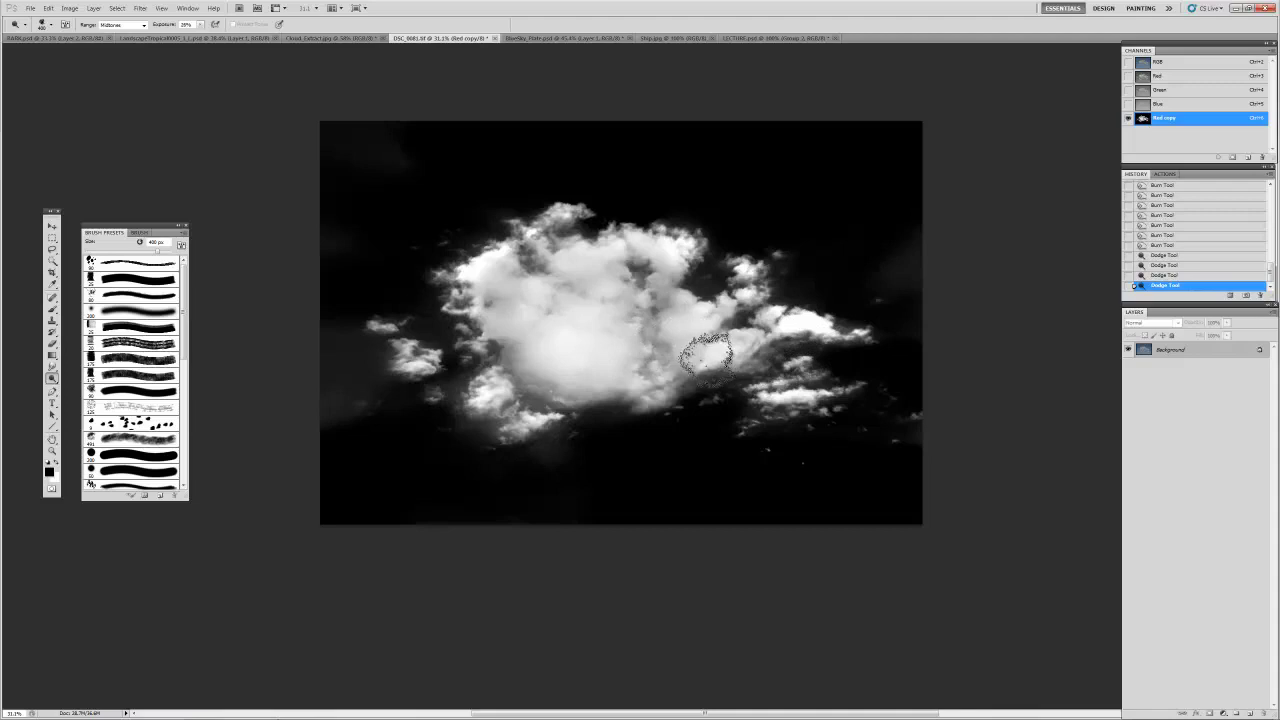
{"action": "key", "text": "ctrl+z"}
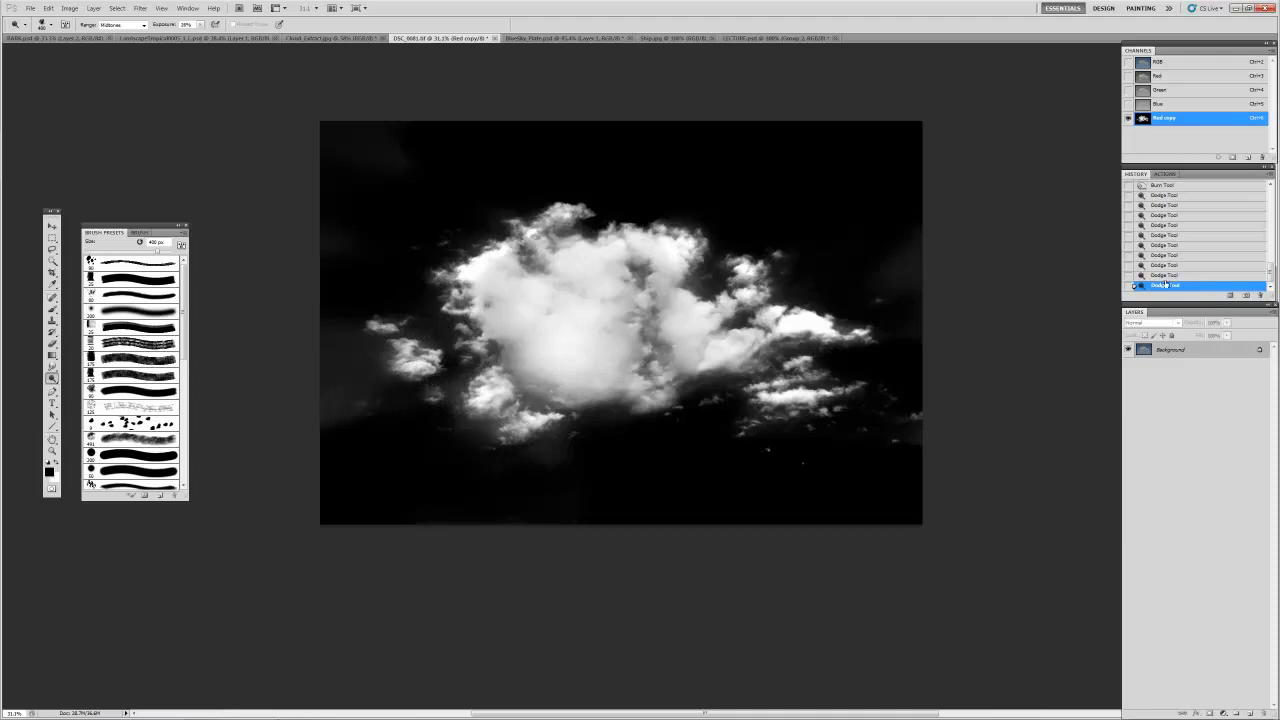
{"action": "left_click", "coordinate": [1140, 119], "text": "ctrl"}
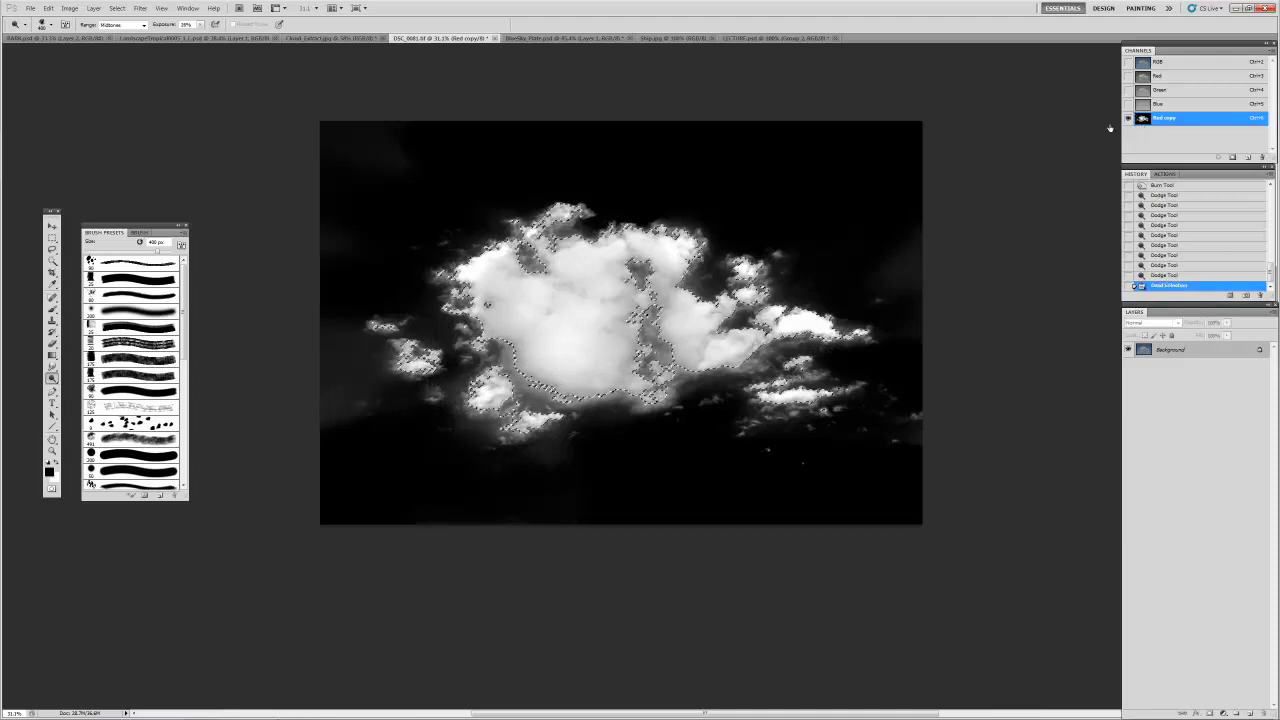
Step: Paste the selected cloud from the RGB image into BlueSky_Plate and hide Layer 1
{"action": "left_click", "coordinate": [1146, 350]}
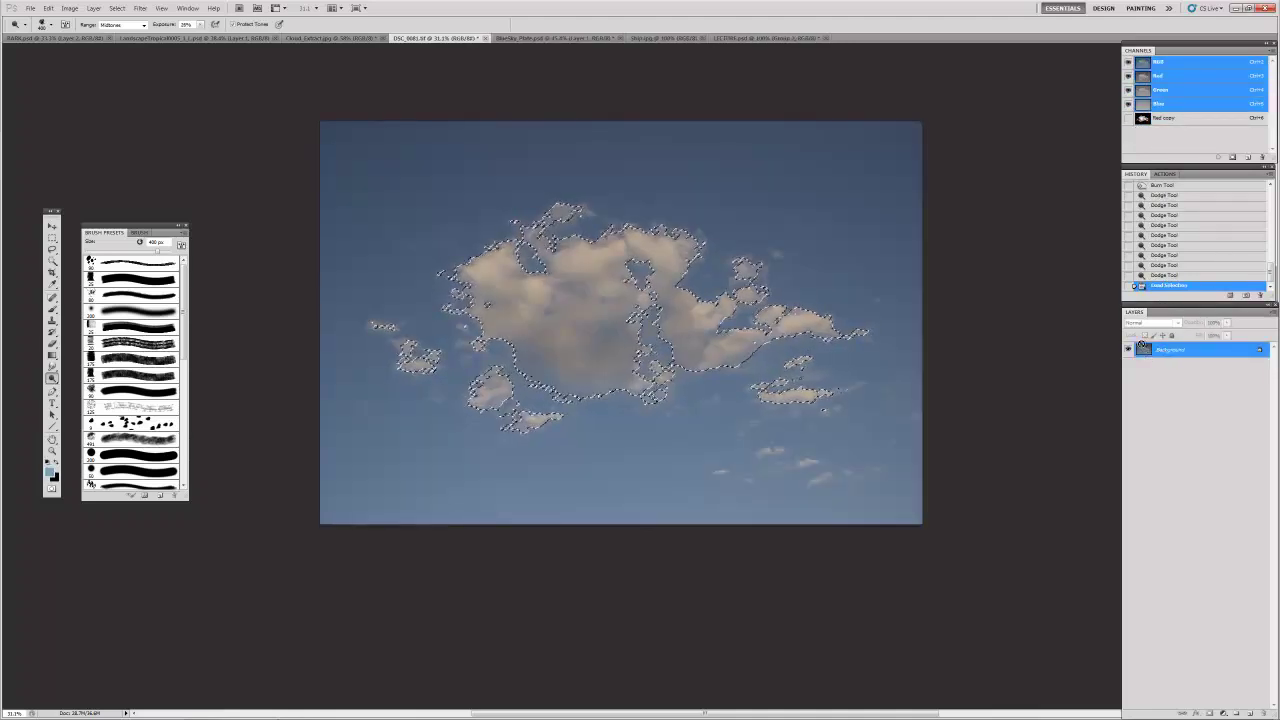
{"action": "left_click", "coordinate": [552, 38]}
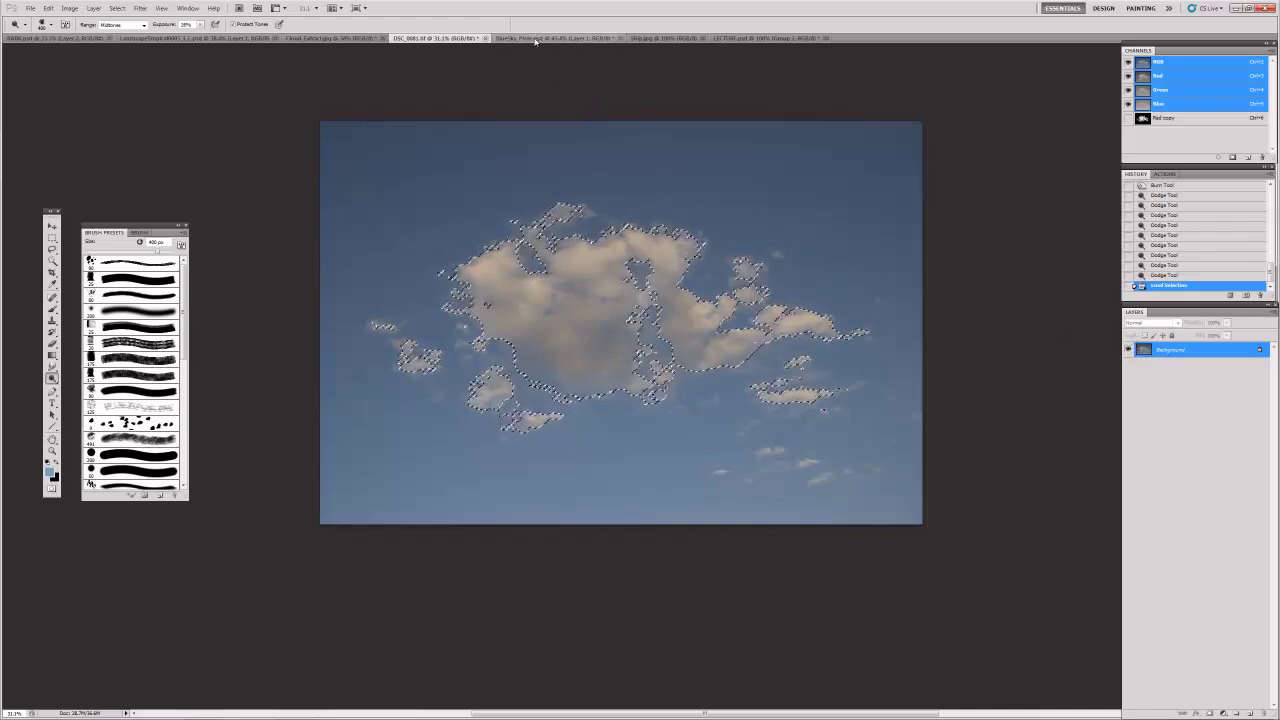
{"action": "key", "text": "ctrl+v"}
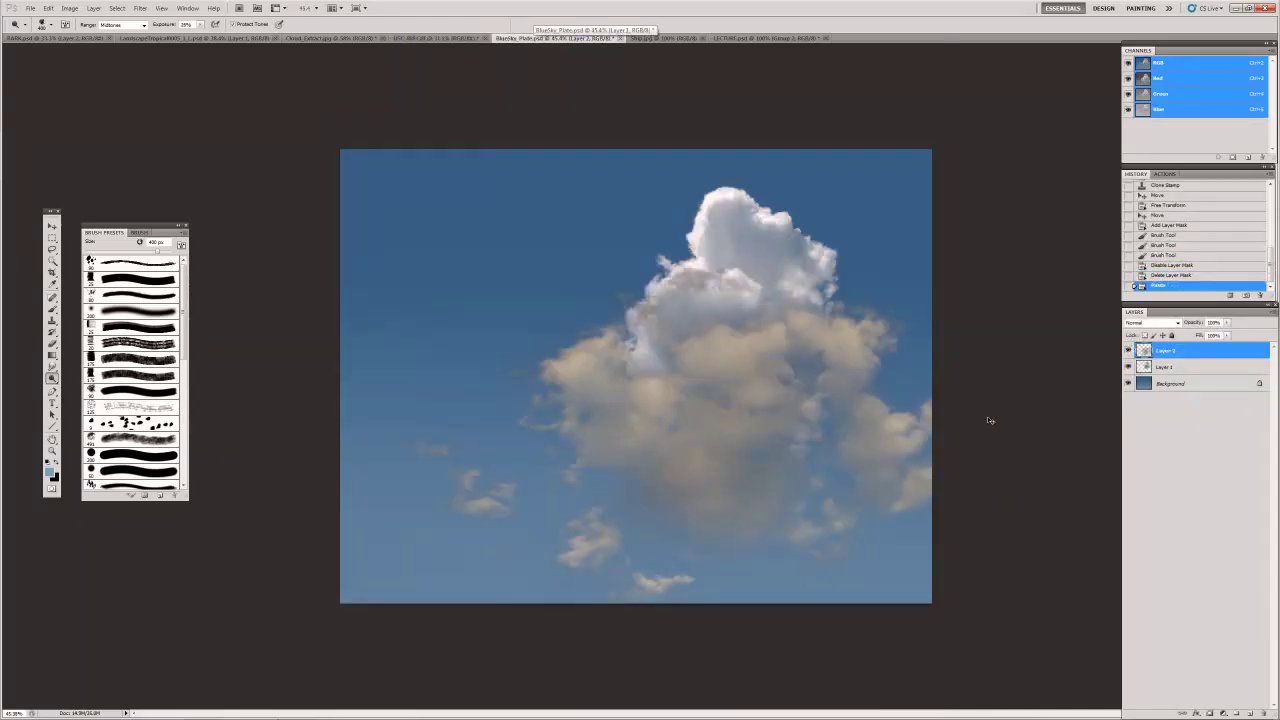
{"action": "left_click", "coordinate": [1129, 351]}
{"action": "left_click", "coordinate": [1129, 351]}
{"action": "left_click", "coordinate": [1129, 367]}
Step: Scale the pasted cloud down with Free Transform and move it up into the sky
{"action": "key", "text": "v"}
{"action": "left_click_drag", "start_coordinate": [693, 369], "coordinate": [702, 340]}
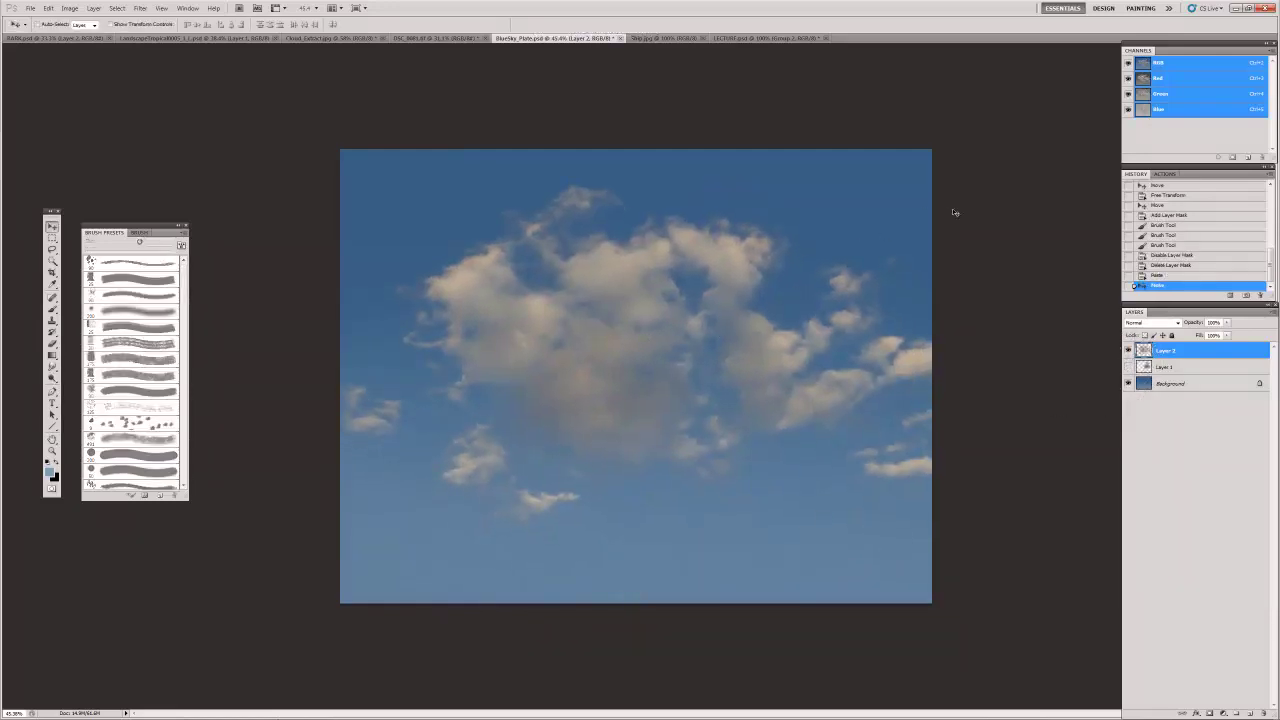
{"action": "key", "text": "ctrl+t"}
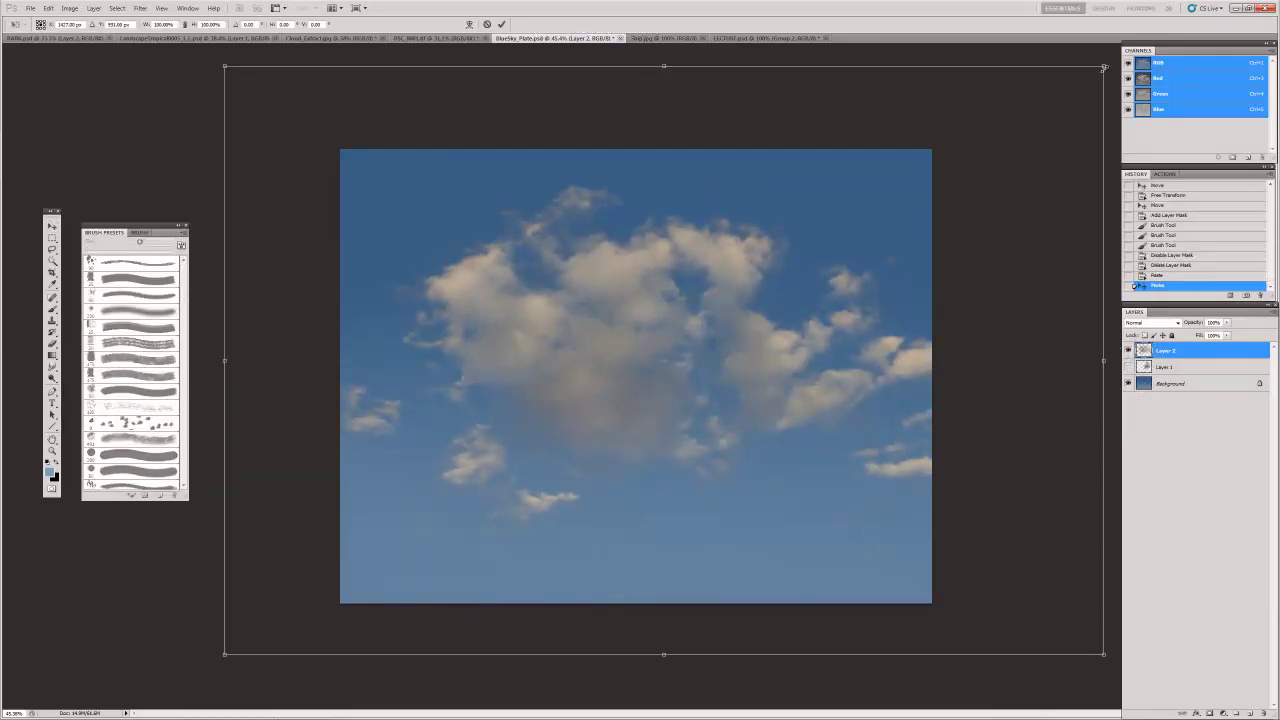
{"action": "left_click_drag", "start_coordinate": [1026, 102], "coordinate": [970, 165]}
{"action": "left_click_drag", "start_coordinate": [693, 364], "coordinate": [742, 318]}
{"action": "left_click_drag", "start_coordinate": [991, 134], "coordinate": [926, 176]}
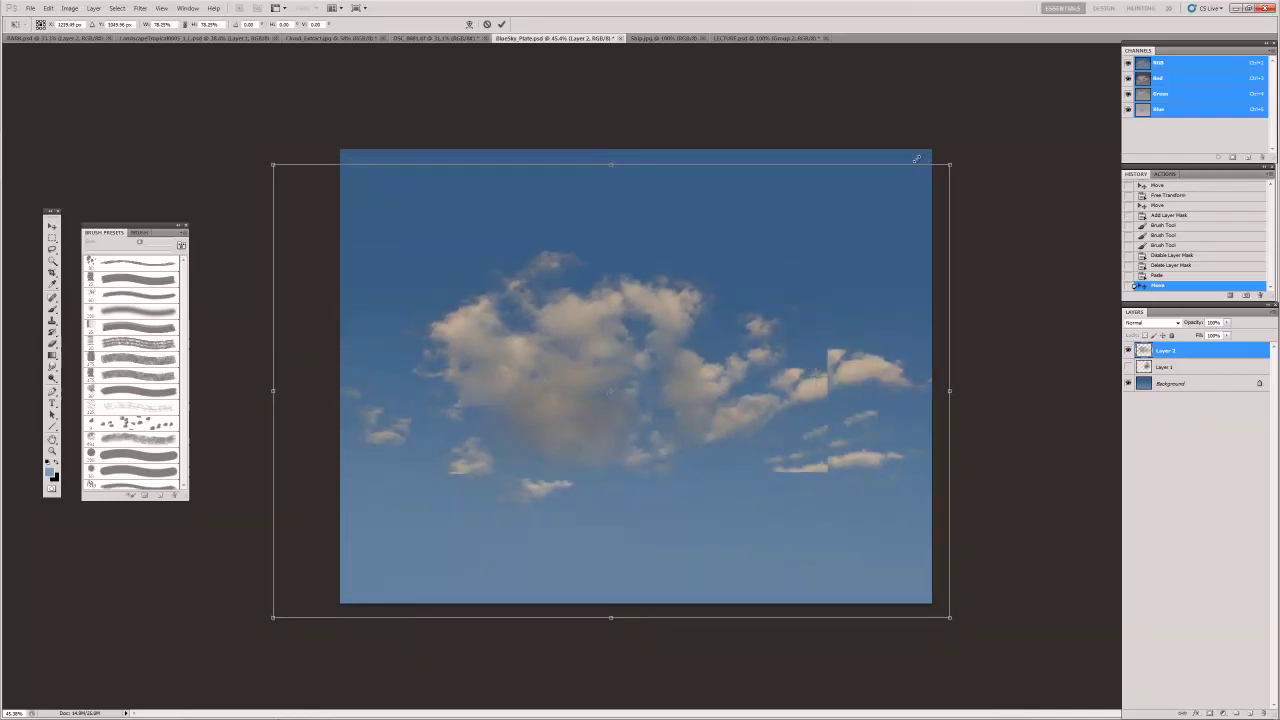
{"action": "left_click_drag", "start_coordinate": [603, 371], "coordinate": [647, 329]}
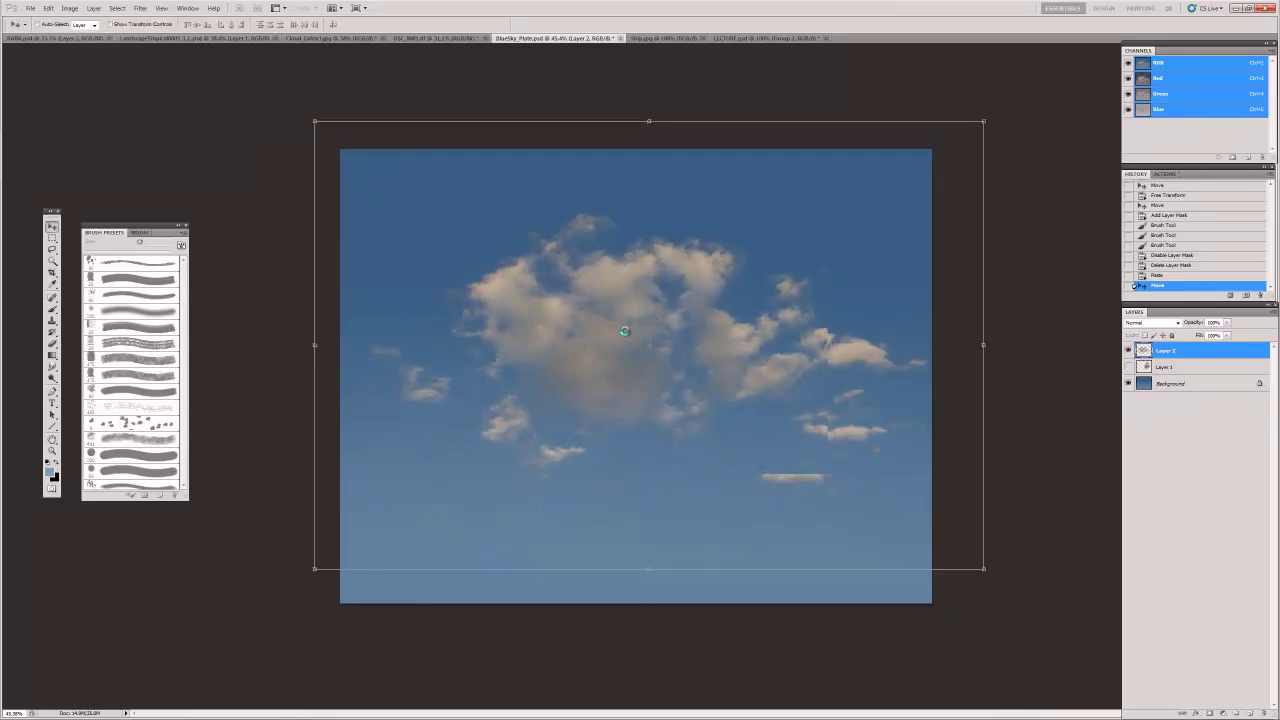
{"action": "key", "text": "Return"}
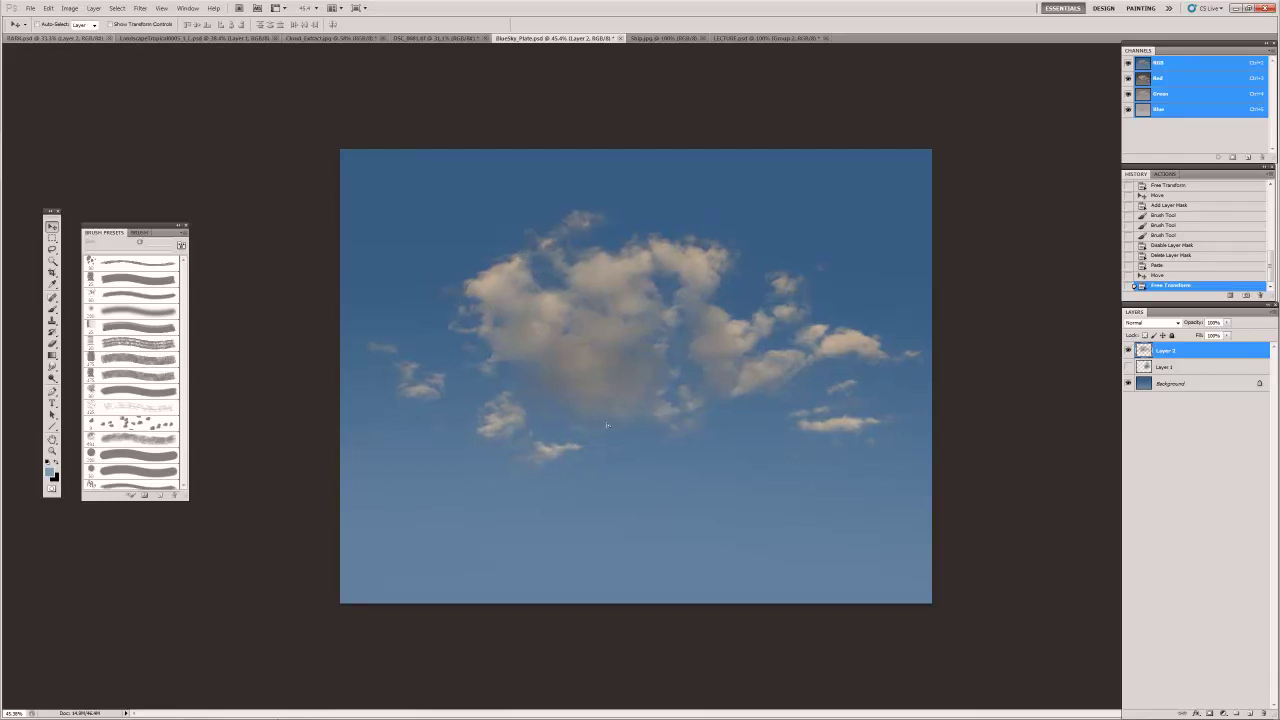
Step: Zoom in to inspect the cloud's edges and fine-tune its position in the sky
{"action": "left_click_drag", "start_coordinate": [675, 341], "coordinate": [757, 288]}
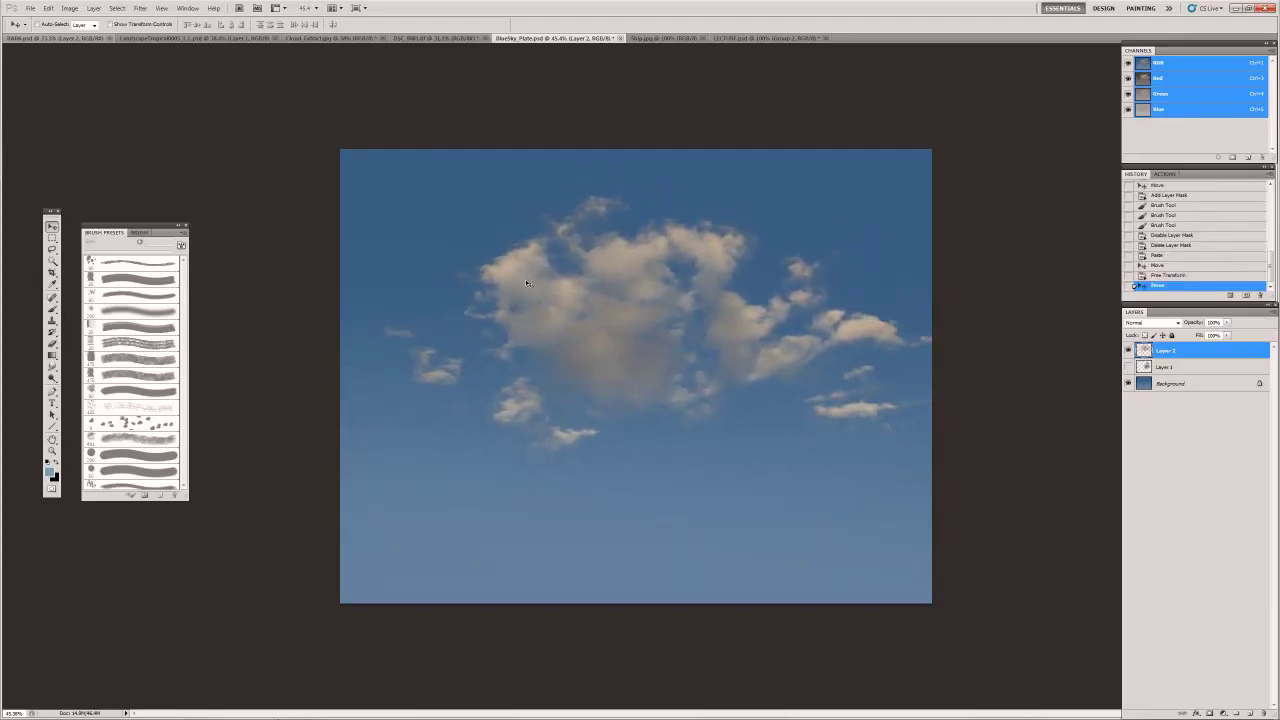
{"action": "key", "text": "z"}
{"action": "left_click", "coordinate": [474, 257]}
{"action": "left_click_drag", "start_coordinate": [434, 353], "coordinate": [363, 400]}
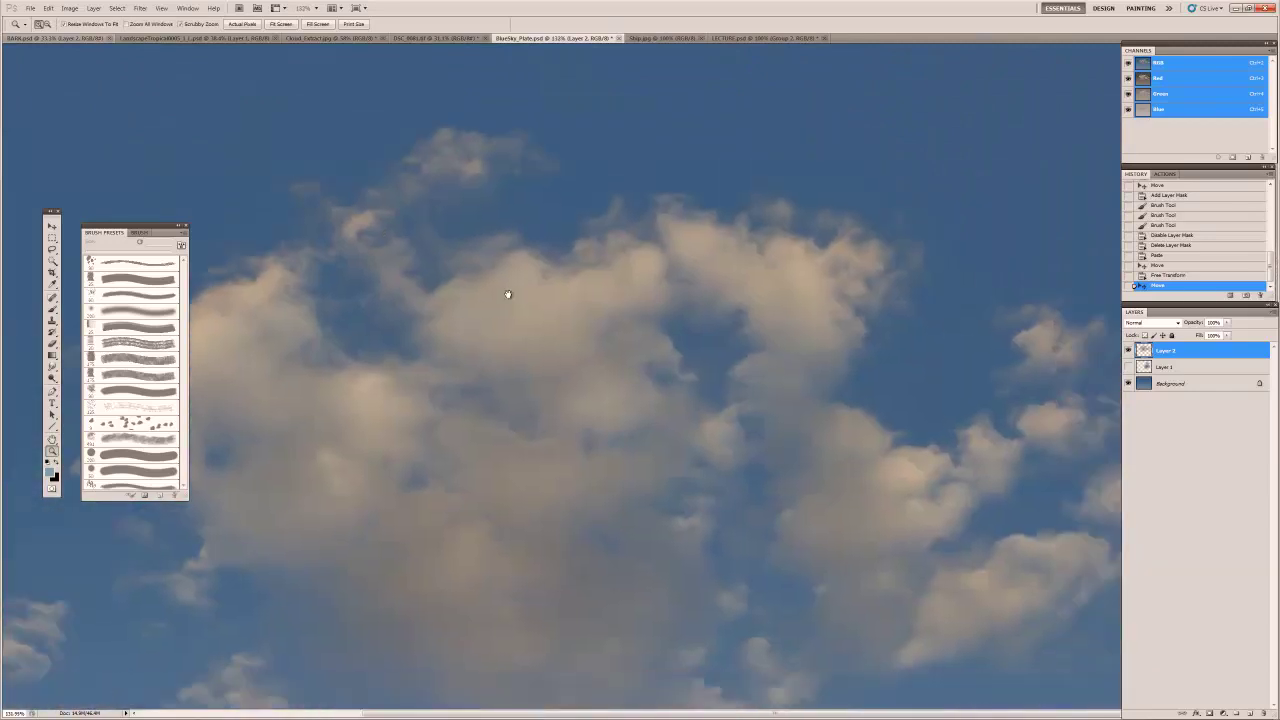
{"action": "left_click_drag", "start_coordinate": [508, 294], "coordinate": [405, 328]}
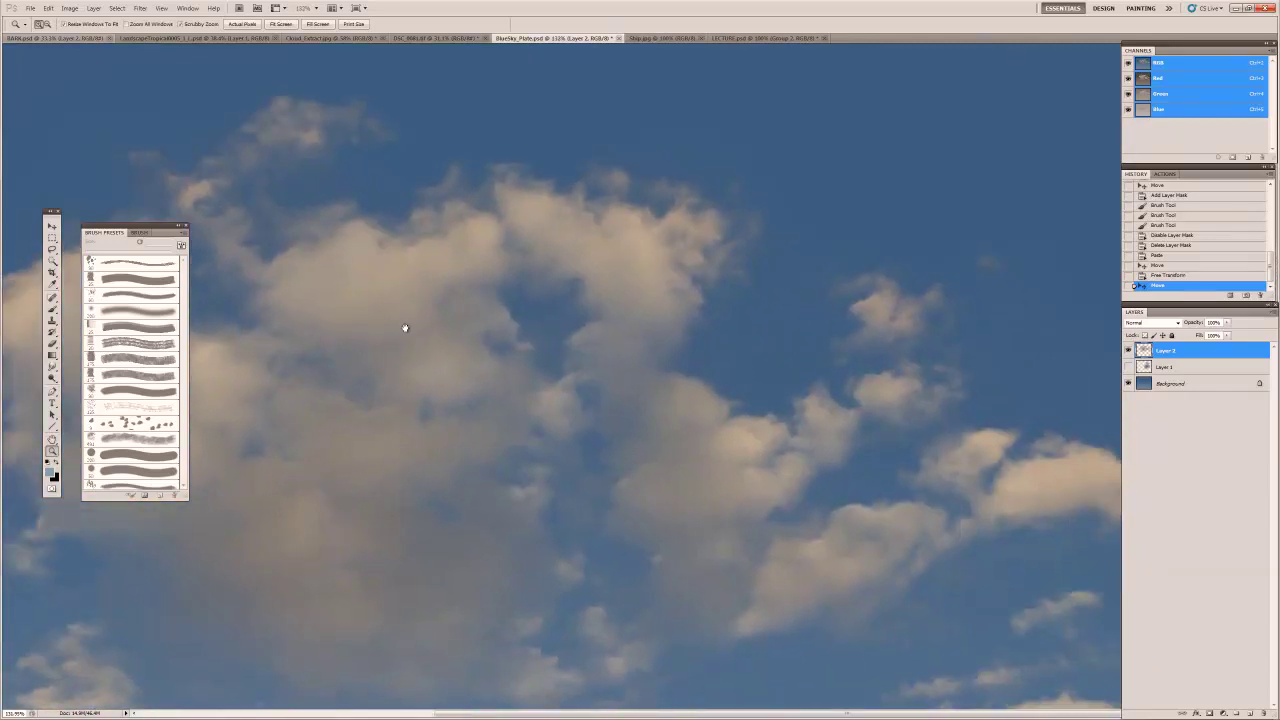
{"action": "left_click_drag", "start_coordinate": [773, 245], "coordinate": [552, 292]}
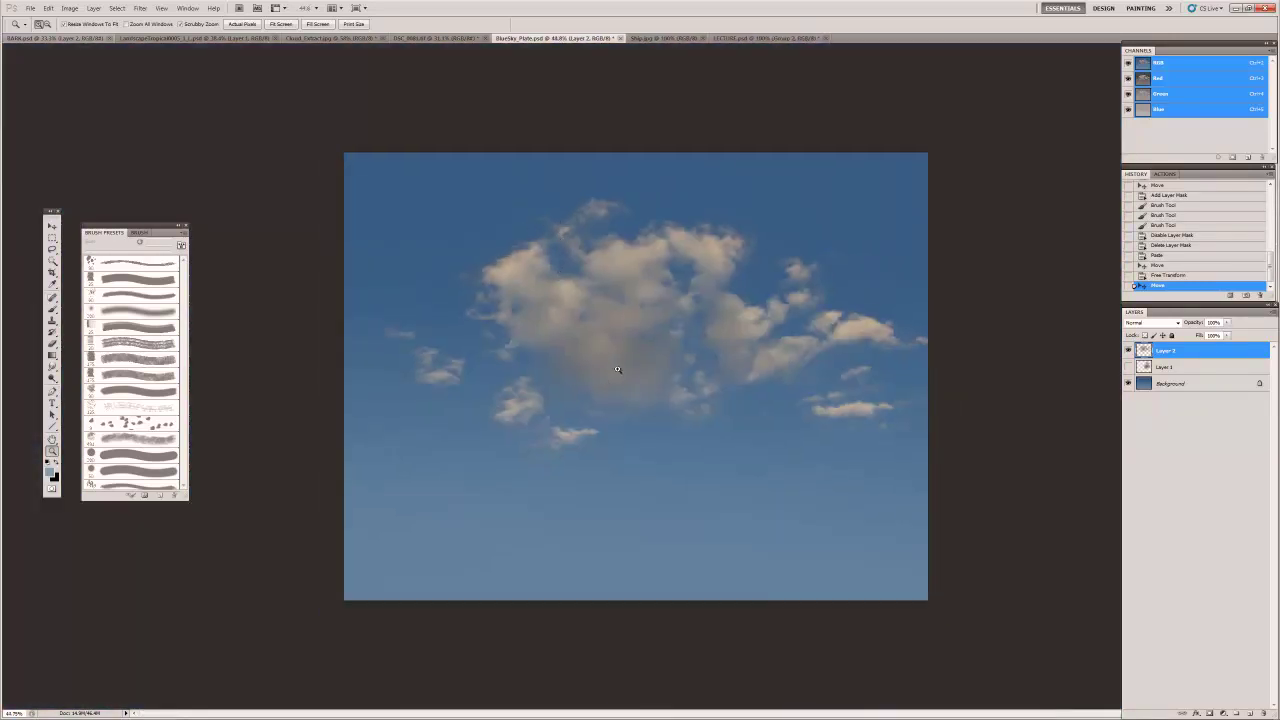
{"action": "left_click_drag", "start_coordinate": [665, 358], "coordinate": [648, 369]}
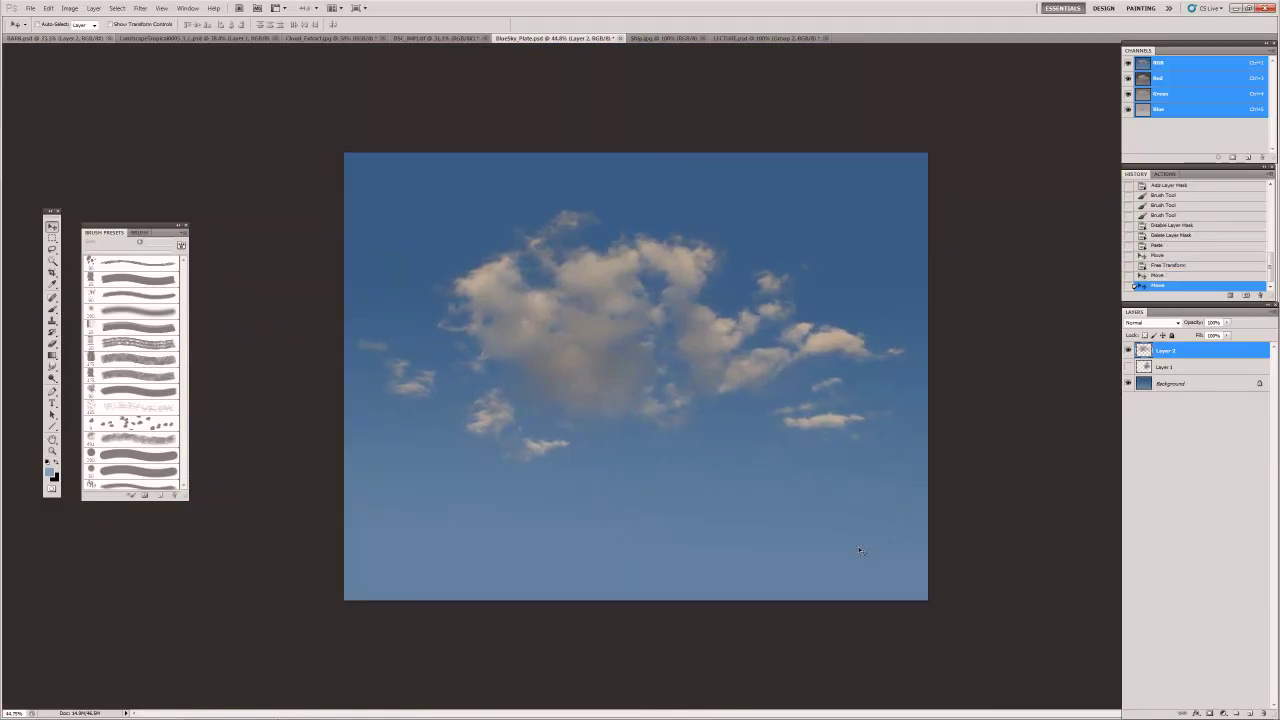
Step: Bring up the Ship.jpg document and fit it to the screen
{"action": "left_click", "coordinate": [662, 38]}
{"action": "key", "text": "z"}
{"action": "key", "text": "ctrl+0"}
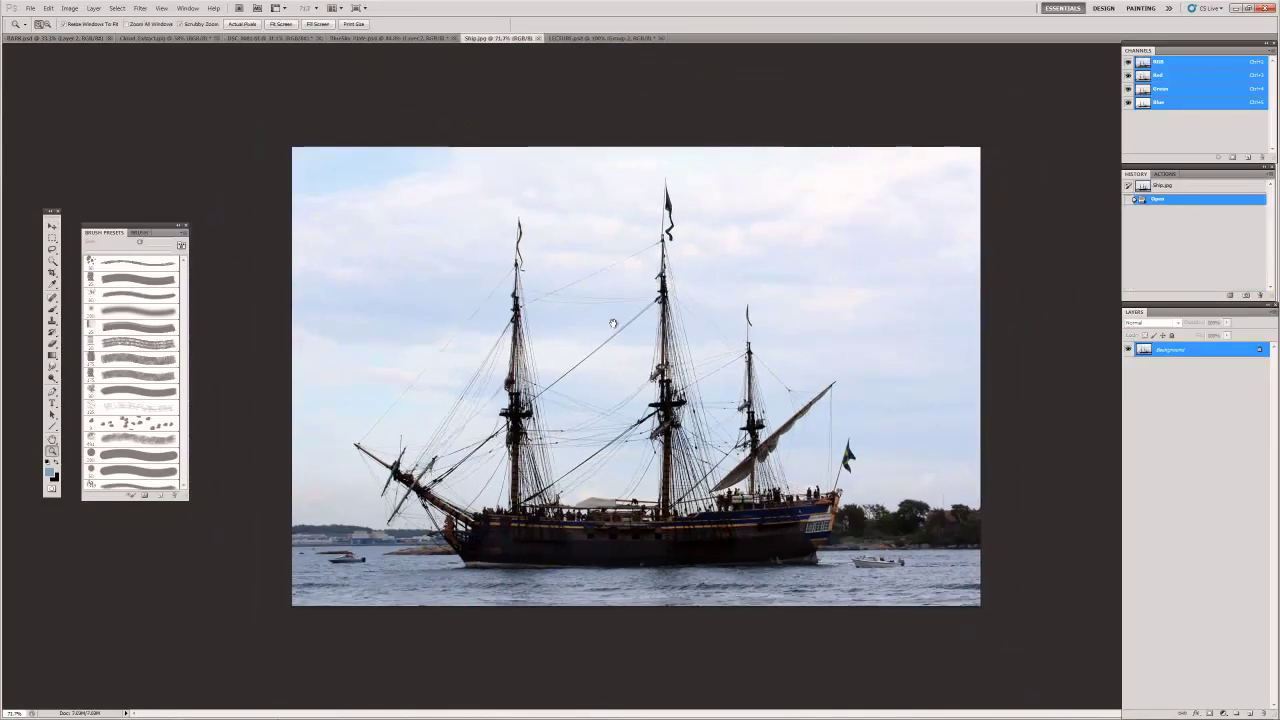
Step: Duplicate the ship's Blue channel as Blue copy and view it at 100%
{"action": "key", "text": "f"}
{"action": "left_click", "coordinate": [1145, 104]}
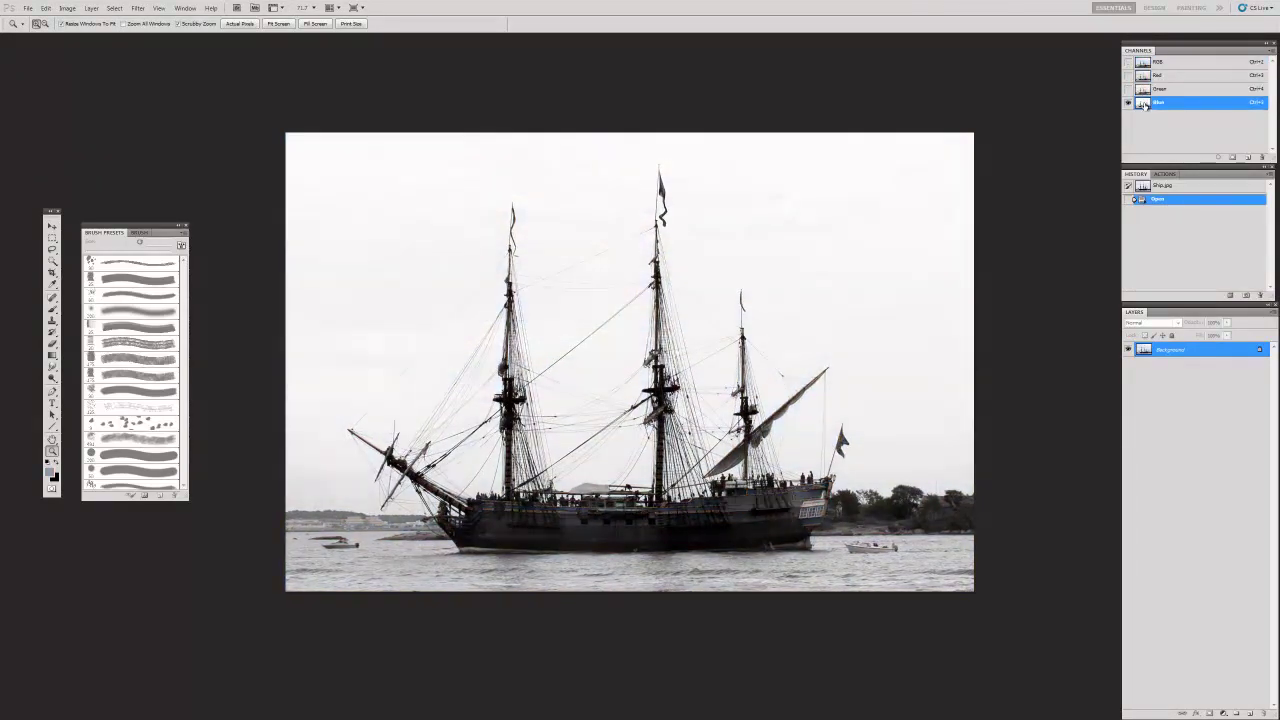
{"action": "left_click_drag", "start_coordinate": [1147, 104], "coordinate": [1248, 157]}
{"action": "left_click", "coordinate": [645, 340]}
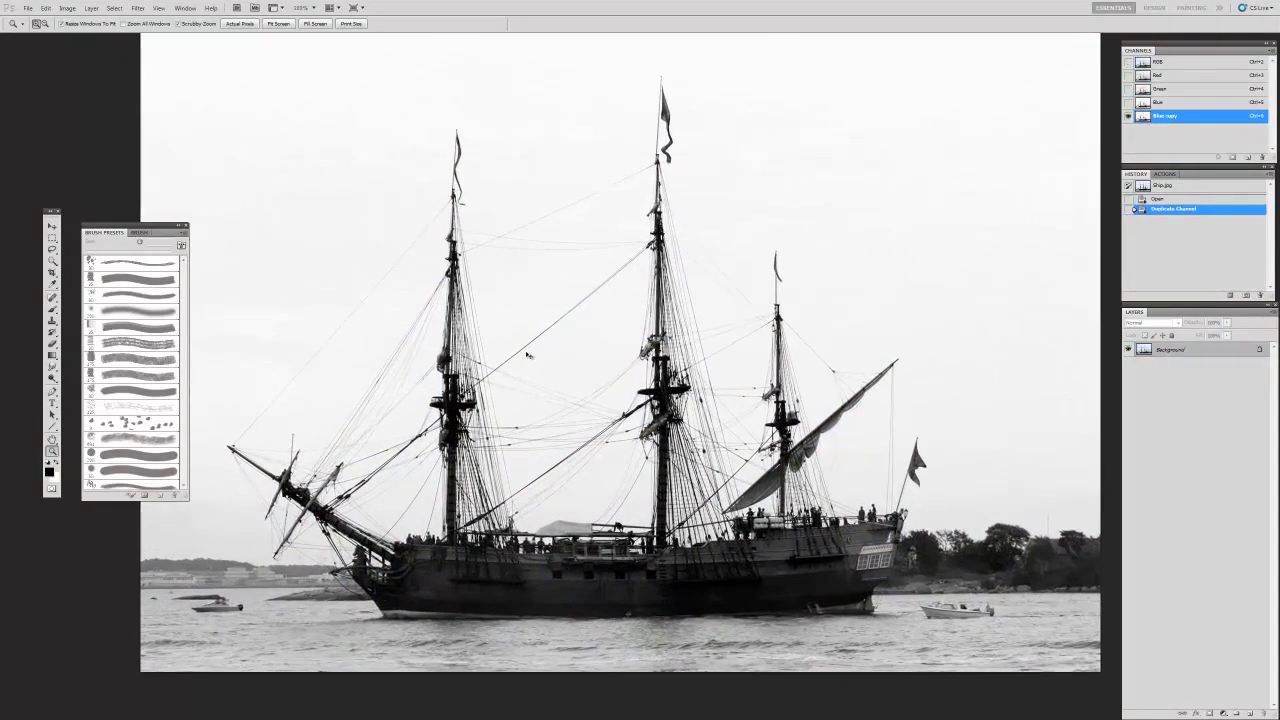
Step: Apply a contrast S-curve to Blue copy in Curves, pushing the darks toward black
{"action": "left_click", "coordinate": [66, 9]}
{"action": "mouse_move", "coordinate": [100, 97]}
{"action": "left_click", "coordinate": [225, 133]}
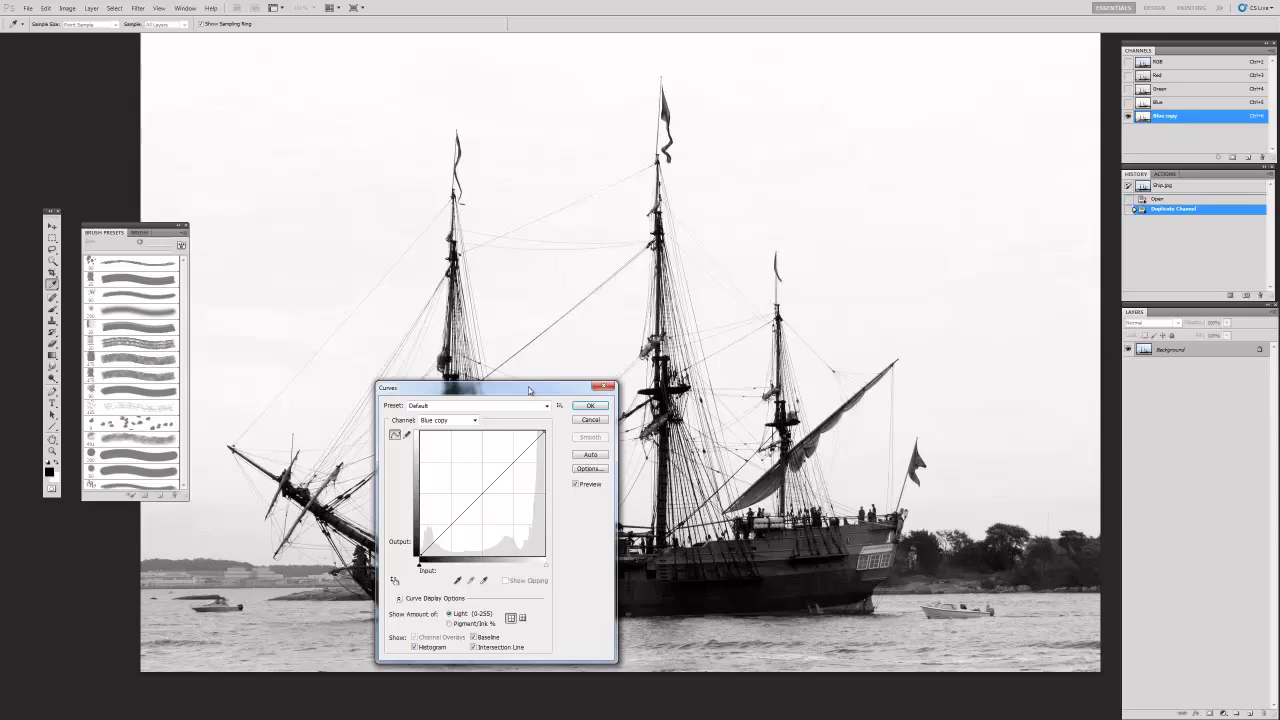
{"action": "left_click_drag", "start_coordinate": [757, 368], "coordinate": [763, 368]}
{"action": "left_click_drag", "start_coordinate": [786, 557], "coordinate": [828, 565]}
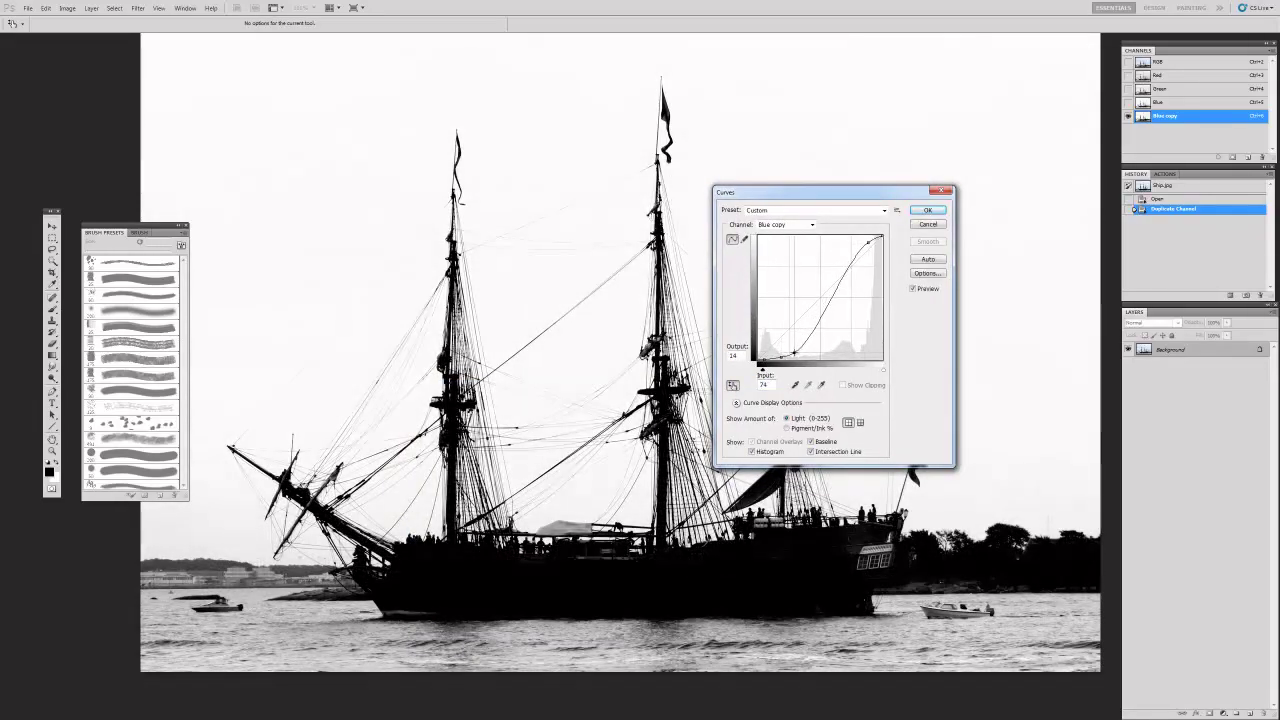
{"action": "left_click_drag", "start_coordinate": [793, 352], "coordinate": [781, 357]}
{"action": "left_click", "coordinate": [929, 211]}
{"action": "key", "text": "z"}
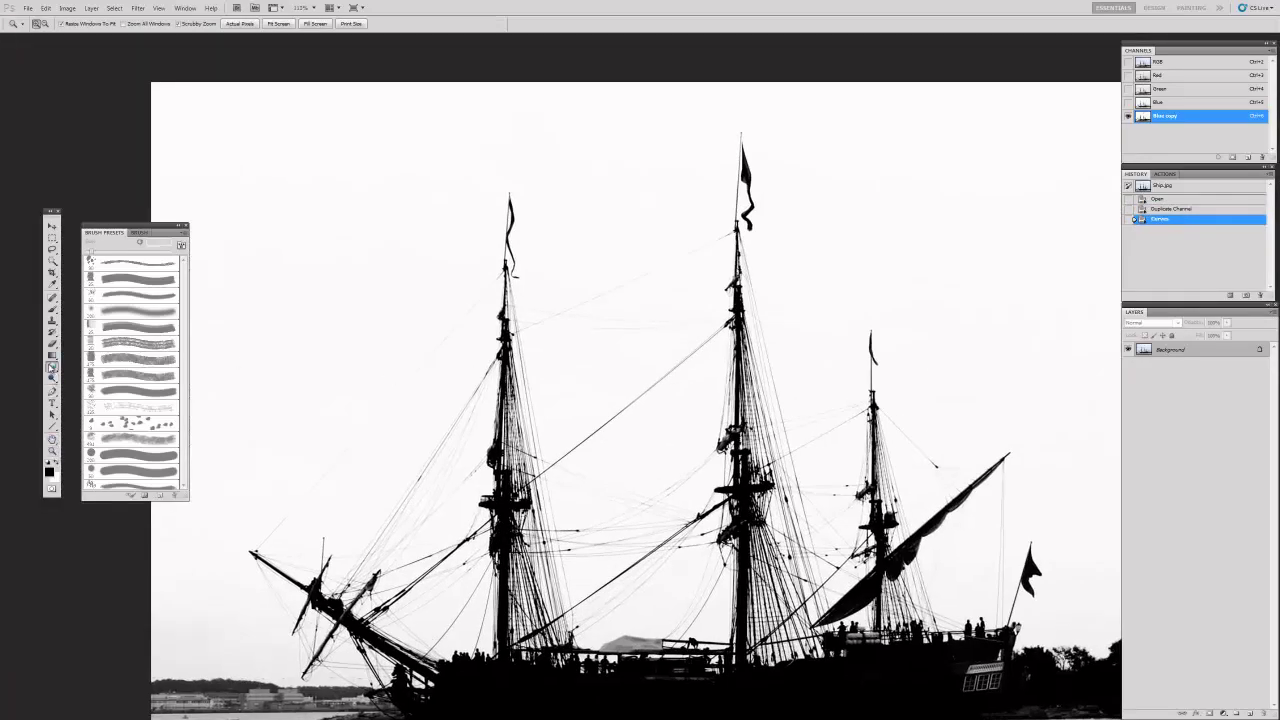
{"action": "left_click_drag", "start_coordinate": [52, 367], "coordinate": [85, 385]}
{"action": "key", "text": "ctrl+0"}
Step: Burn the main mast, fore mast and their rigging darker with a smaller brush
{"action": "left_click", "coordinate": [130, 391]}
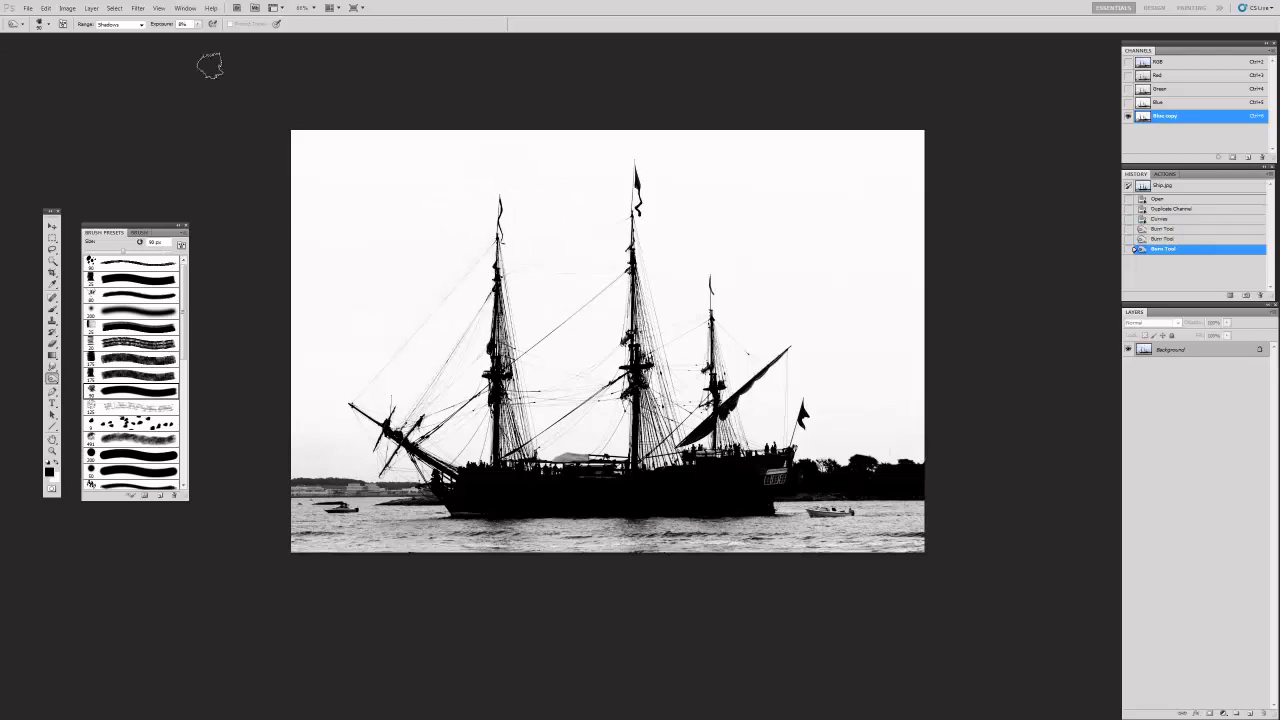
{"action": "key", "text": "z"}
{"action": "left_click", "coordinate": [450, 307]}
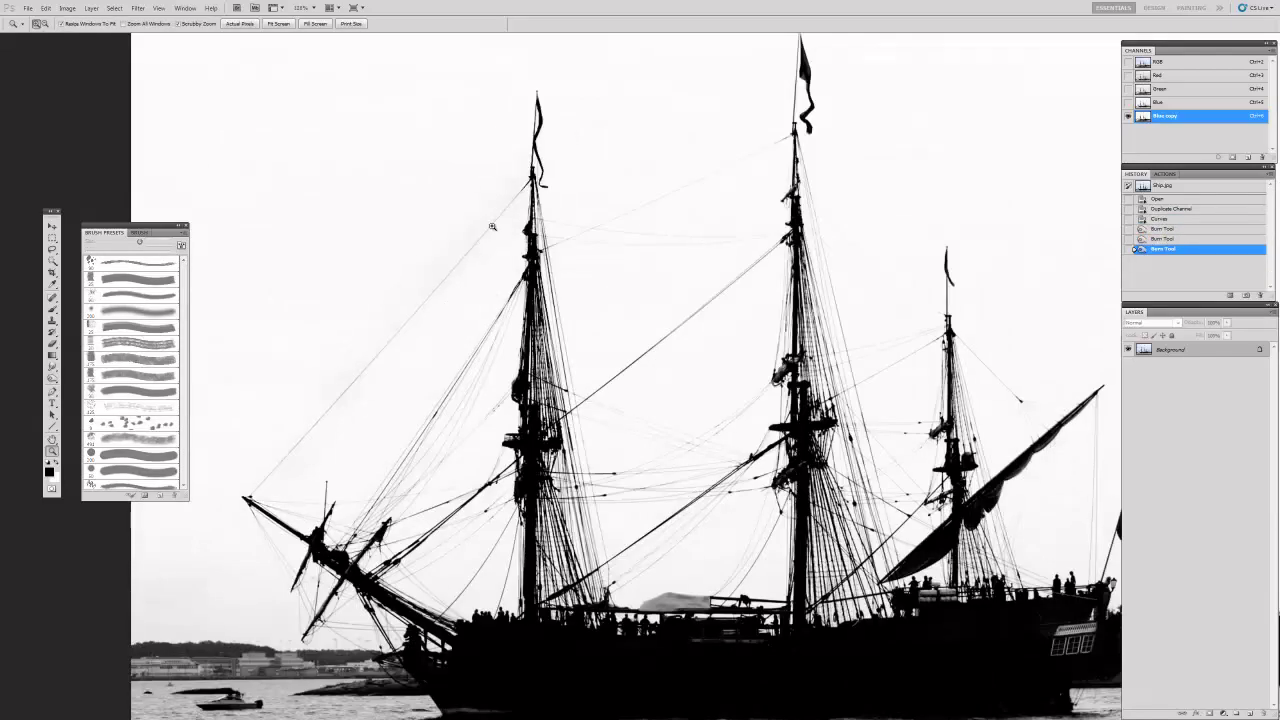
{"action": "key", "text": "o"}
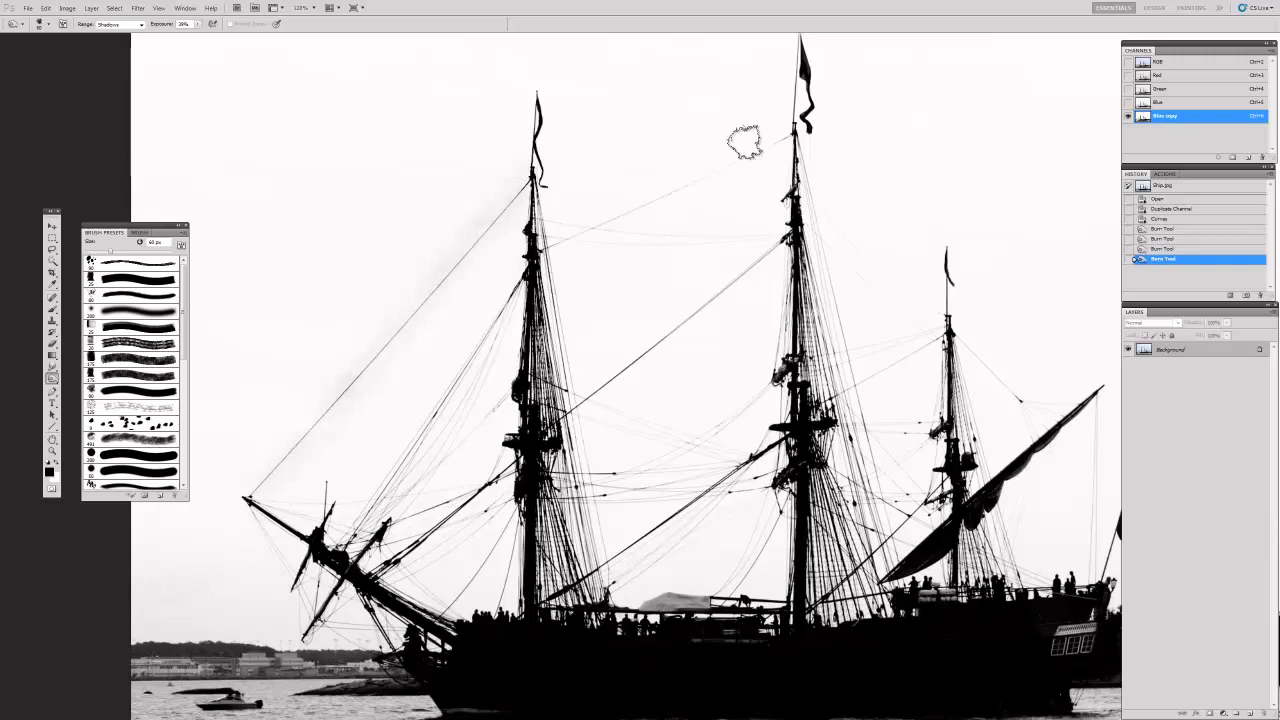
{"action": "mouse_move", "coordinate": [833, 68]}
{"action": "left_mouse_down"}
{"action": "mouse_move", "coordinate": [820, 170]}
{"action": "mouse_move", "coordinate": [855, 500]}
{"action": "left_mouse_up"}
{"action": "left_click_drag", "start_coordinate": [741, 406], "coordinate": [766, 271]}
{"action": "mouse_move", "coordinate": [522, 300]}
{"action": "left_mouse_down"}
{"action": "mouse_move", "coordinate": [549, 310]}
{"action": "mouse_move", "coordinate": [566, 95]}
{"action": "left_mouse_up"}
{"action": "left_click_drag", "start_coordinate": [560, 370], "coordinate": [575, 500]}
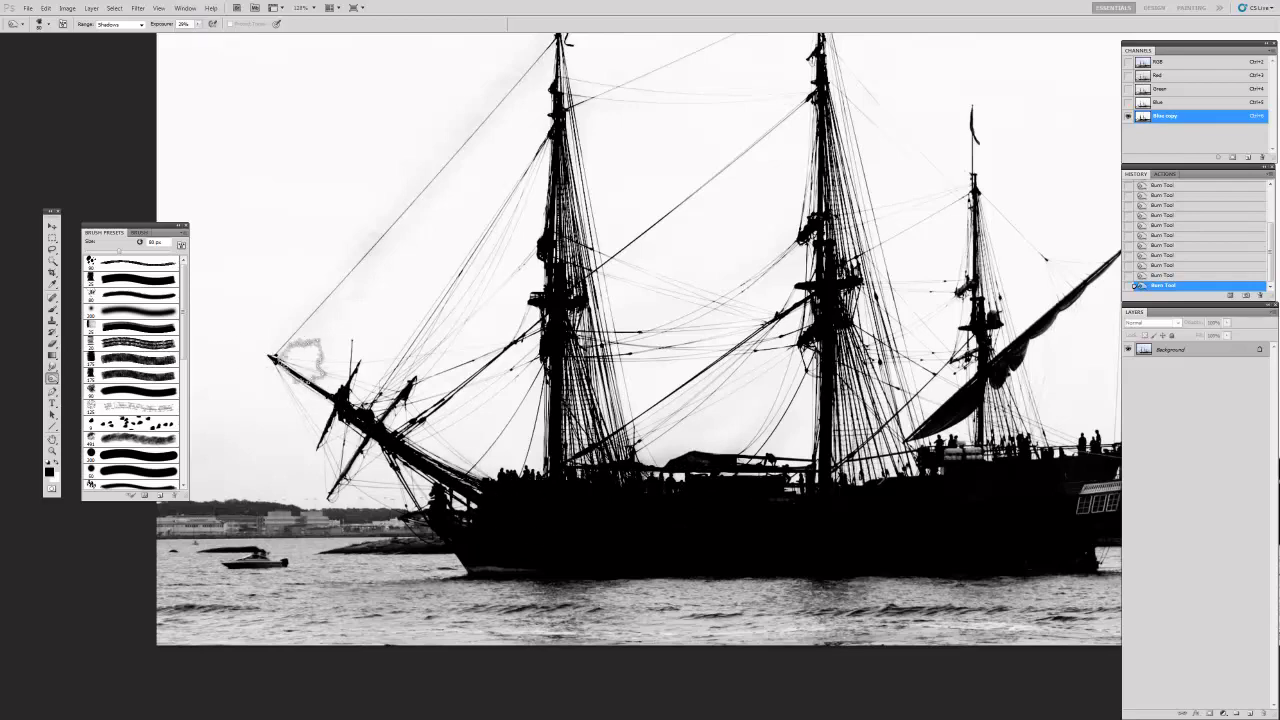
{"action": "left_click_drag", "start_coordinate": [622, 492], "coordinate": [410, 427]}
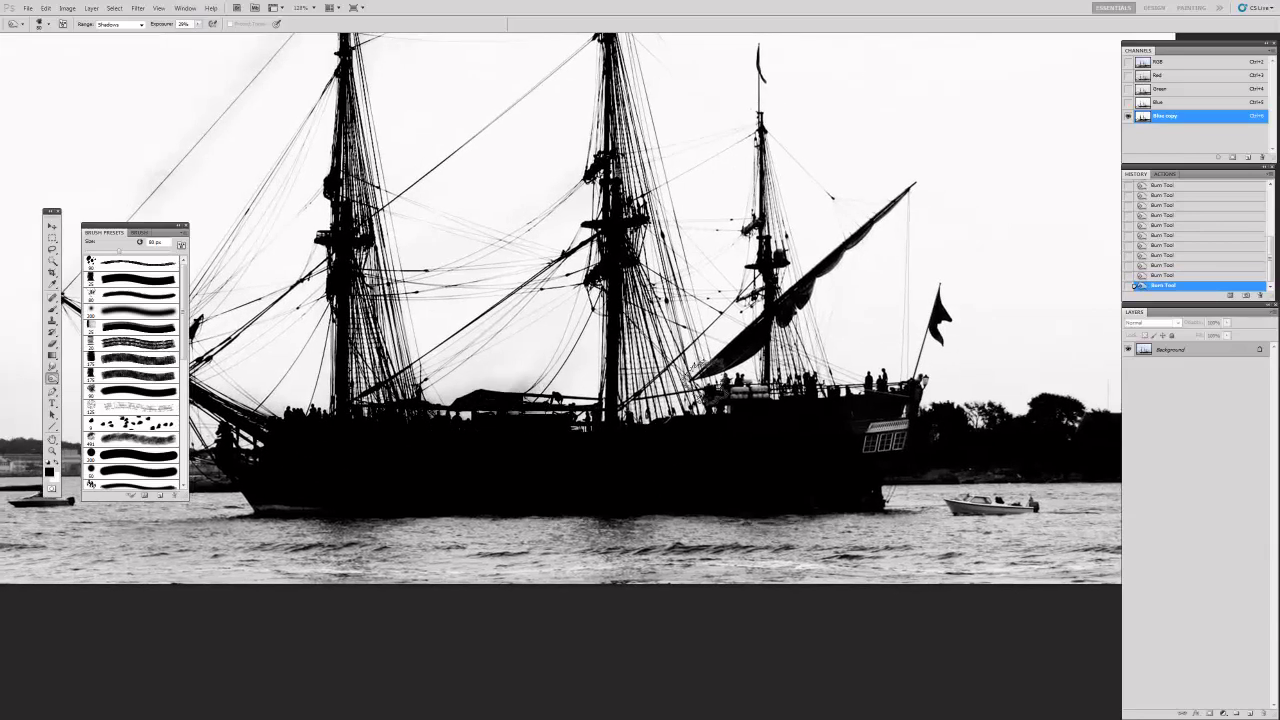
{"action": "mouse_move", "coordinate": [808, 395]}
{"action": "left_mouse_down"}
{"action": "mouse_move", "coordinate": [824, 251]}
{"action": "mouse_move", "coordinate": [779, 348]}
{"action": "left_mouse_up"}
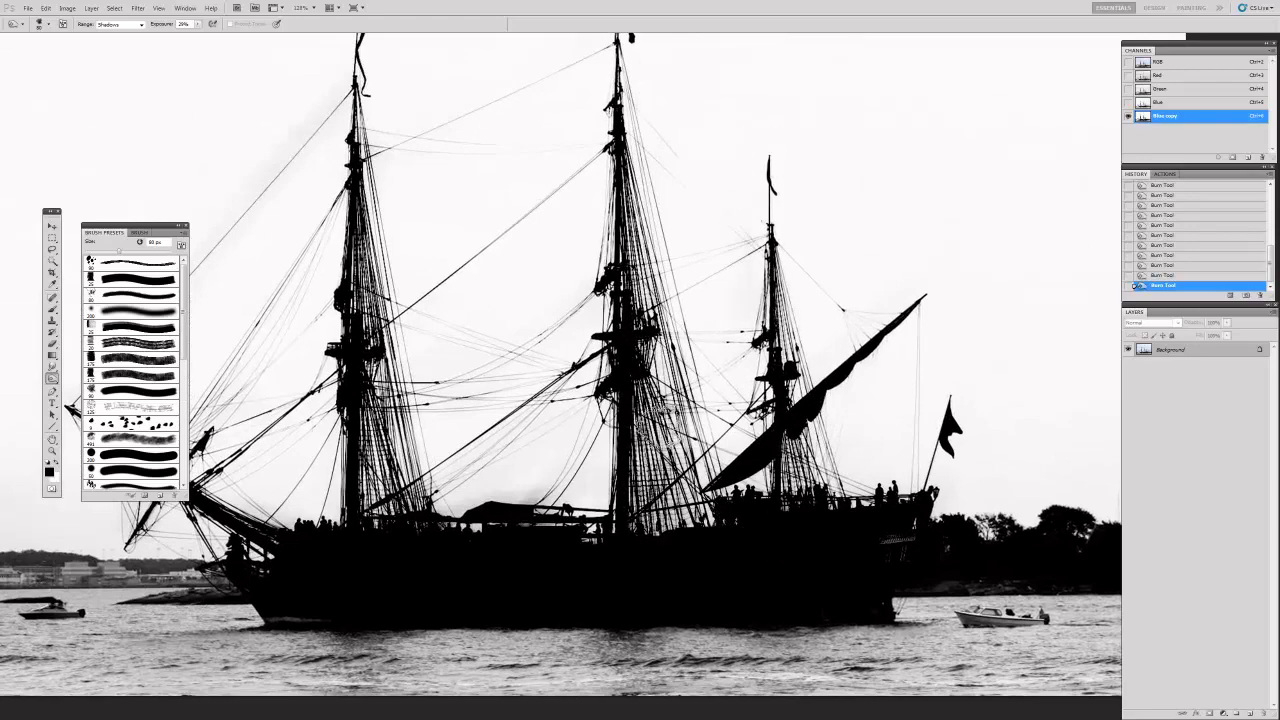
Step: Dodge sky patches between the masts and above the deckhouse with Range Highlights at 8% exposure
{"action": "key", "text": "shift+o"}
{"action": "scroll", "coordinate": [477, 540], "scroll_direction": "up", "scroll_amount": 3}
{"action": "key", "text": "shift+o"}
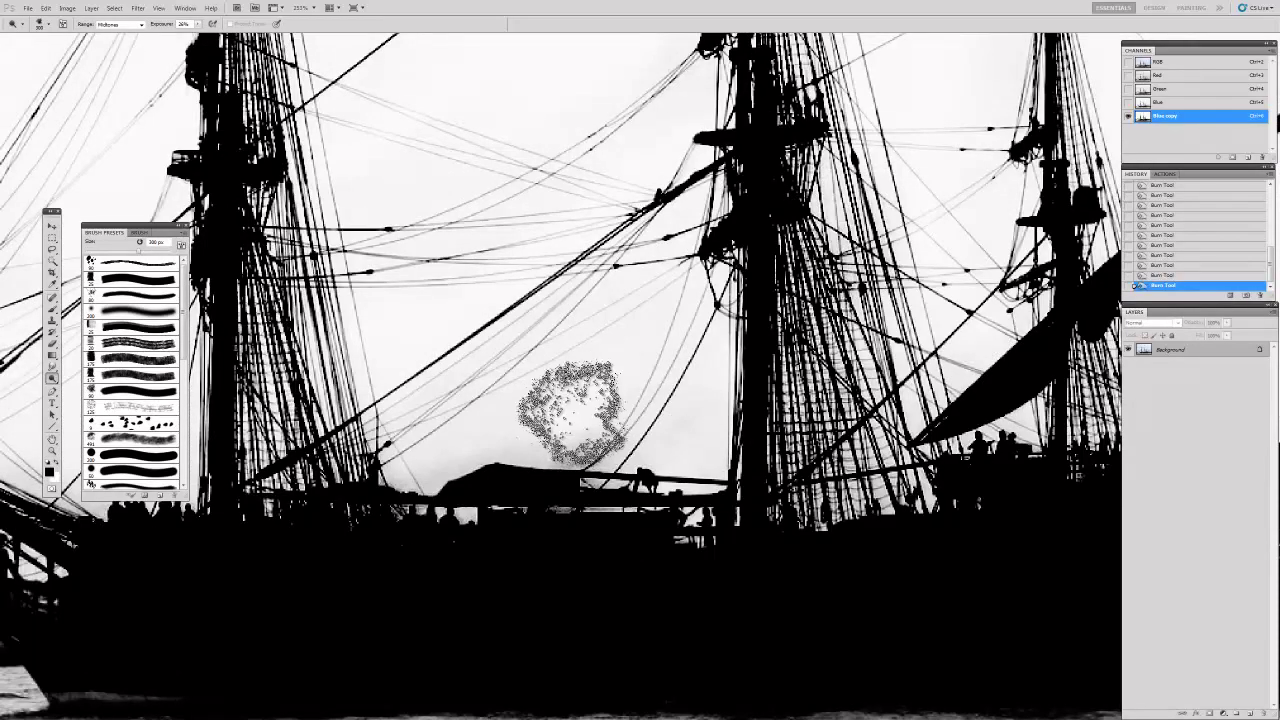
{"action": "mouse_move", "coordinate": [606, 423]}
{"action": "left_mouse_down"}
{"action": "mouse_move", "coordinate": [600, 405]}
{"action": "mouse_move", "coordinate": [486, 451]}
{"action": "mouse_move", "coordinate": [506, 337]}
{"action": "left_mouse_up"}
{"action": "left_click", "coordinate": [120, 24]}
{"action": "left_click", "coordinate": [115, 52]}
{"action": "left_click_drag", "start_coordinate": [177, 38], "coordinate": [170, 38]}
{"action": "key", "text": "ctrl+alt+z"}
{"action": "left_click_drag", "start_coordinate": [403, 478], "coordinate": [420, 530]}
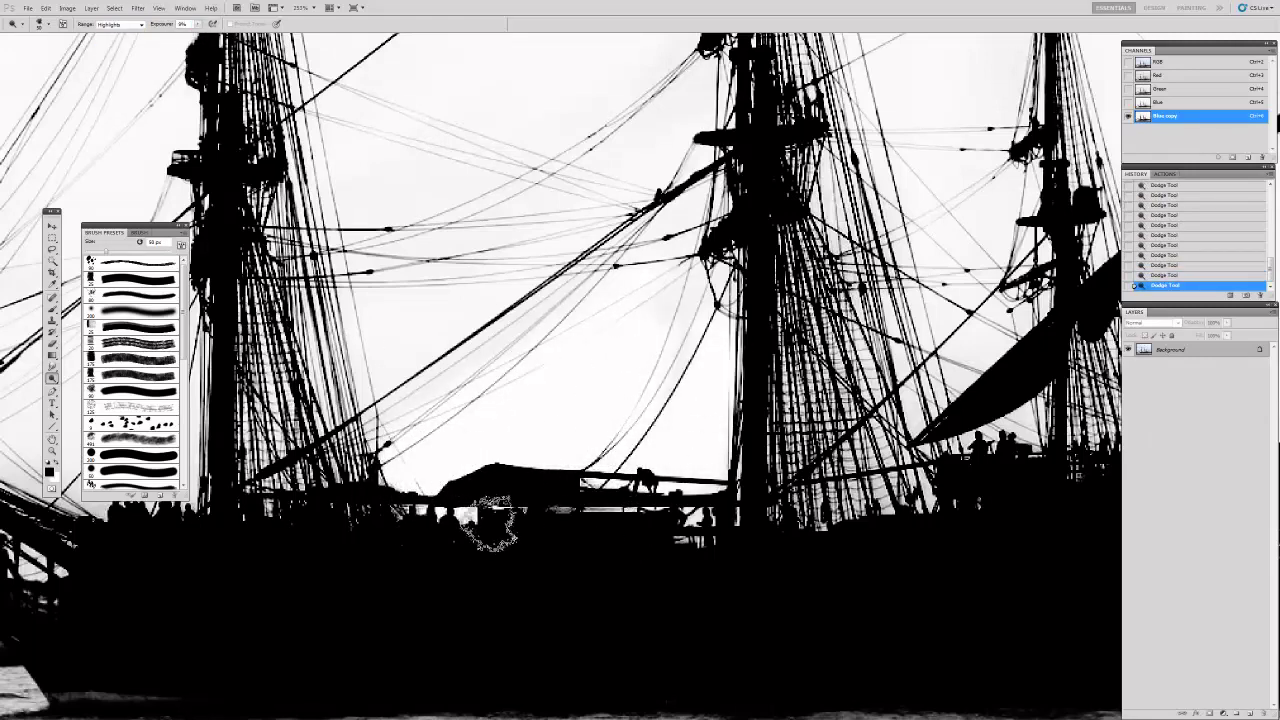
{"action": "scroll", "coordinate": [600, 450], "scroll_direction": "right", "scroll_amount": 5}
{"action": "left_click_drag", "start_coordinate": [895, 308], "coordinate": [763, 391]}
Step: Fit the whole ship in view and open Curves for Blue copy, moving it aside
{"action": "key", "text": "z"}
{"action": "key", "text": "ctrl+0"}
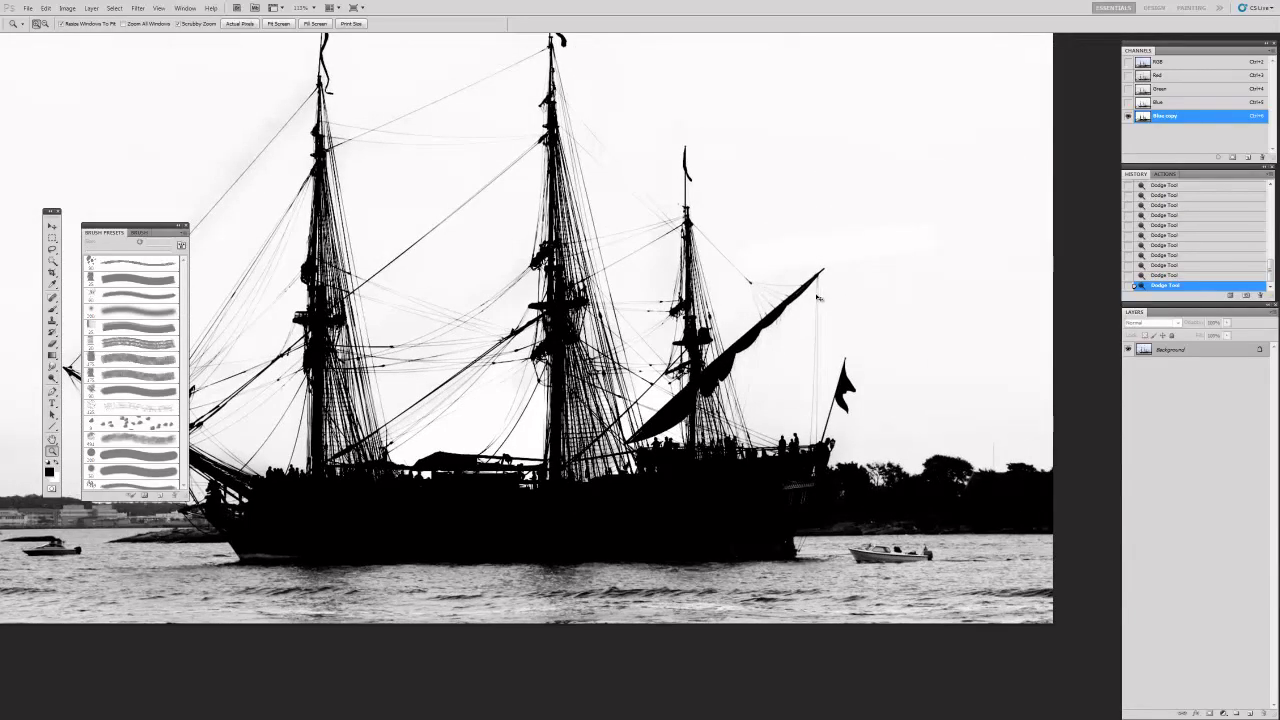
{"action": "left_click", "coordinate": [67, 8]}
{"action": "mouse_move", "coordinate": [91, 8]}
{"action": "mouse_move", "coordinate": [120, 33]}
{"action": "left_click", "coordinate": [210, 52]}
{"action": "left_click_drag", "start_coordinate": [800, 191], "coordinate": [895, 203]}
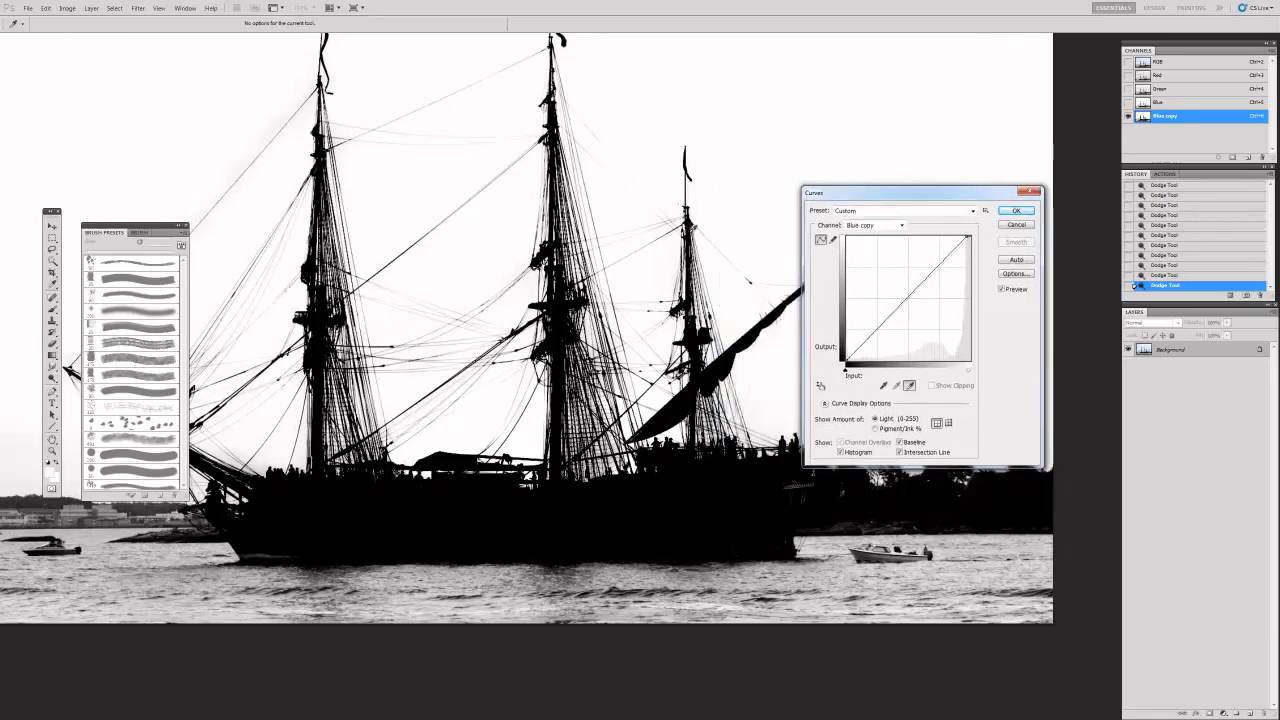
Step: Brighten Blue copy slightly with Curves, then burn the sail darker with a 30 px brush
{"action": "left_click", "coordinate": [926, 251]}
{"action": "left_click", "coordinate": [1020, 222]}
{"action": "left_click_drag", "start_coordinate": [733, 263], "coordinate": [780, 305]}
{"action": "key", "text": "o"}
{"action": "key", "text": "shift+o"}
{"action": "key", "text": "bracketleft"}
{"action": "key", "text": "bracketleft"}
{"action": "left_click", "coordinate": [743, 340]}
{"action": "left_click_drag", "start_coordinate": [706, 470], "coordinate": [716, 420]}
{"action": "left_click_drag", "start_coordinate": [722, 440], "coordinate": [750, 410]}
{"action": "scroll", "coordinate": [814, 309], "scroll_direction": "down", "scroll_amount": 2}
Step: Switch the Burn tool to Midtones at 61% exposure and darken the sail top and mast
{"action": "left_click", "coordinate": [122, 24]}
{"action": "left_click", "coordinate": [125, 36]}
{"action": "mouse_move", "coordinate": [775, 267]}
{"action": "left_mouse_down"}
{"action": "mouse_move", "coordinate": [820, 209]}
{"action": "mouse_move", "coordinate": [877, 329]}
{"action": "mouse_move", "coordinate": [871, 420]}
{"action": "left_mouse_up"}
{"action": "left_click_drag", "start_coordinate": [197, 24], "coordinate": [216, 40]}
{"action": "mouse_move", "coordinate": [871, 371]}
{"action": "left_mouse_down"}
{"action": "mouse_move", "coordinate": [877, 251]}
{"action": "mouse_move", "coordinate": [797, 220]}
{"action": "mouse_move", "coordinate": [785, 240]}
{"action": "left_mouse_up"}
{"action": "mouse_move", "coordinate": [738, 340]}
{"action": "left_mouse_down"}
{"action": "mouse_move", "coordinate": [700, 170]}
{"action": "mouse_move", "coordinate": [745, 440]}
{"action": "mouse_move", "coordinate": [770, 485]}
{"action": "left_mouse_up"}
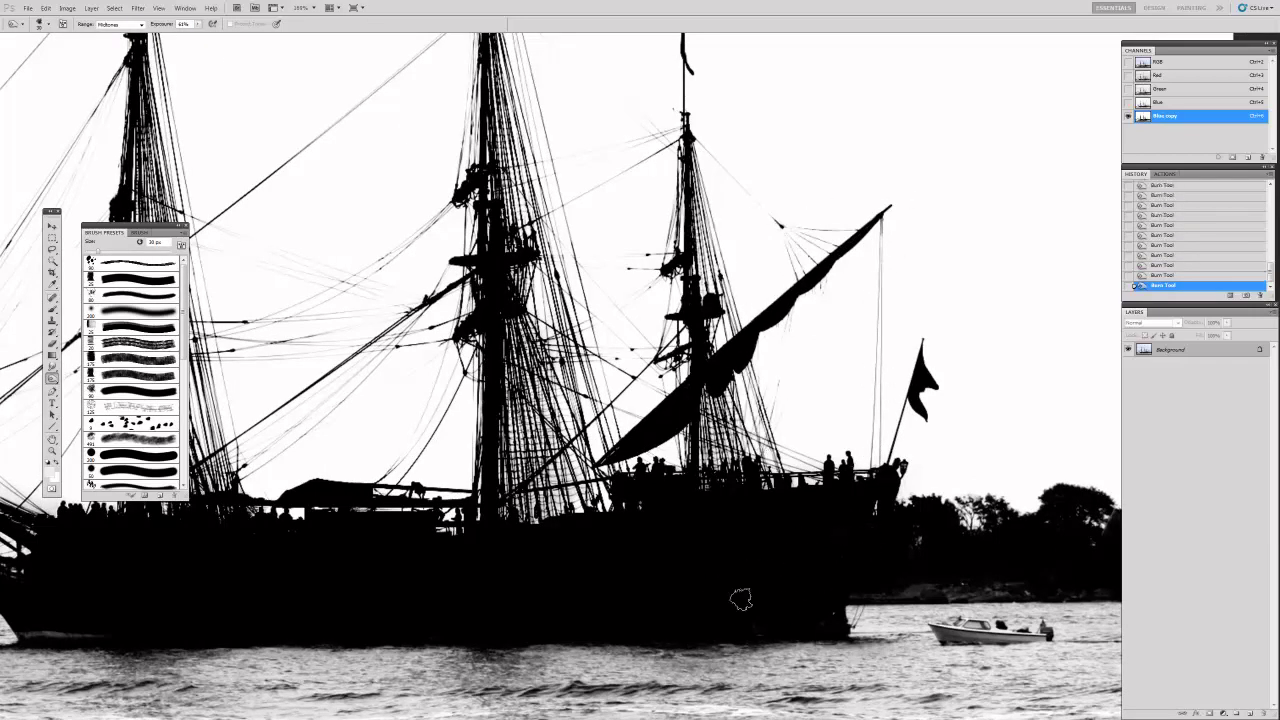
Step: Burn the foremast rigging, bowsprit and bow netting darker with a 40 px brush
{"action": "scroll", "coordinate": [737, 600], "scroll_direction": "left", "scroll_amount": 5}
{"action": "mouse_move", "coordinate": [470, 300]}
{"action": "left_mouse_down"}
{"action": "mouse_move", "coordinate": [426, 266]}
{"action": "mouse_move", "coordinate": [360, 334]}
{"action": "left_mouse_up"}
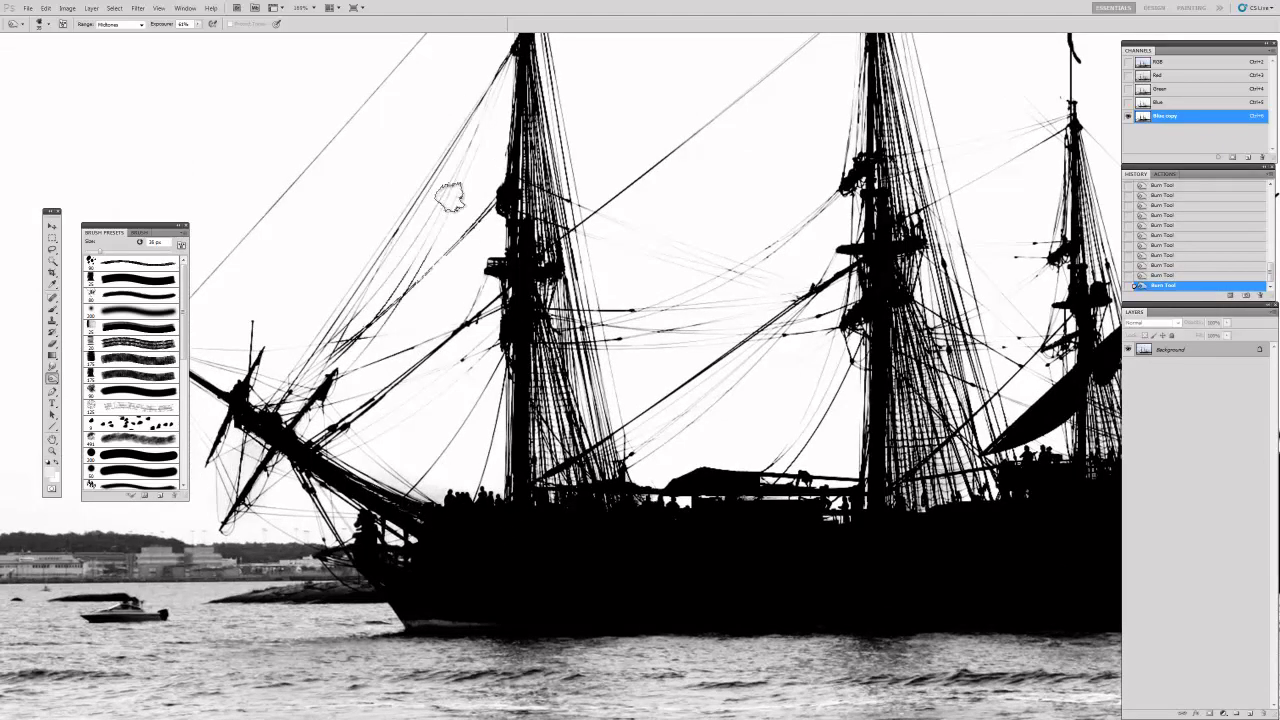
{"action": "scroll", "coordinate": [451, 271], "scroll_direction": "up", "scroll_amount": 2}
{"action": "key", "text": "bracketright"}
{"action": "scroll", "coordinate": [315, 430], "scroll_direction": "down", "scroll_amount": 2}
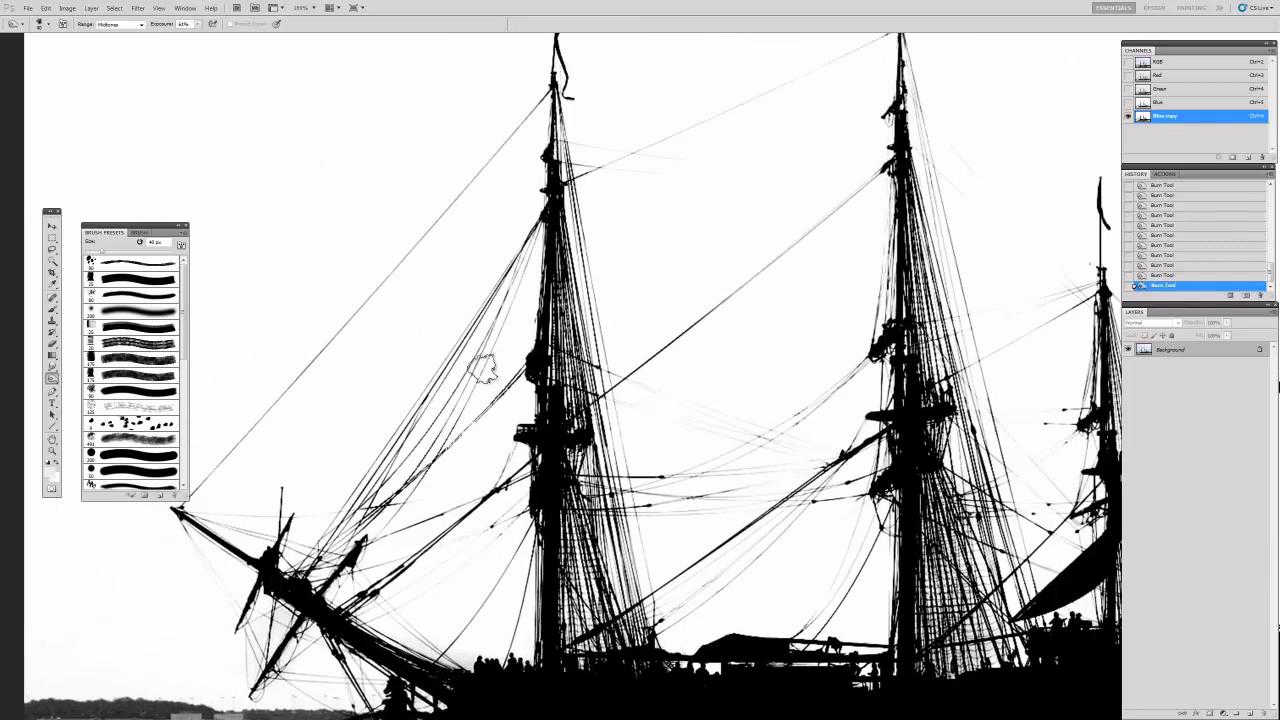
{"action": "scroll", "coordinate": [491, 366], "scroll_direction": "left", "scroll_amount": 3}
{"action": "mouse_move", "coordinate": [345, 351]}
{"action": "left_mouse_down"}
{"action": "mouse_move", "coordinate": [420, 495]}
{"action": "mouse_move", "coordinate": [430, 470]}
{"action": "mouse_move", "coordinate": [414, 500]}
{"action": "mouse_move", "coordinate": [558, 517]}
{"action": "mouse_move", "coordinate": [515, 445]}
{"action": "mouse_move", "coordinate": [583, 424]}
{"action": "left_mouse_up"}
{"action": "key", "text": "z"}
{"action": "left_click_drag", "start_coordinate": [700, 300], "coordinate": [661, 262]}
{"action": "key", "text": "o"}
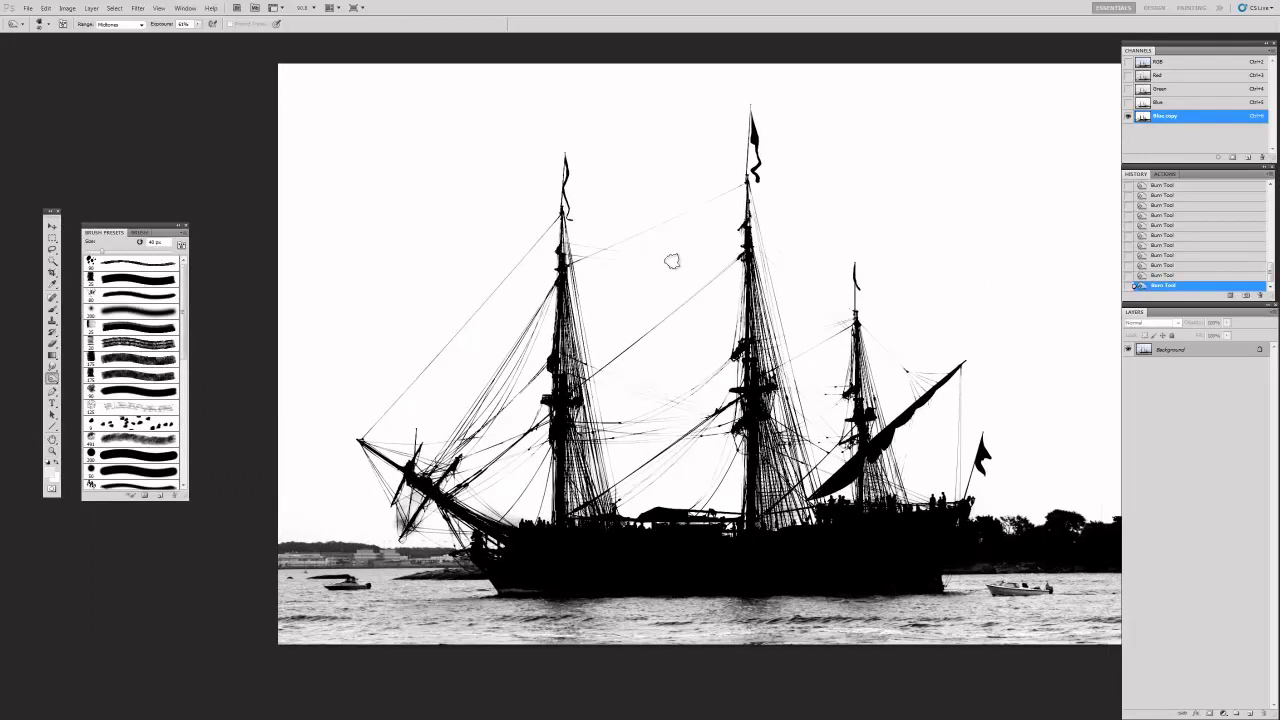
{"action": "scroll", "coordinate": [640, 265], "scroll_direction": "right", "scroll_amount": 4}
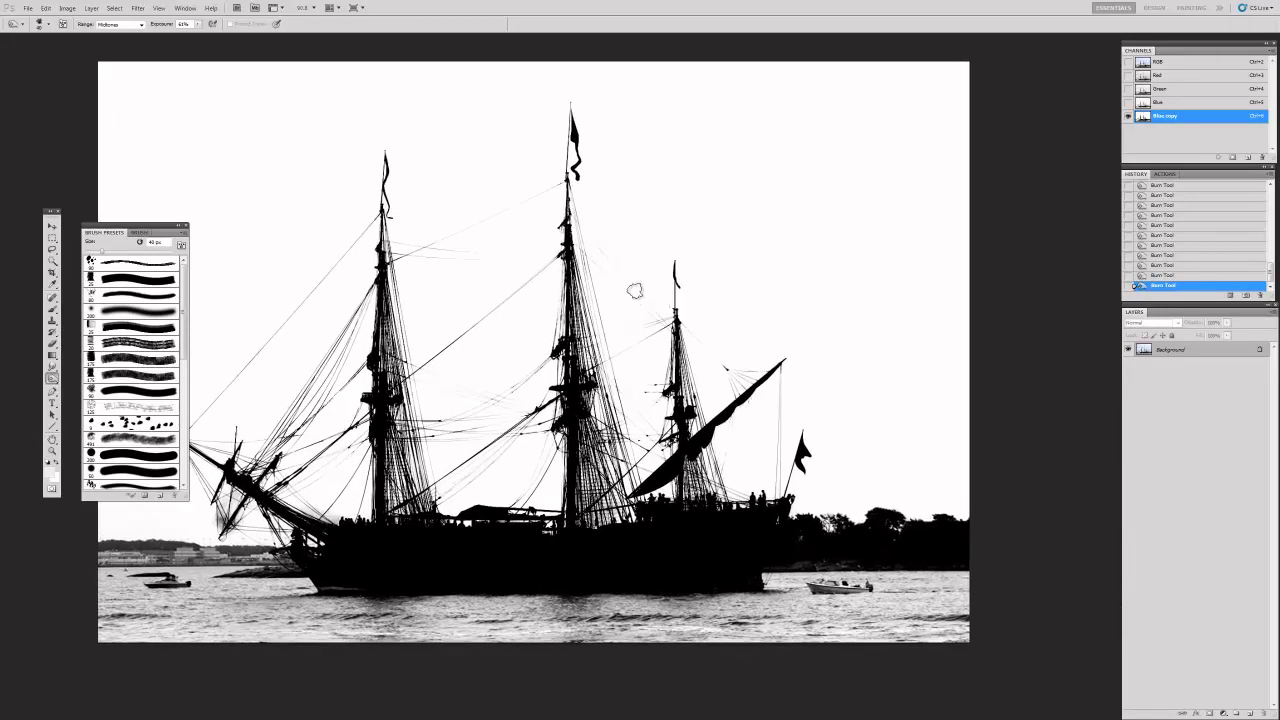
{"action": "left_click", "coordinate": [1160, 62]}
{"action": "left_click", "coordinate": [1160, 102]}
Step: Duplicate the Blue channel as Blue copy 2 and zoom in on the mast tops
{"action": "left_click_drag", "start_coordinate": [1160, 102], "coordinate": [1246, 157]}
{"action": "key", "text": "z"}
{"action": "left_click_drag", "start_coordinate": [440, 275], "coordinate": [557, 277]}
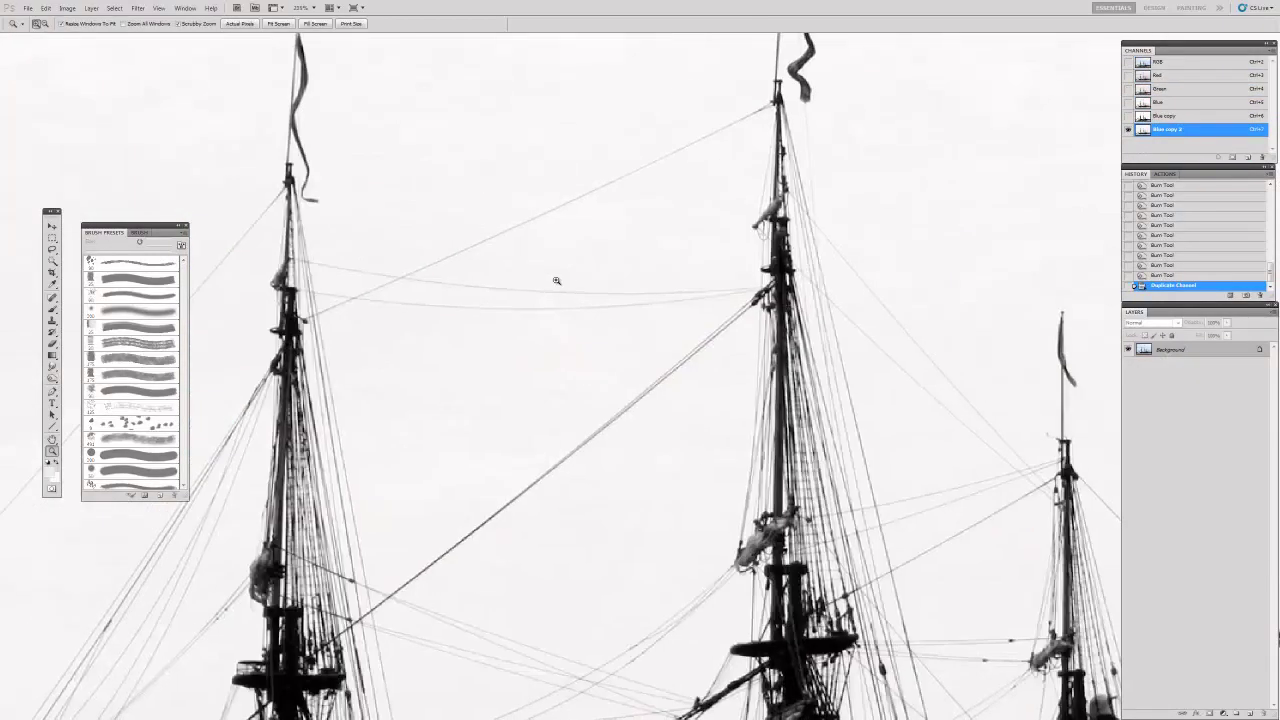
Step: Apply a darkening, high-contrast Curves adjustment to Blue copy 2
{"action": "left_click", "coordinate": [67, 7]}
{"action": "left_click", "coordinate": [149, 89]}
{"action": "key", "text": "Escape"}
{"action": "left_click", "coordinate": [67, 7]}
{"action": "mouse_move", "coordinate": [100, 46]}
{"action": "left_click", "coordinate": [230, 79]}
{"action": "left_click_drag", "start_coordinate": [543, 171], "coordinate": [534, 180]}
{"action": "left_click_drag", "start_coordinate": [905, 324], "coordinate": [940, 312]}
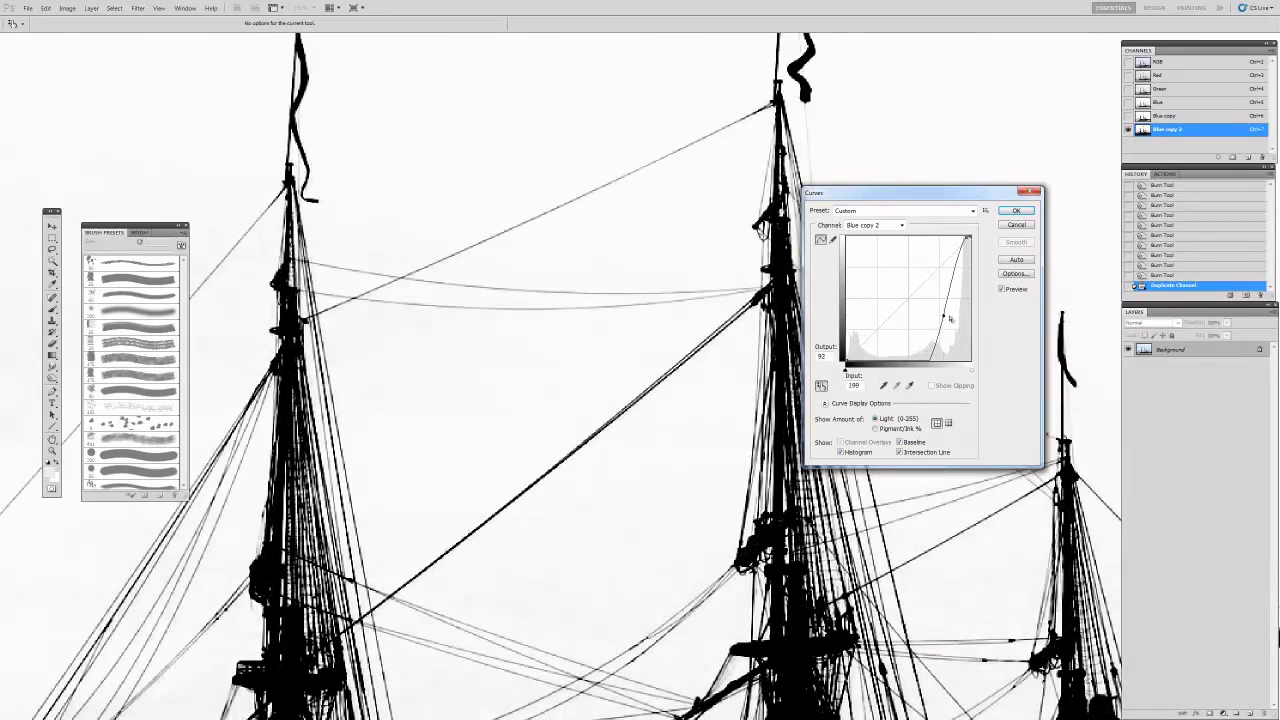
{"action": "left_click", "coordinate": [1016, 210]}
Step: Invert the channel so the rigging is white, deepen the sky with Curves, then load it as a selection
{"action": "key", "text": "ctrl+i"}
{"action": "key", "text": "z"}
{"action": "left_click_drag", "start_coordinate": [727, 253], "coordinate": [723, 253]}
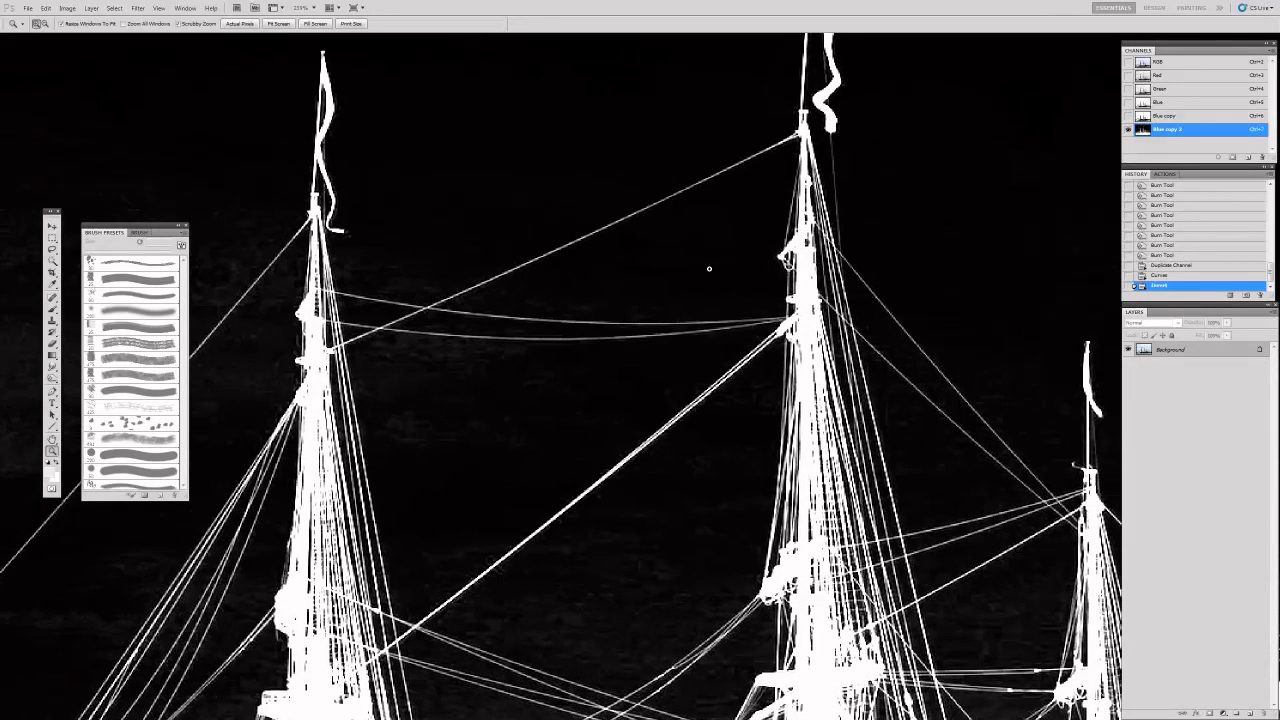
{"action": "left_click", "coordinate": [67, 8]}
{"action": "mouse_move", "coordinate": [90, 38]}
{"action": "left_click", "coordinate": [215, 62]}
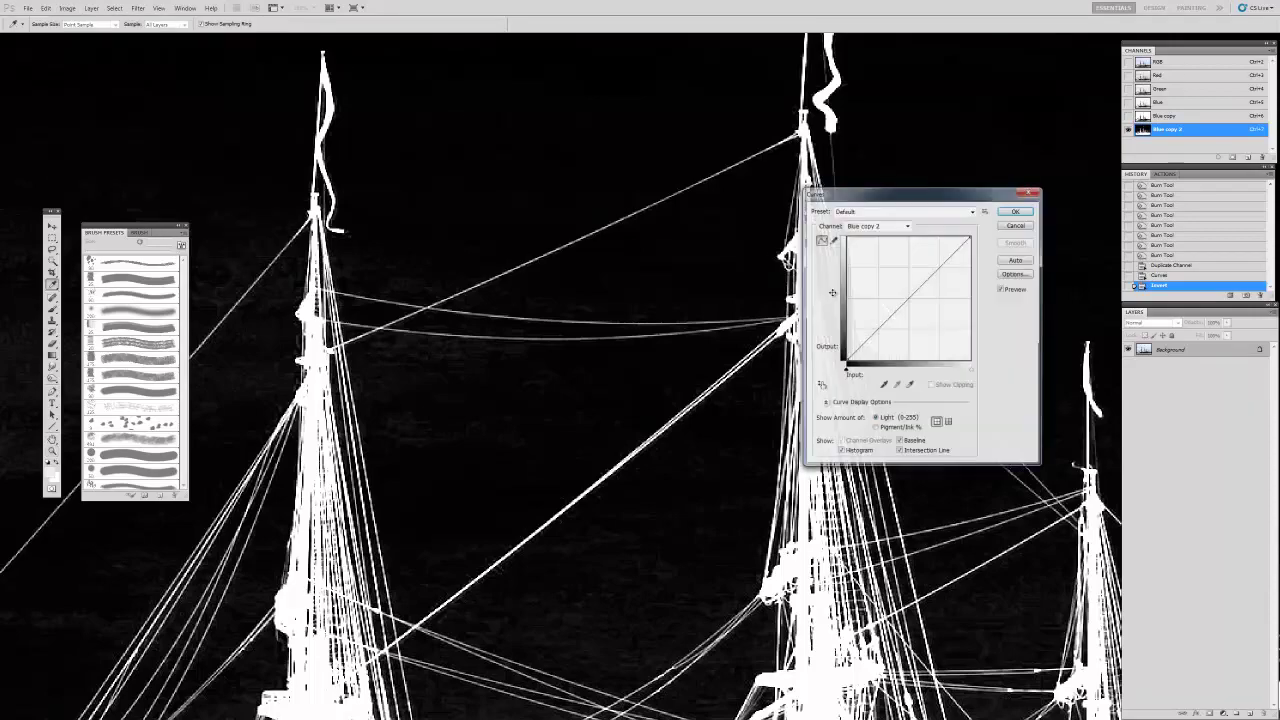
{"action": "left_click_drag", "start_coordinate": [930, 268], "coordinate": [940, 258]}
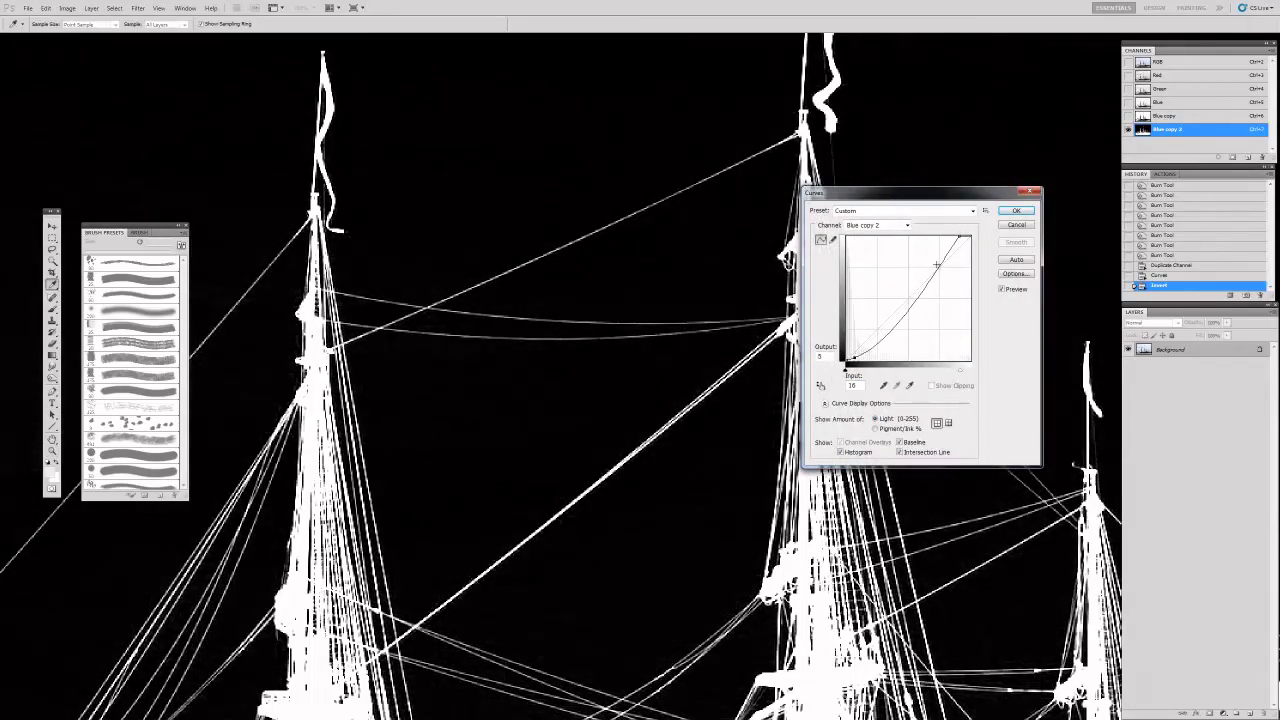
{"action": "key", "text": "Return"}
{"action": "key", "text": "ctrl+alt+7"}
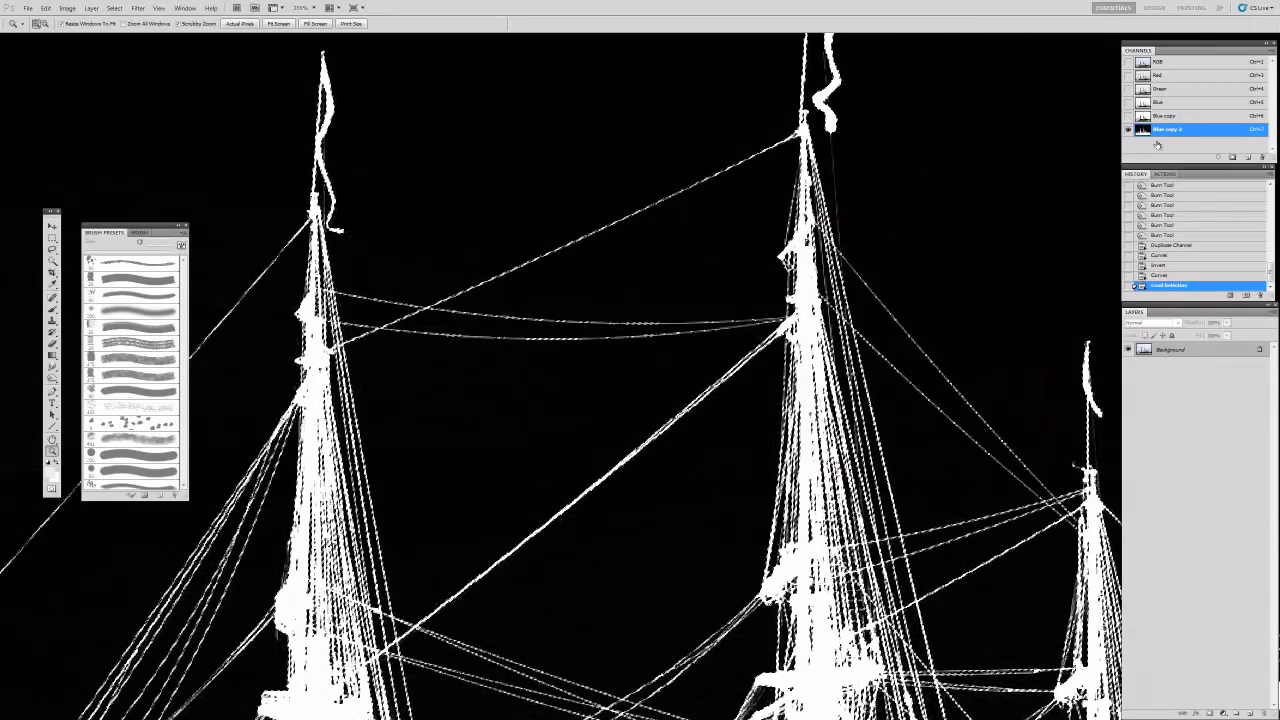